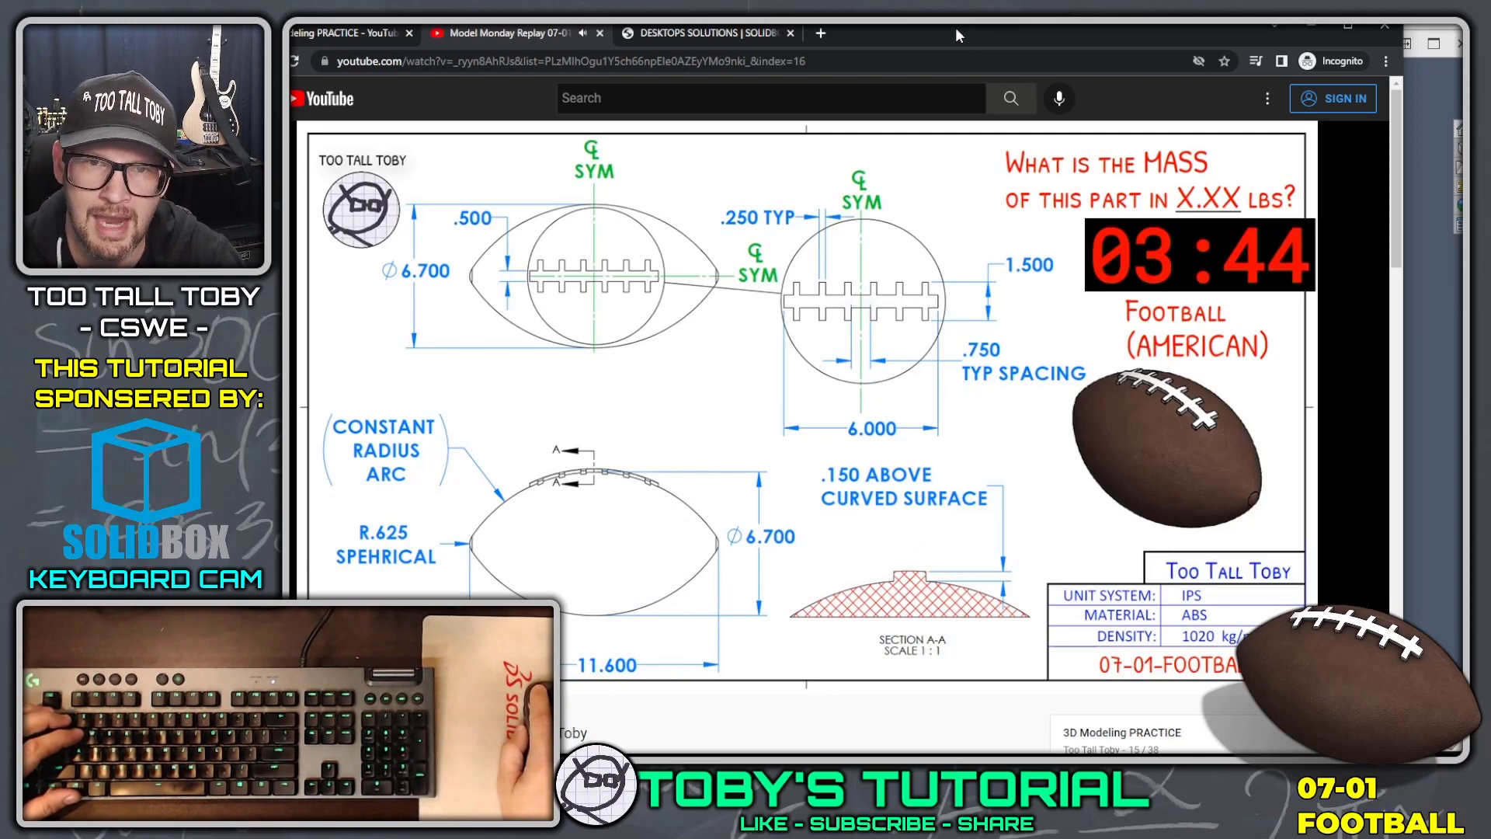
Switch to SOLIDWORKS and create a new part from the TTT Part - ABS IPS template.
{"action": "left_click", "coordinate": [1311, 25]}
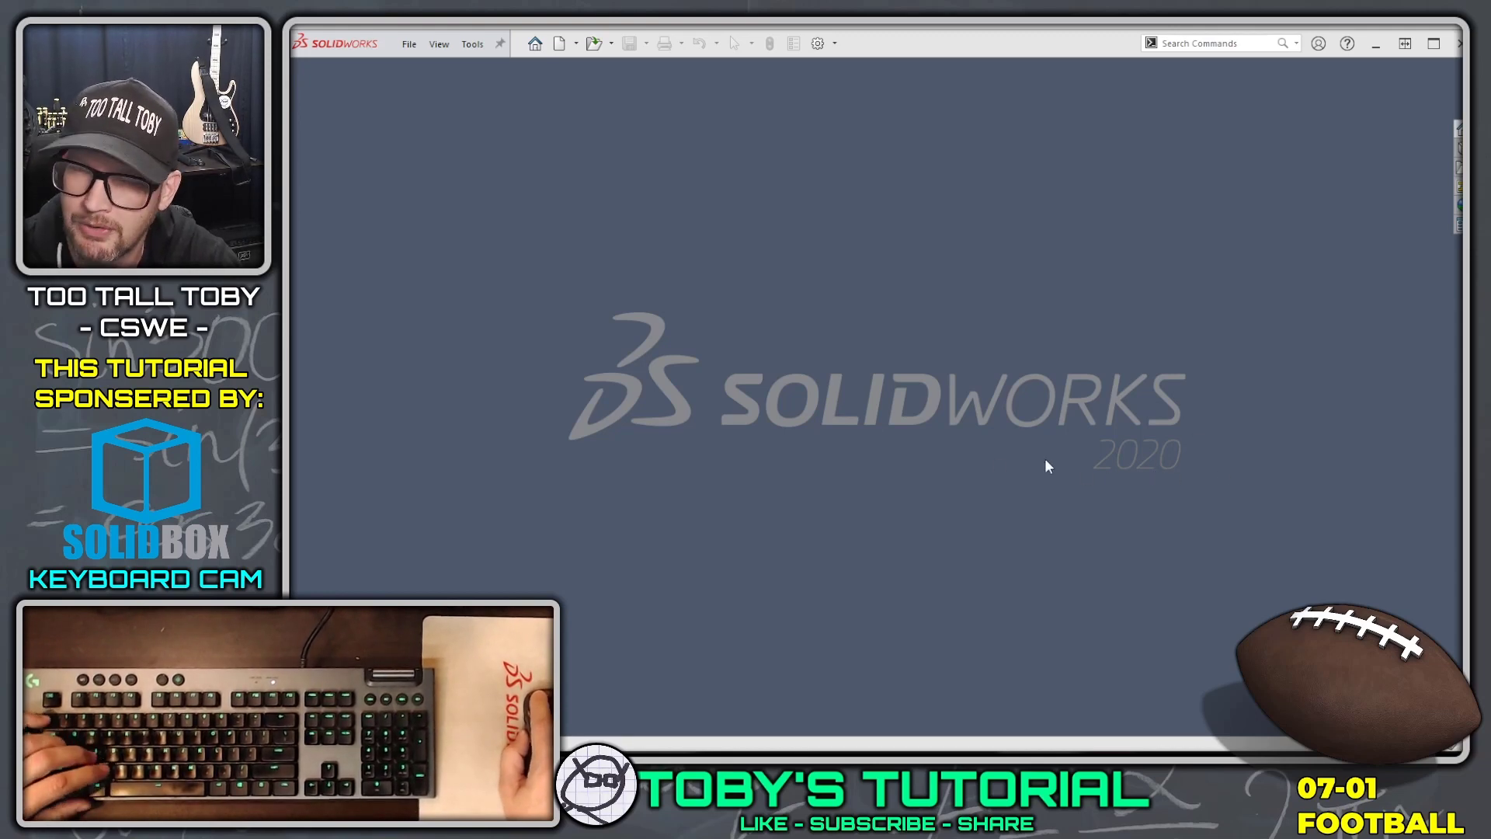
{"action": "left_click", "coordinate": [558, 44]}
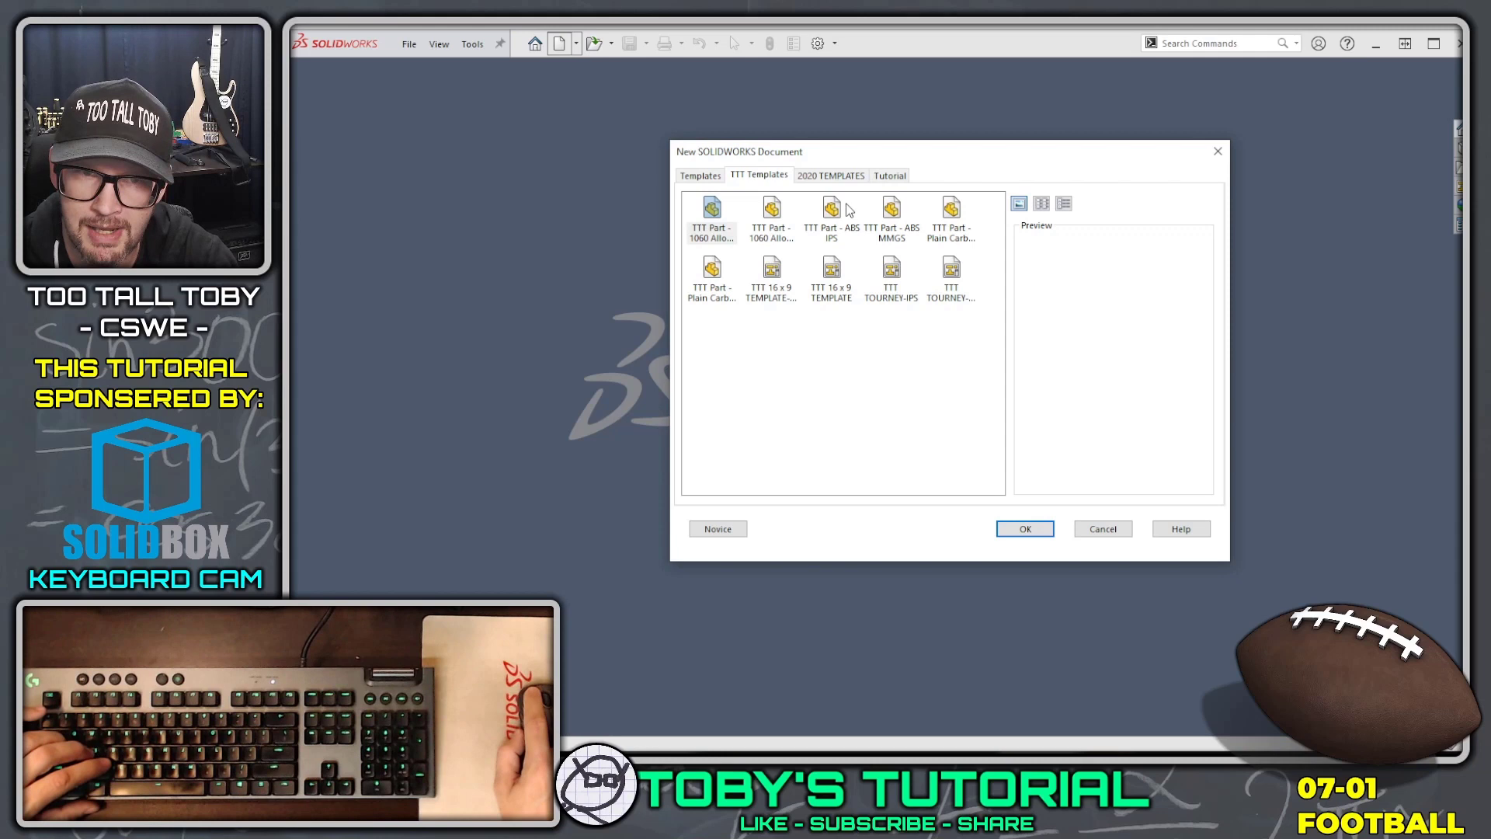
{"action": "left_click", "coordinate": [832, 216]}
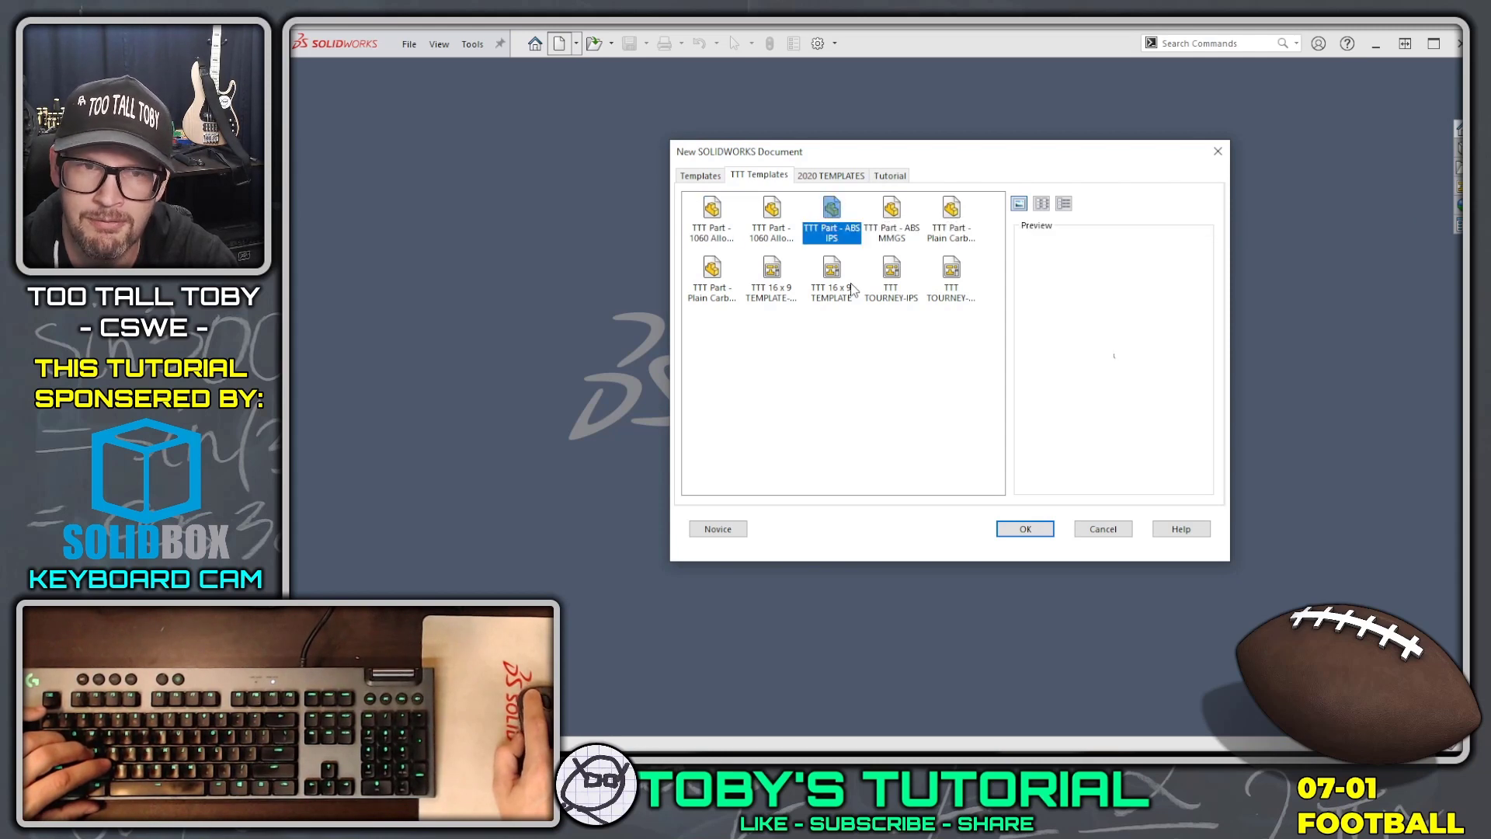
{"action": "double_click", "coordinate": [832, 214]}
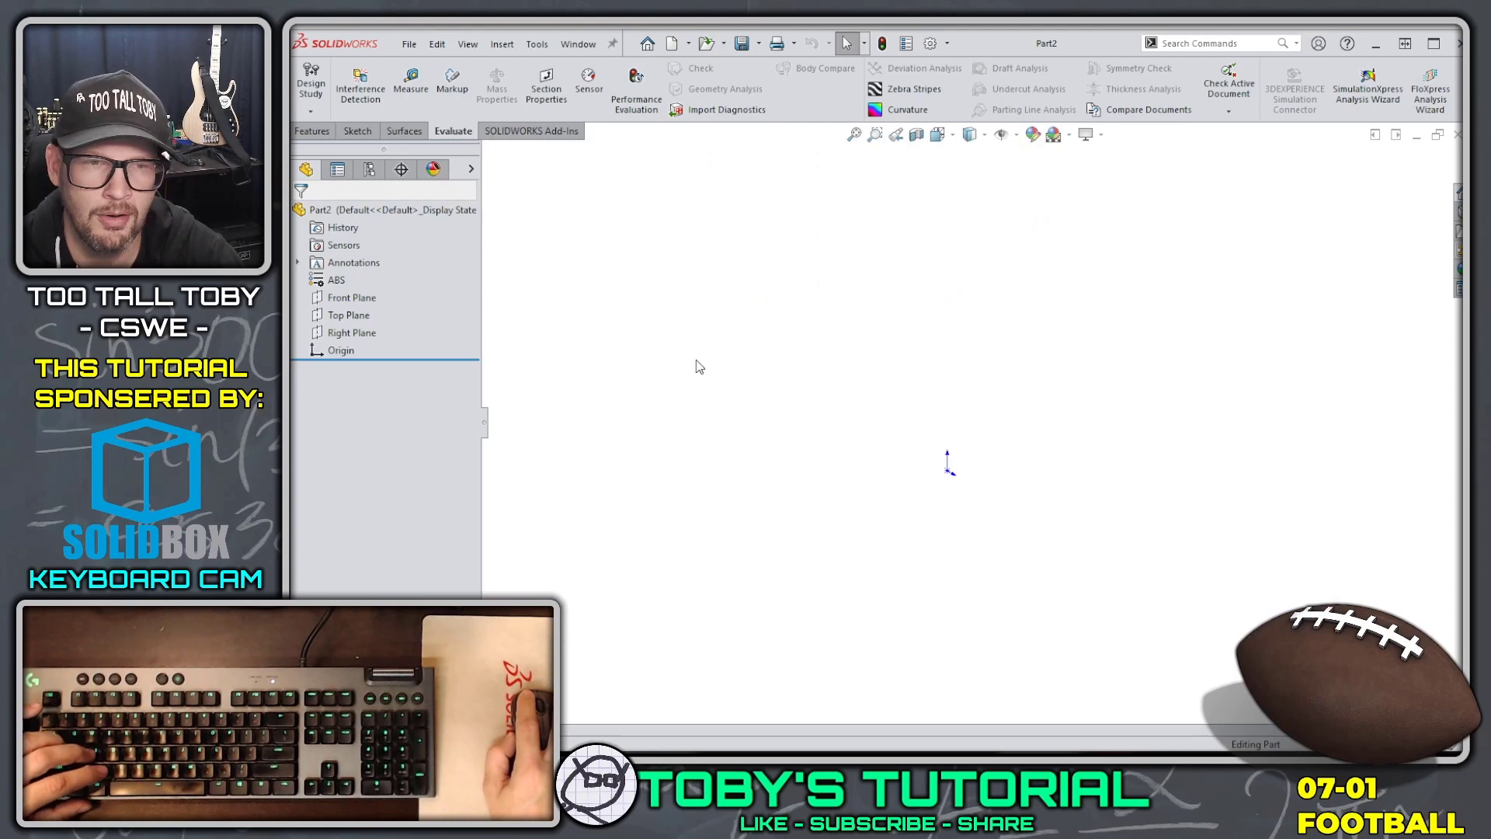
On the Front Plane, sketch a horizontal centerline through the origin, extending about 7.12 in to either side.
{"action": "left_click", "coordinate": [349, 303]}
{"action": "left_click", "coordinate": [366, 278]}
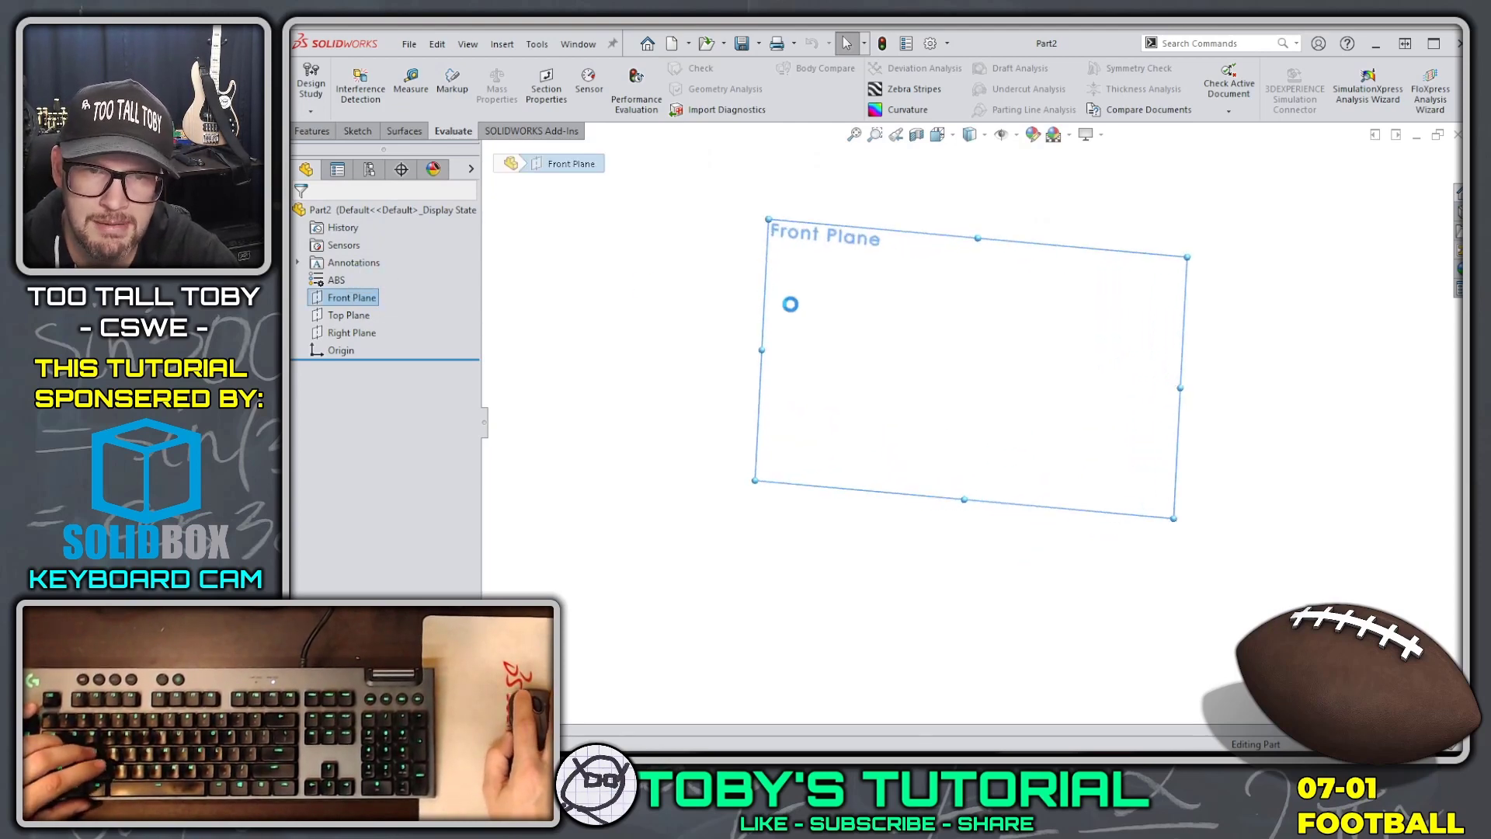
{"action": "key", "text": "s"}
{"action": "left_click", "coordinate": [935, 356]}
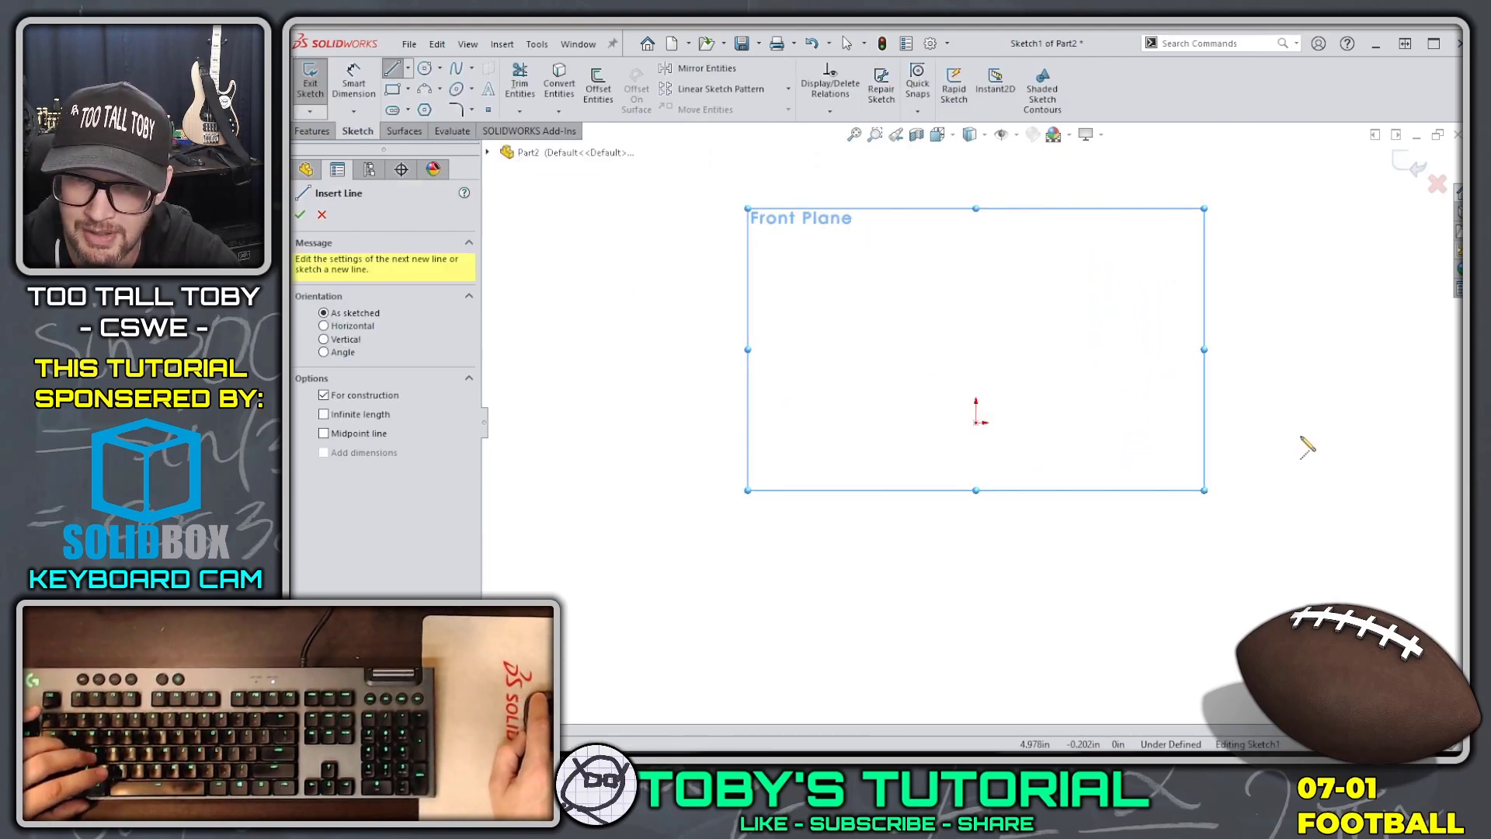
{"action": "left_click", "coordinate": [1312, 423]}
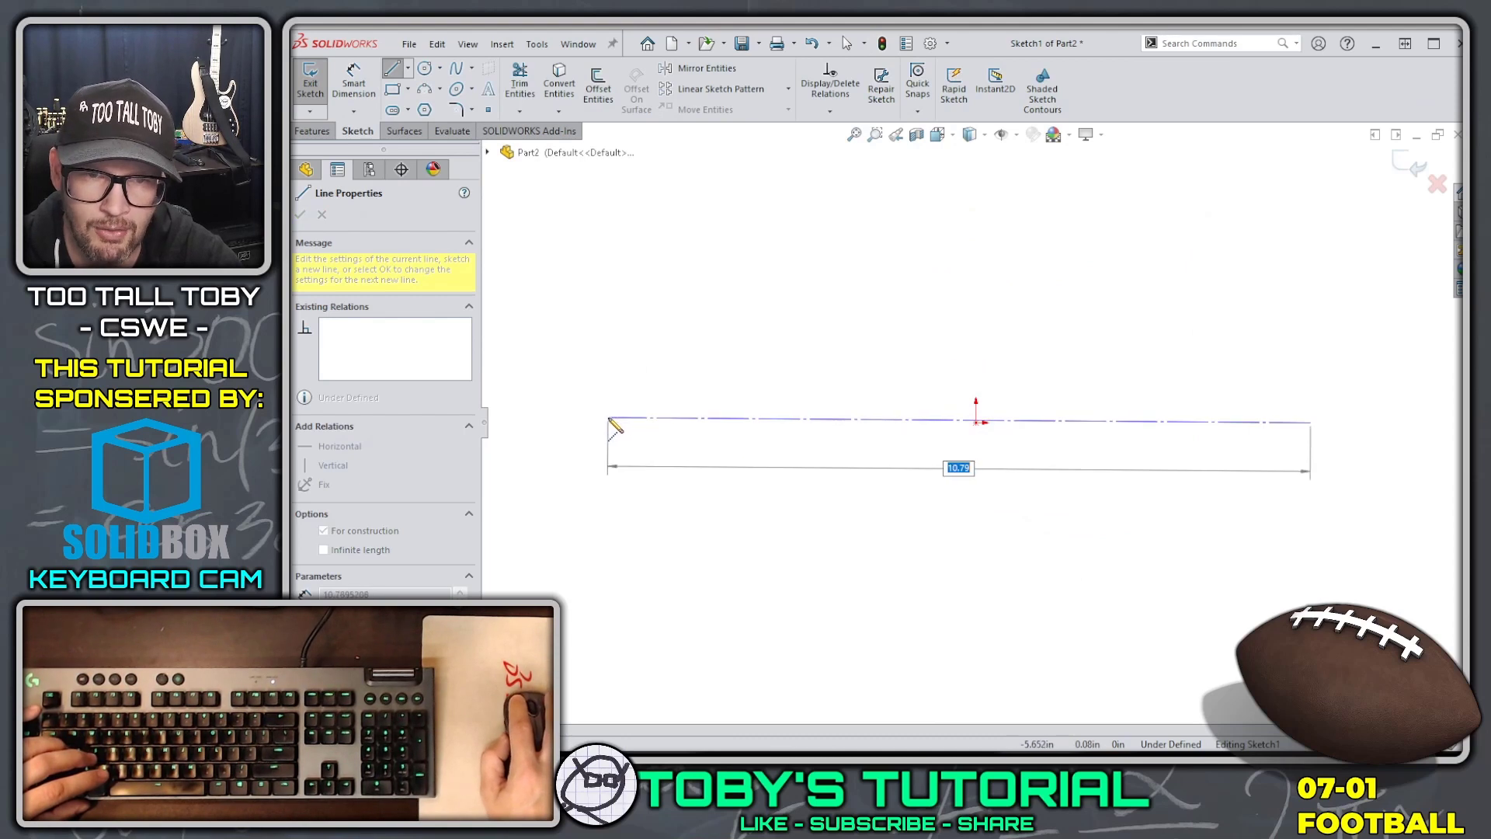
{"action": "left_click", "coordinate": [512, 422]}
{"action": "key", "text": "Escape"}
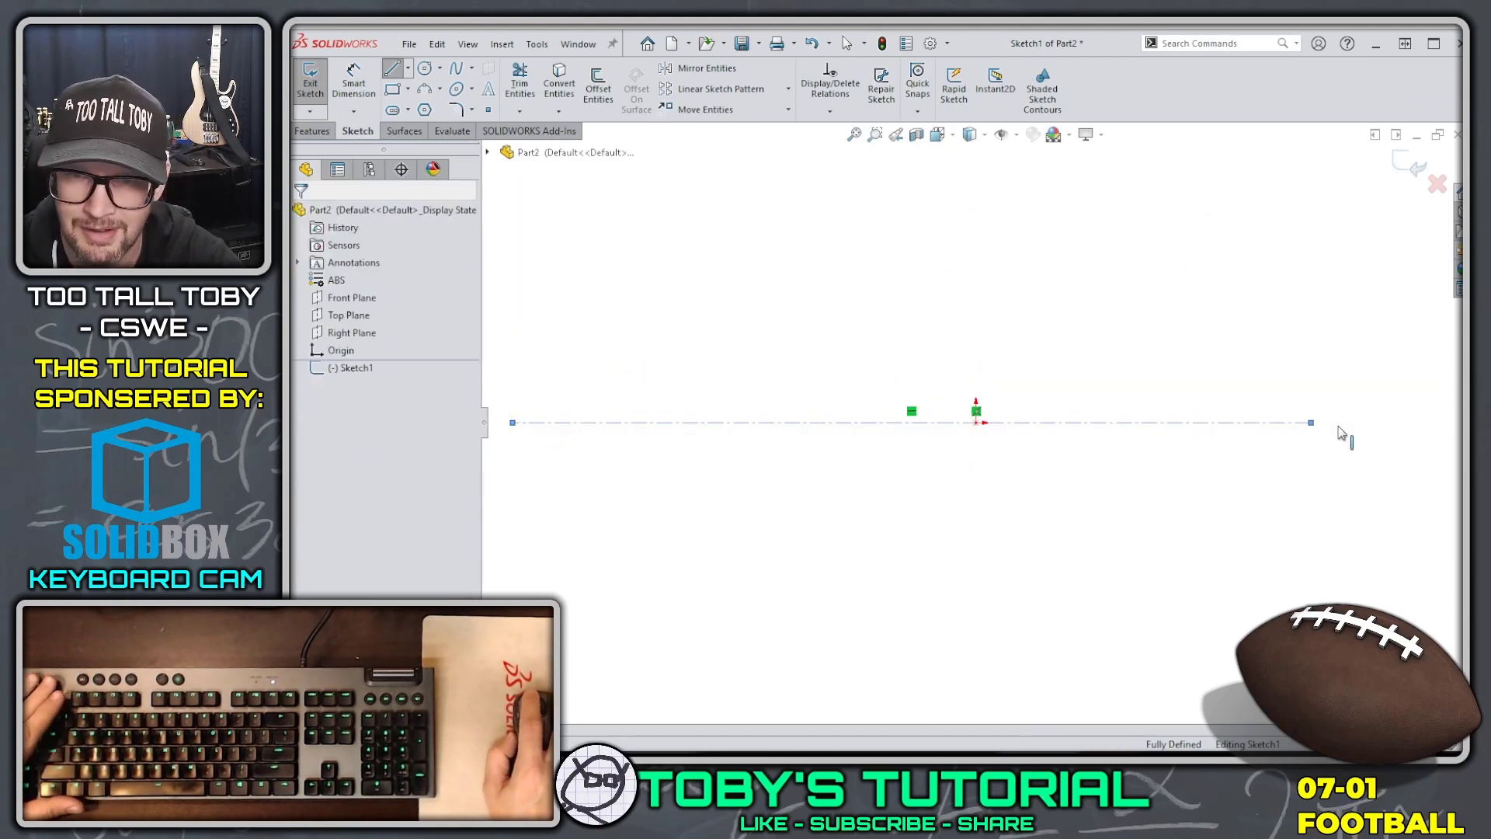
{"action": "left_click_drag", "start_coordinate": [1312, 423], "coordinate": [1439, 423]}
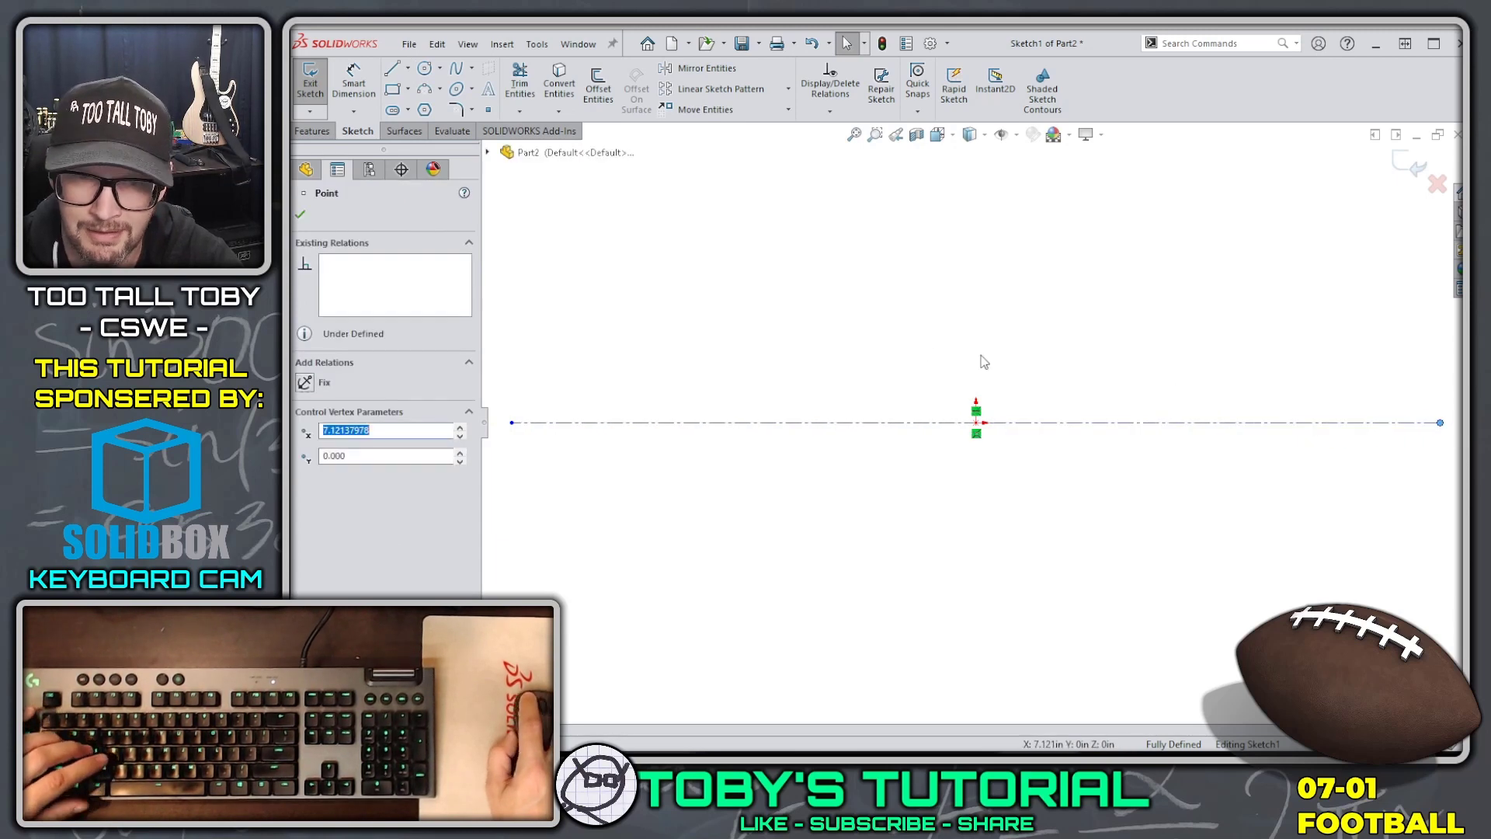
{"action": "key", "text": "Escape"}
Sketch a vertical line about 0.66 in long up to the centerline left of the origin, continued by a tangent arc of radius 0.625 in.
{"action": "key", "text": "s"}
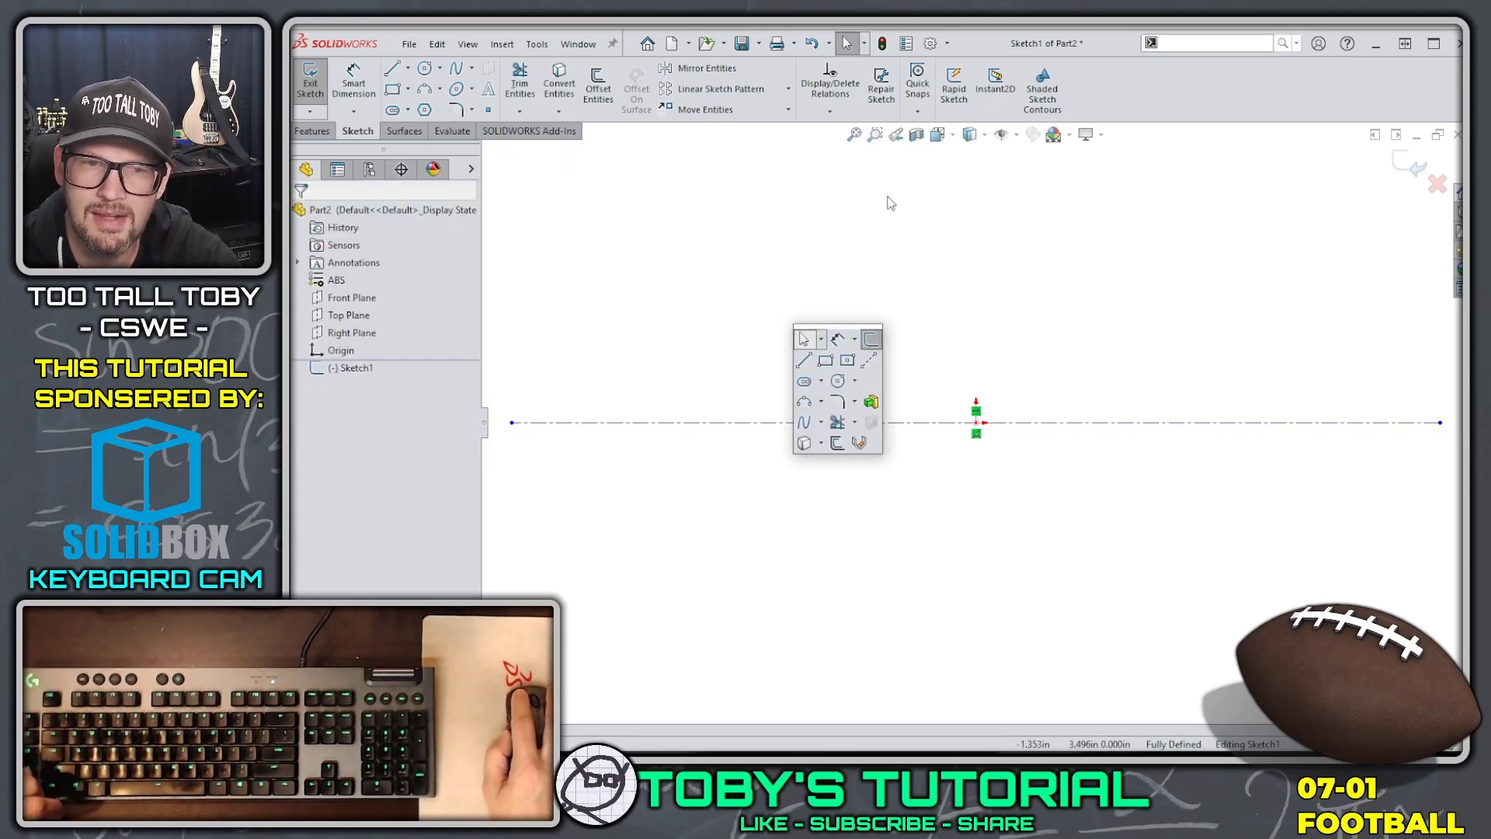
{"action": "left_click", "coordinate": [803, 362]}
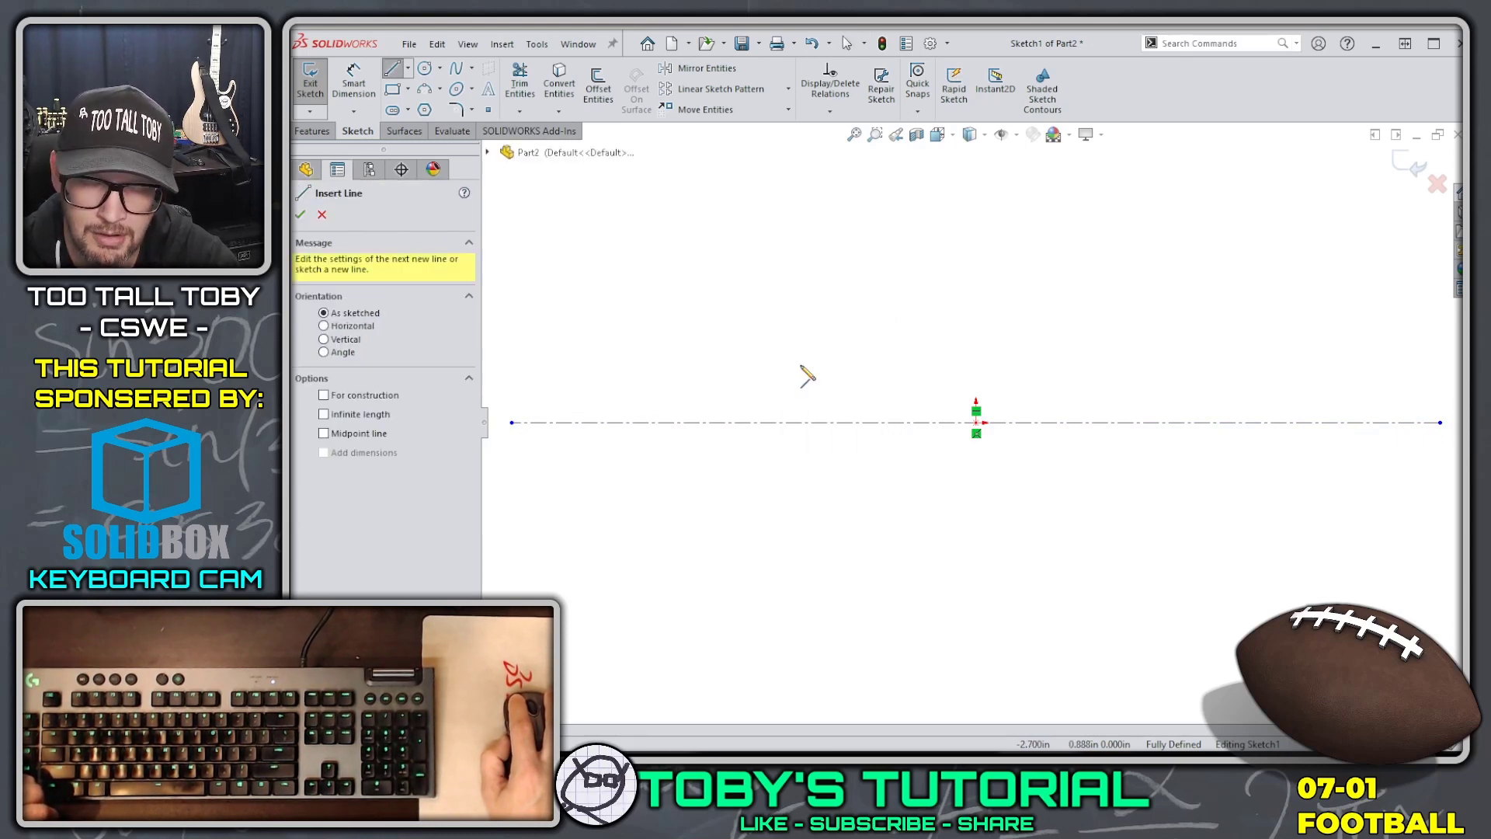
{"action": "left_click", "coordinate": [757, 465]}
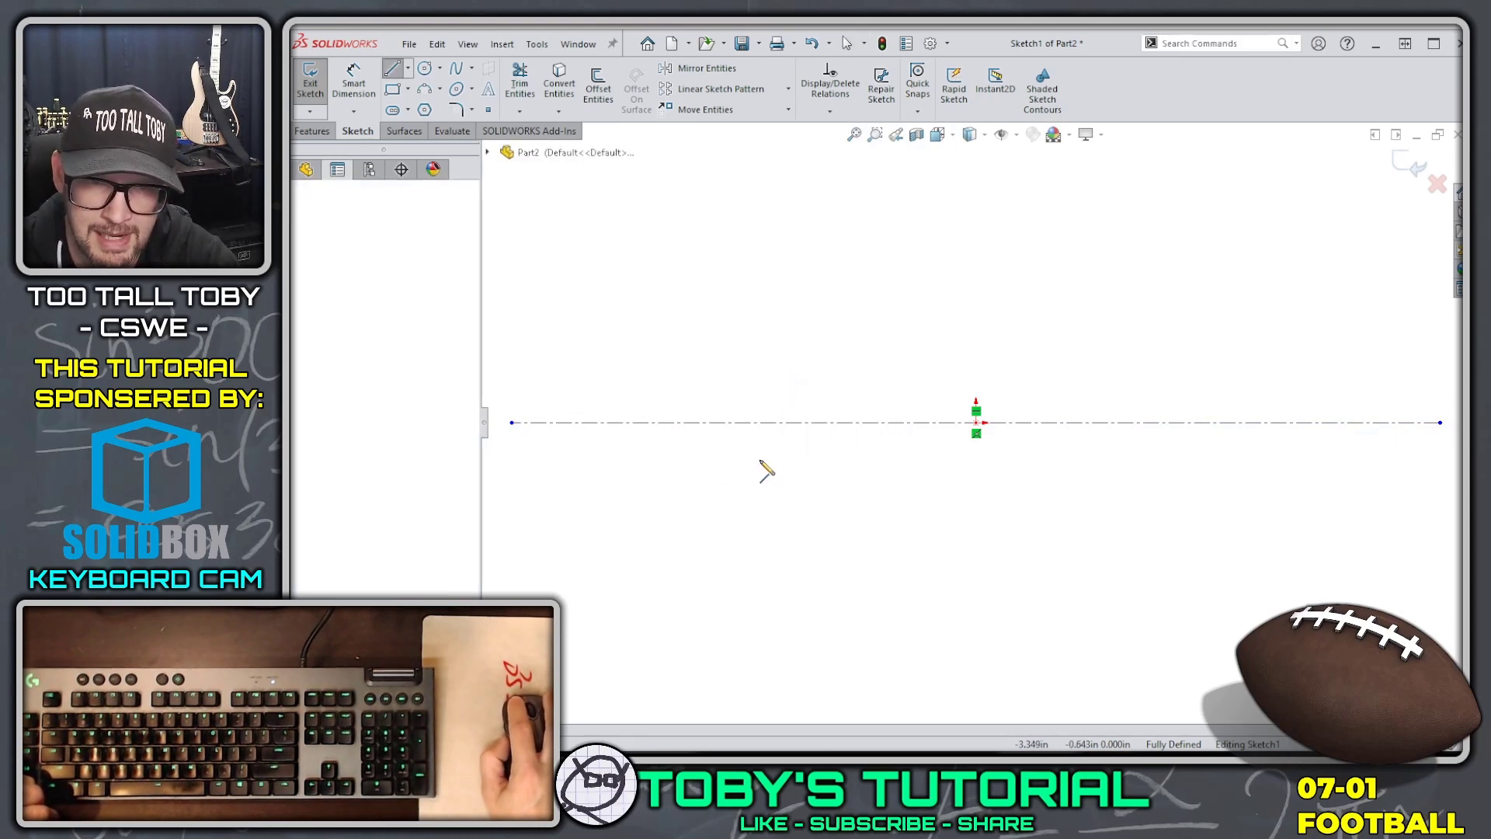
{"action": "left_click", "coordinate": [758, 423]}
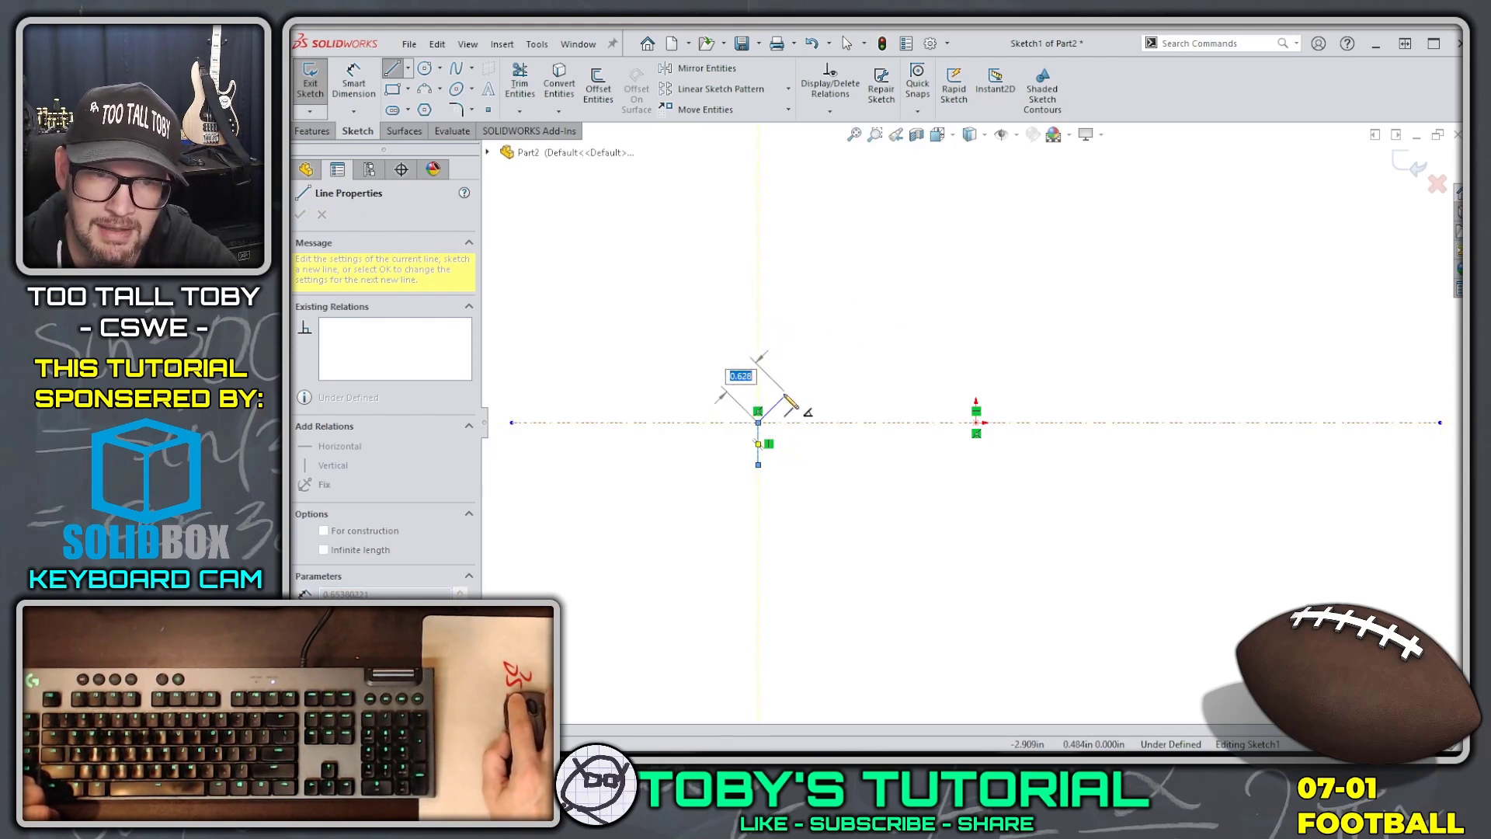
{"action": "mouse_move", "coordinate": [758, 423]}
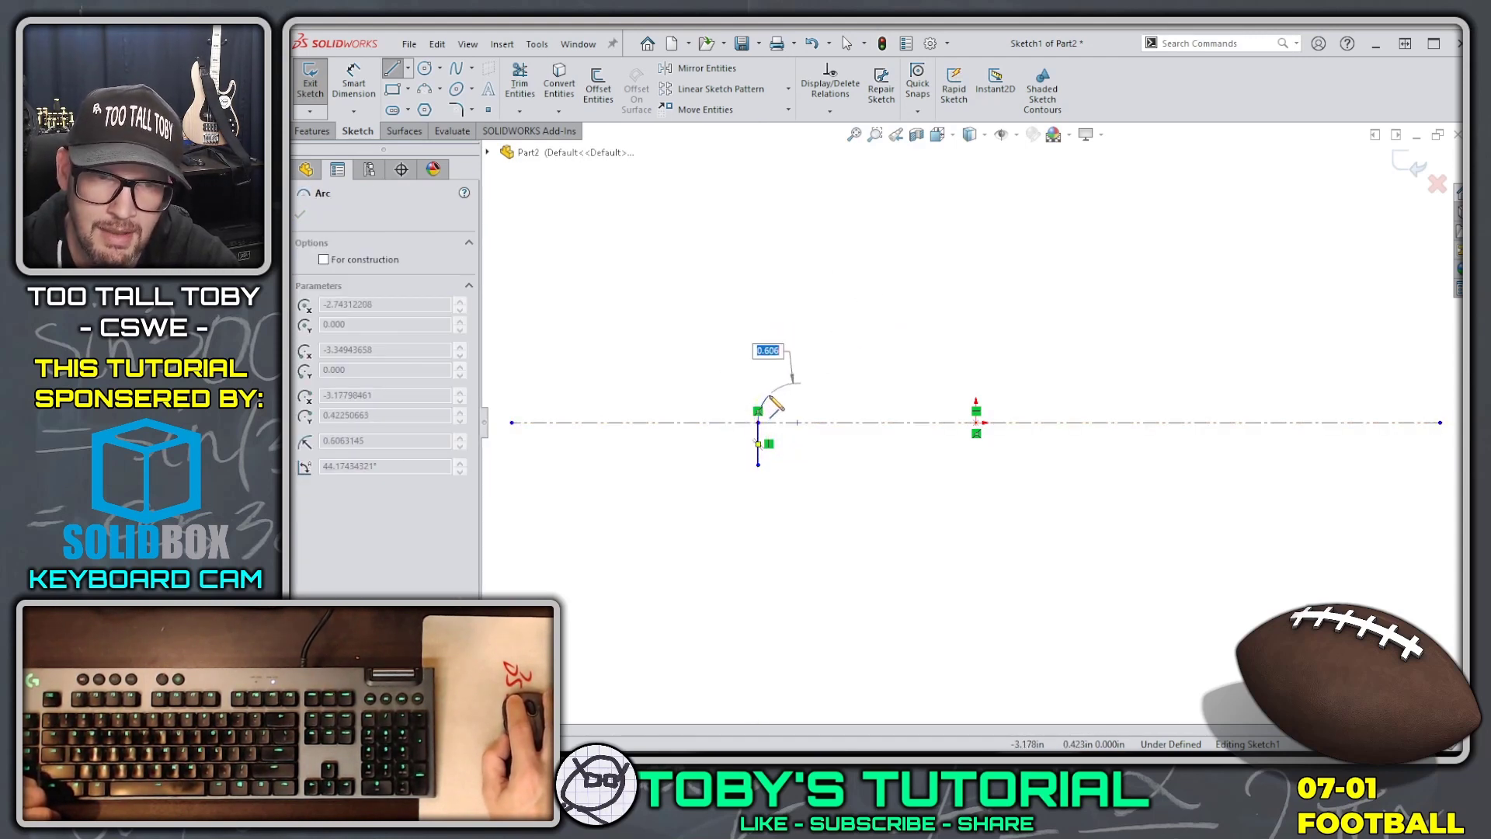
{"action": "type", "text": "0.625"}
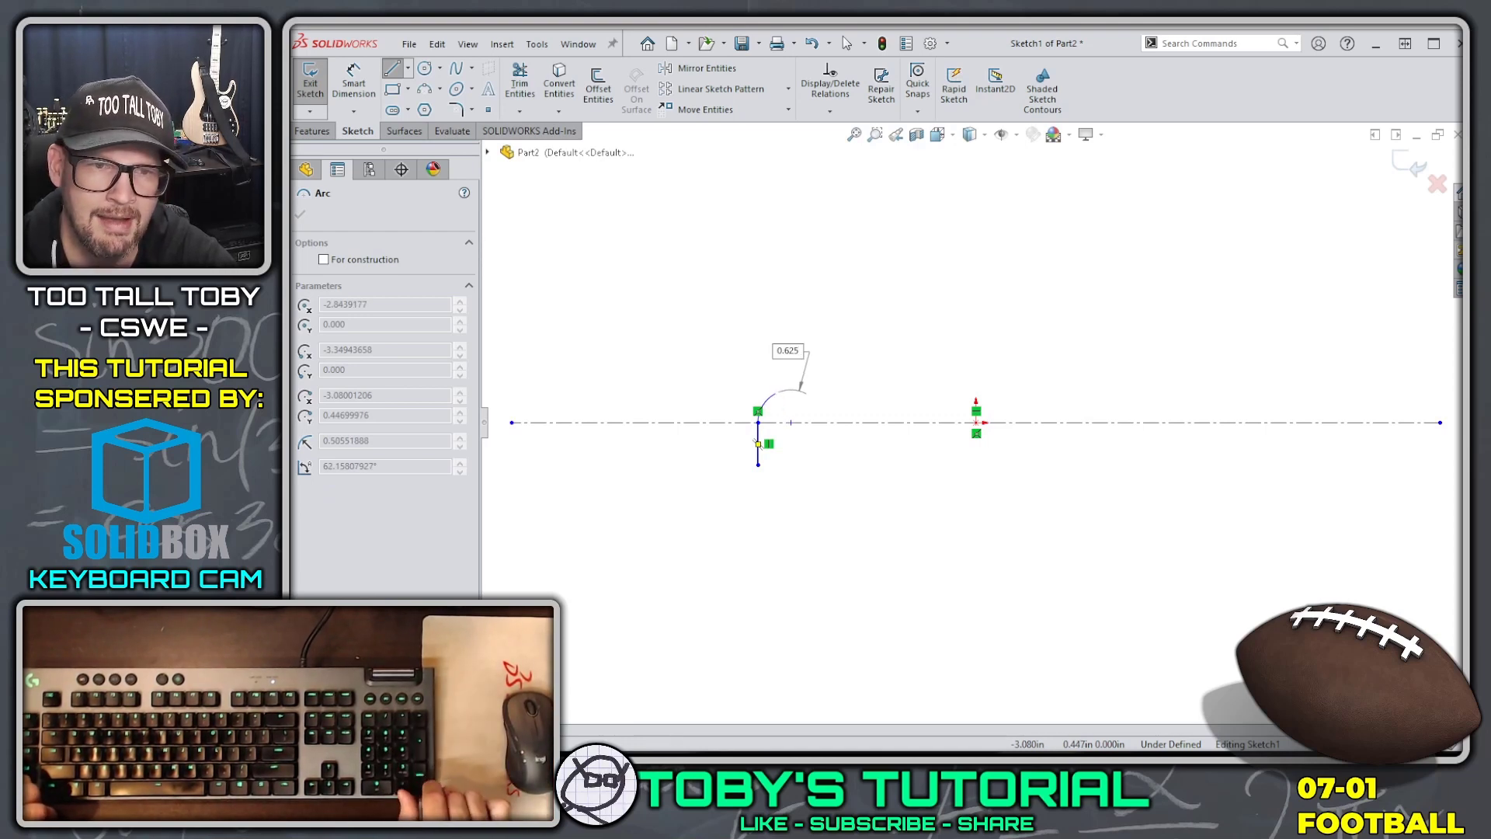
{"action": "key", "text": "Return"}
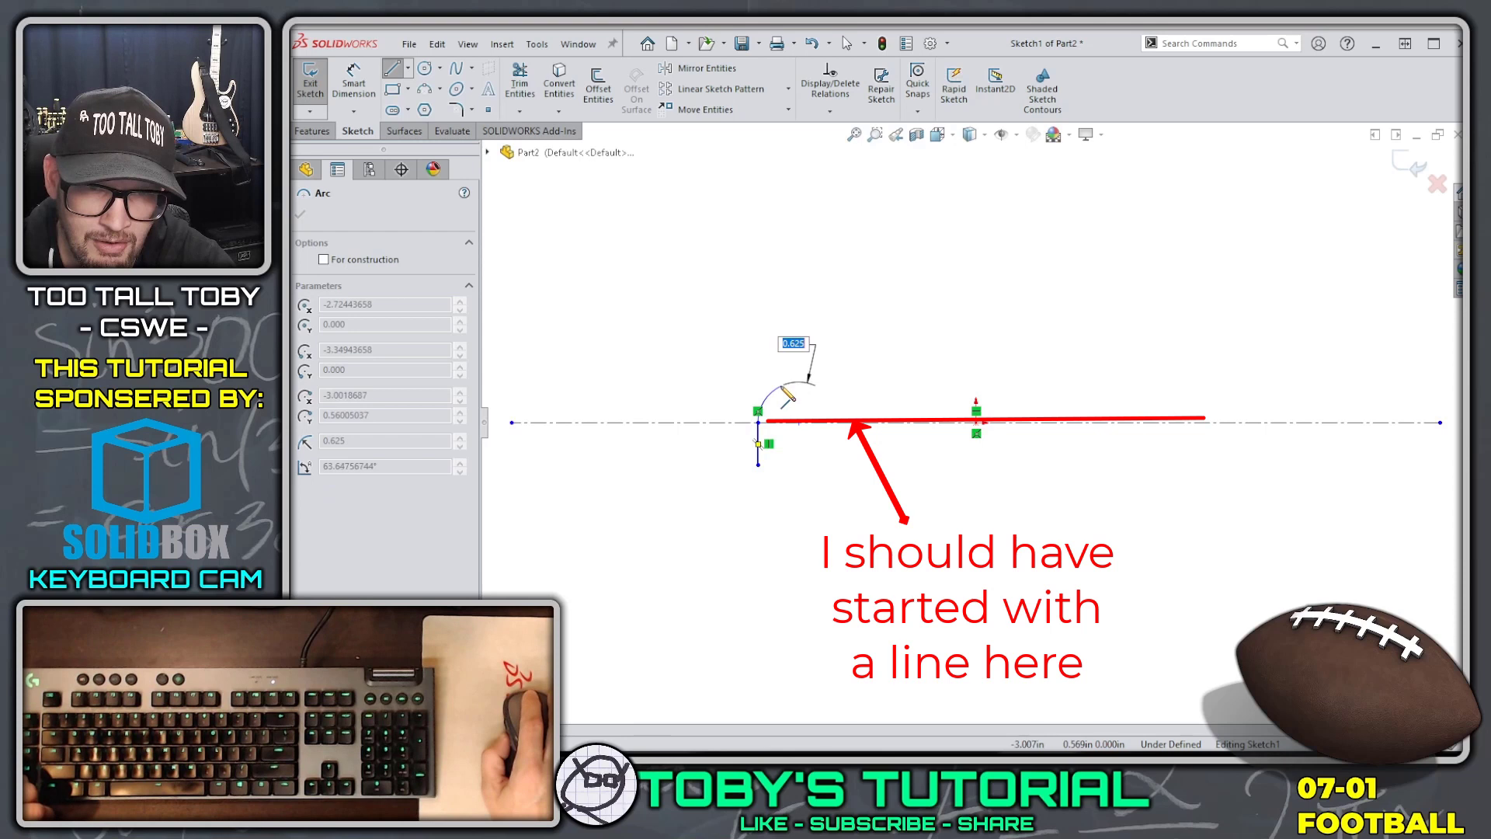
{"action": "left_click", "coordinate": [794, 386]}
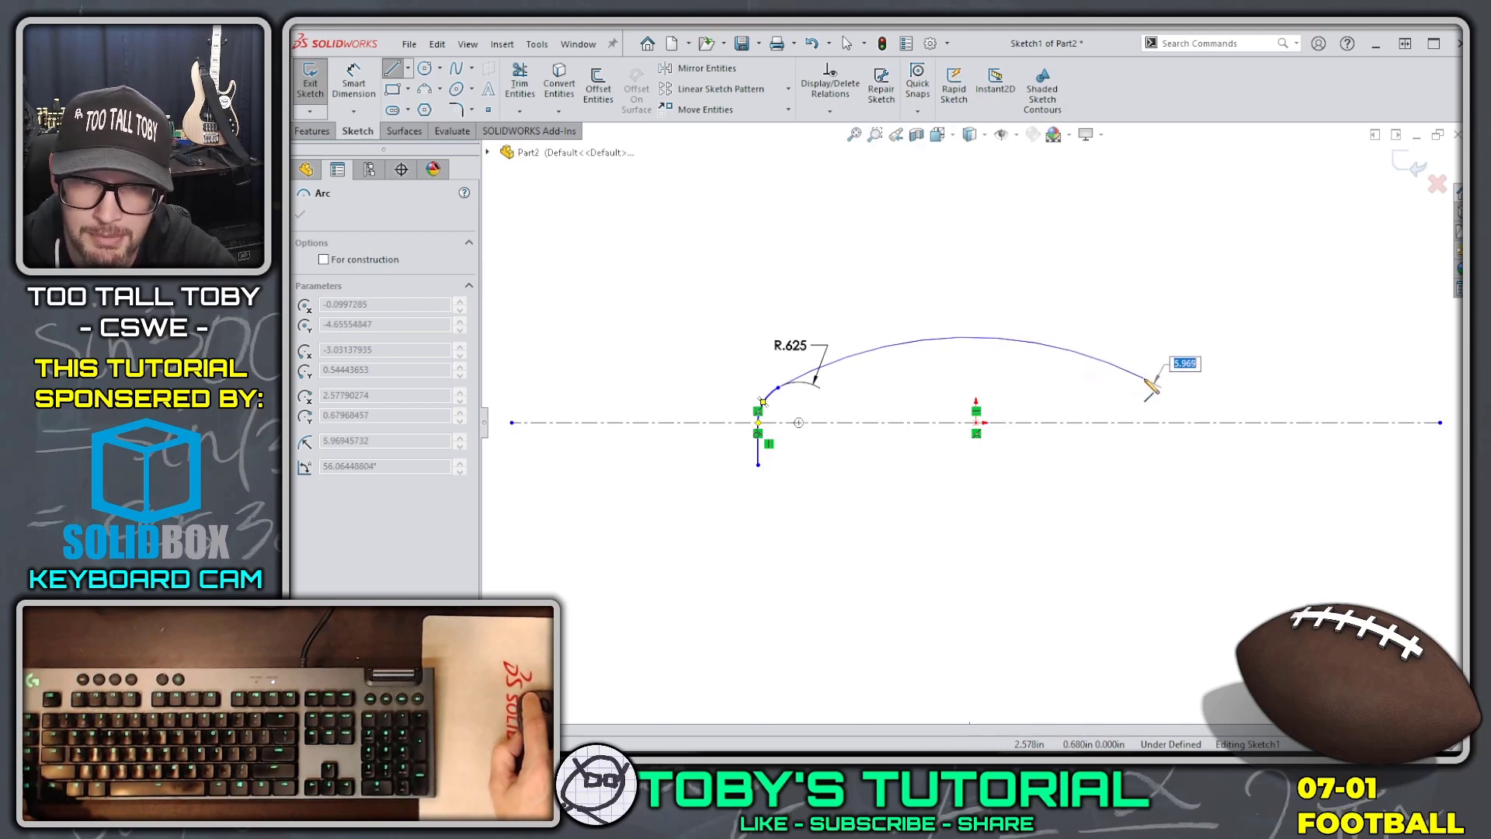
Continue the profile with a large tangent arc of about 5.97 in radius over the origin and a small tangent arc ending on the centerline.
{"action": "left_click", "coordinate": [1143, 378]}
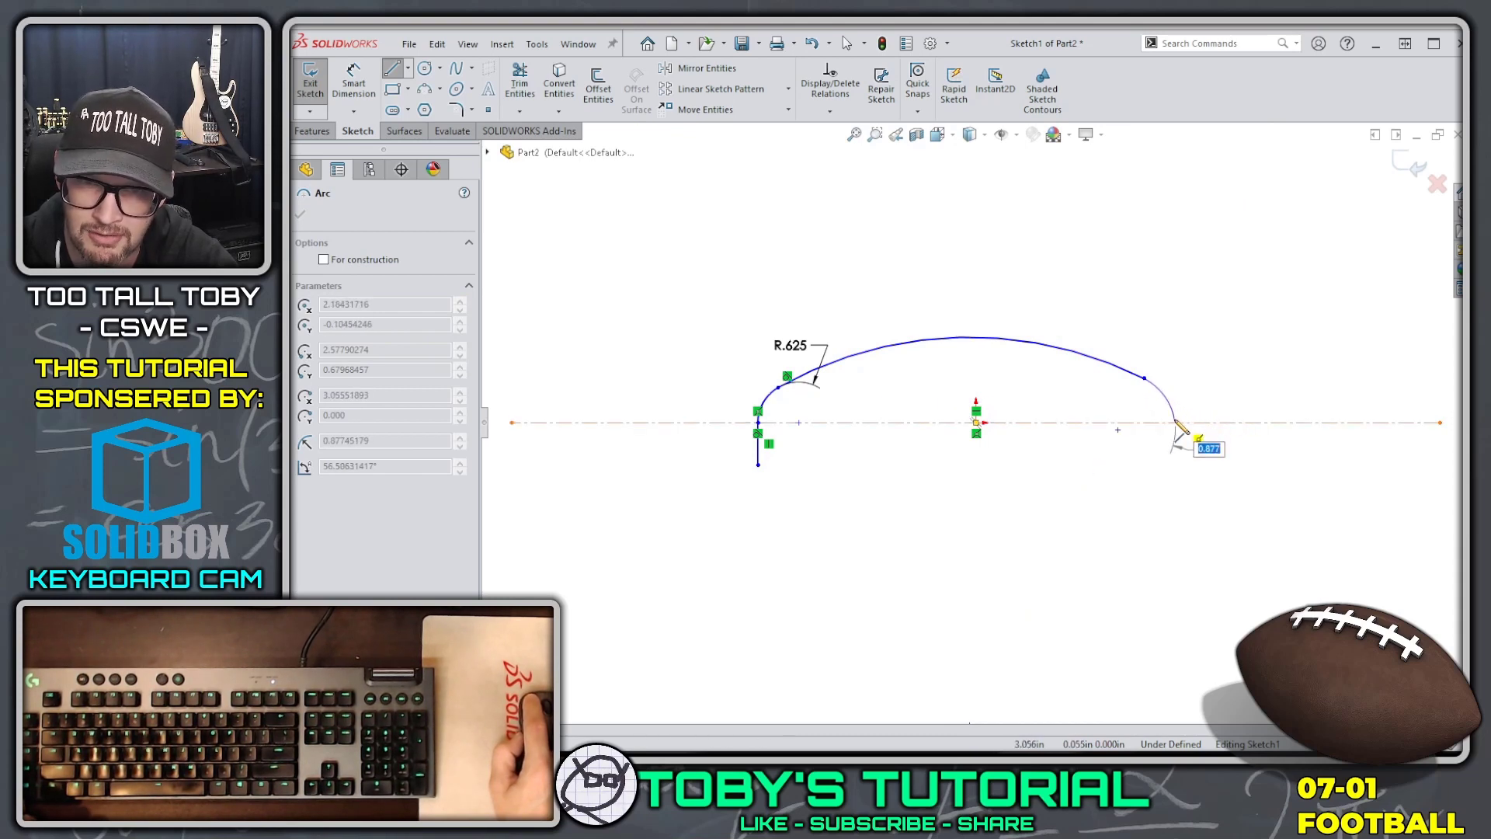
{"action": "left_click", "coordinate": [1178, 422]}
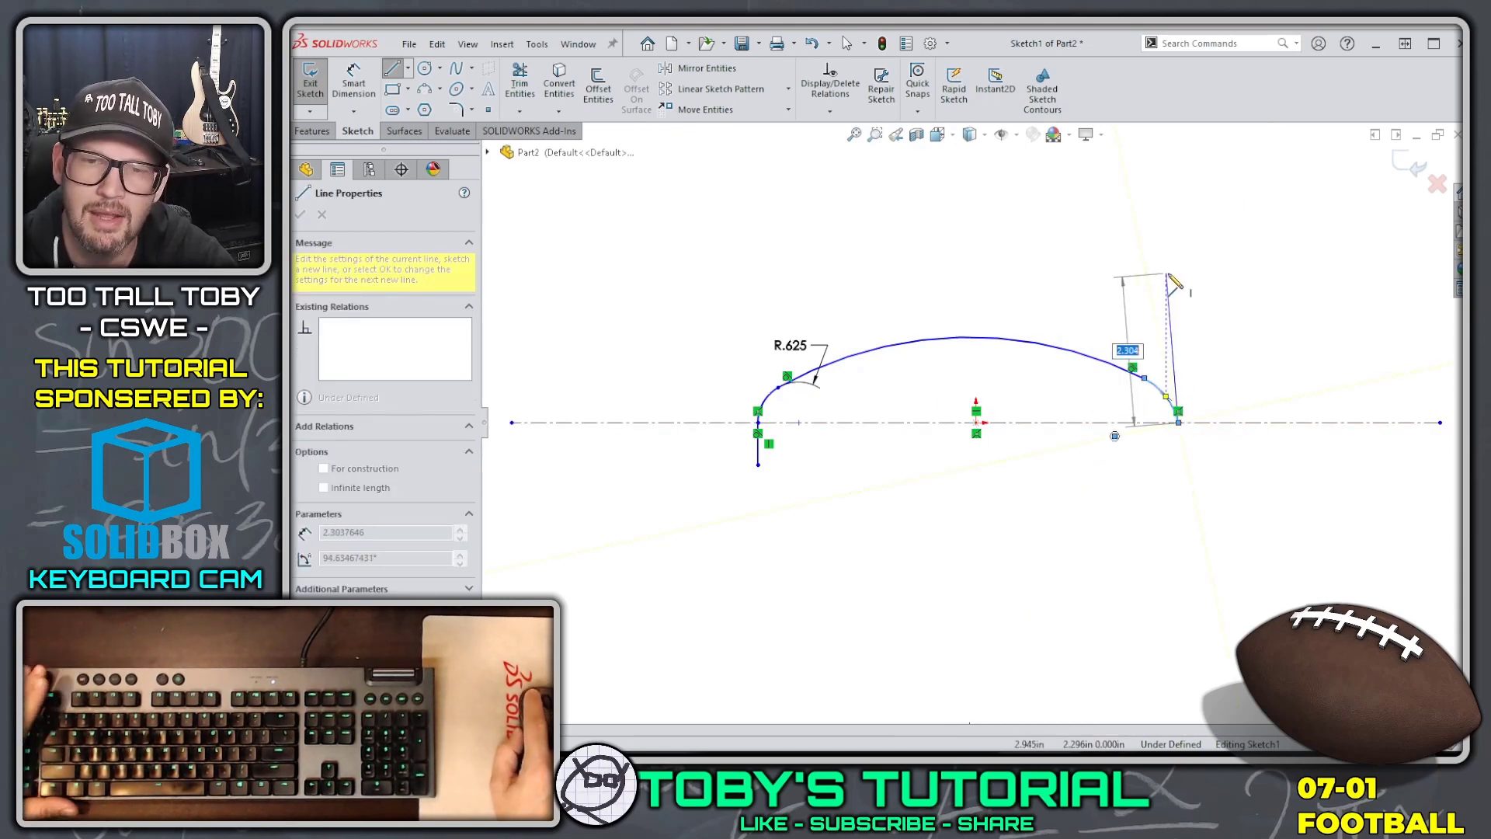
{"action": "key", "text": "Escape"}
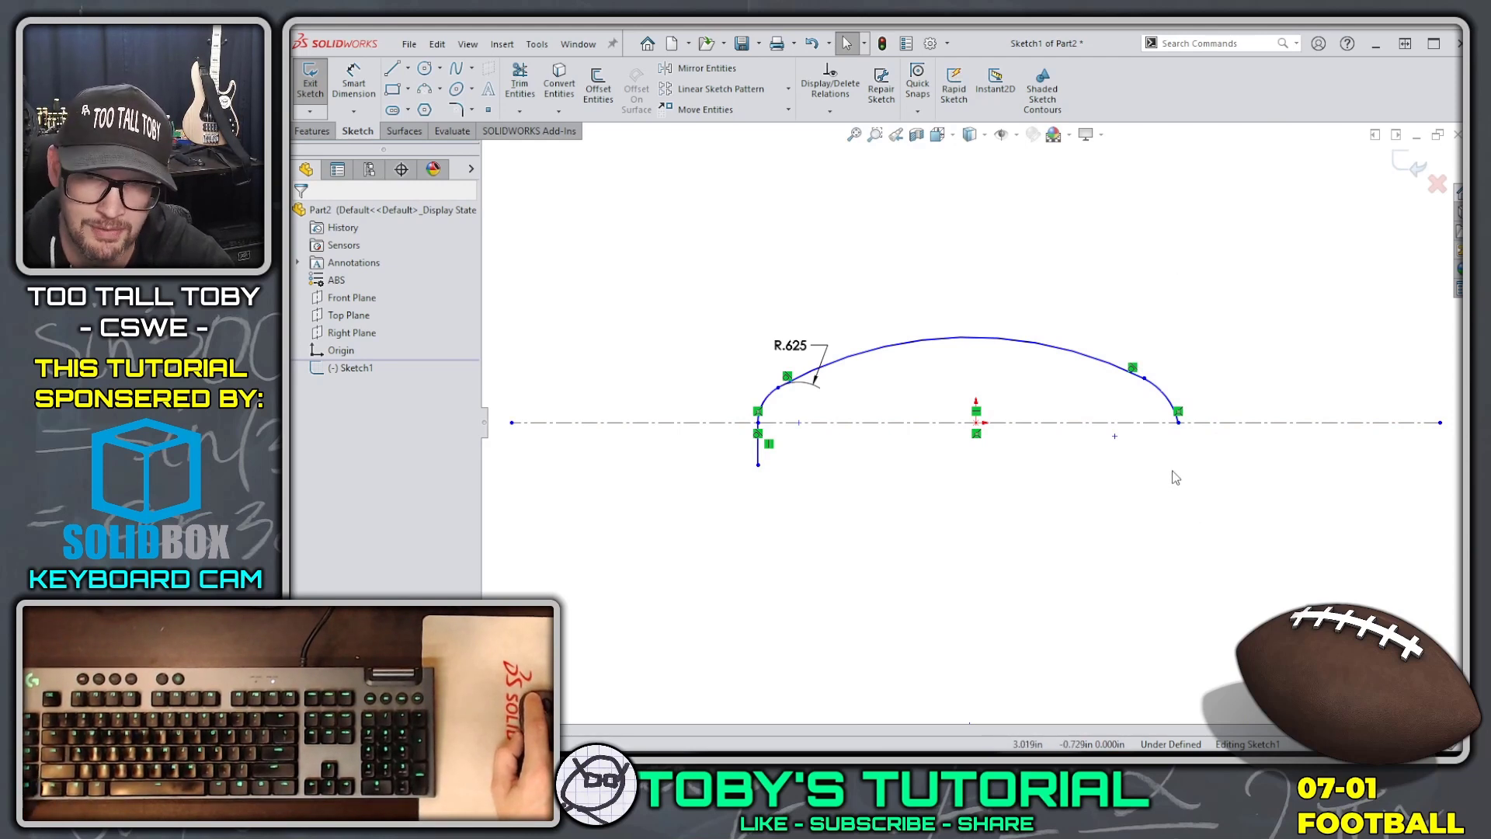
Make the right end arc's center coincident with the centerline and the arc equal to the left 0.625 in arc.
{"action": "left_click", "coordinate": [1115, 437]}
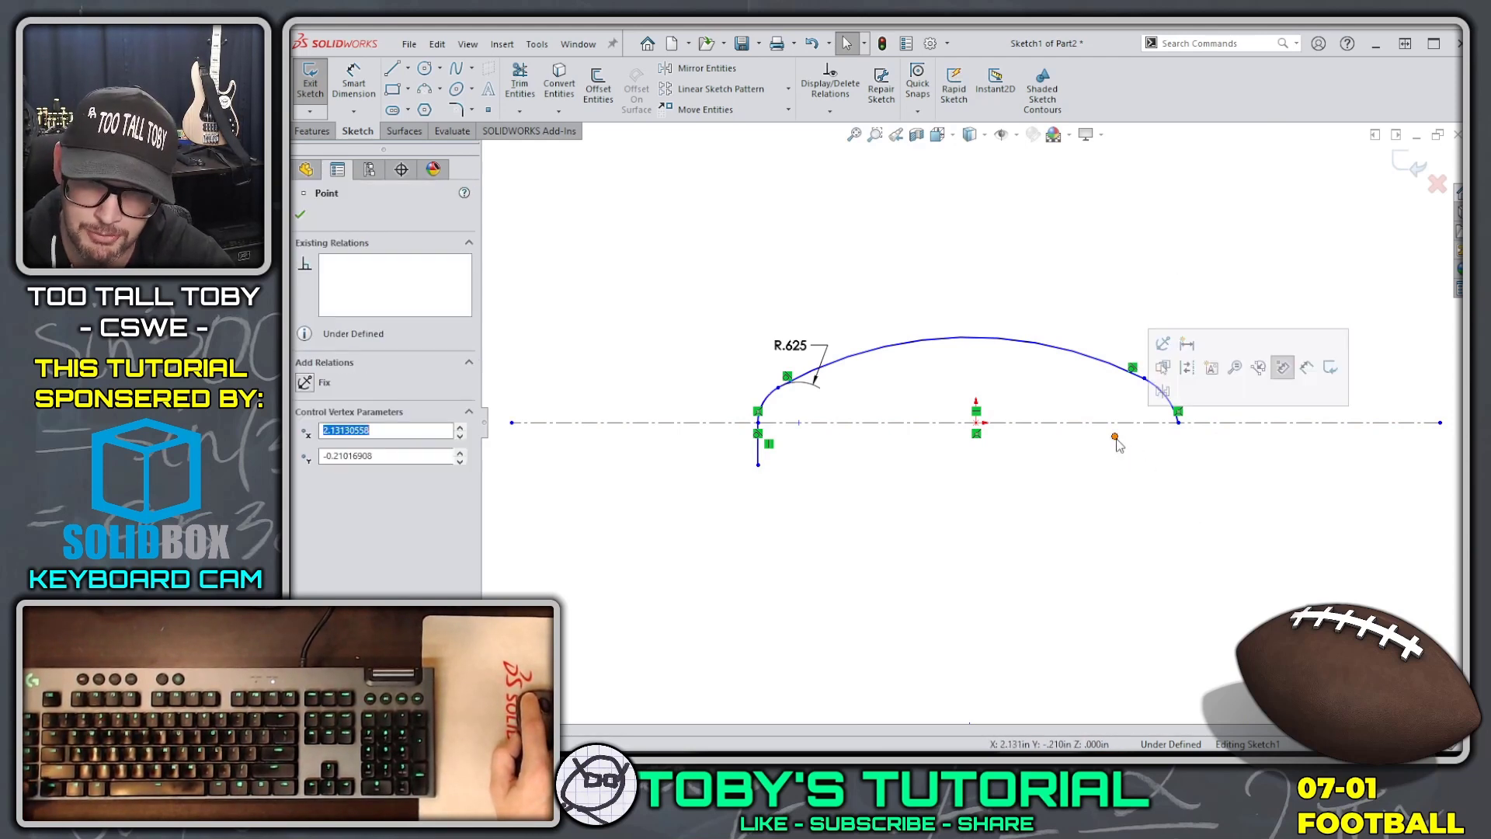
{"action": "left_click", "coordinate": [1160, 423], "text": "ctrl"}
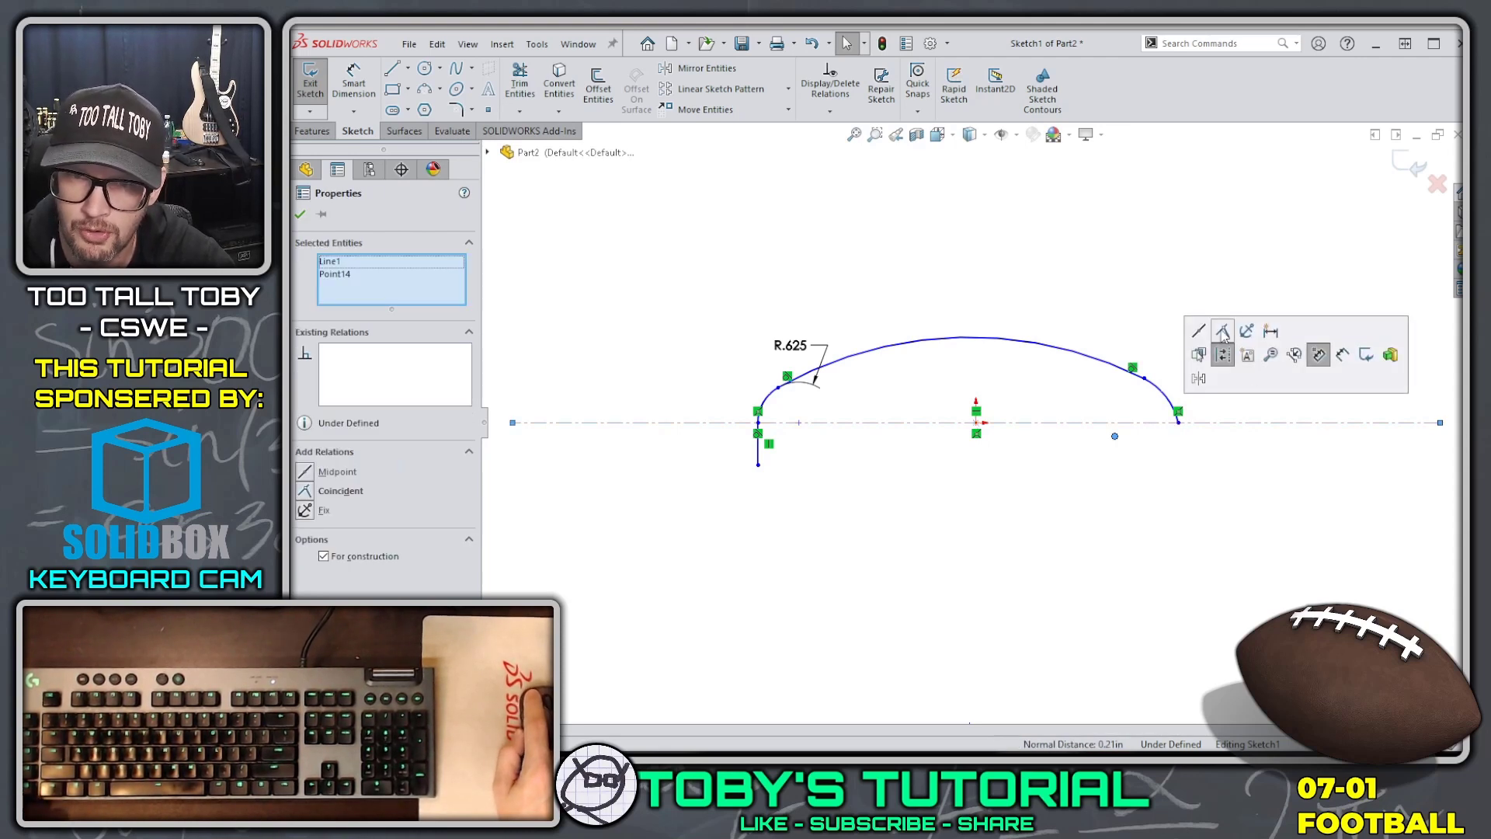
{"action": "left_click", "coordinate": [1223, 334]}
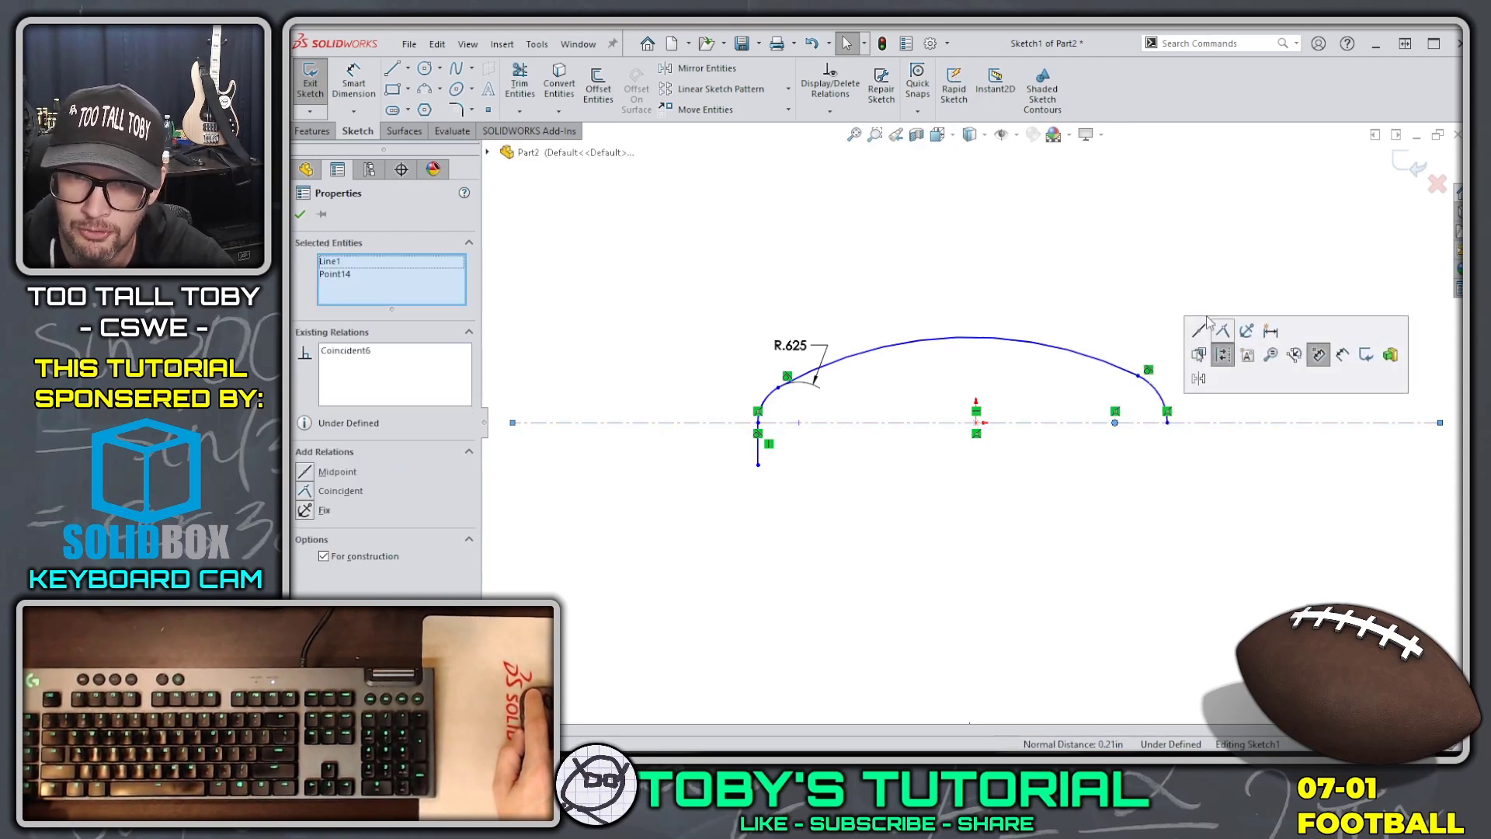
{"action": "left_click", "coordinate": [770, 400]}
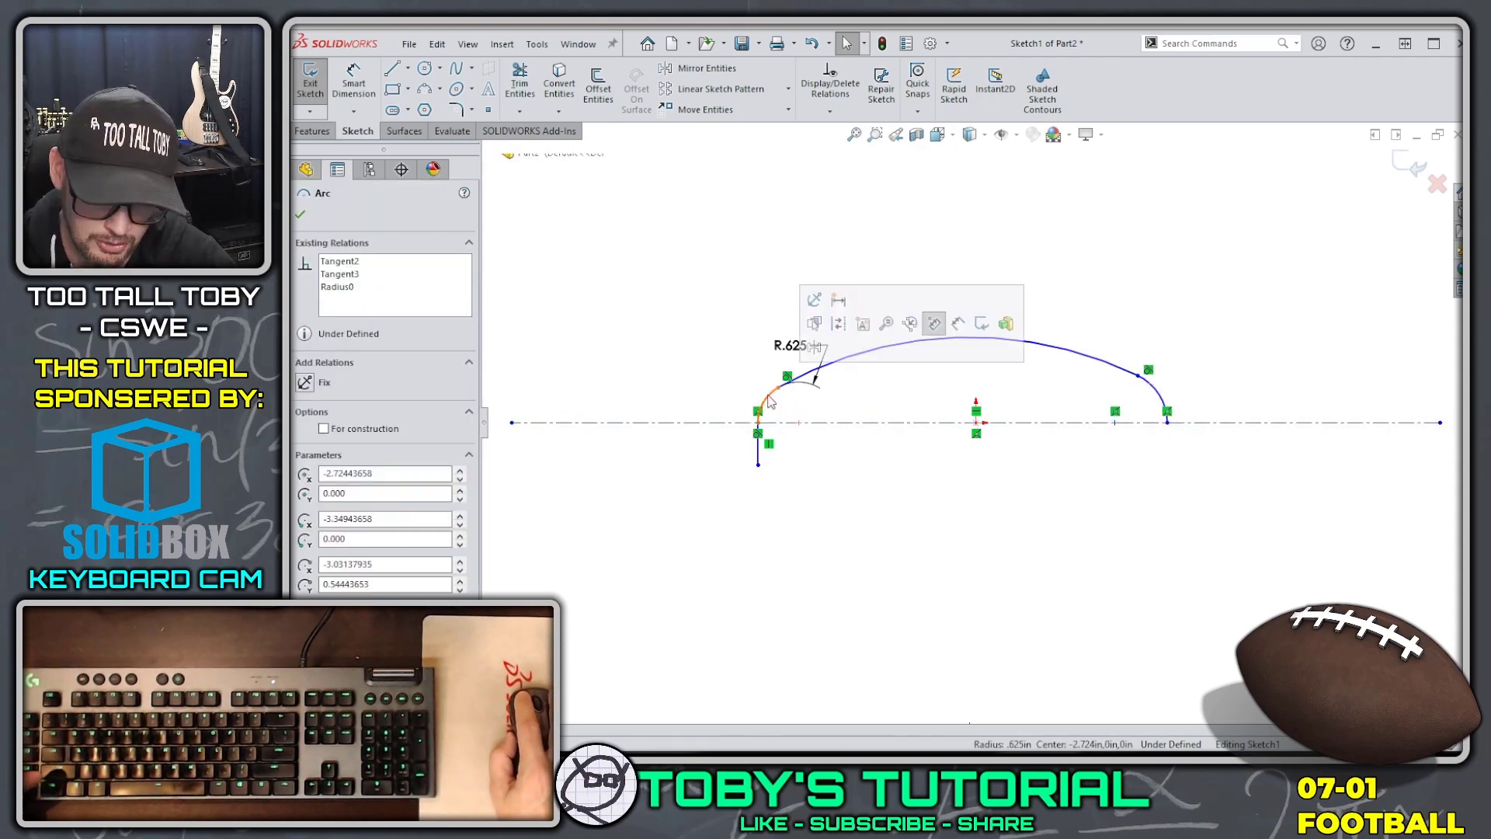
{"action": "left_click", "coordinate": [1160, 395], "text": "ctrl"}
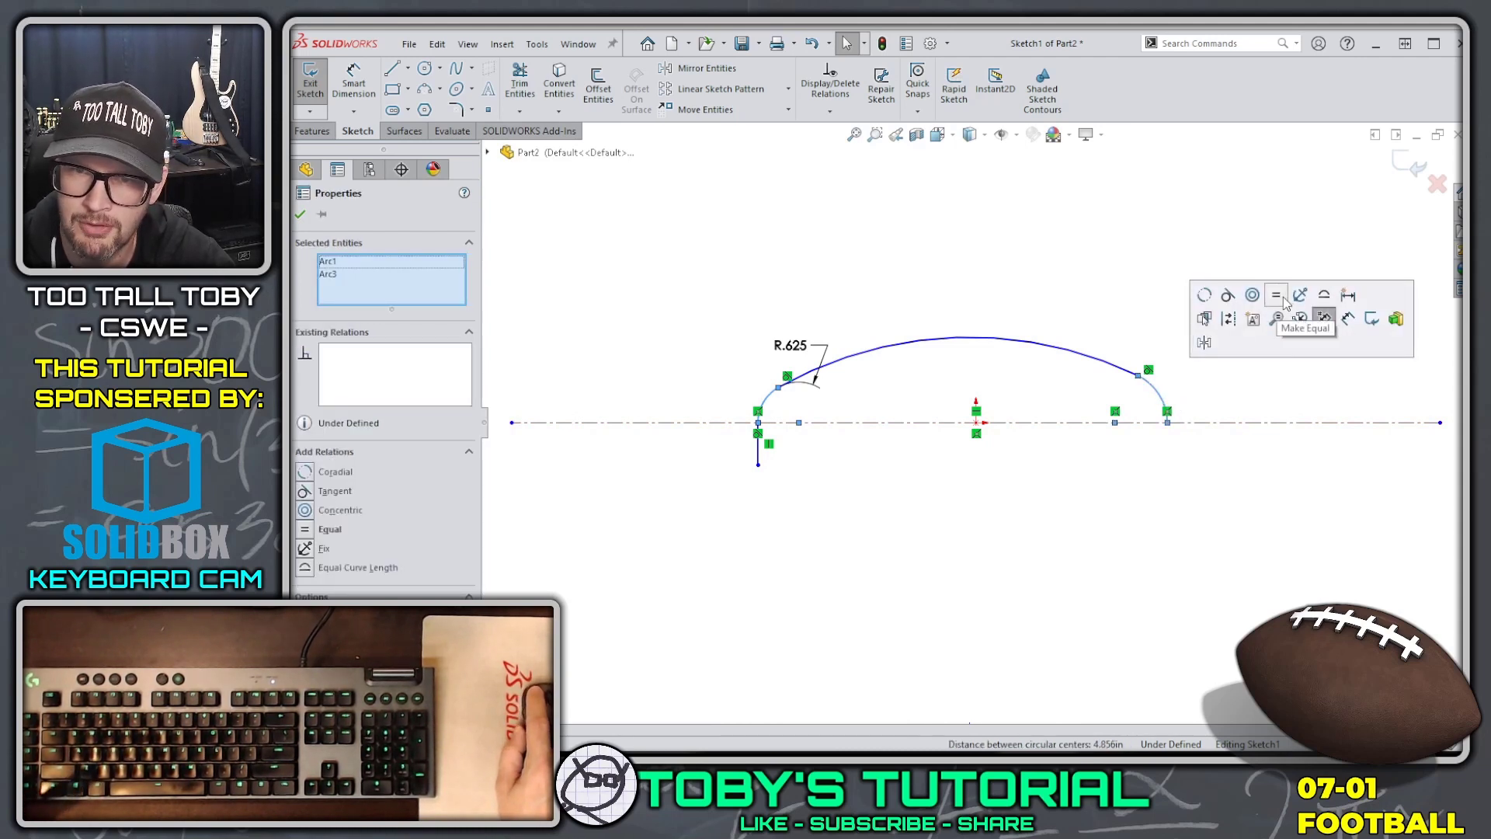
{"action": "left_click", "coordinate": [1280, 297]}
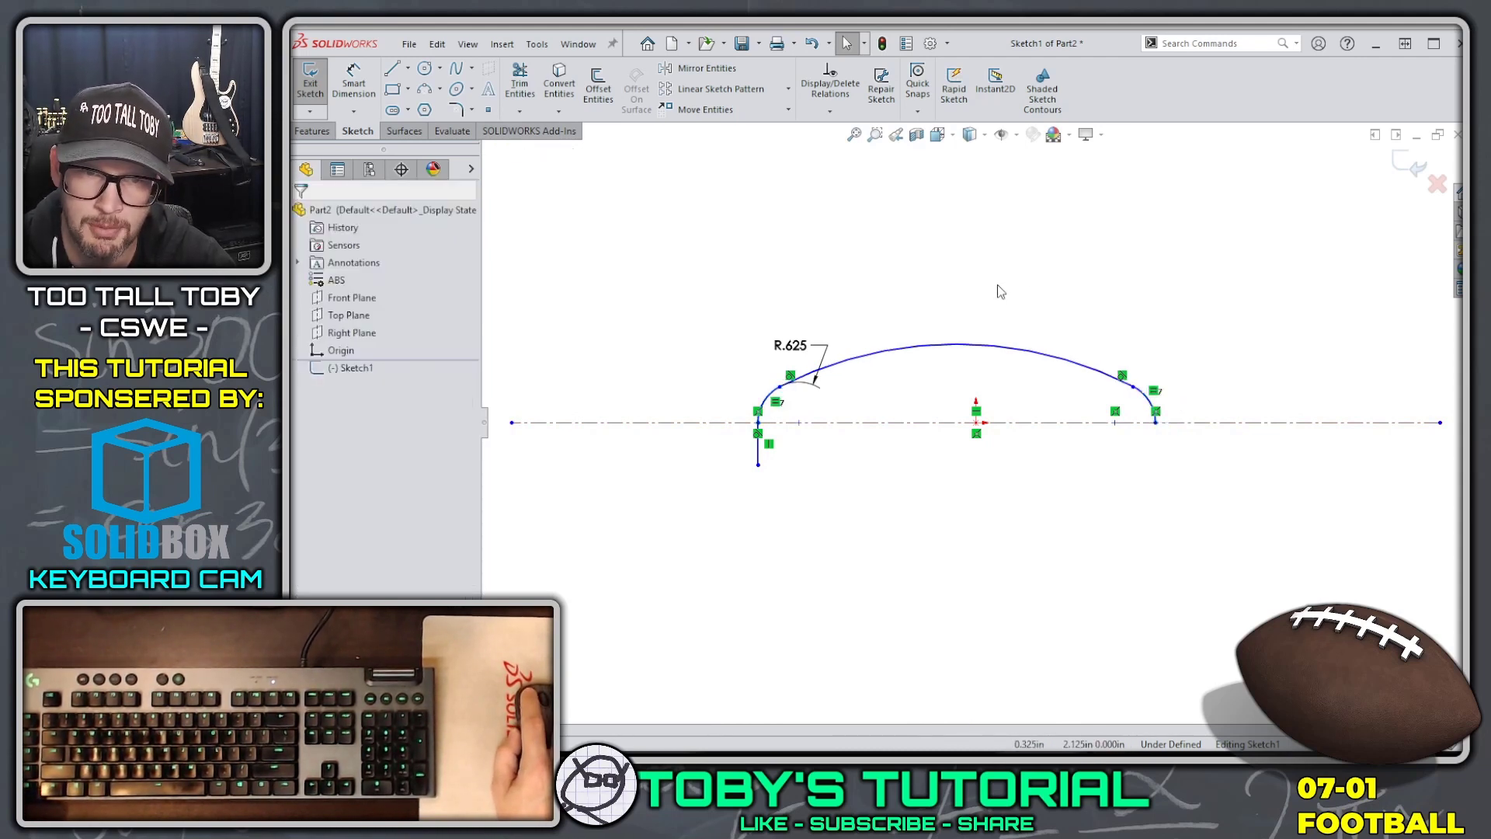
Add a vertical relation between the large arc's center point and the origin.
{"action": "left_click", "coordinate": [962, 345]}
{"action": "scroll", "coordinate": [967, 466], "scroll_direction": "up", "scroll_amount": 2}
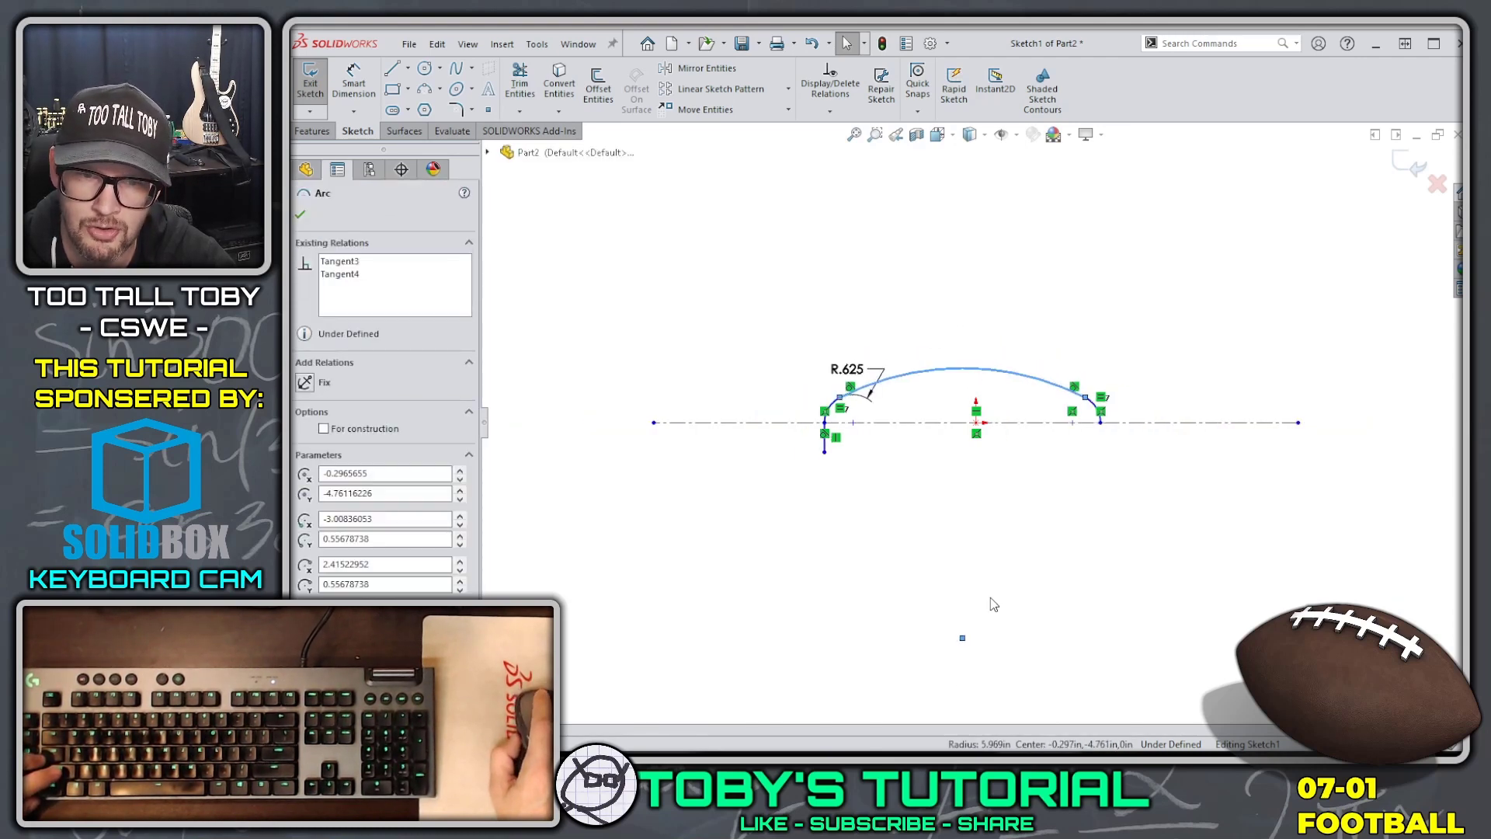
{"action": "left_click", "coordinate": [963, 640]}
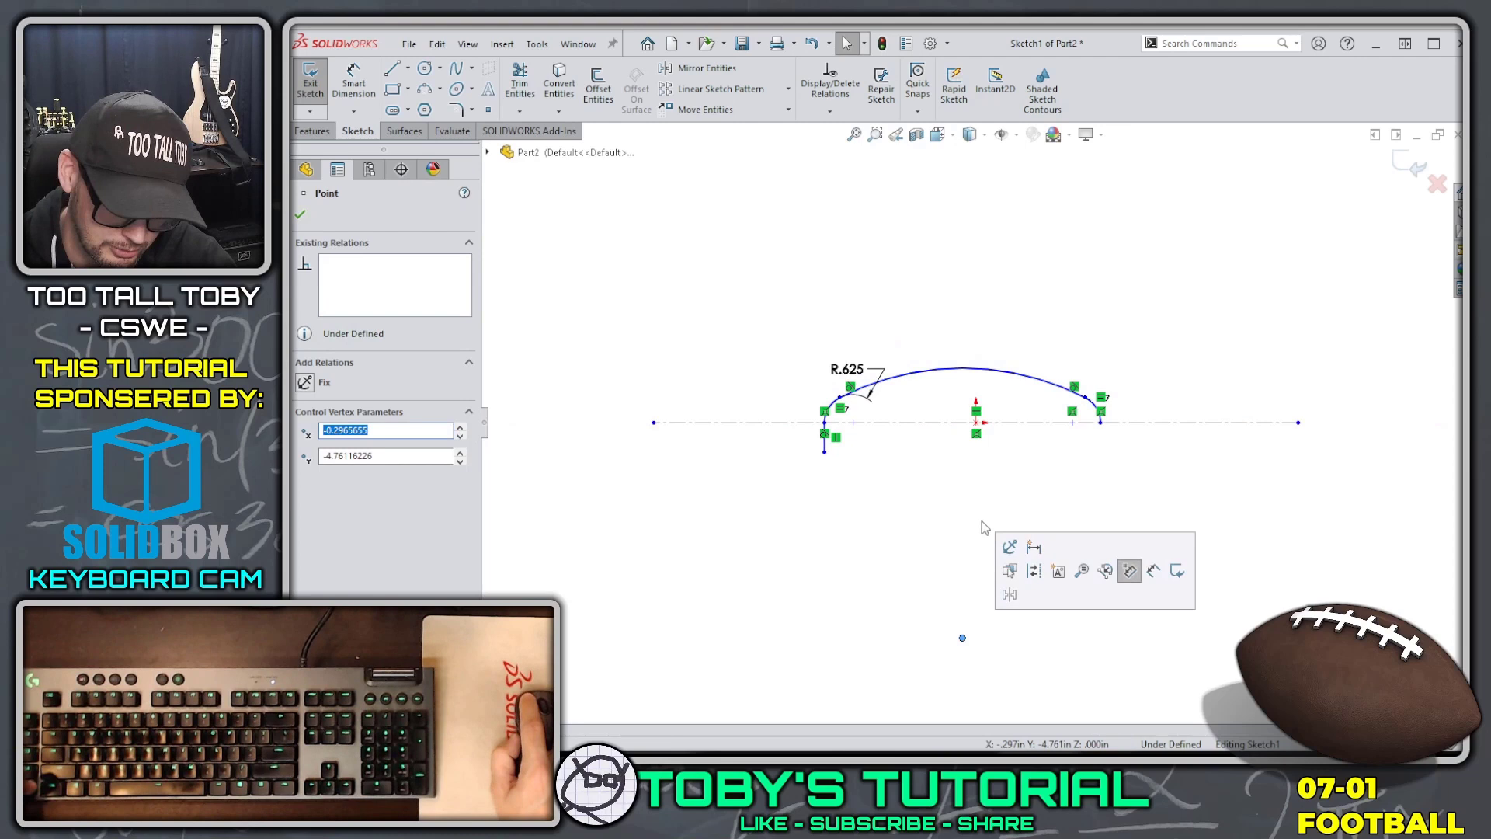
{"action": "left_click", "coordinate": [977, 424], "text": "ctrl"}
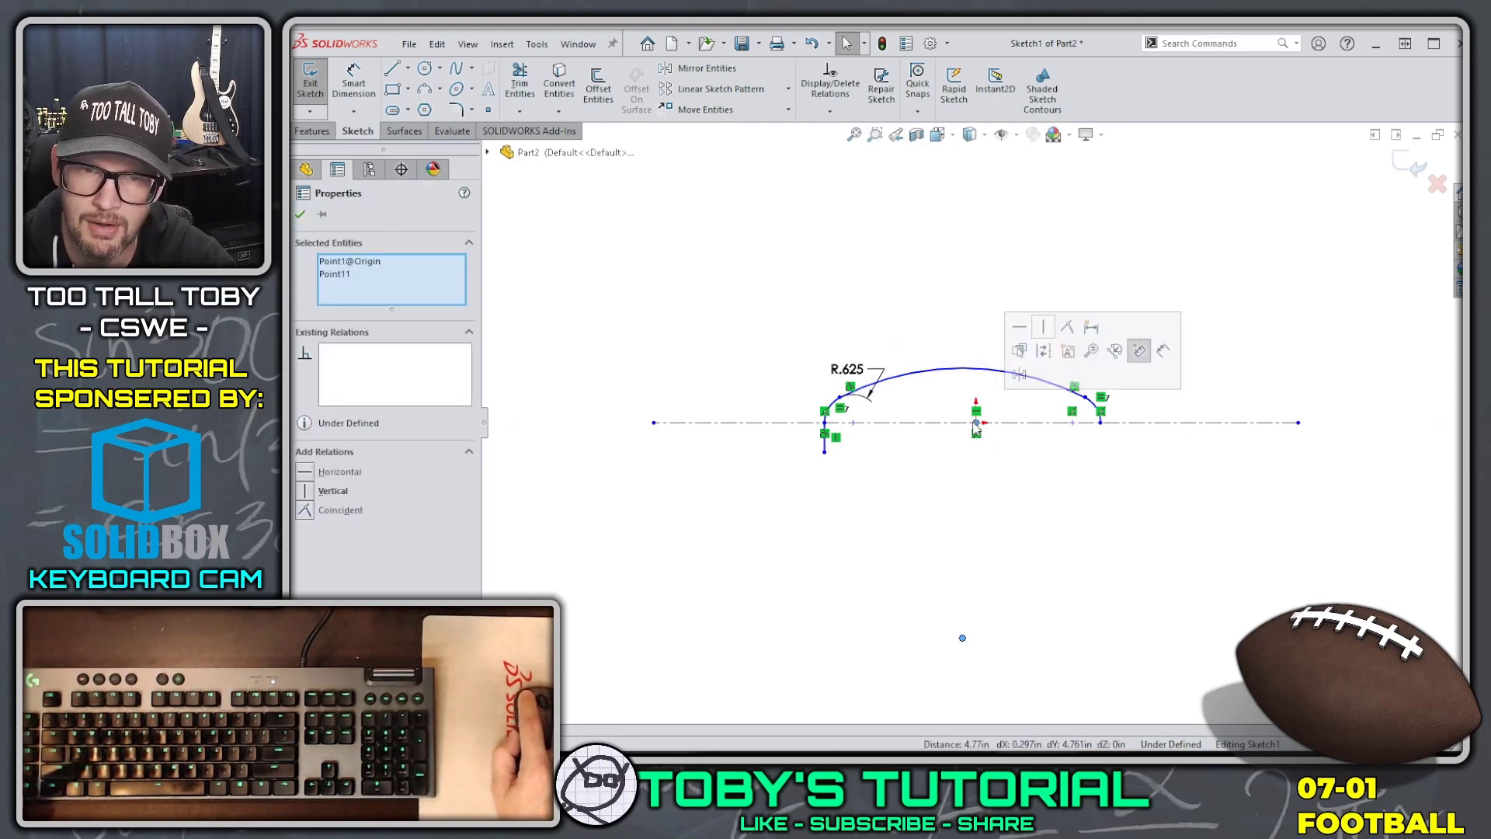
{"action": "left_click", "coordinate": [1044, 330]}
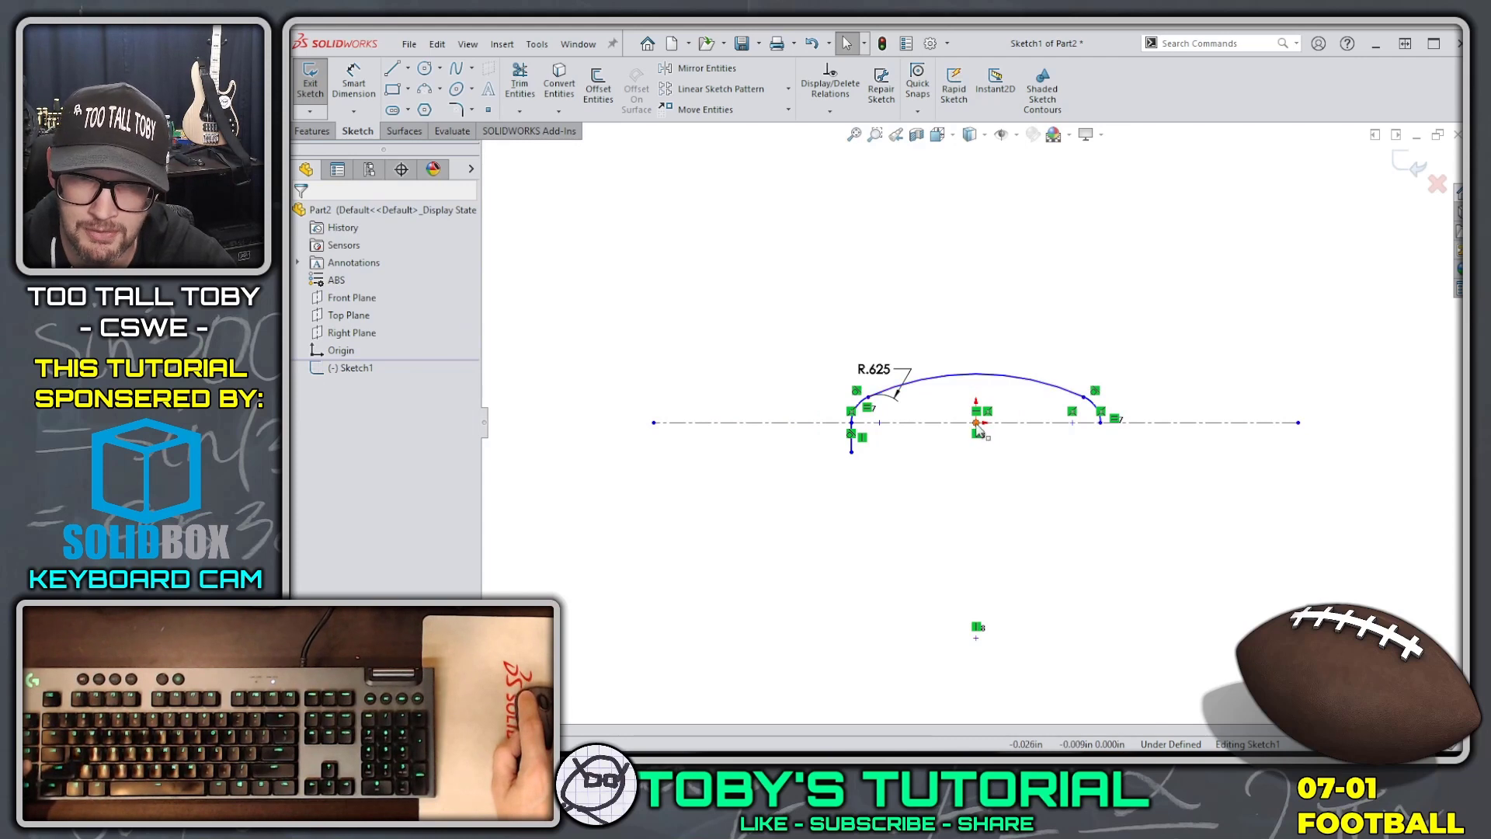
Delete the short vertical line below the centerline at the profile's left end.
{"action": "scroll", "coordinate": [982, 425], "scroll_direction": "down", "scroll_amount": 2}
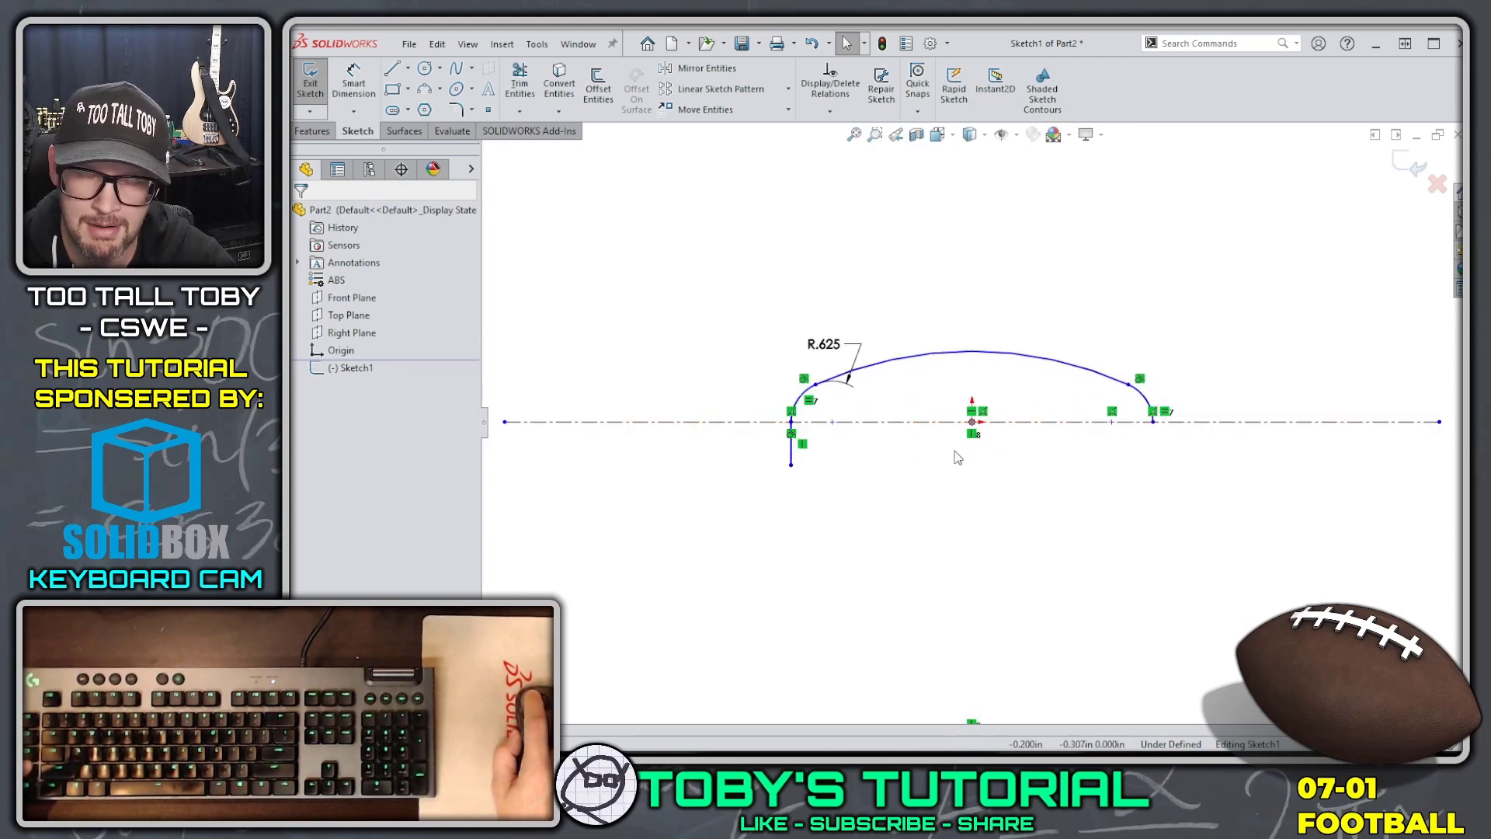
{"action": "scroll", "coordinate": [977, 425], "scroll_direction": "up", "scroll_amount": 2}
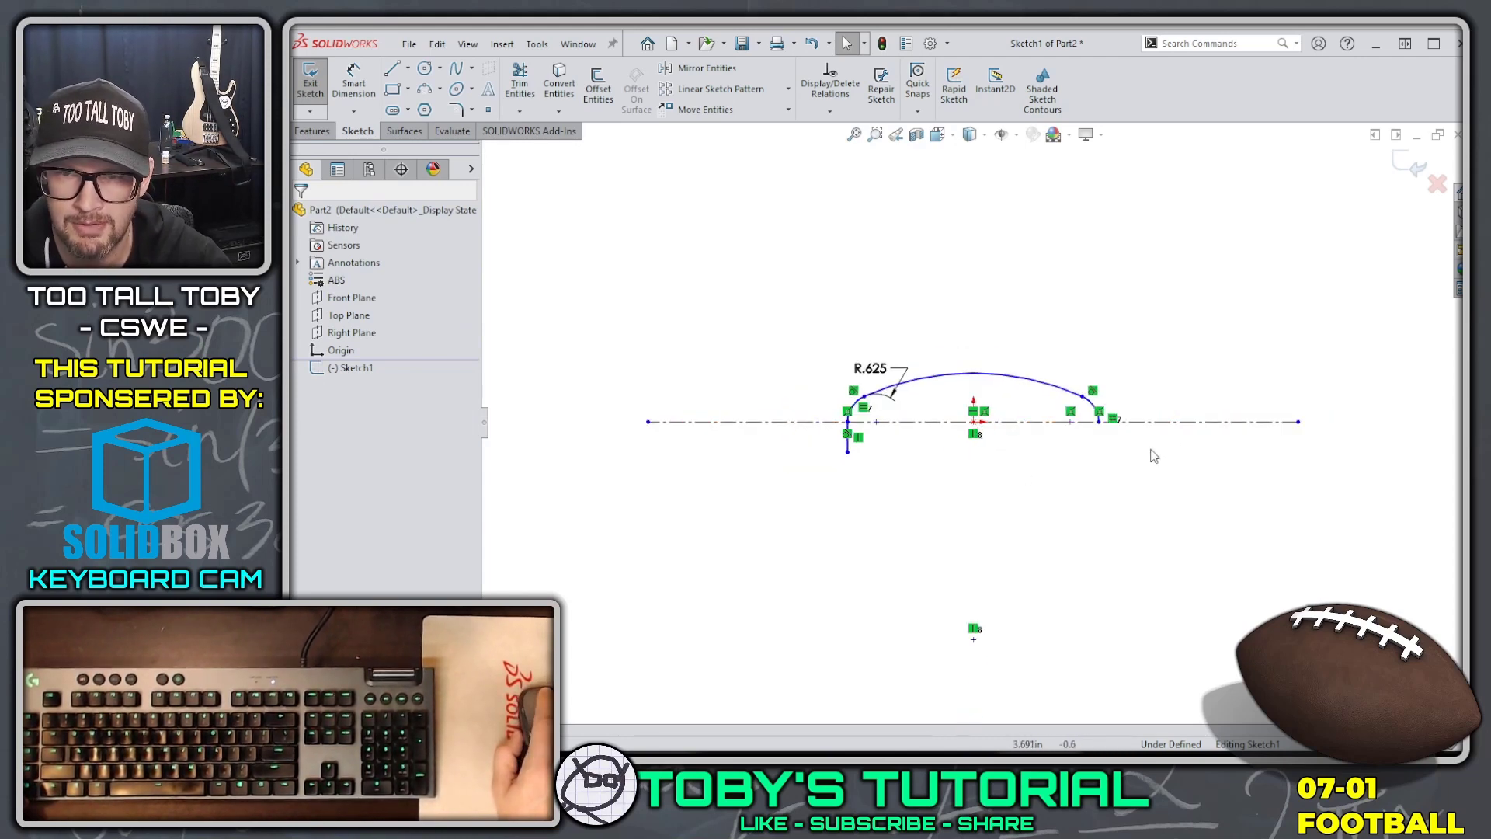
{"action": "left_click", "coordinate": [847, 442]}
{"action": "key", "text": "Delete"}
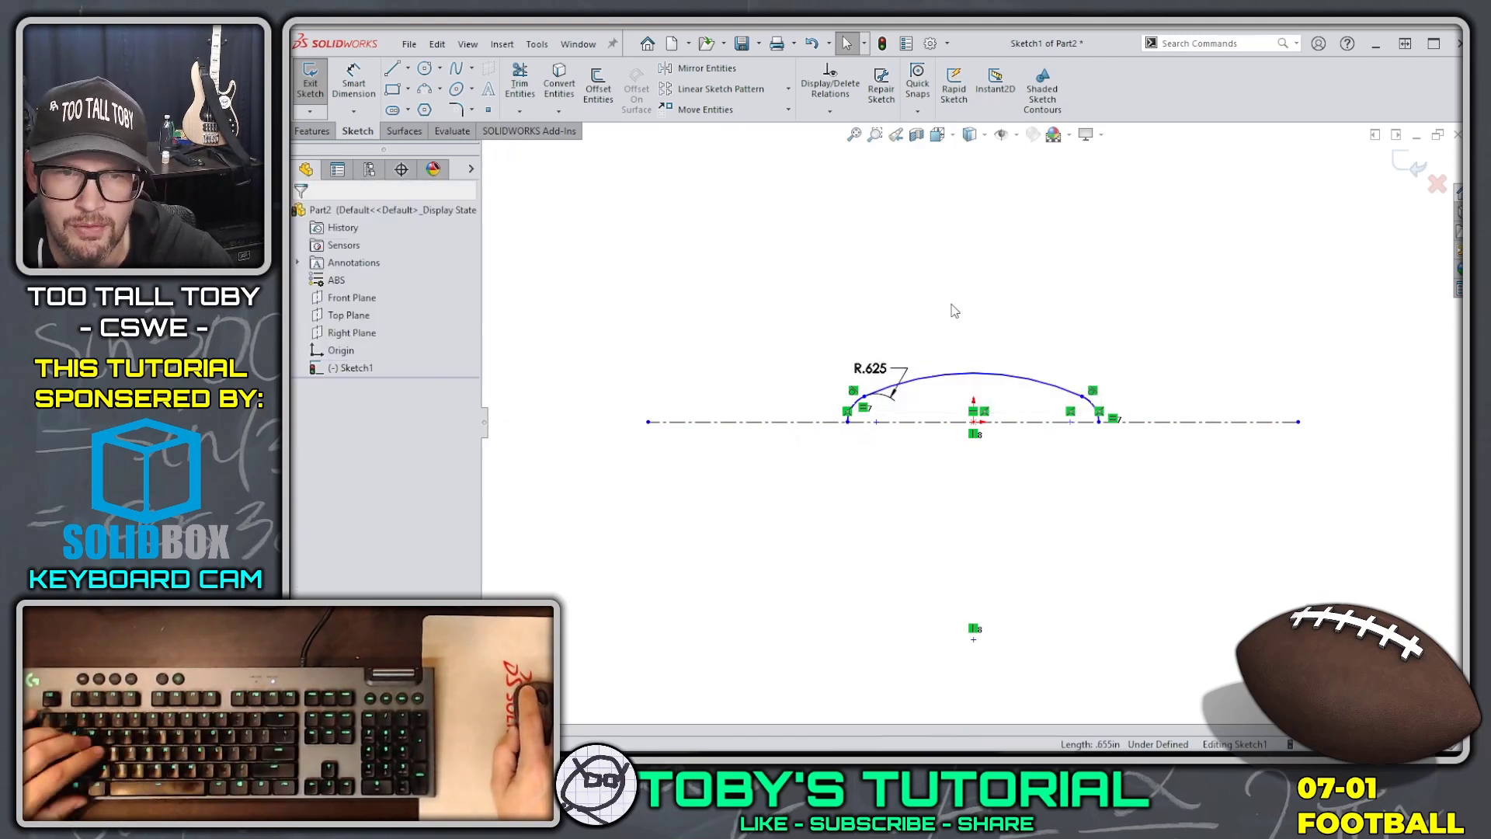
{"action": "scroll", "coordinate": [984, 311], "scroll_direction": "down", "scroll_amount": 1}
{"action": "key", "text": "s"}
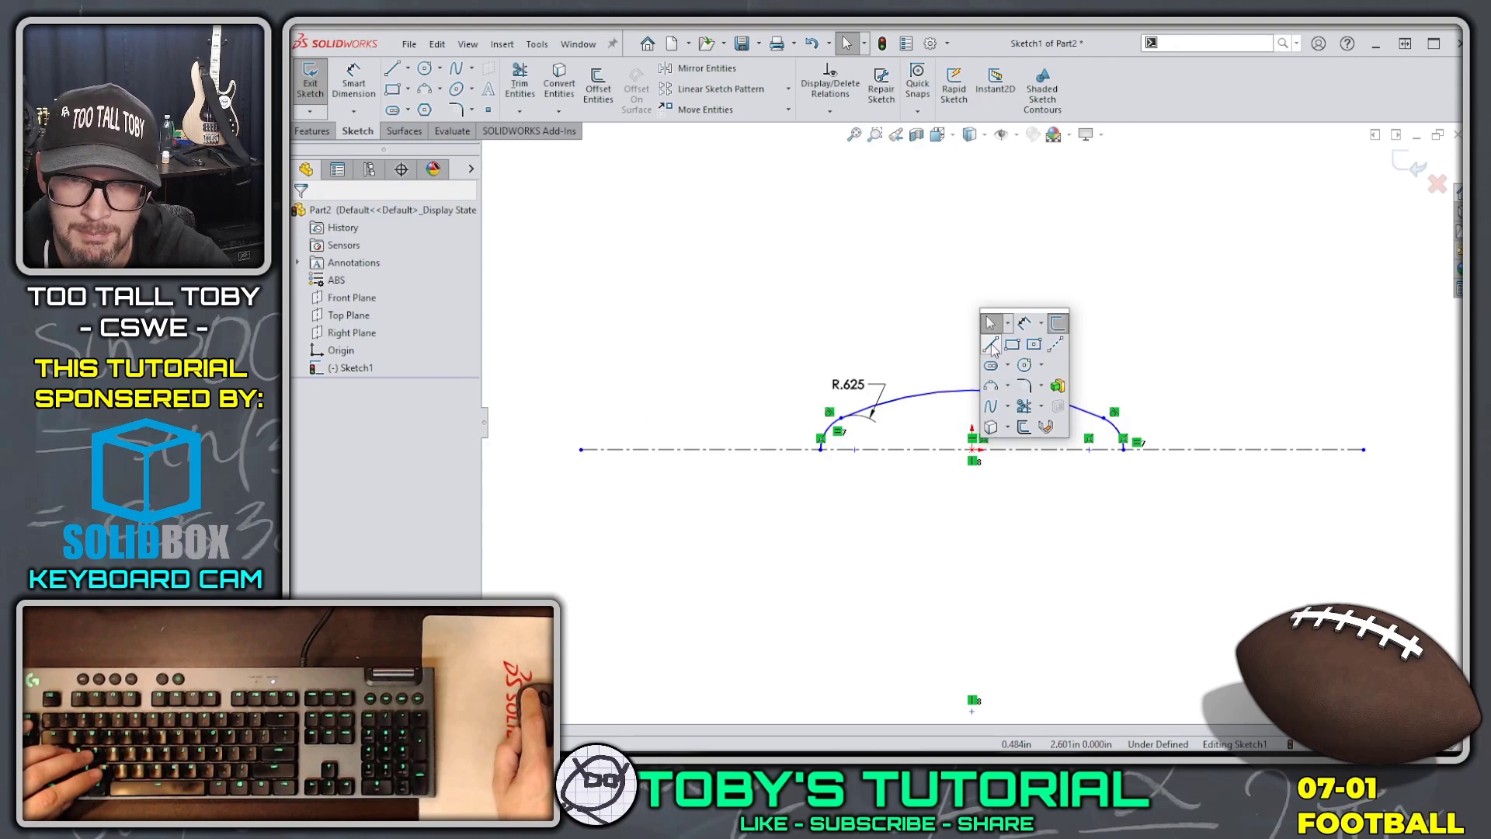
{"action": "left_click", "coordinate": [993, 326]}
{"action": "left_click", "coordinate": [972, 322]}
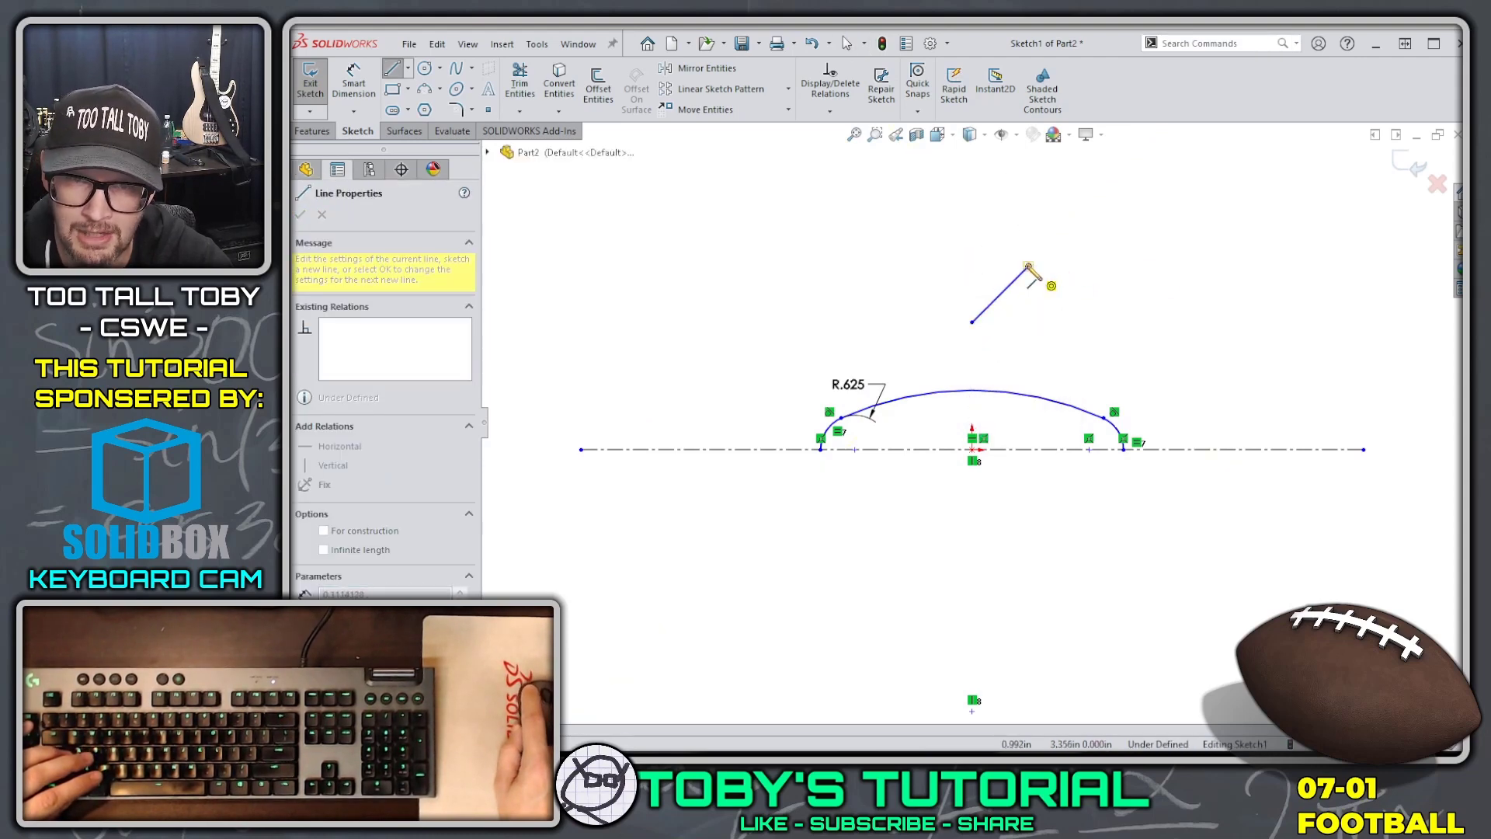
{"action": "left_click", "coordinate": [1029, 266]}
{"action": "key", "text": "a"}
{"action": "left_click", "coordinate": [1156, 276]}
{"action": "key", "text": "Escape"}
{"action": "left_click", "coordinate": [1038, 248]}
{"action": "left_click", "coordinate": [986, 307], "text": "ctrl"}
{"action": "key", "text": "Delete"}
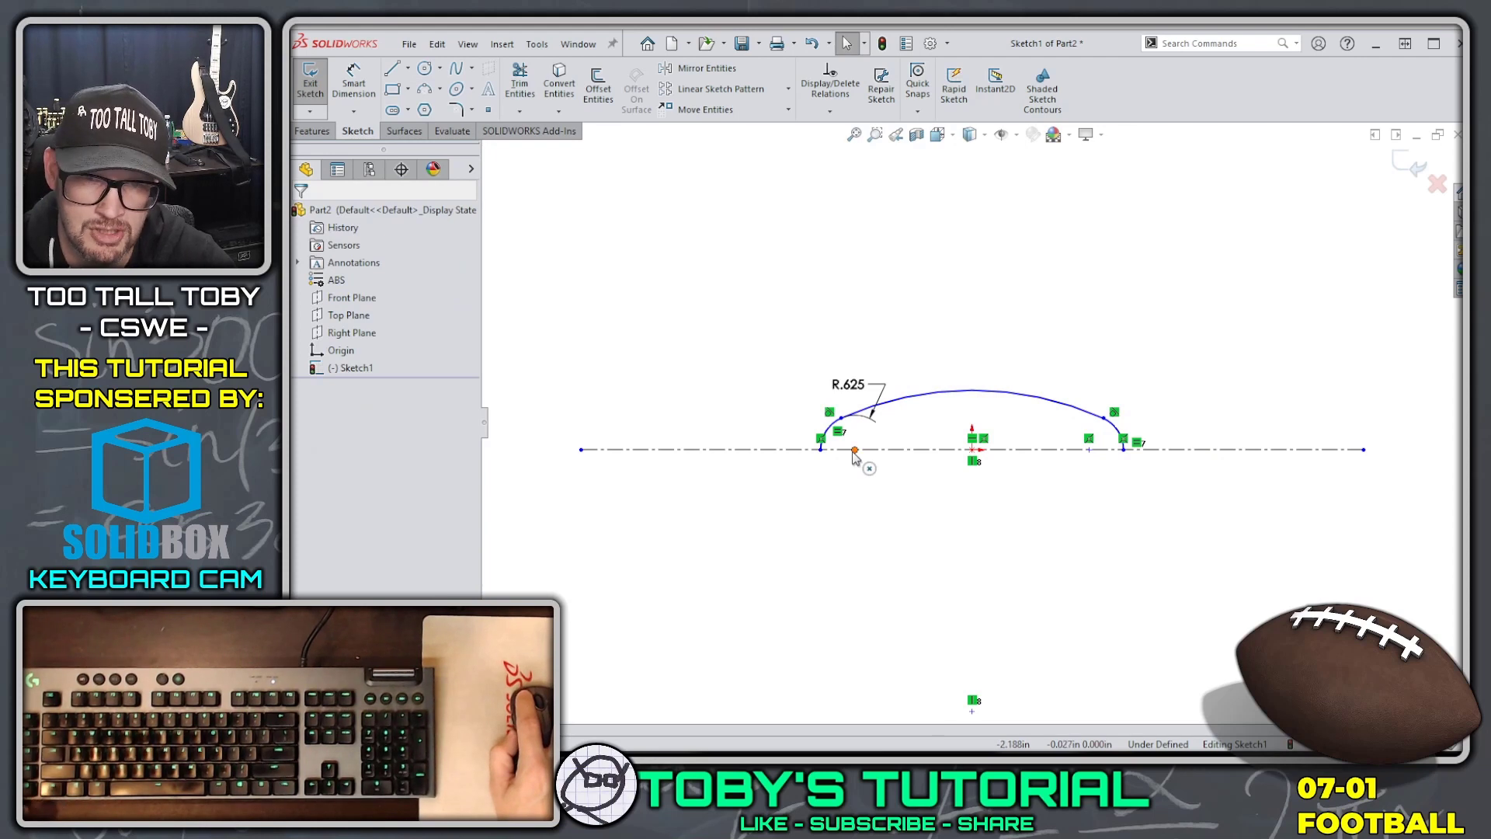
Make the left end arc's center point coincident with the horizontal centerline.
{"action": "left_click", "coordinate": [885, 452]}
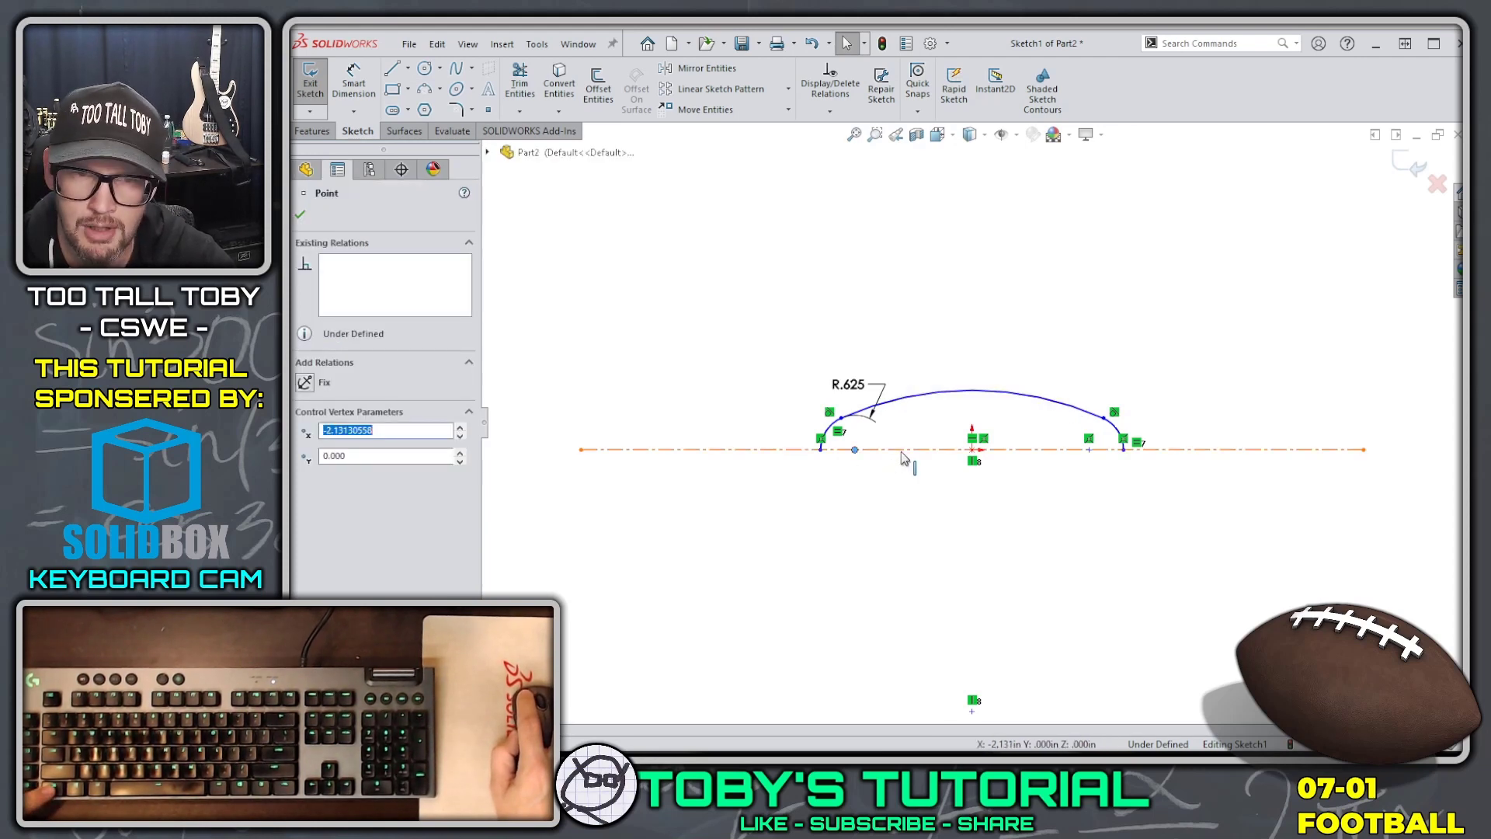
{"action": "left_click", "coordinate": [854, 449], "text": "ctrl"}
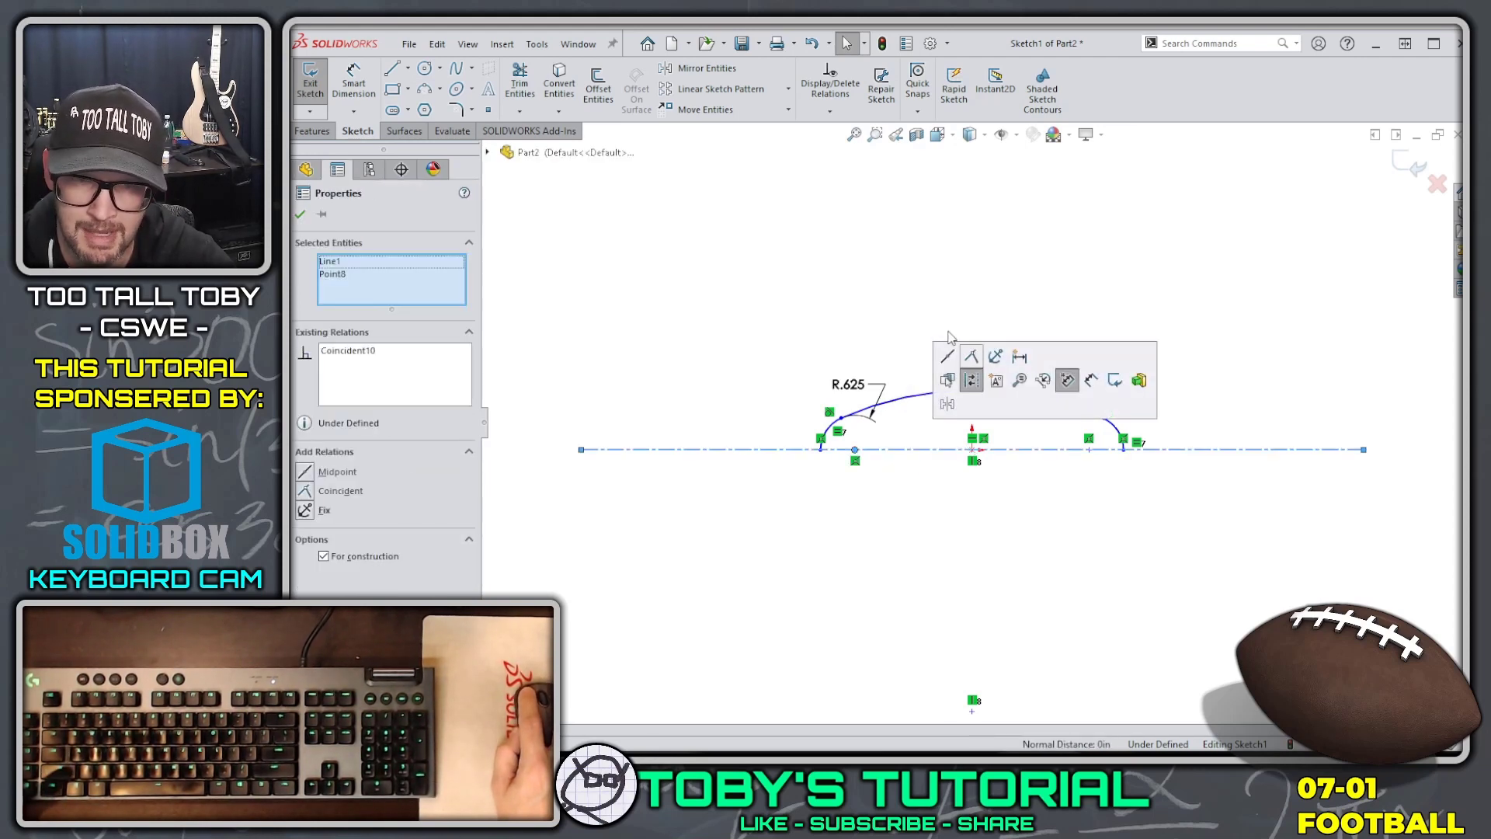
{"action": "left_click", "coordinate": [975, 379]}
{"action": "scroll", "coordinate": [993, 389], "scroll_direction": "down", "scroll_amount": 3}
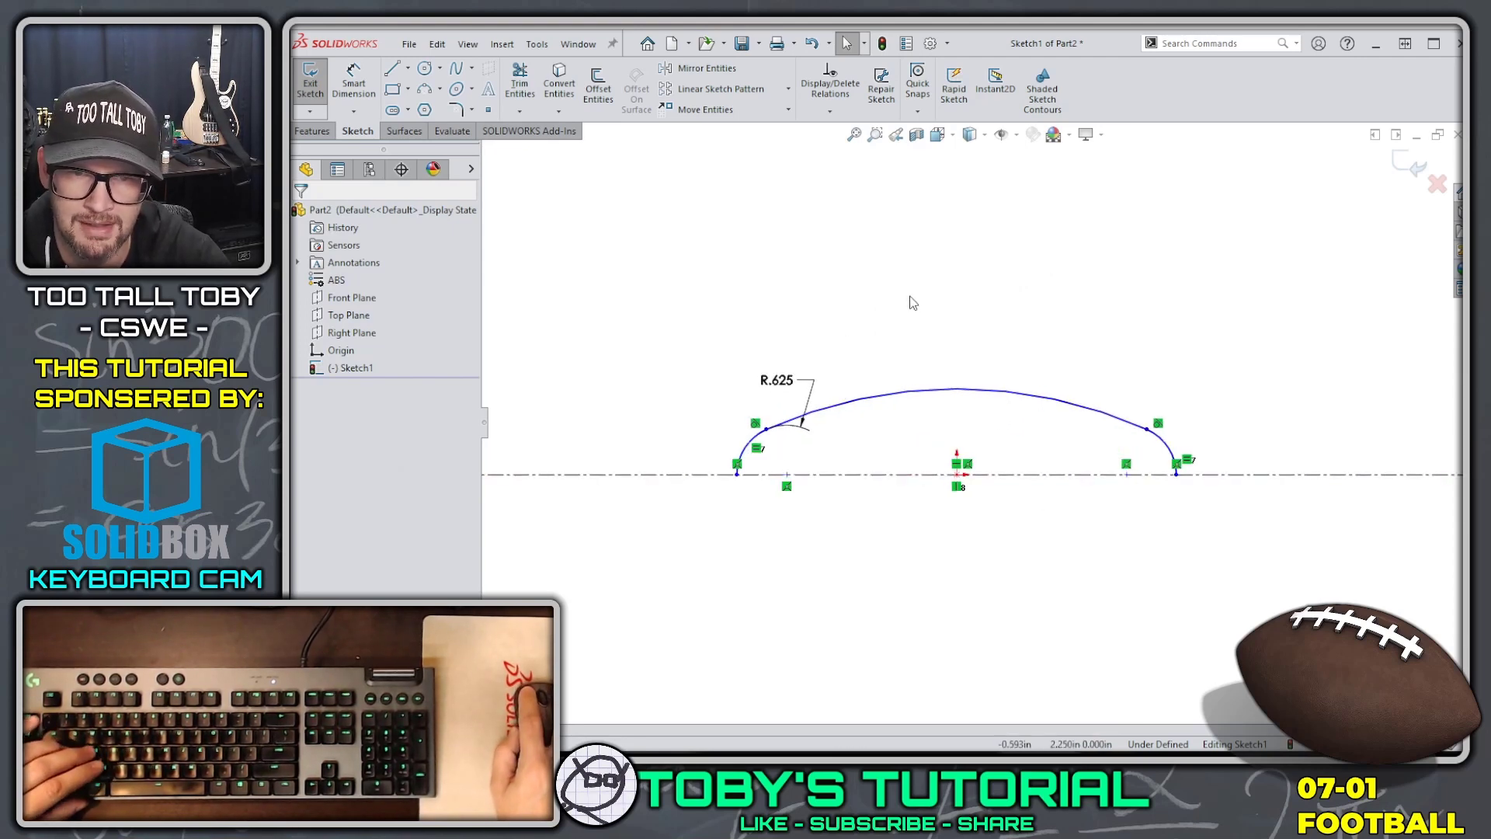
Close the profile with a horizontal line along the centerline between the two end arcs' lower endpoints.
{"action": "key", "text": "s"}
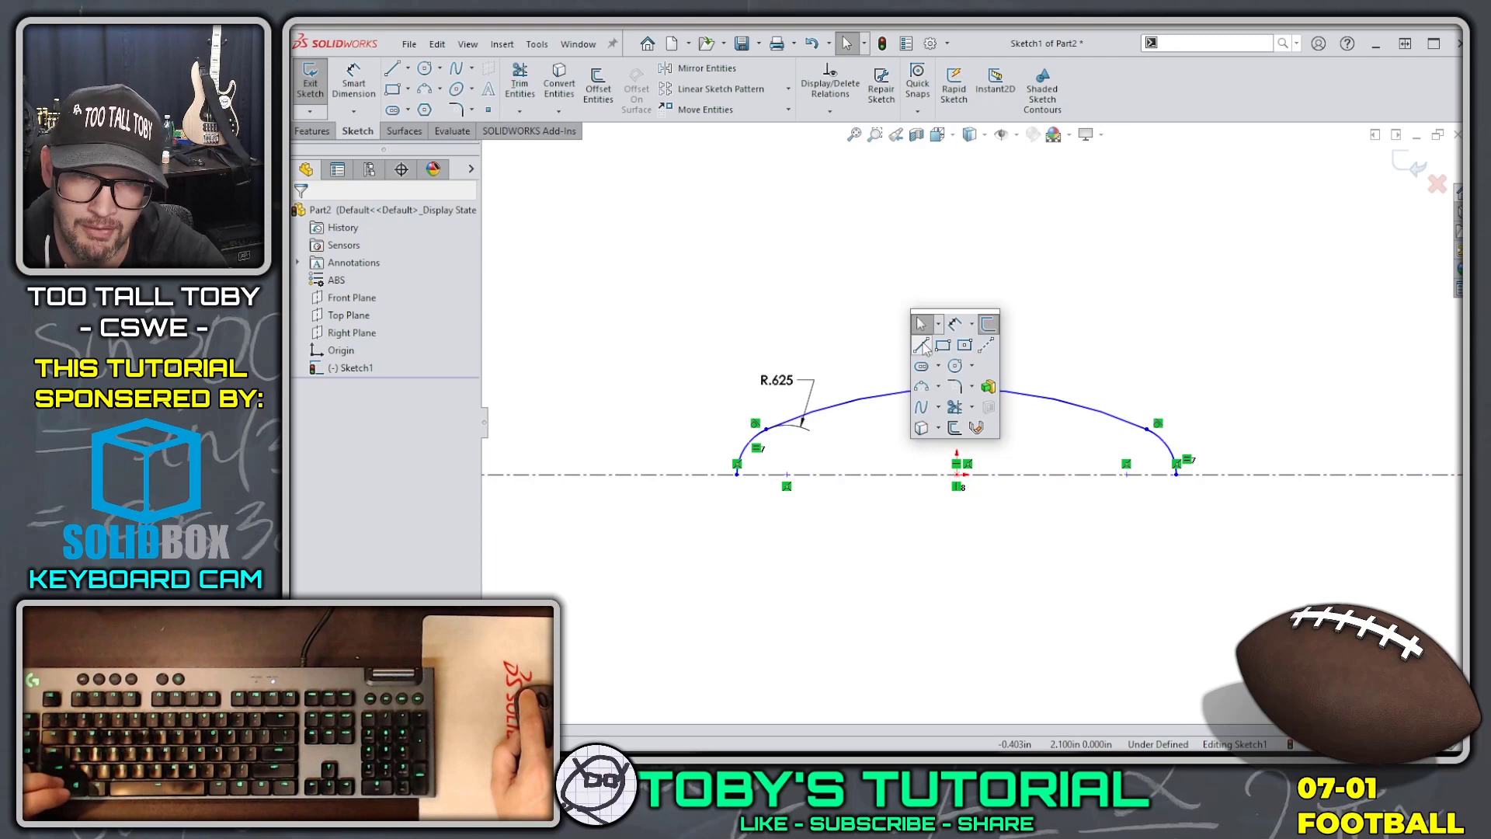
{"action": "left_click", "coordinate": [929, 340]}
{"action": "left_click", "coordinate": [737, 474]}
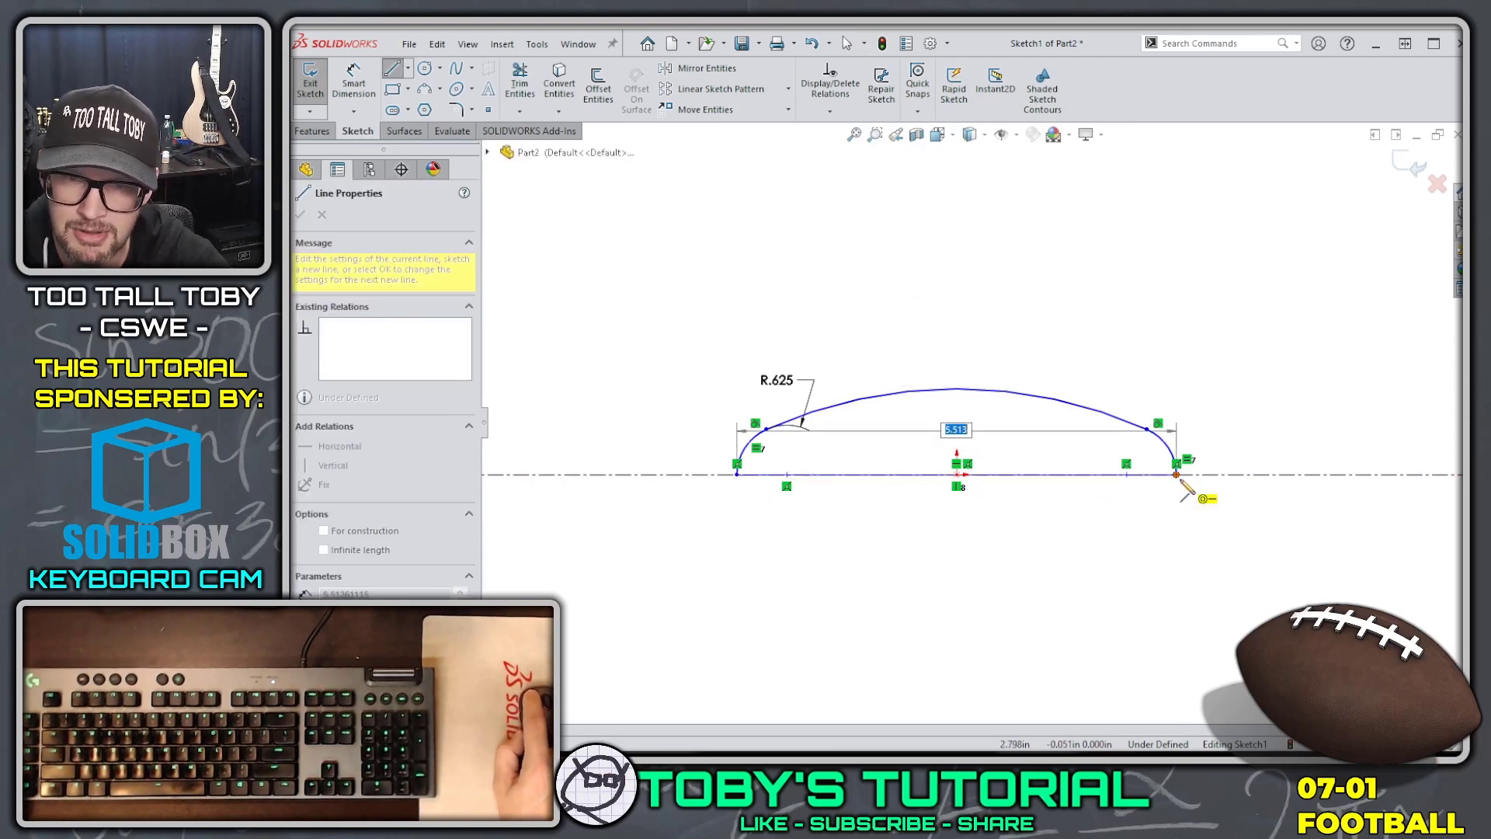
{"action": "left_click", "coordinate": [1176, 473]}
{"action": "key", "text": "Escape"}
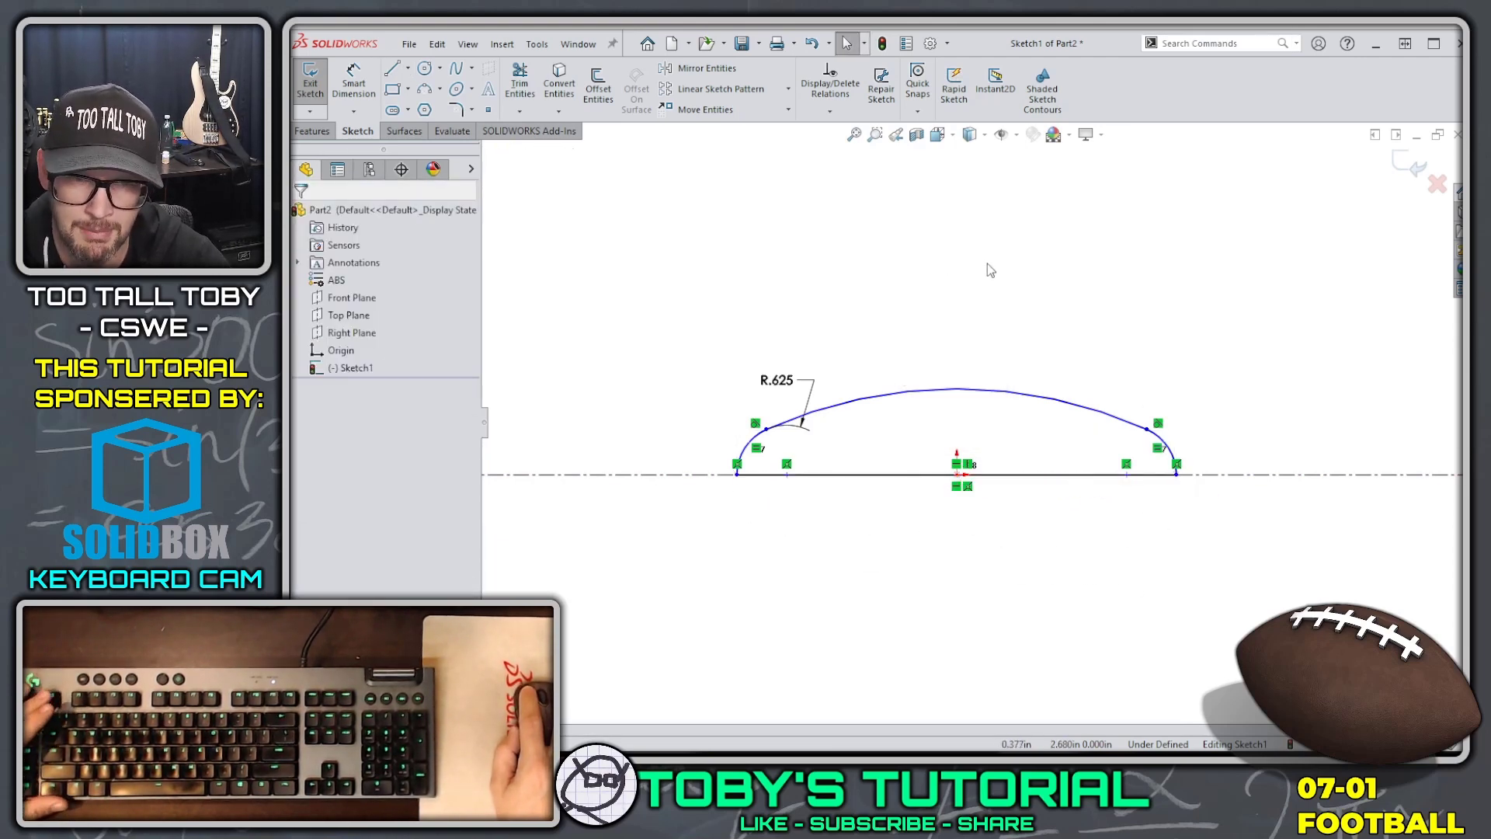
{"action": "left_click", "coordinate": [871, 476]}
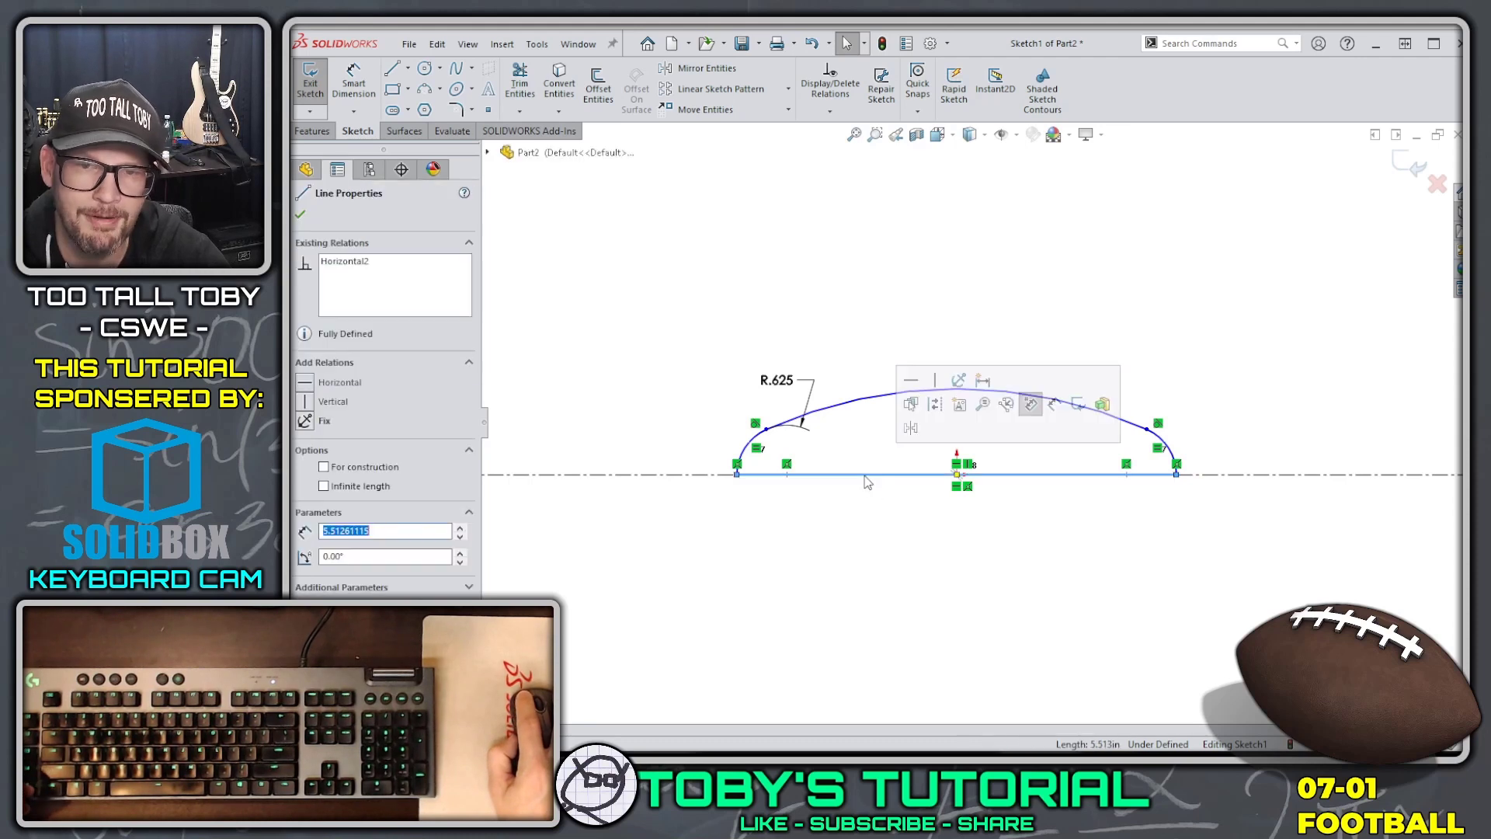
{"action": "key", "text": "Escape"}
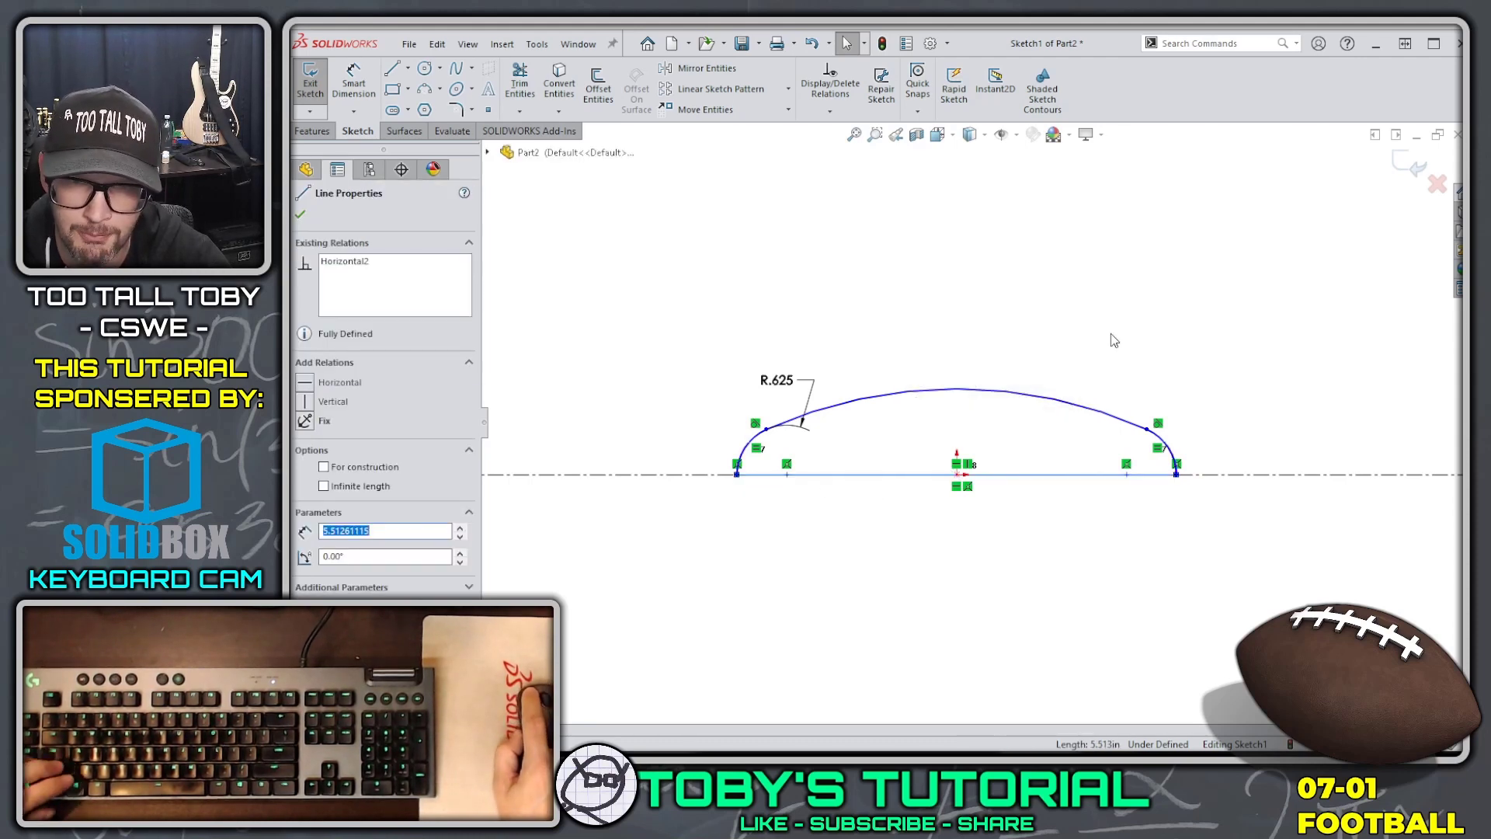
Dimension the profile's horizontal closing line to an overall length of 11.6 in.
{"action": "key", "text": "s"}
{"action": "left_click", "coordinate": [1099, 240]}
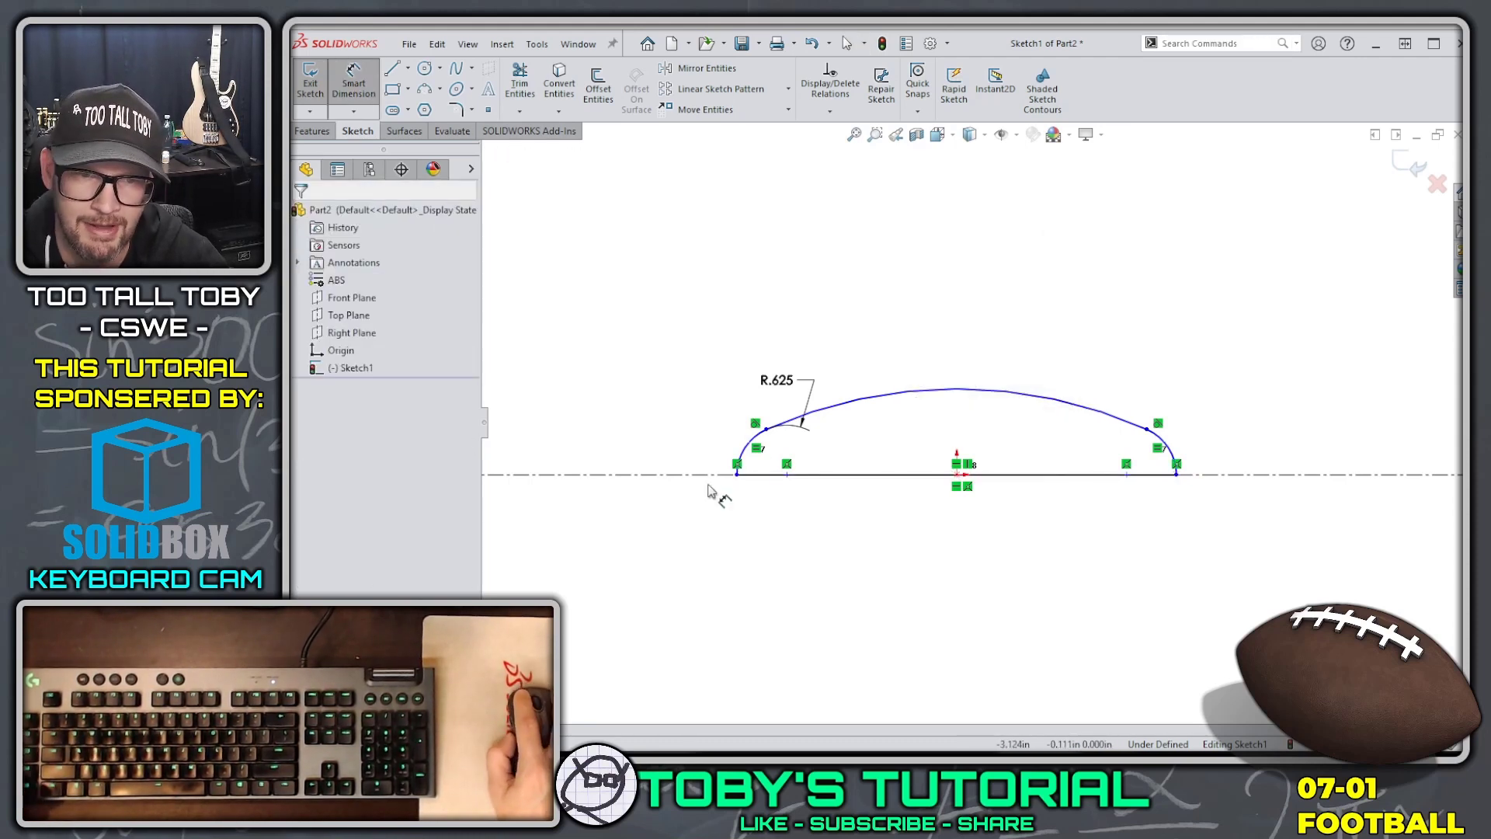
{"action": "left_click", "coordinate": [850, 487]}
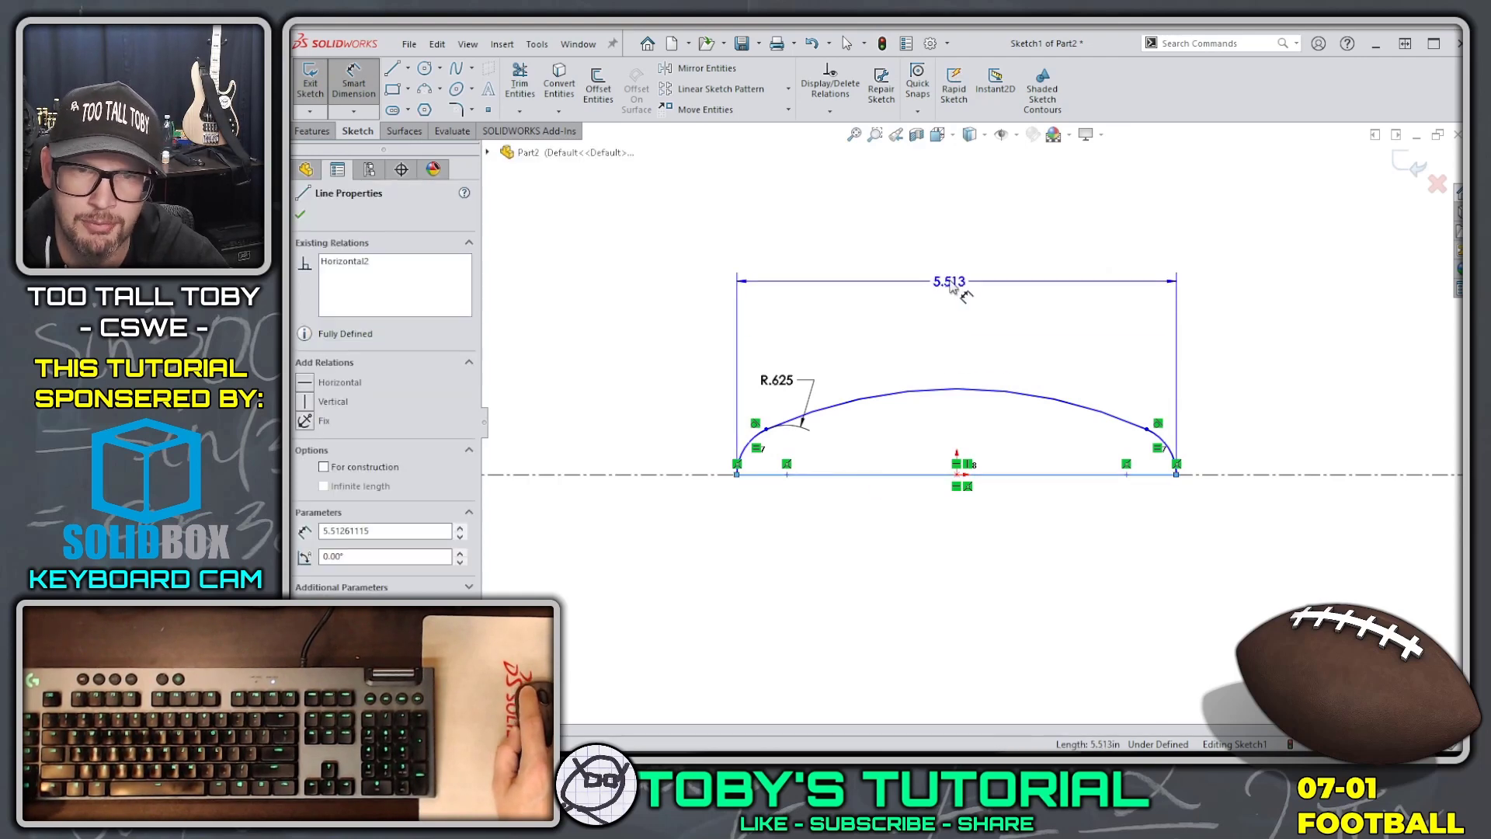
{"action": "left_click", "coordinate": [954, 274]}
{"action": "type", "text": "11.6"}
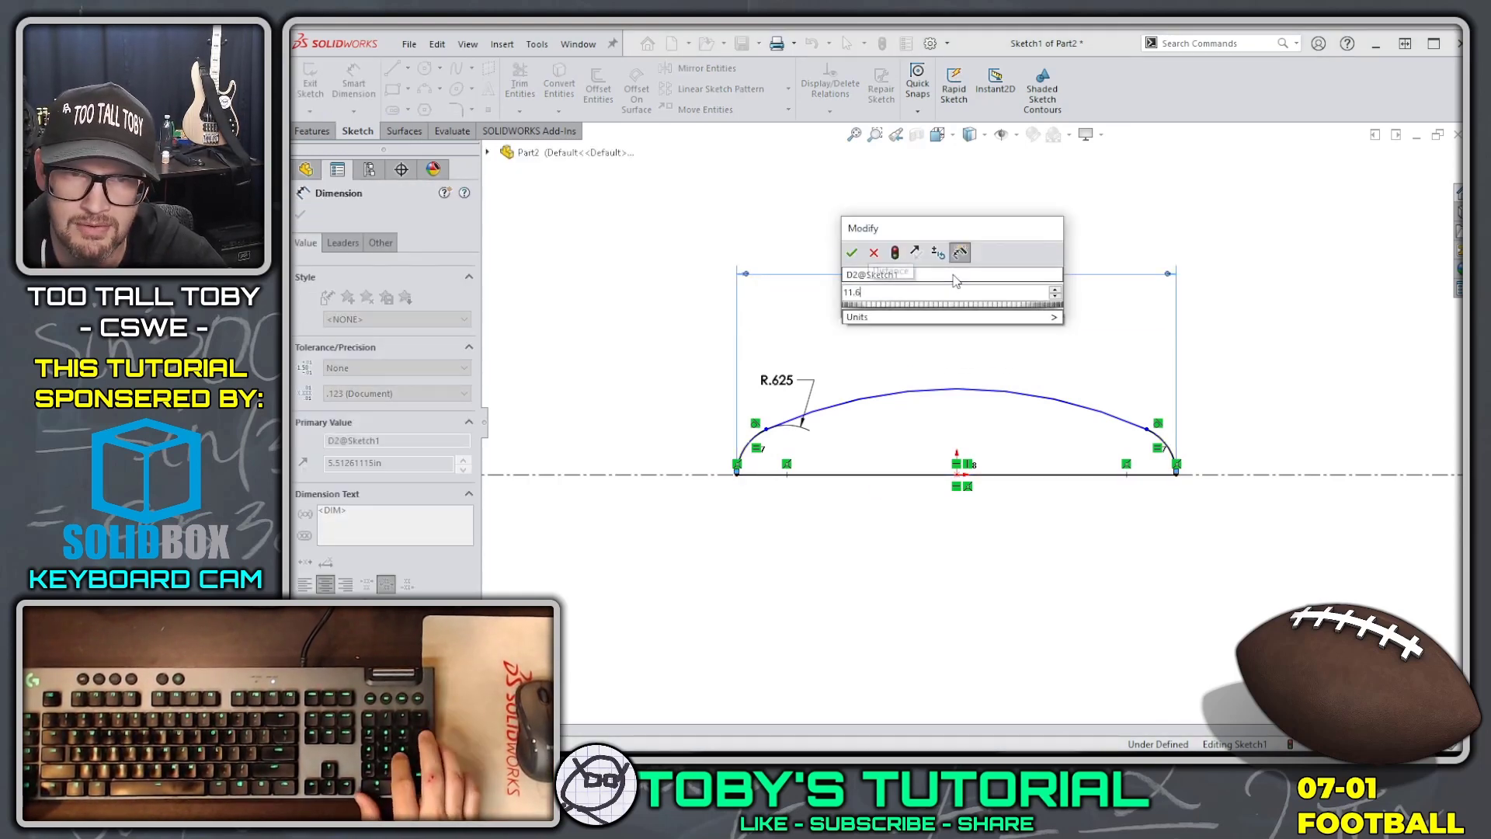
{"action": "key", "text": "Return"}
{"action": "key", "text": "f"}
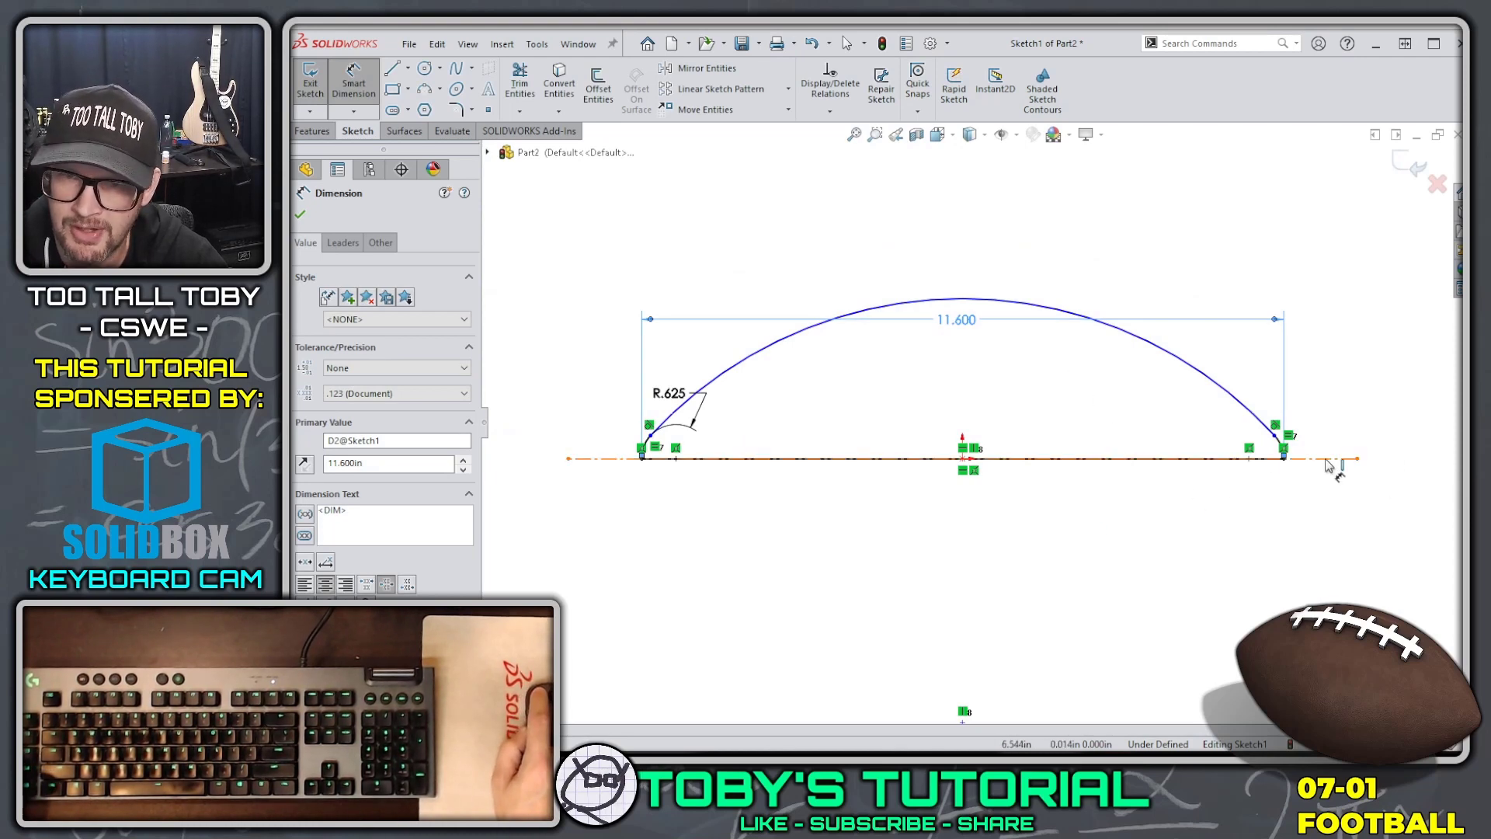
Add a doubled-distance diameter dimension of 6.7 in between the centerline and the crest of the large arc.
{"action": "middle_click_drag", "start_coordinate": [1334, 467], "coordinate": [1246, 454], "text": "ctrl"}
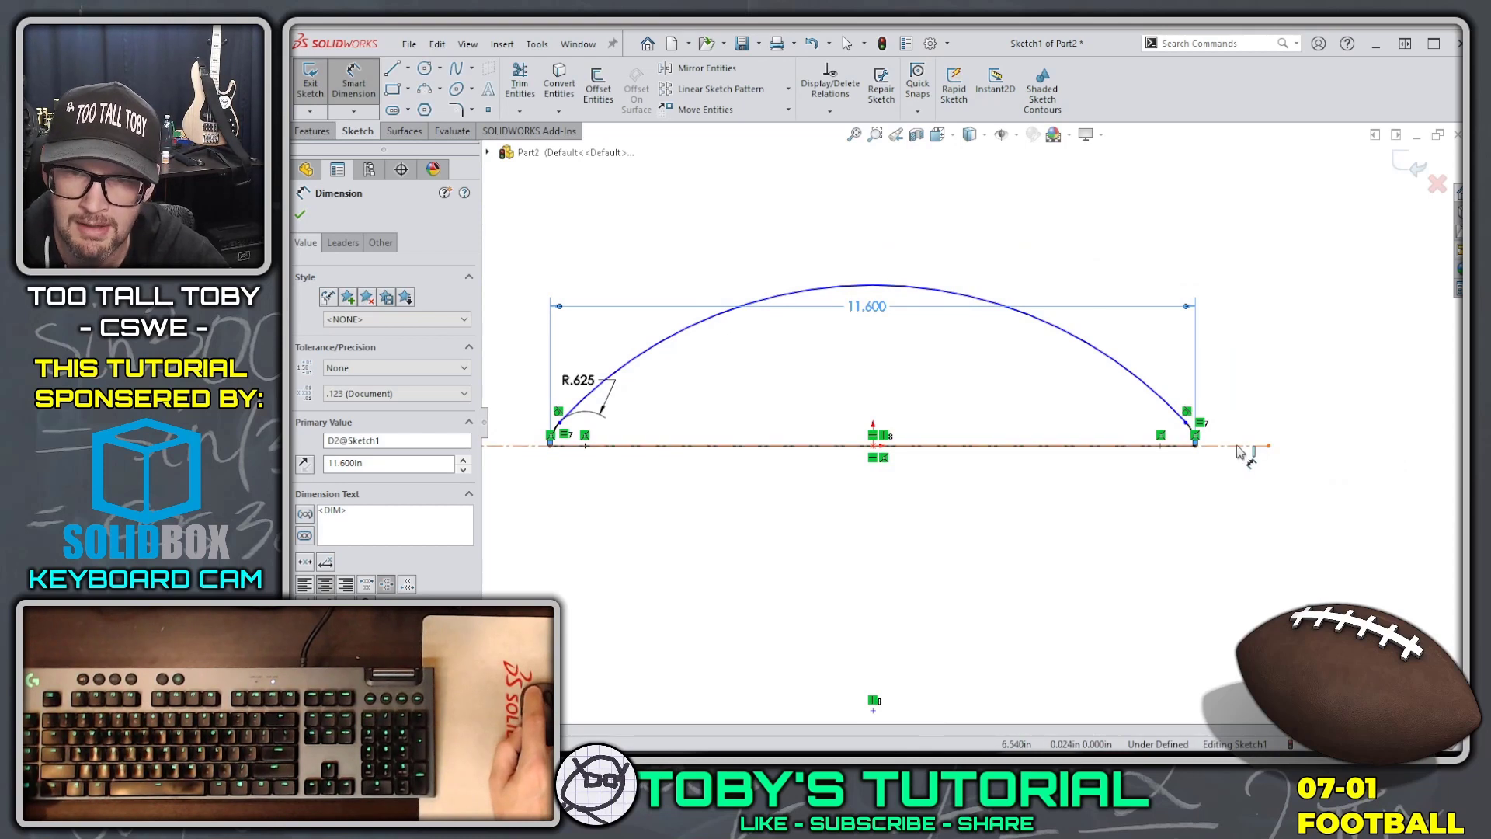
{"action": "left_click", "coordinate": [1238, 447]}
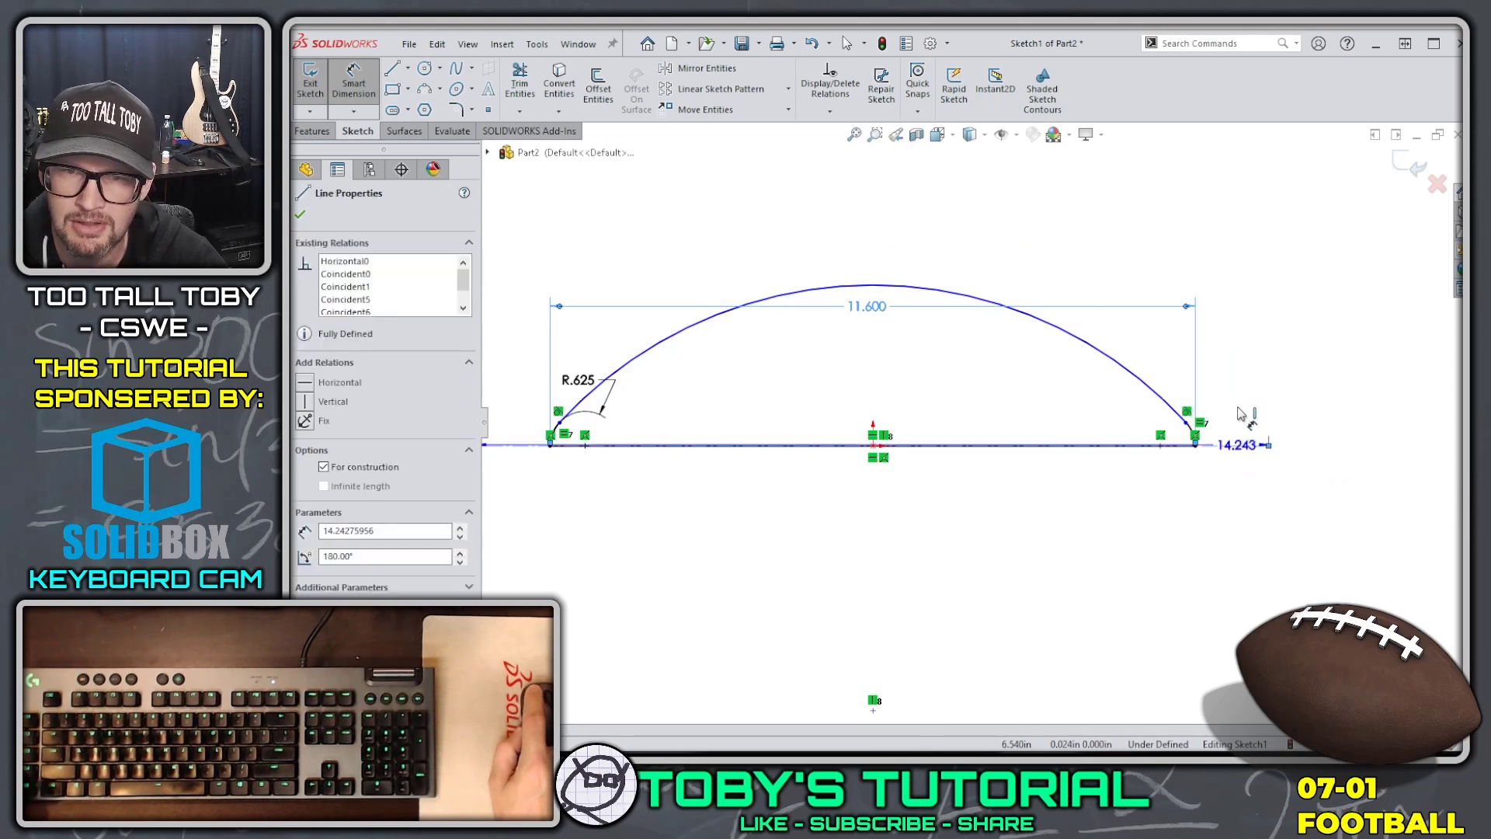
{"action": "left_click", "coordinate": [904, 287]}
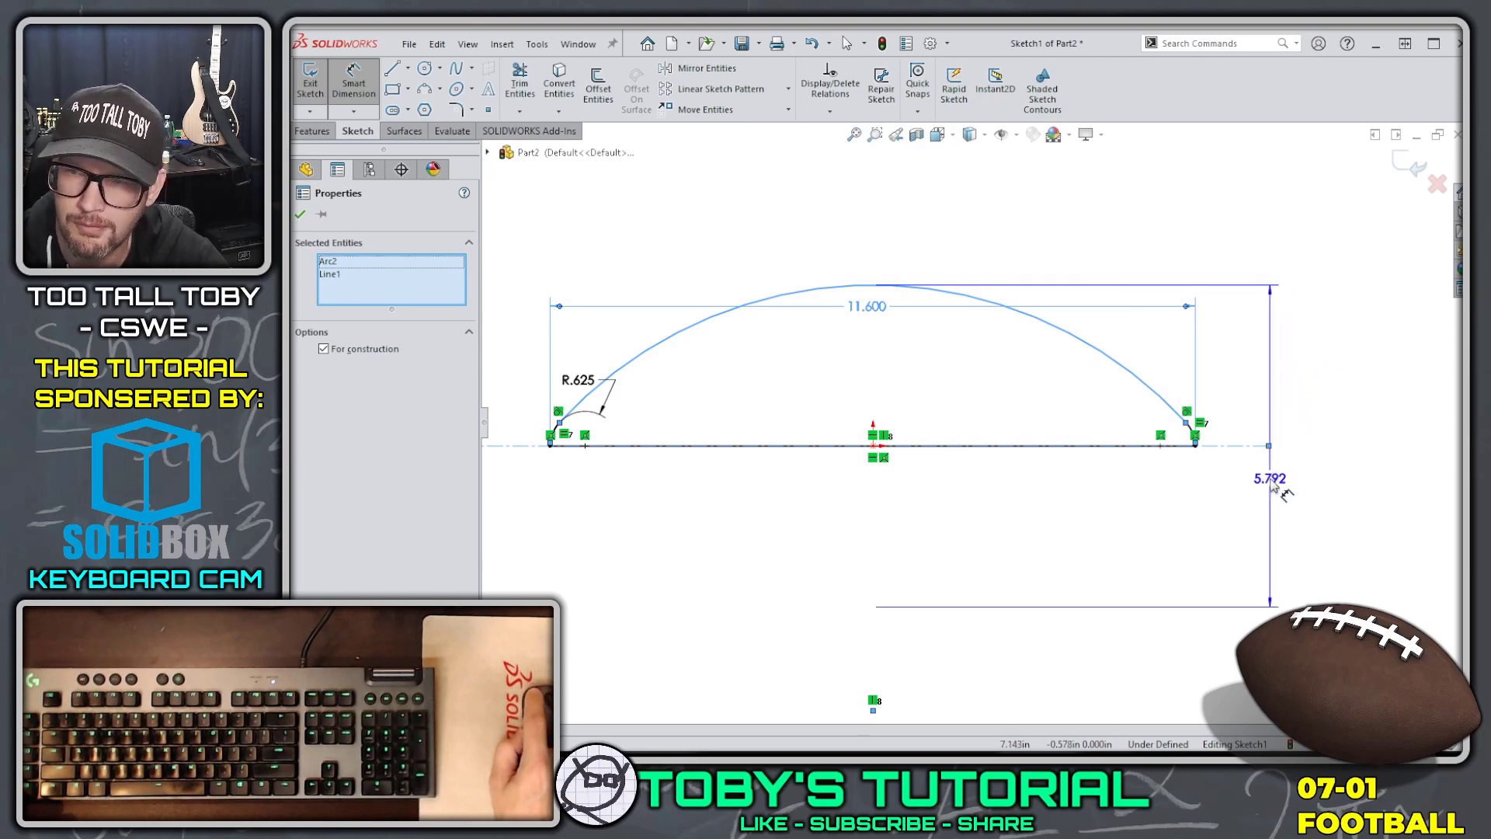
{"action": "left_click", "coordinate": [1271, 492]}
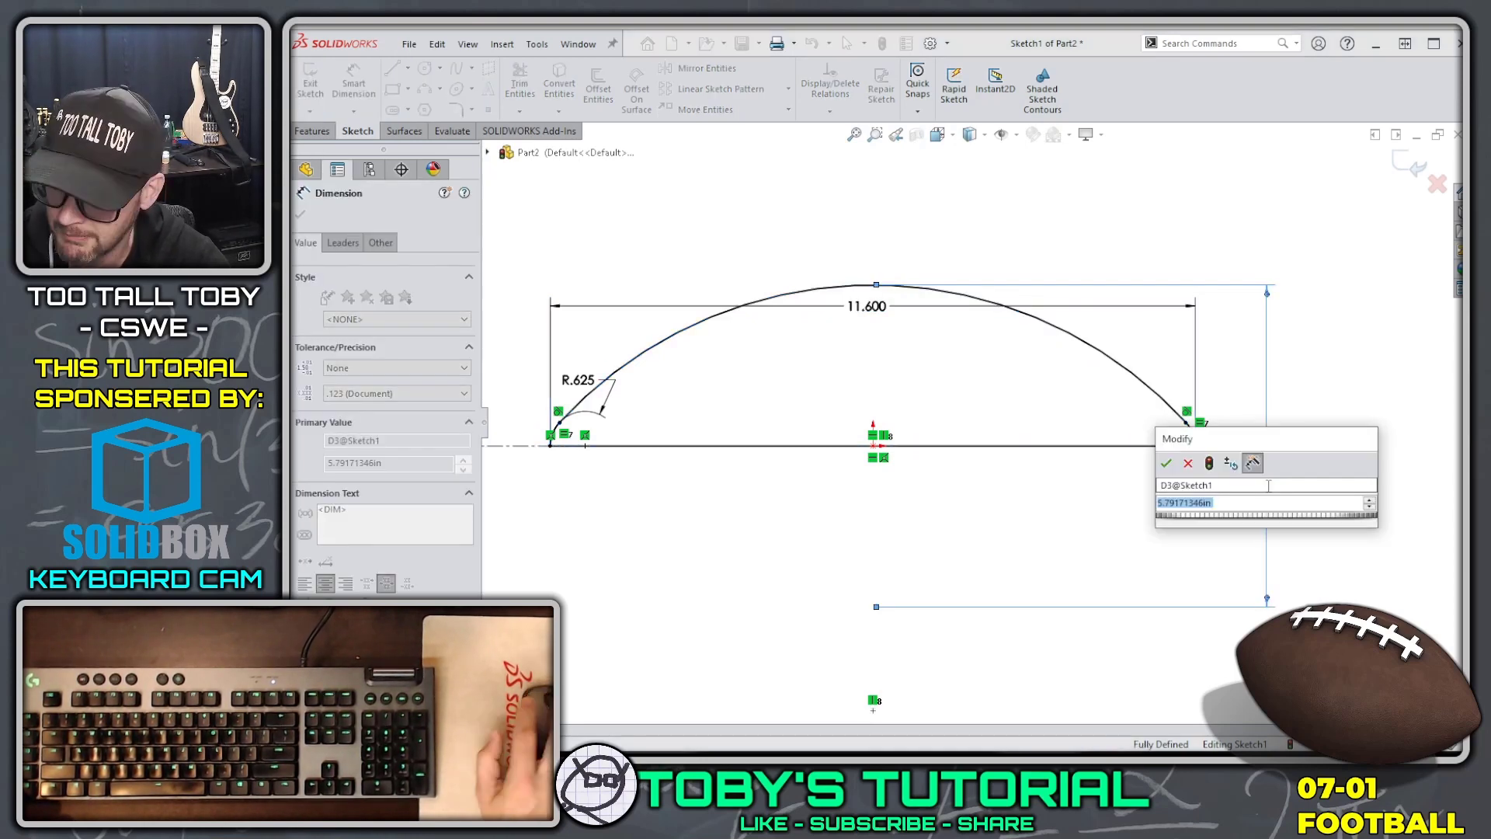
{"action": "type", "text": "6.7"}
{"action": "key", "text": "Return"}
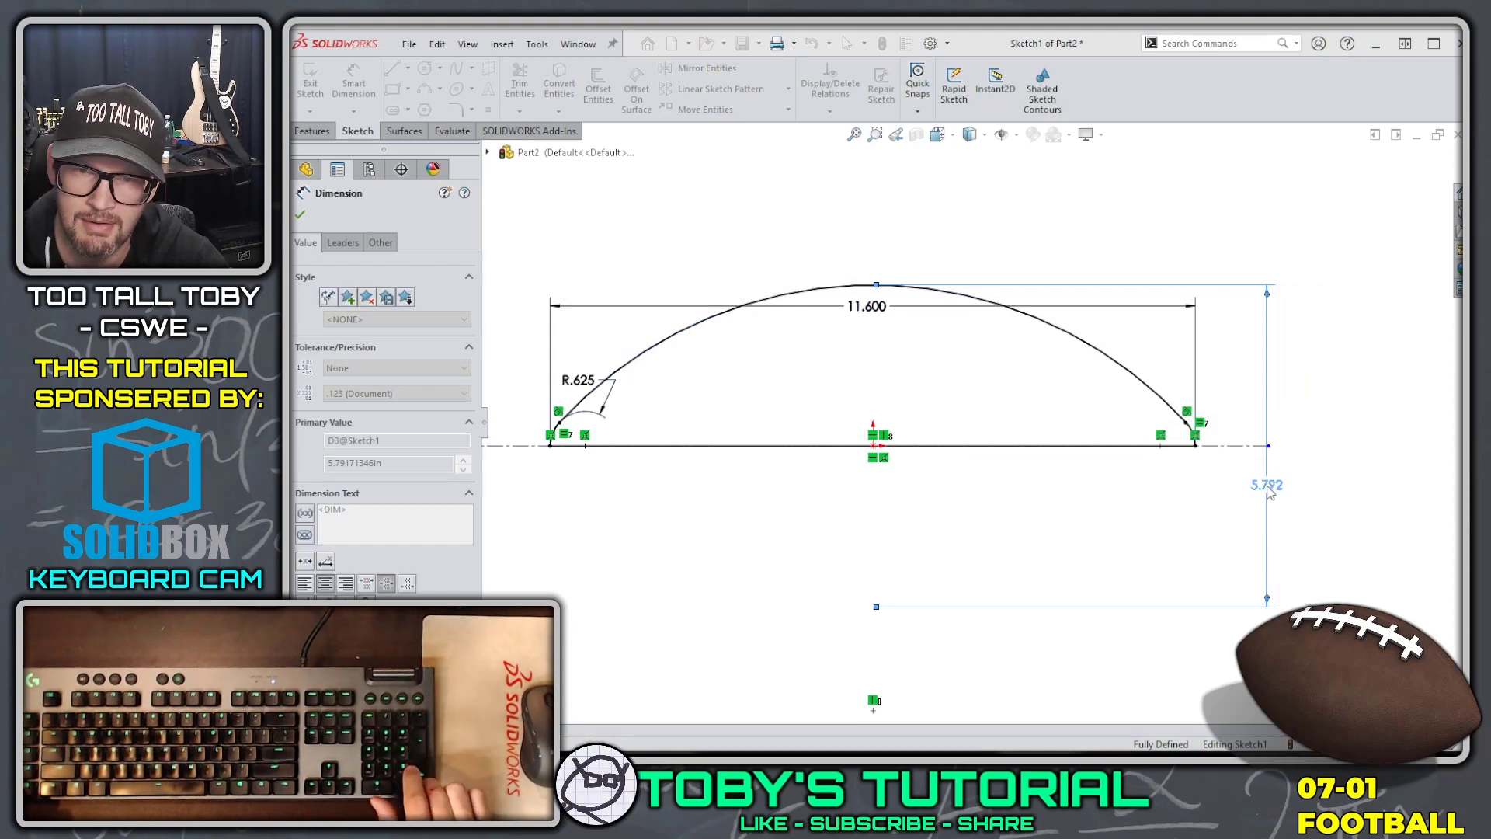
{"action": "left_click_drag", "start_coordinate": [1266, 491], "coordinate": [1248, 524]}
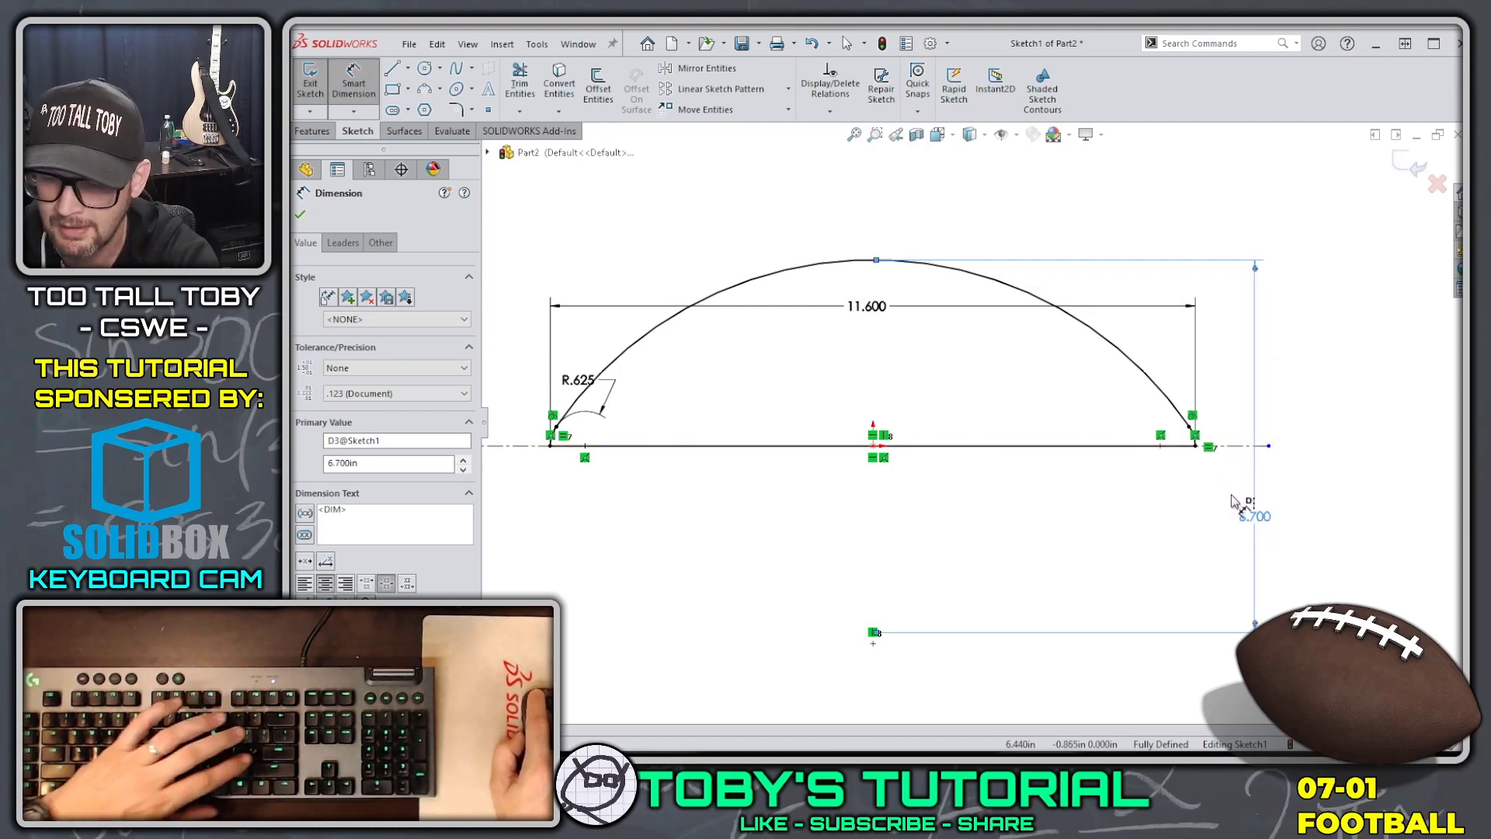
Remove the 6.7 in diameter dimension and recreate it from the centerline to the large arc's crest, keeping 6.7 in.
{"action": "key", "text": "Escape"}
{"action": "left_click", "coordinate": [1266, 446]}
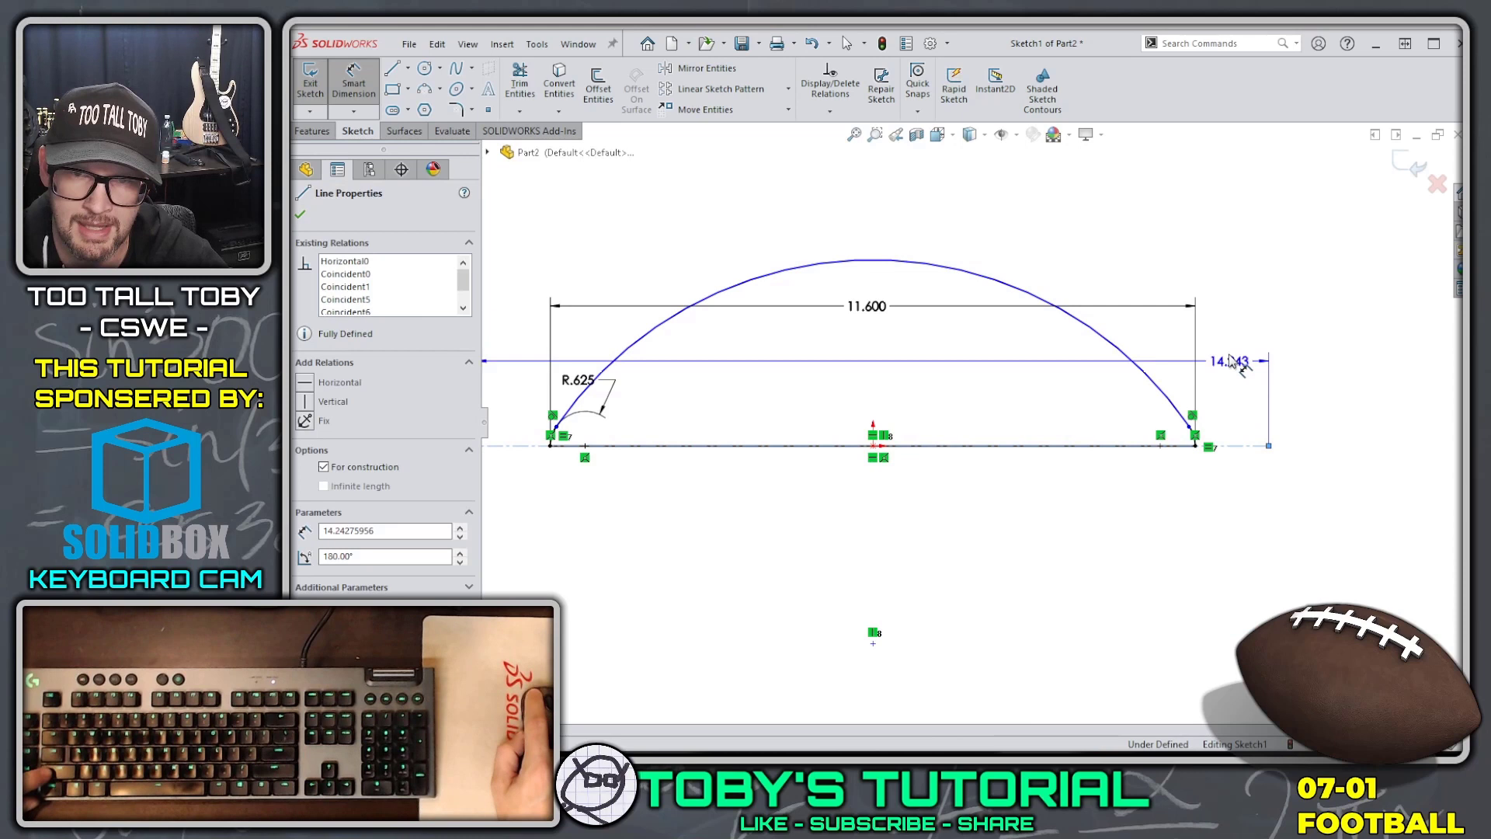
{"action": "left_click", "coordinate": [873, 633]}
{"action": "key", "text": "d"}
{"action": "left_click", "coordinate": [882, 266]}
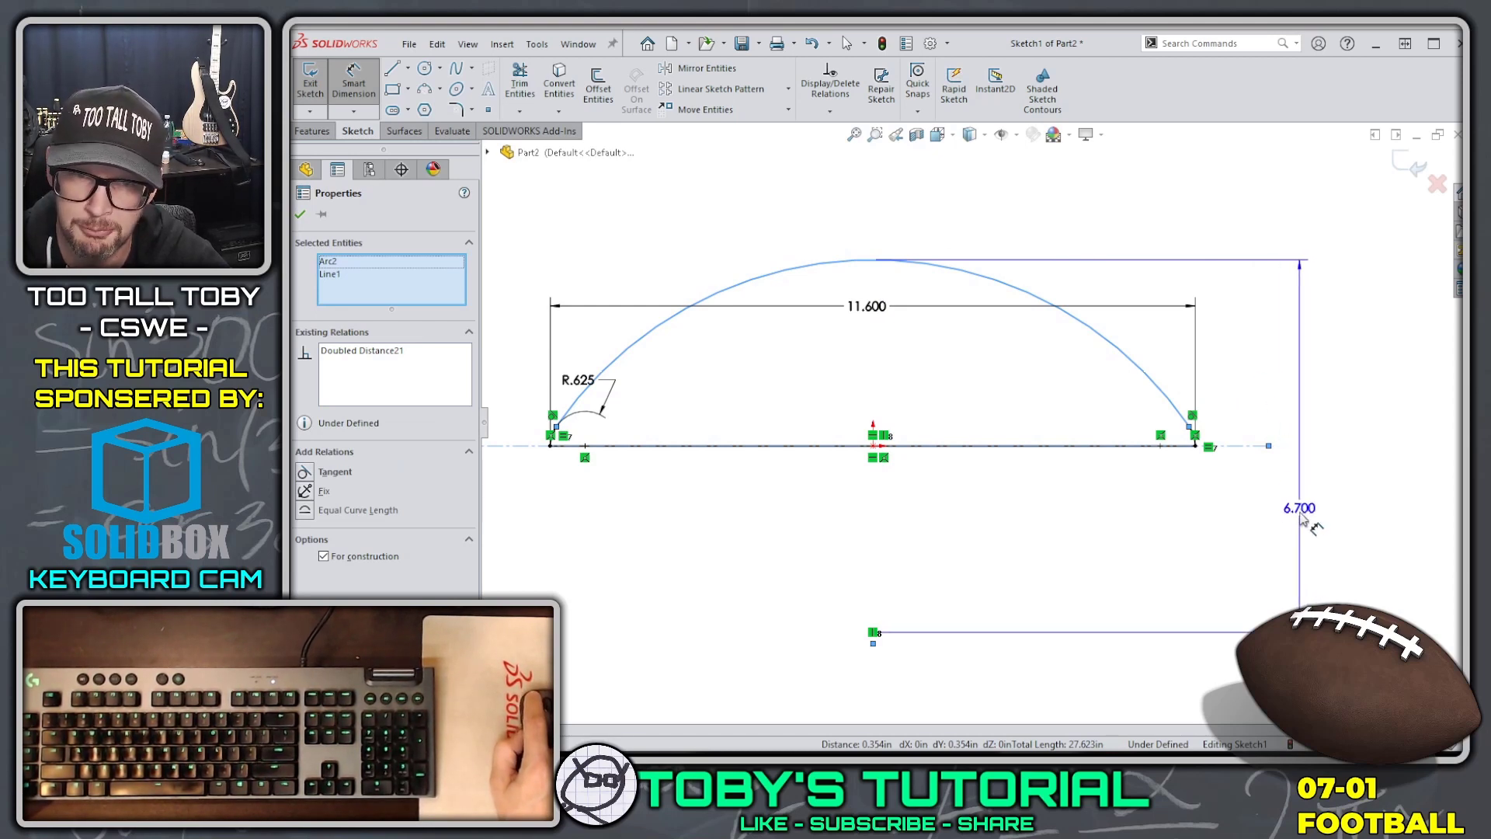
{"action": "left_click", "coordinate": [1305, 506]}
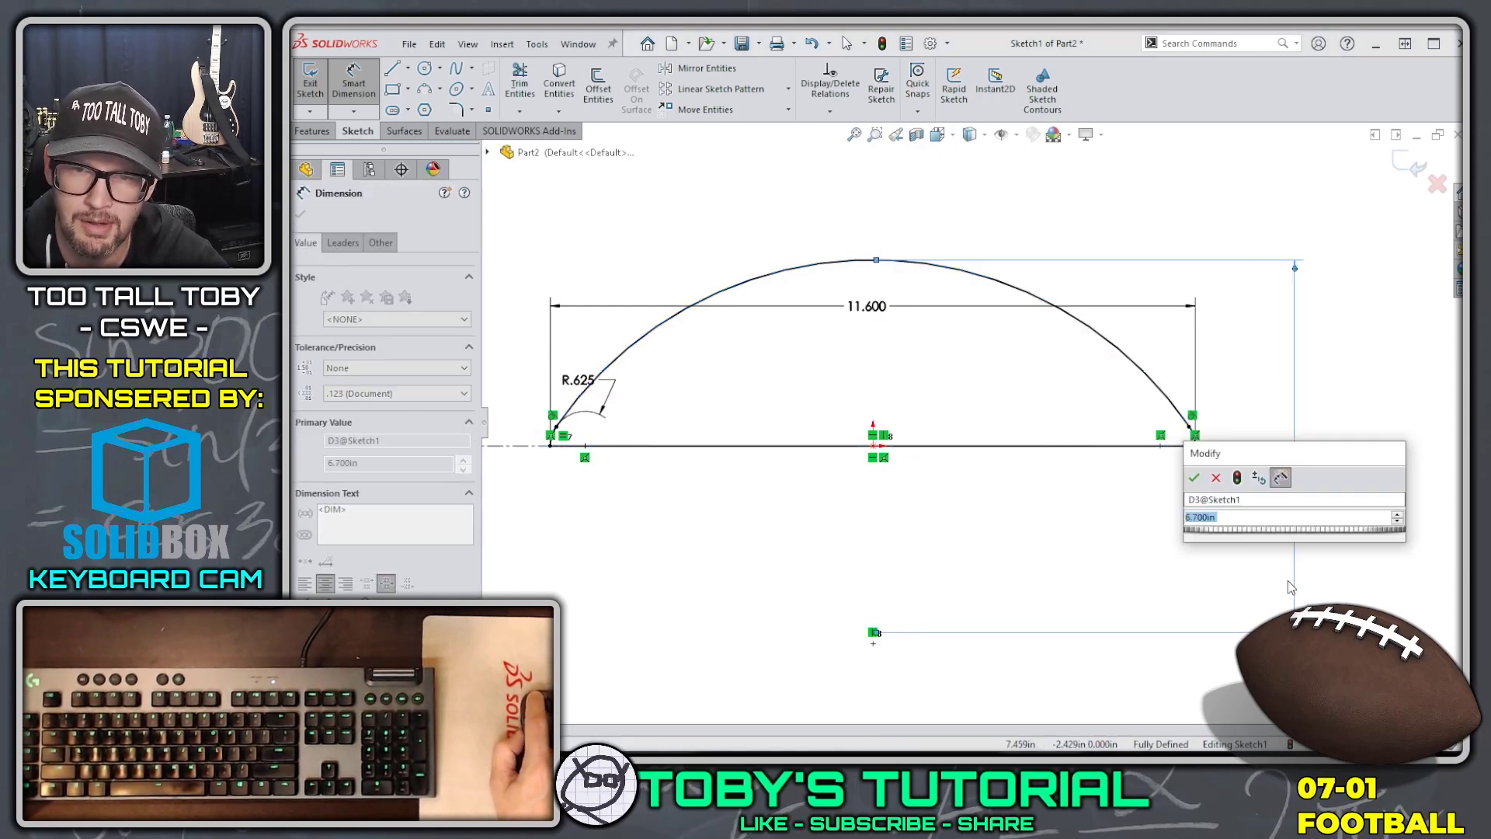
{"action": "left_click", "coordinate": [1195, 478]}
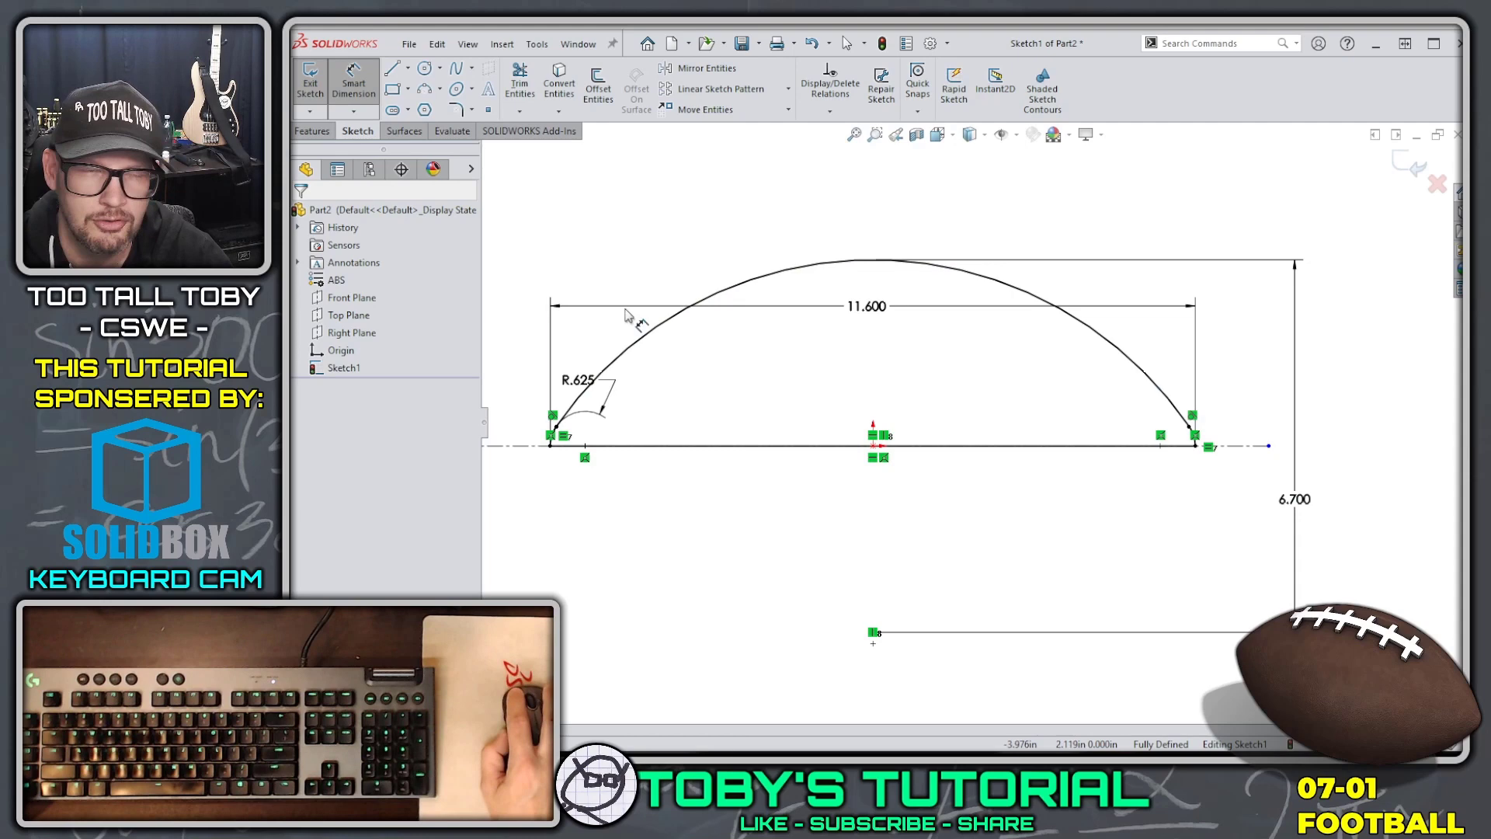
Revolve the closed profile 360 degrees about the centerline to form the solid football body.
{"action": "left_click", "coordinate": [311, 131]}
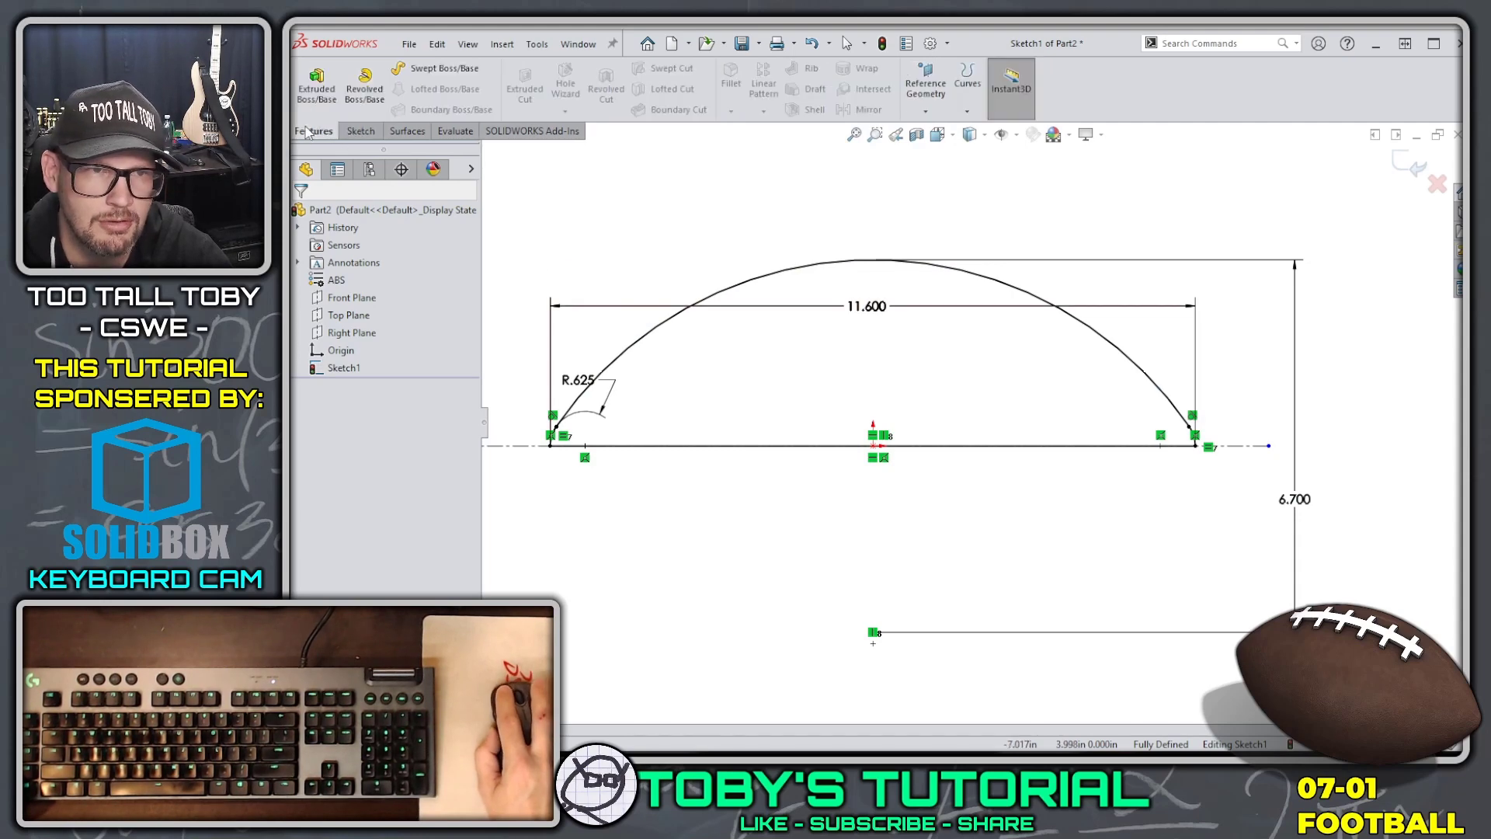
{"action": "left_click", "coordinate": [364, 85]}
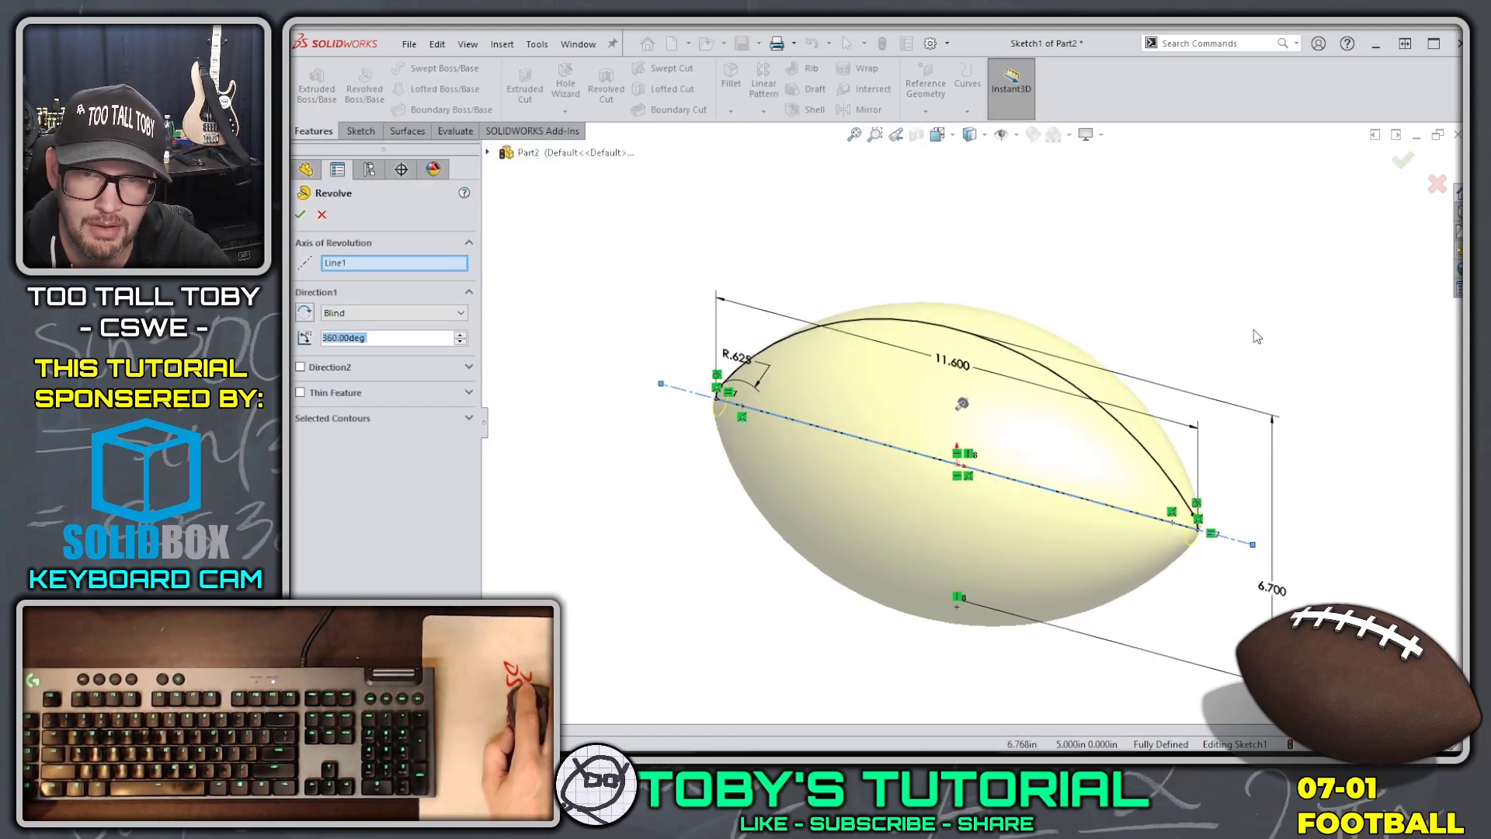
{"action": "left_click", "coordinate": [1403, 160]}
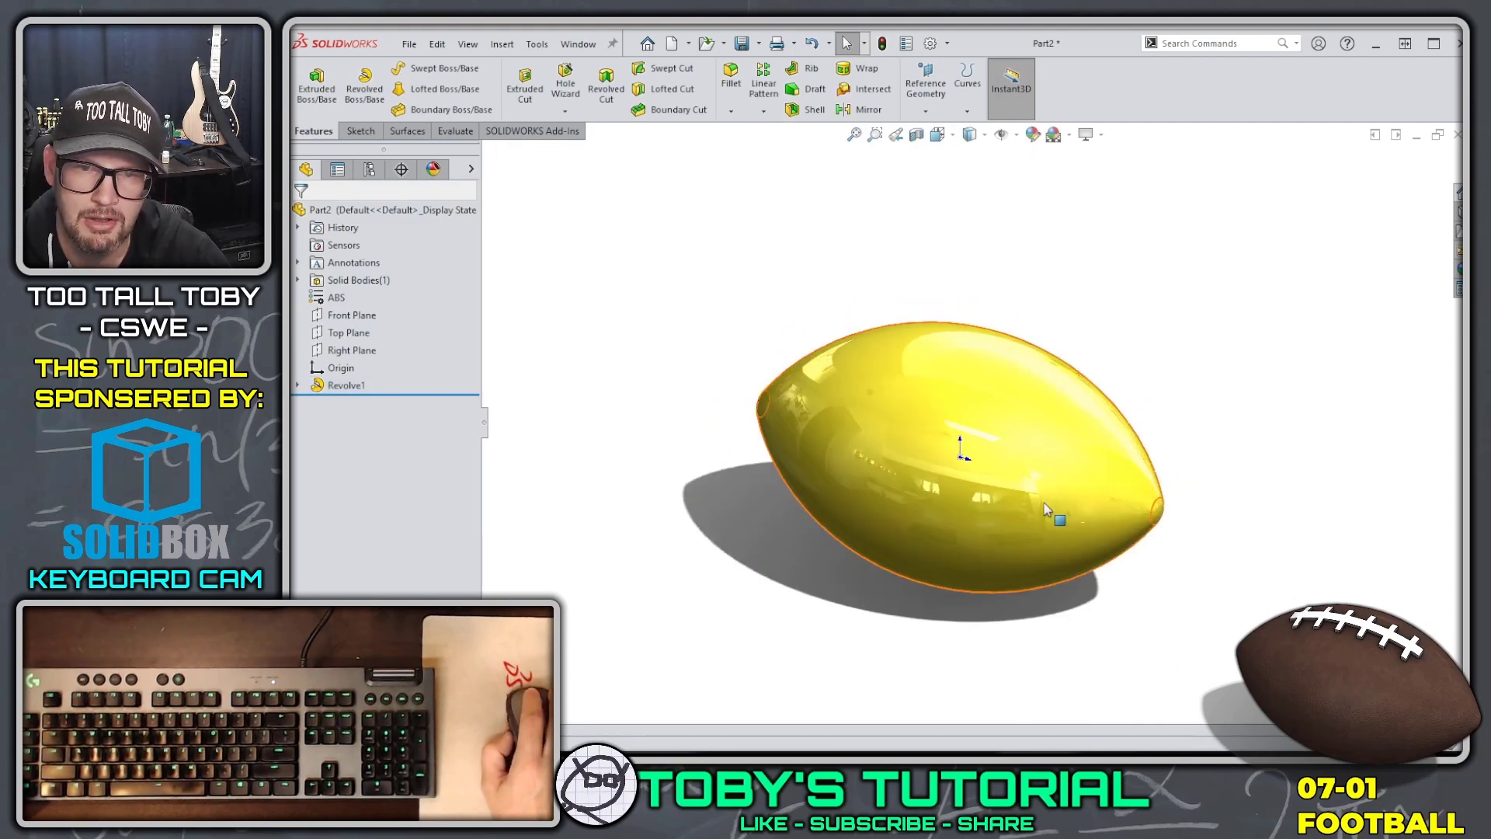
Change the football's appearance color to orange-brown.
{"action": "left_click", "coordinate": [1032, 135]}
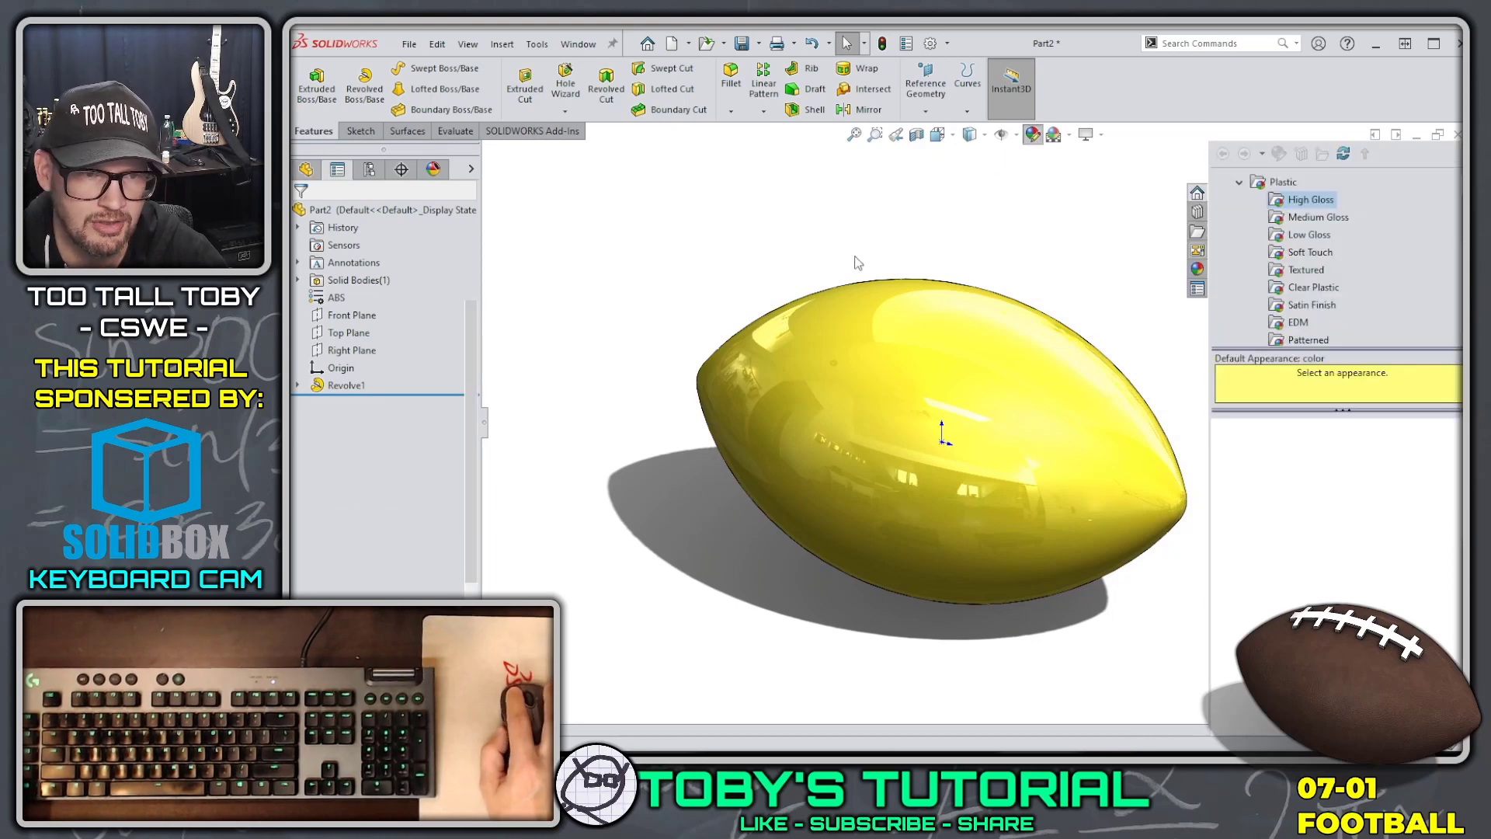
{"action": "left_click_drag", "start_coordinate": [342, 592], "coordinate": [328, 592]}
{"action": "left_click", "coordinate": [300, 214]}
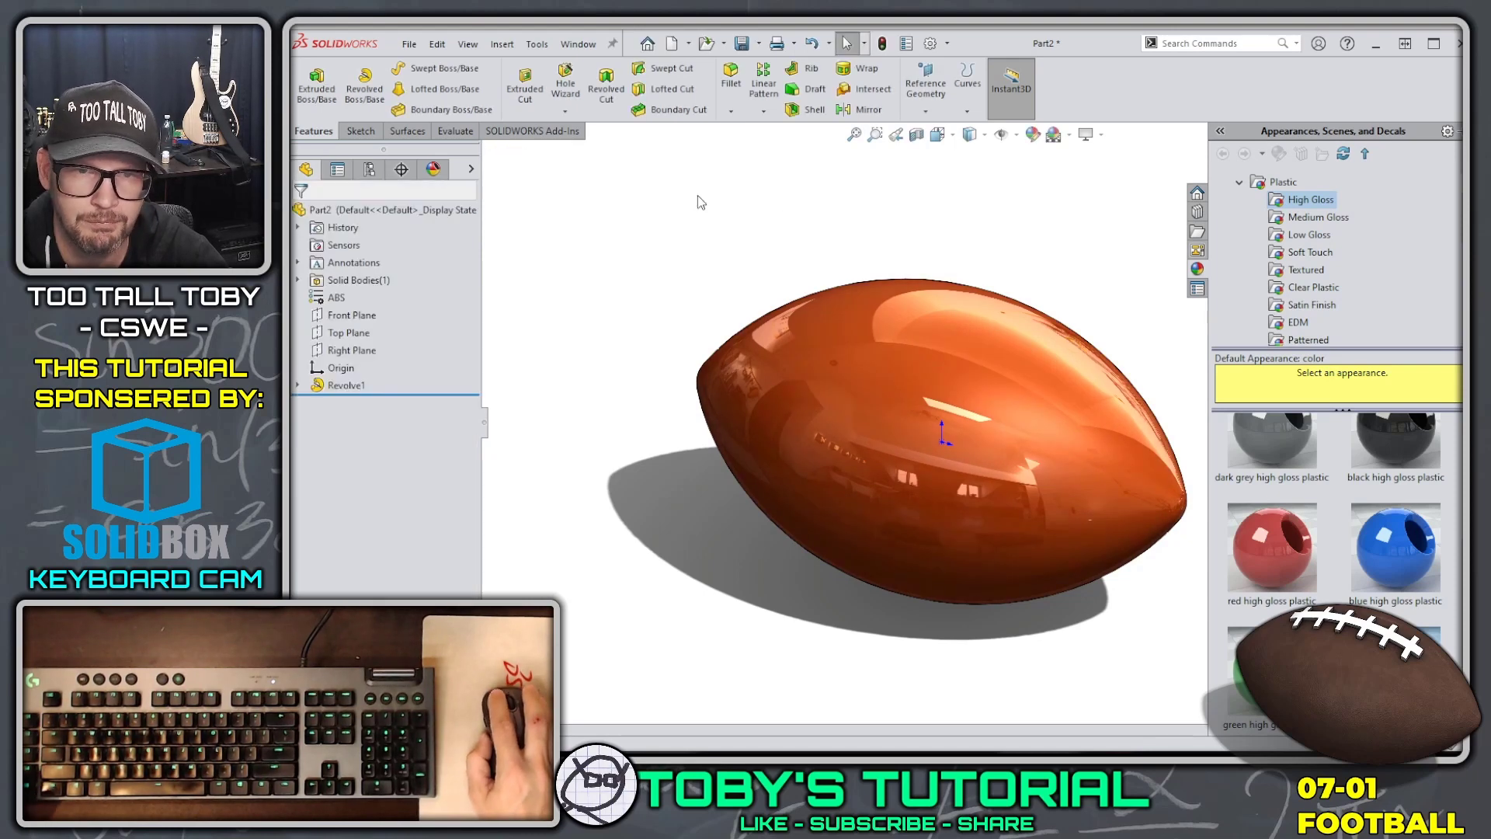
Switch RealView Graphics off and on to compare the shading, and leave it off.
{"action": "left_click", "coordinate": [1087, 134]}
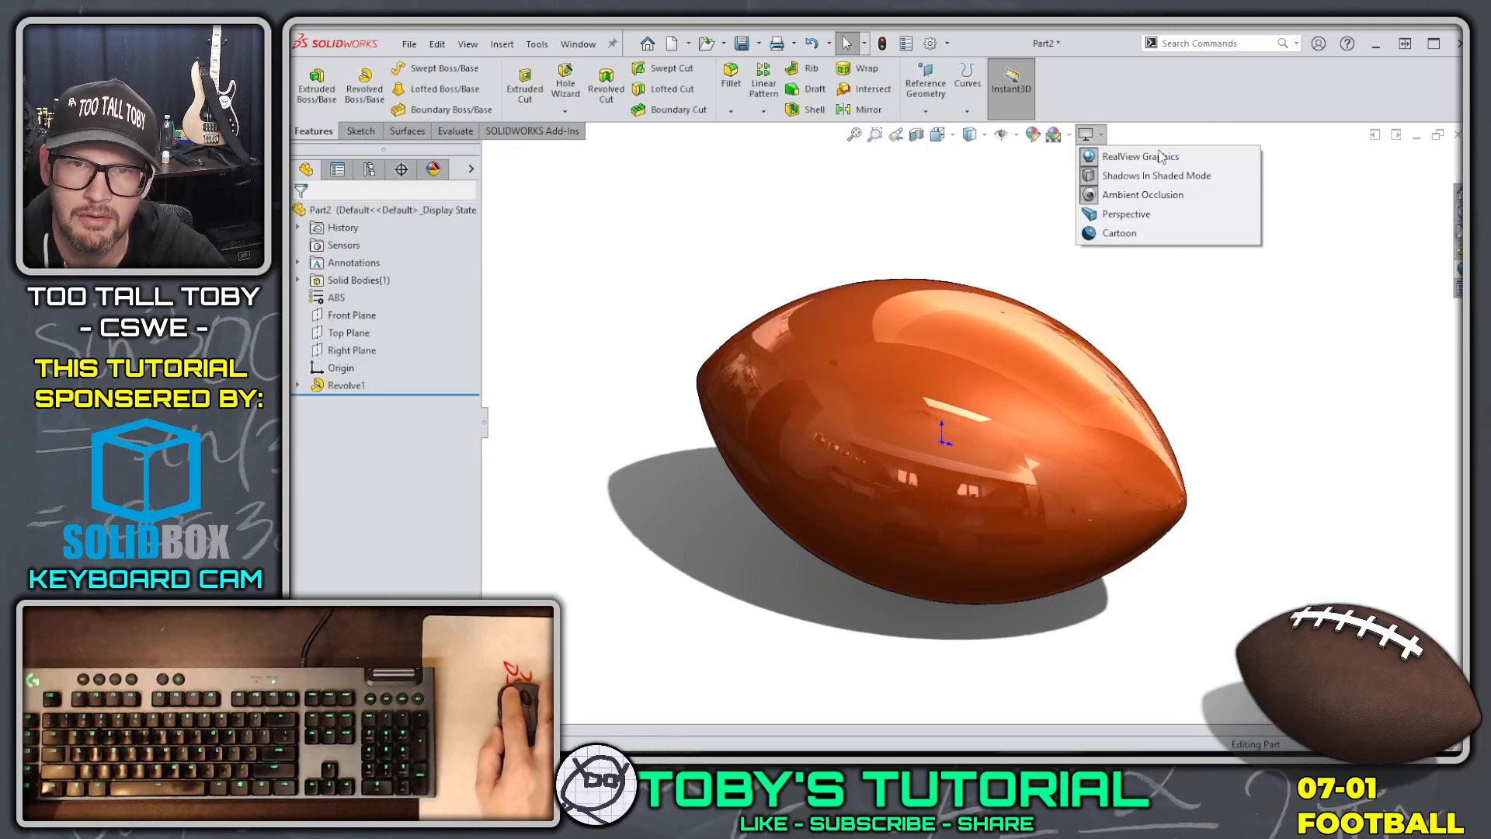
{"action": "left_click", "coordinate": [1124, 158]}
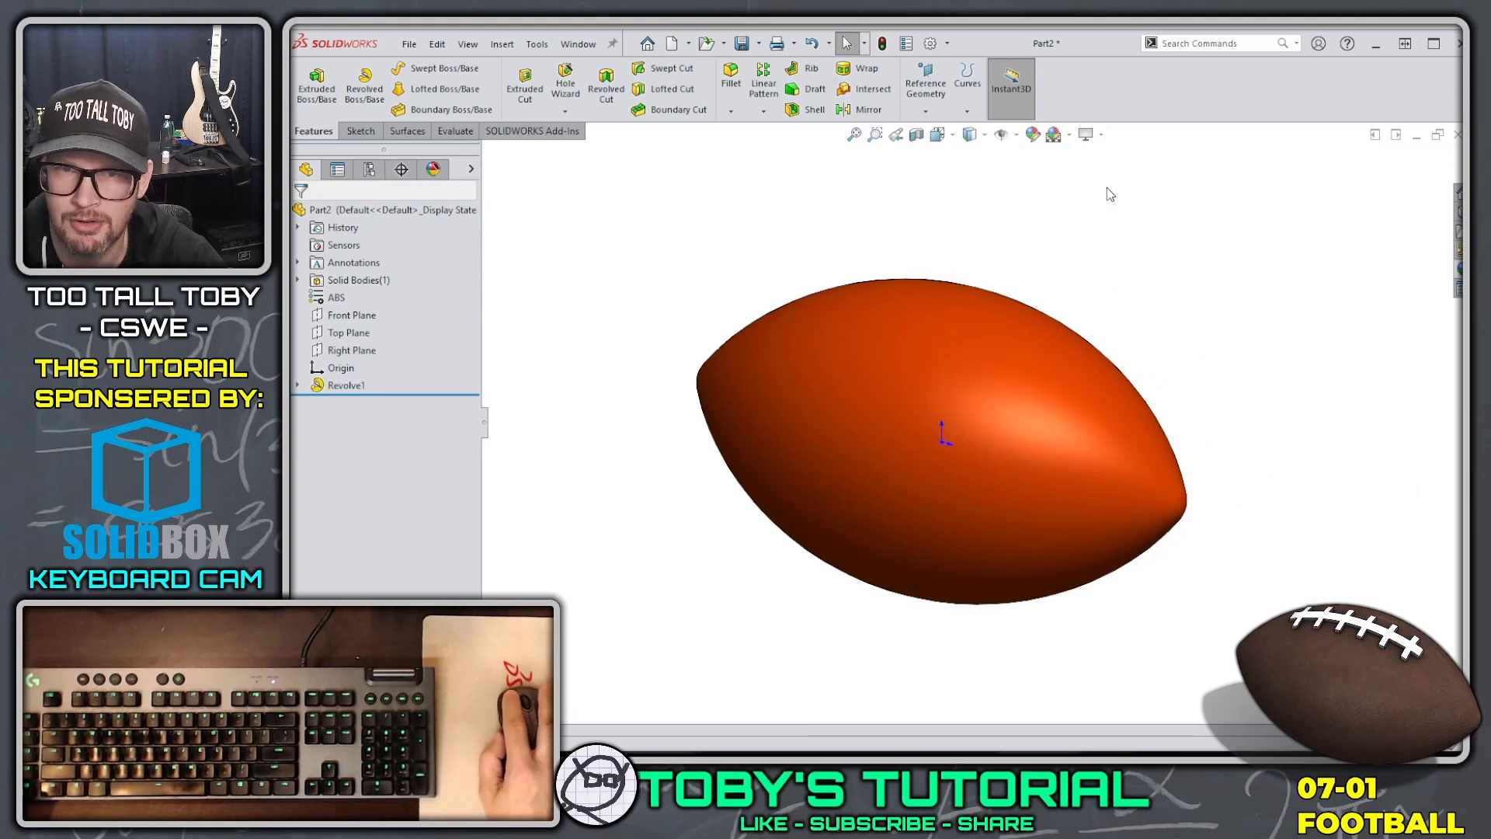
{"action": "left_click", "coordinate": [1100, 136]}
{"action": "left_click", "coordinate": [1114, 157]}
{"action": "left_click", "coordinate": [1101, 137]}
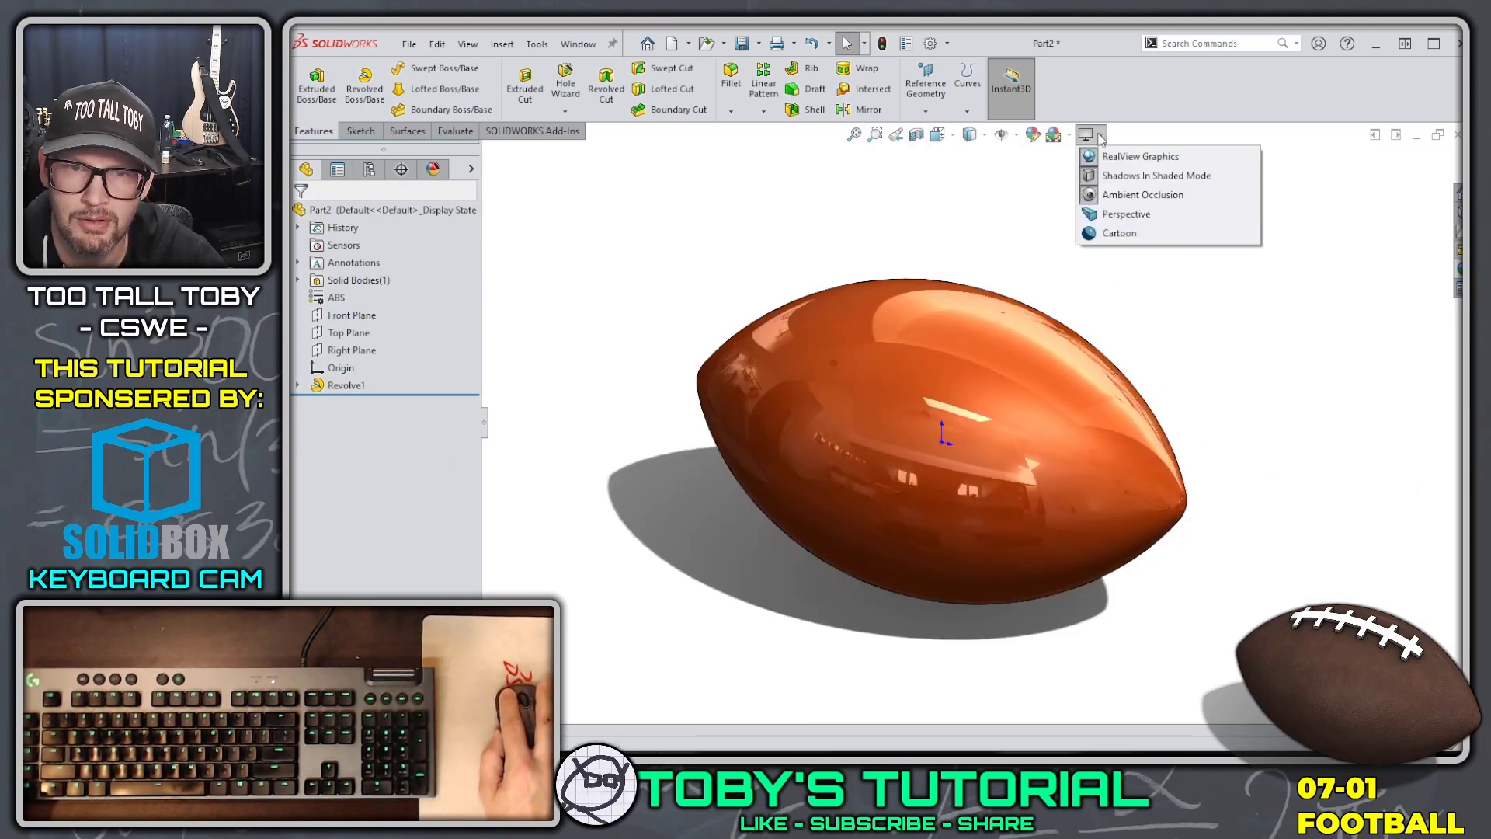
{"action": "left_click", "coordinate": [1109, 157]}
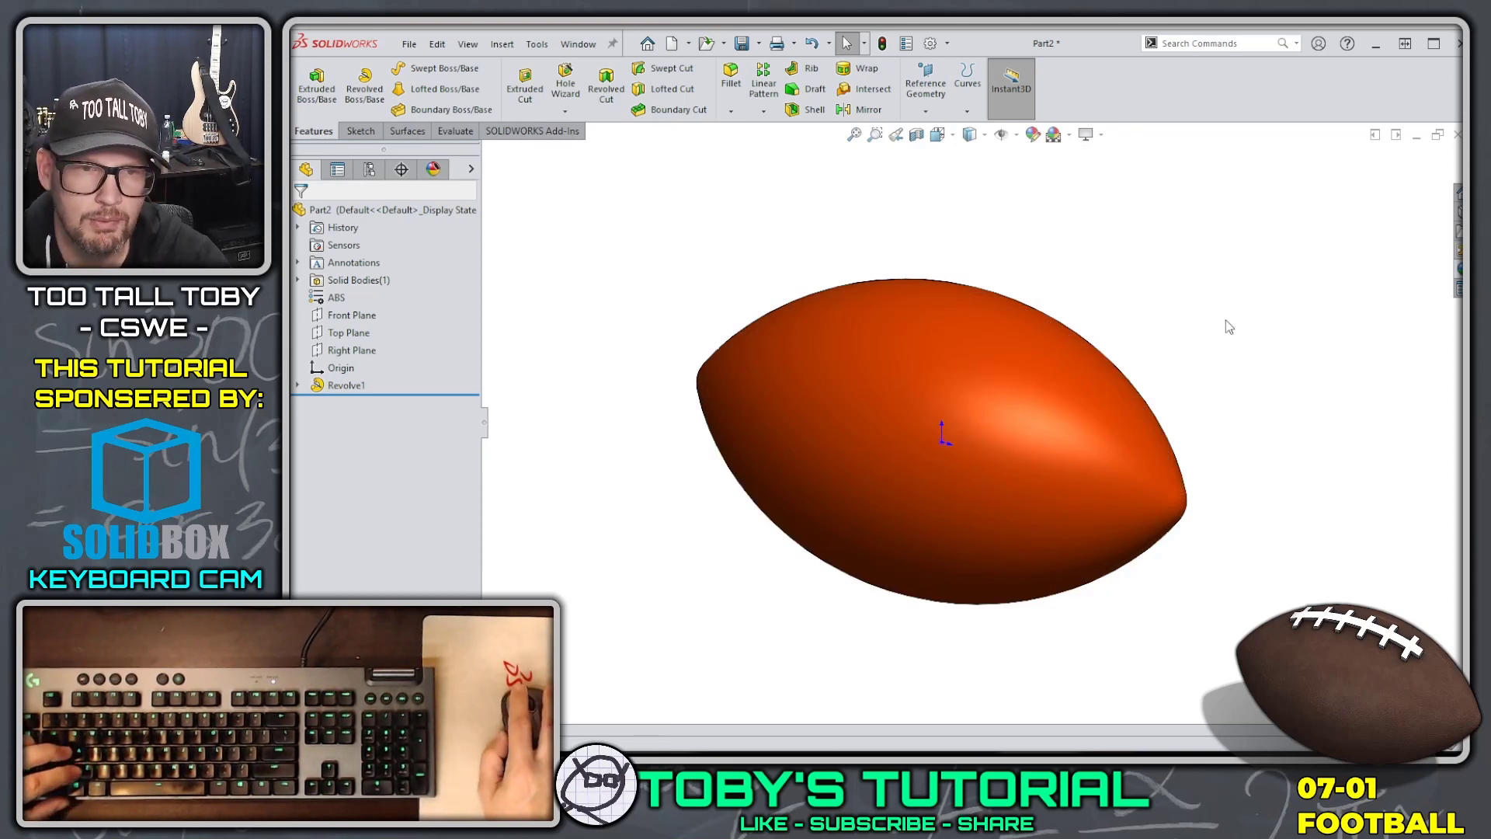
Sketch a center rectangle on the Top Plane, centered on the origin, 0.5 in high and 6 in long.
{"action": "left_click", "coordinate": [346, 335]}
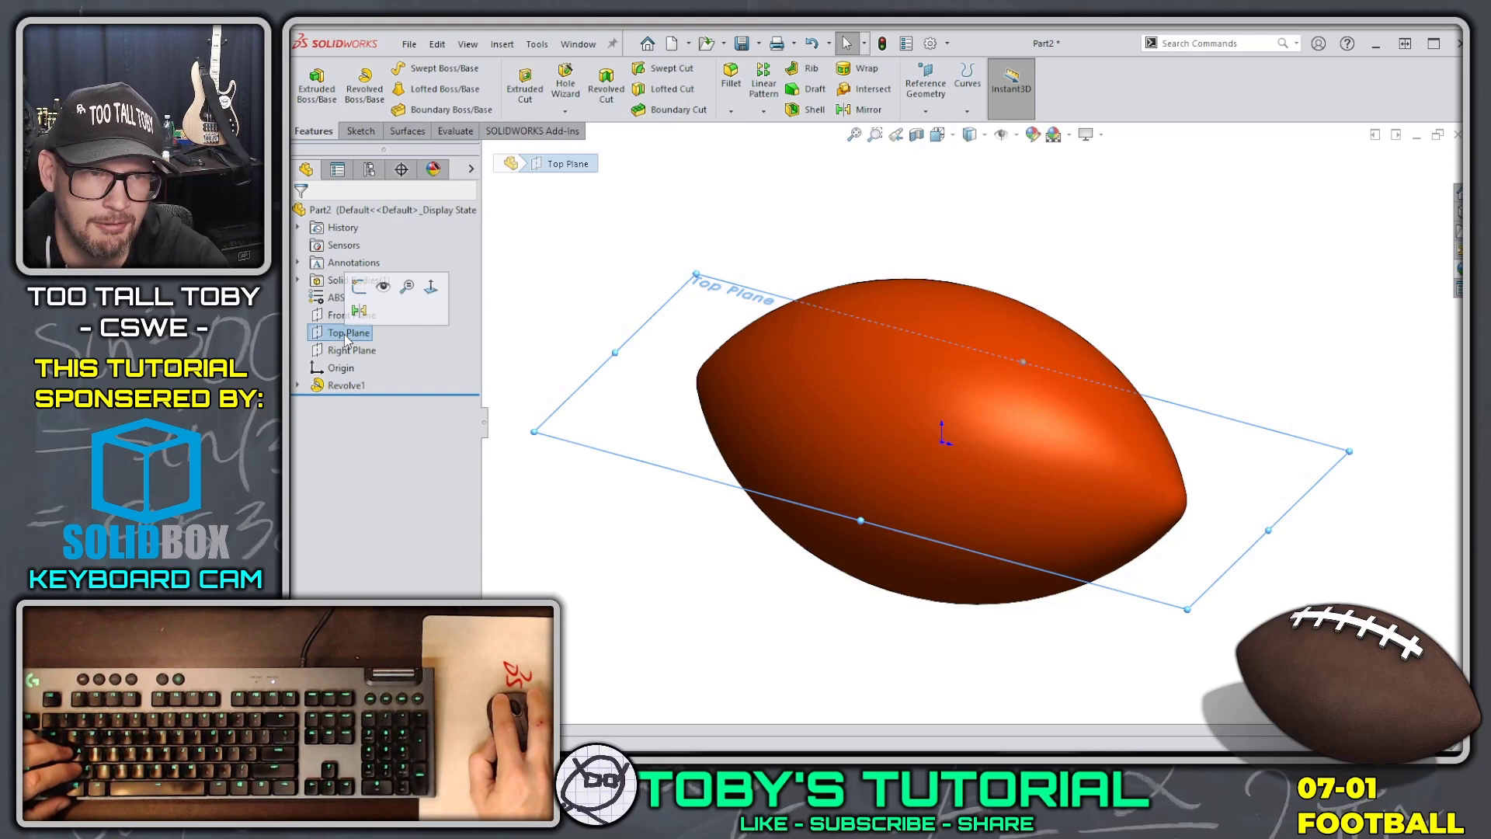
{"action": "left_click", "coordinate": [358, 289]}
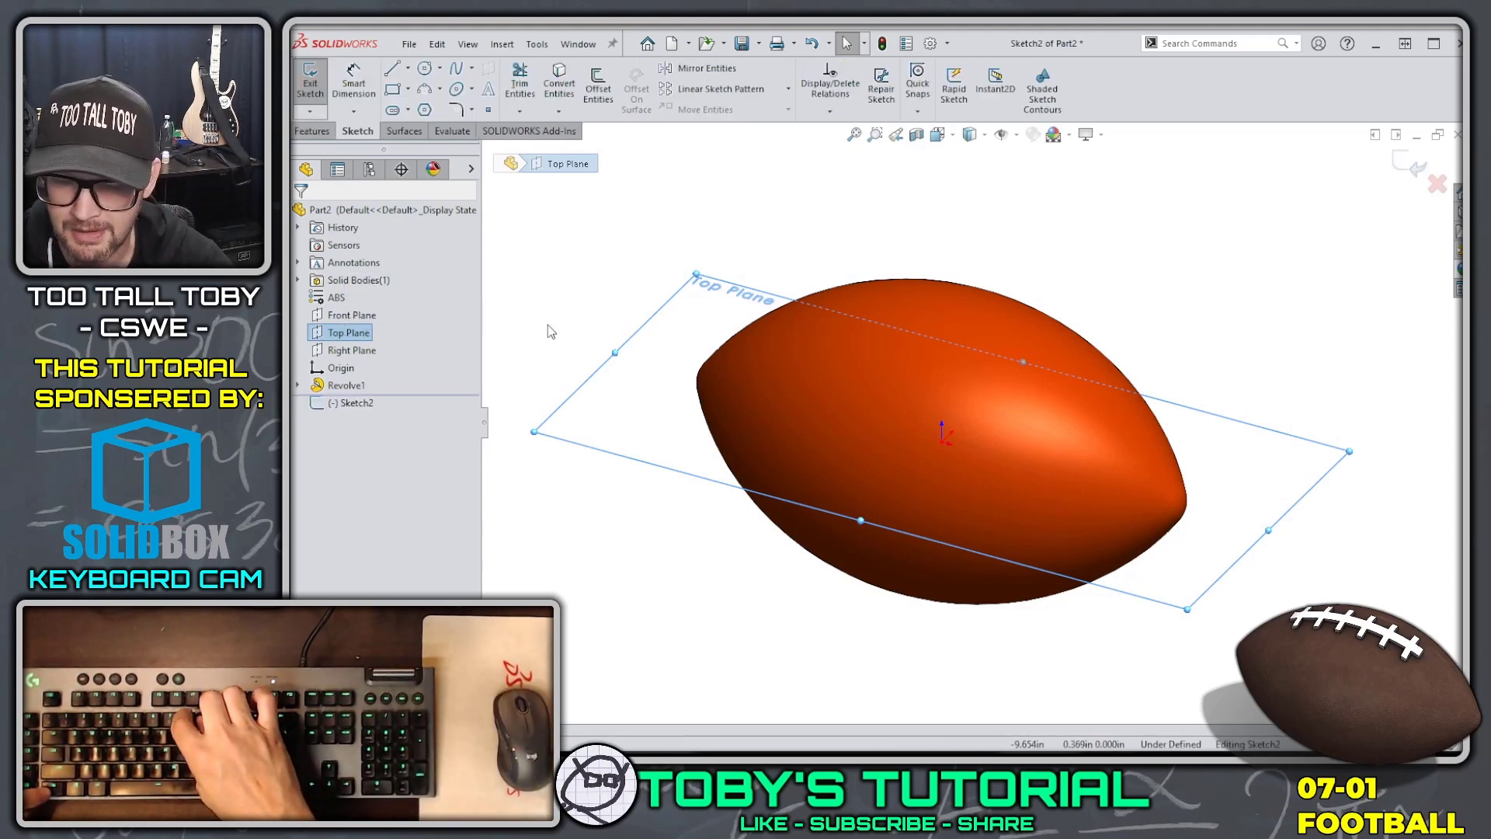
{"action": "key", "text": "ctrl+8"}
{"action": "key", "text": "s"}
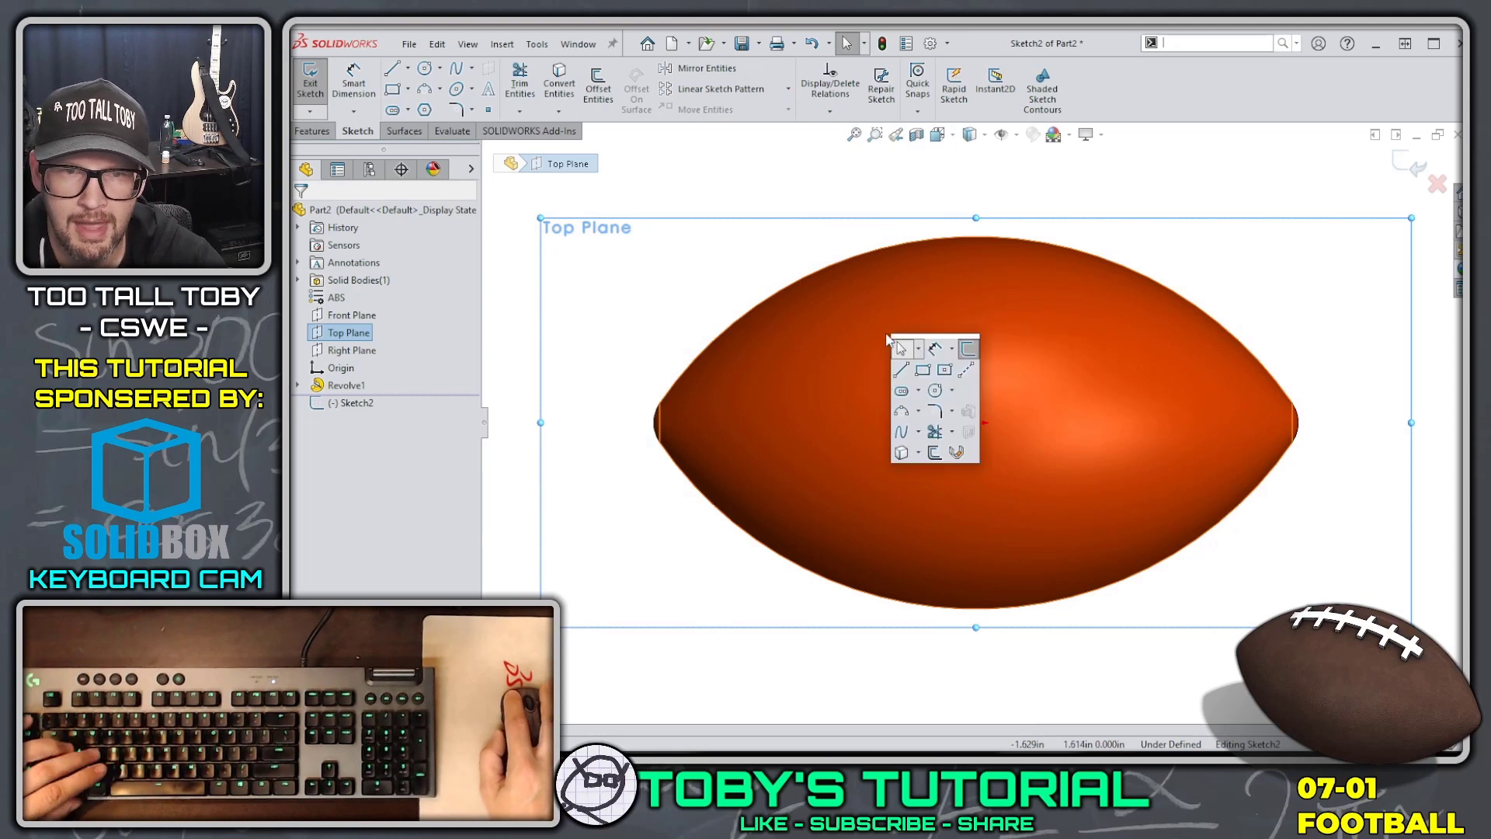
{"action": "left_click", "coordinate": [944, 370]}
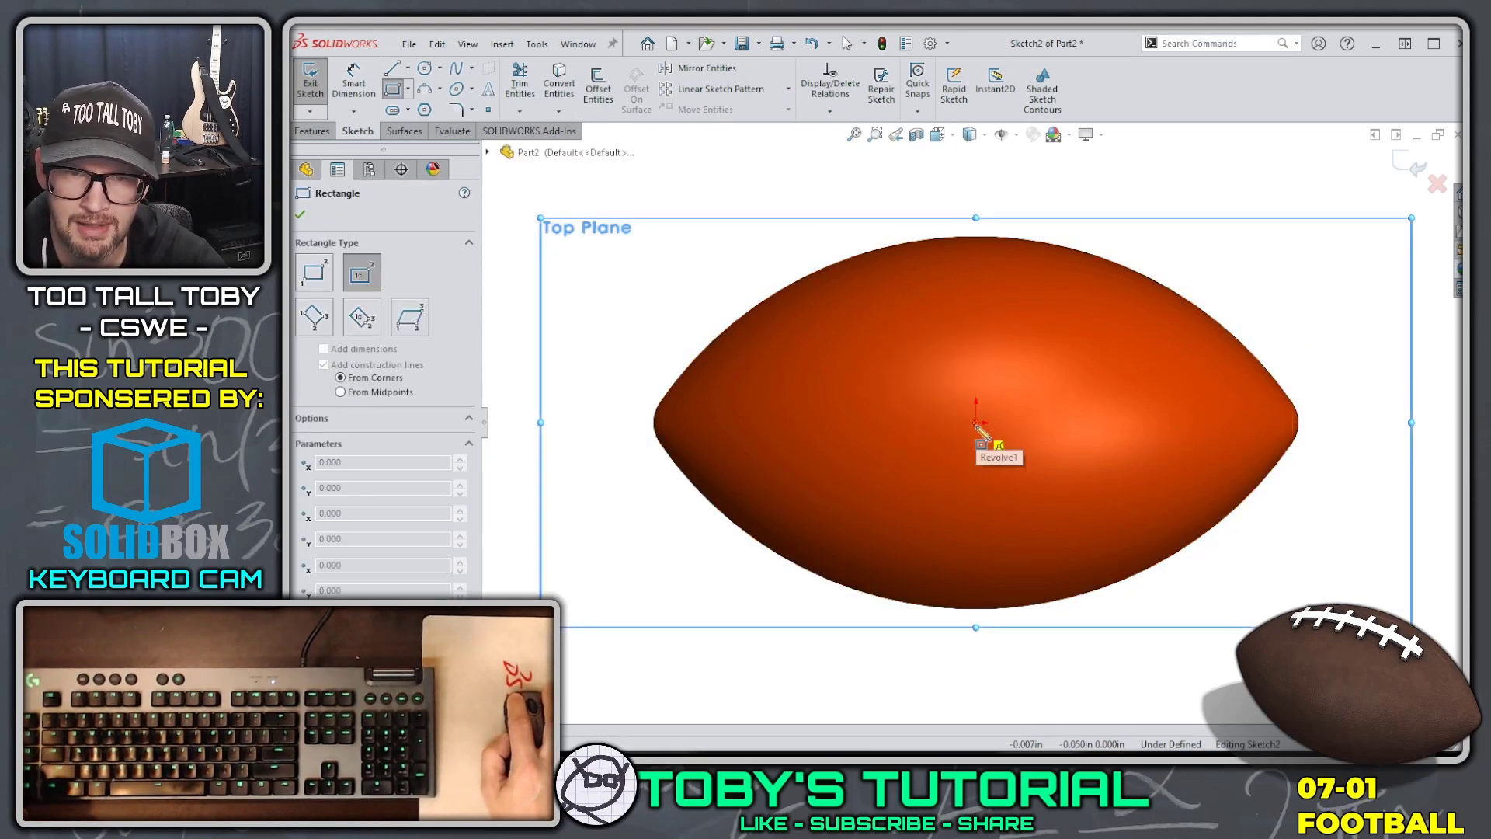
{"action": "left_click", "coordinate": [977, 424]}
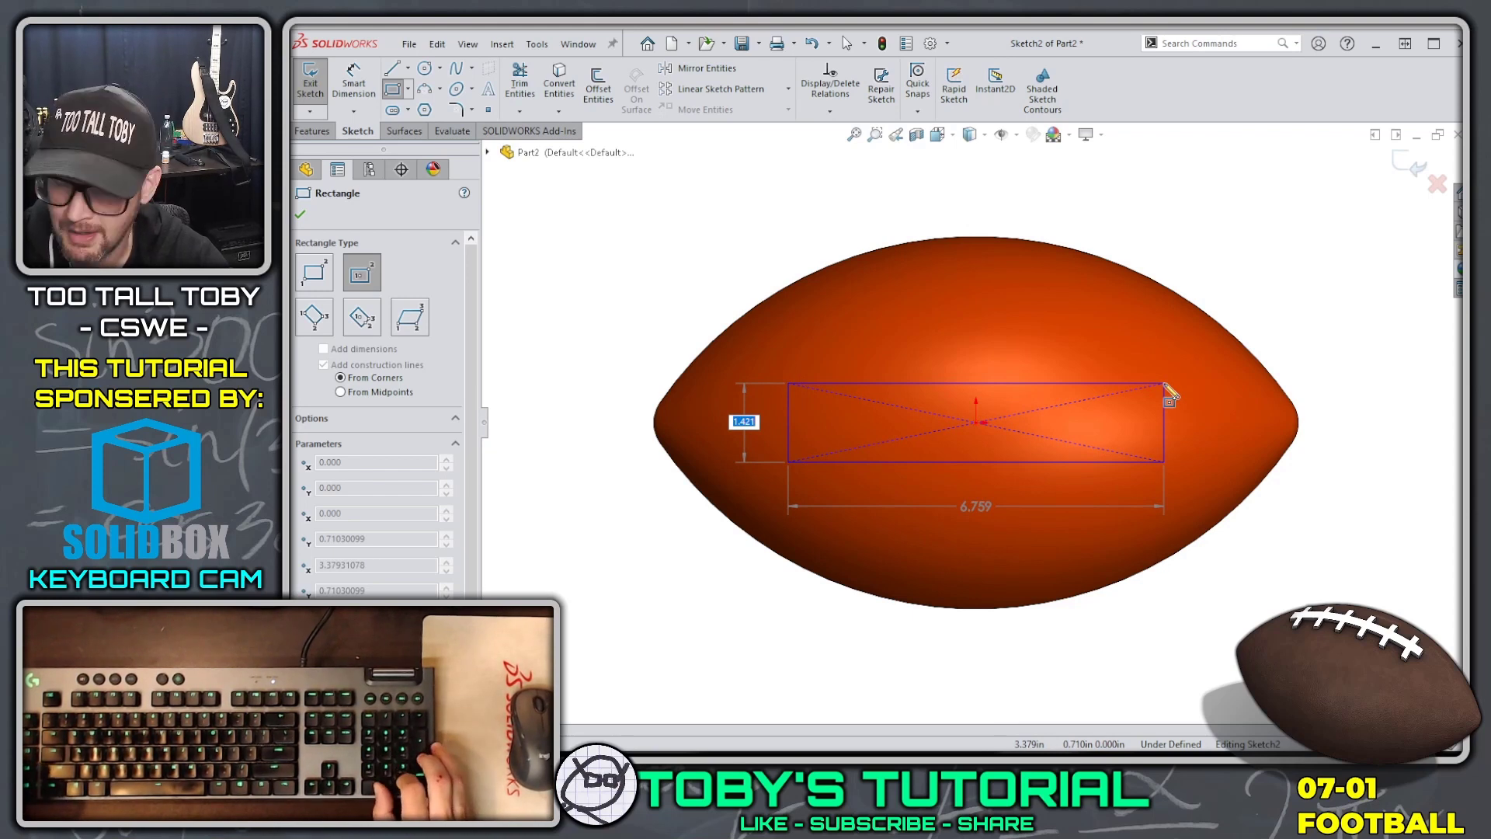
{"action": "key", "text": "BackSpace"}
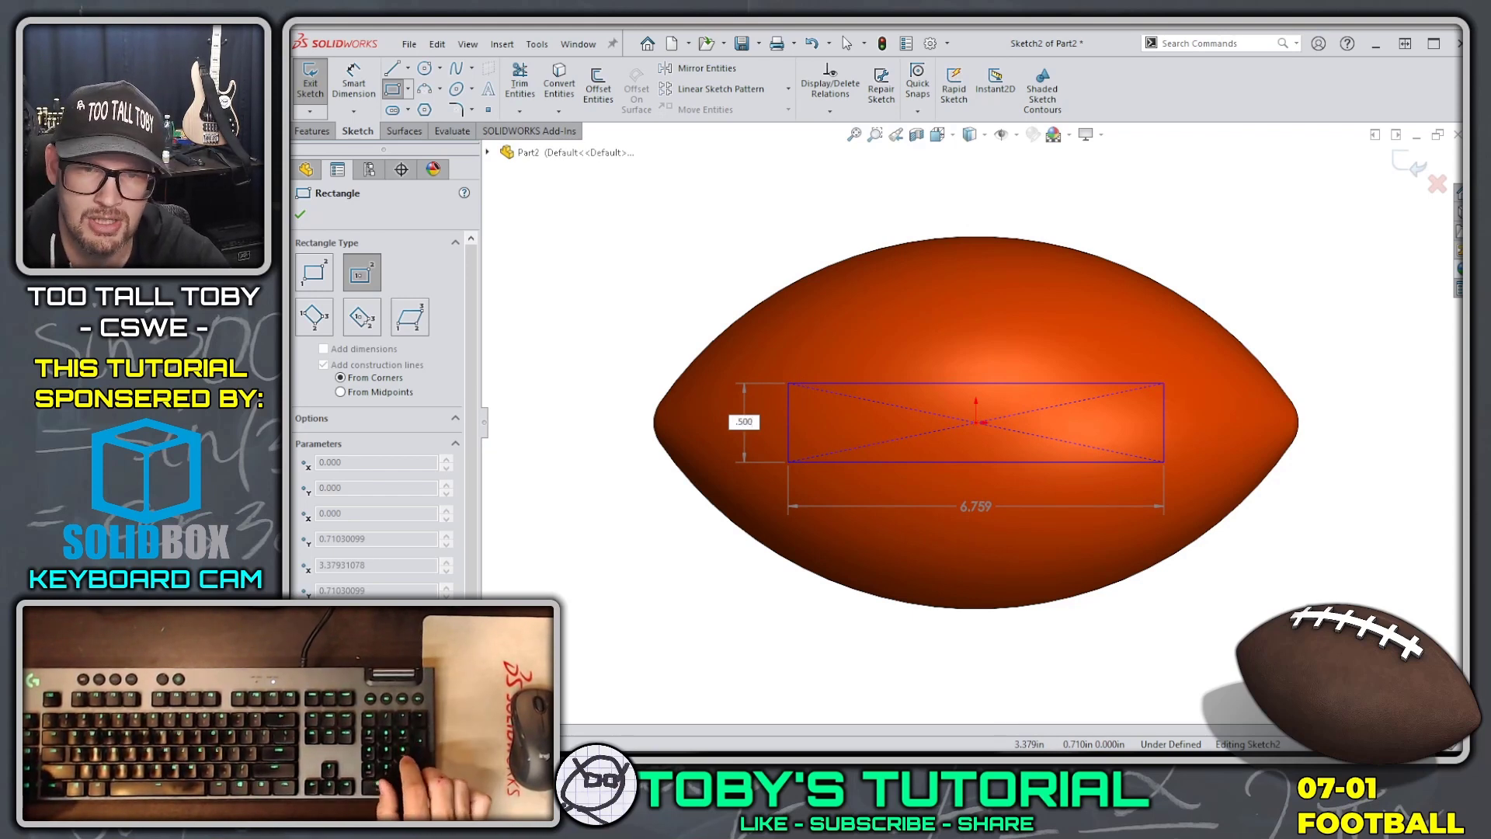
{"action": "key", "text": "Tab"}
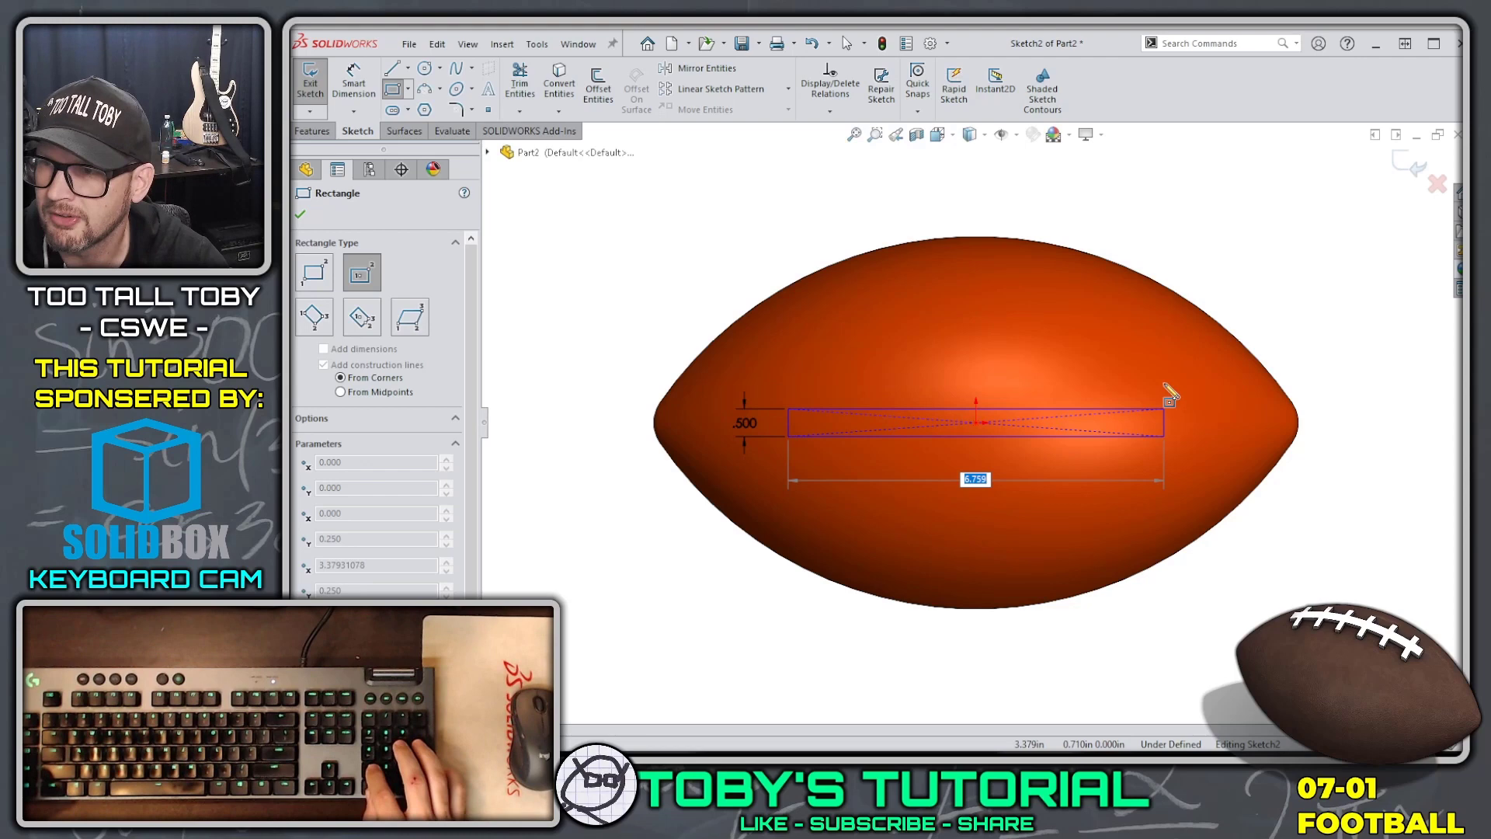
{"action": "type", "text": "6"}
{"action": "key", "text": "Return"}
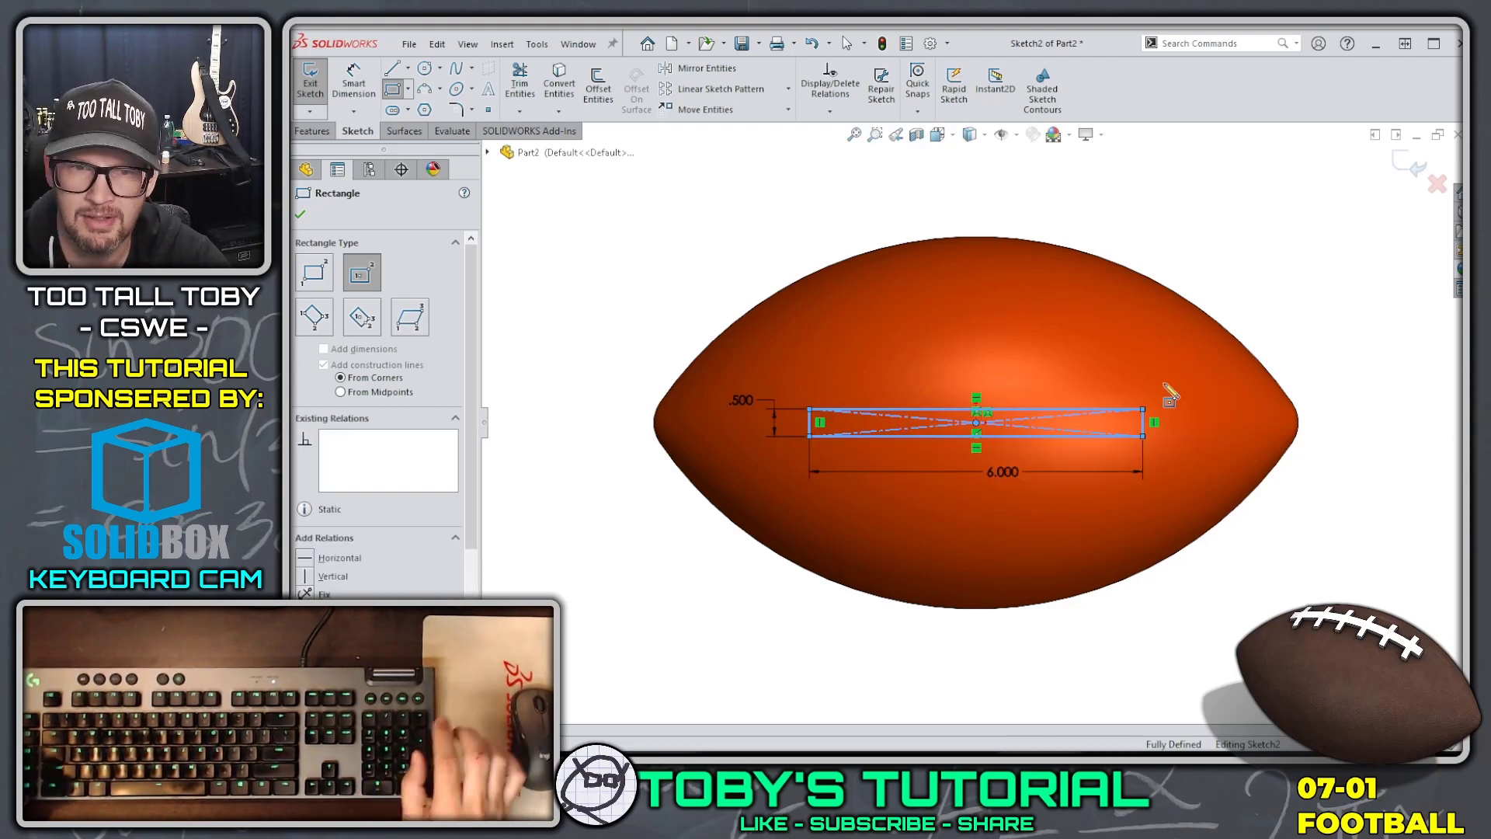
{"action": "key", "text": "Escape"}
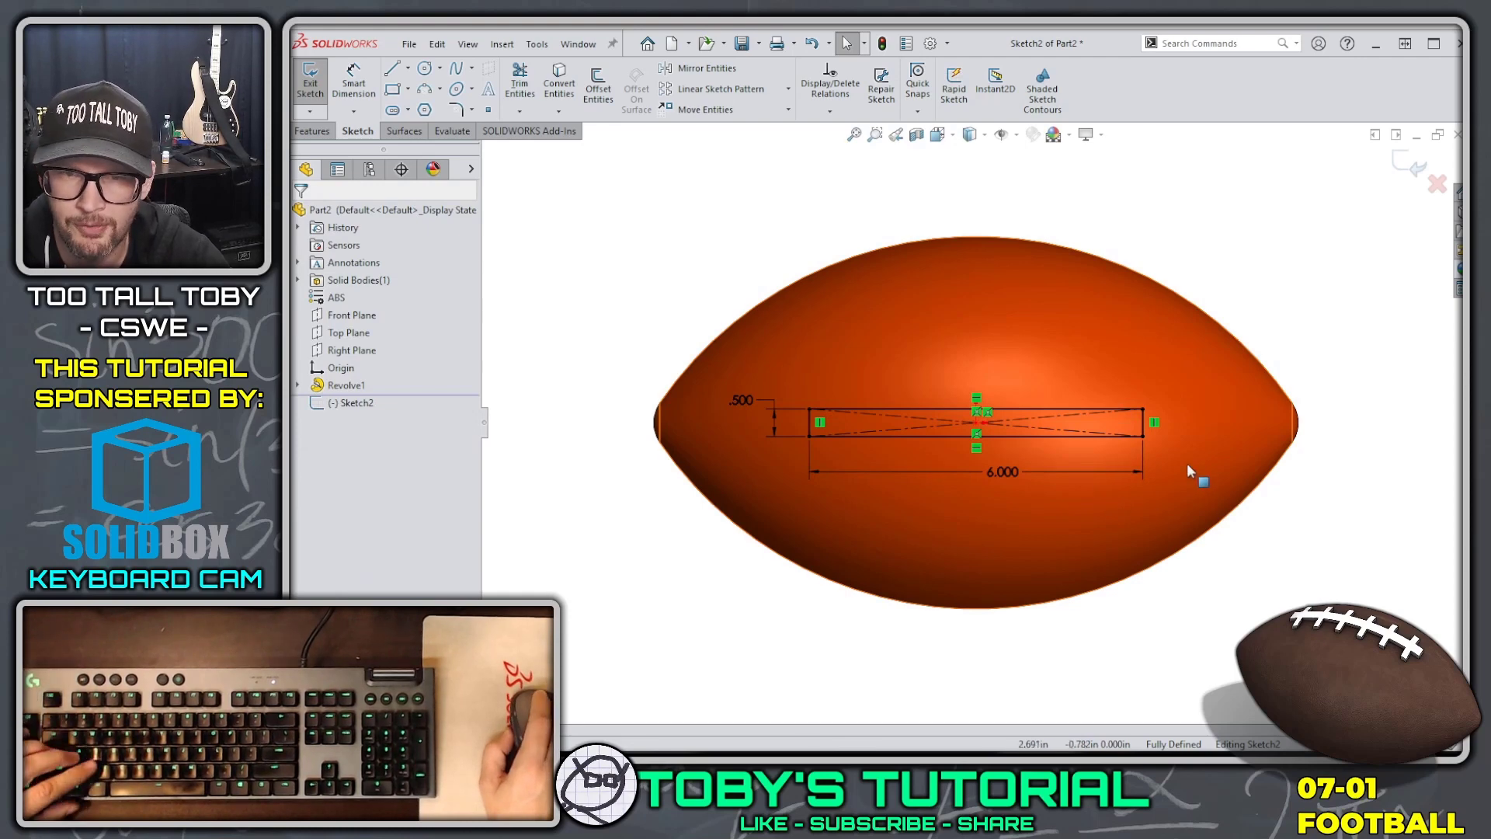
Switch to the football drawing in the browser and check the length and width of the central lace strip.
{"action": "key", "text": "alt+Tab"}
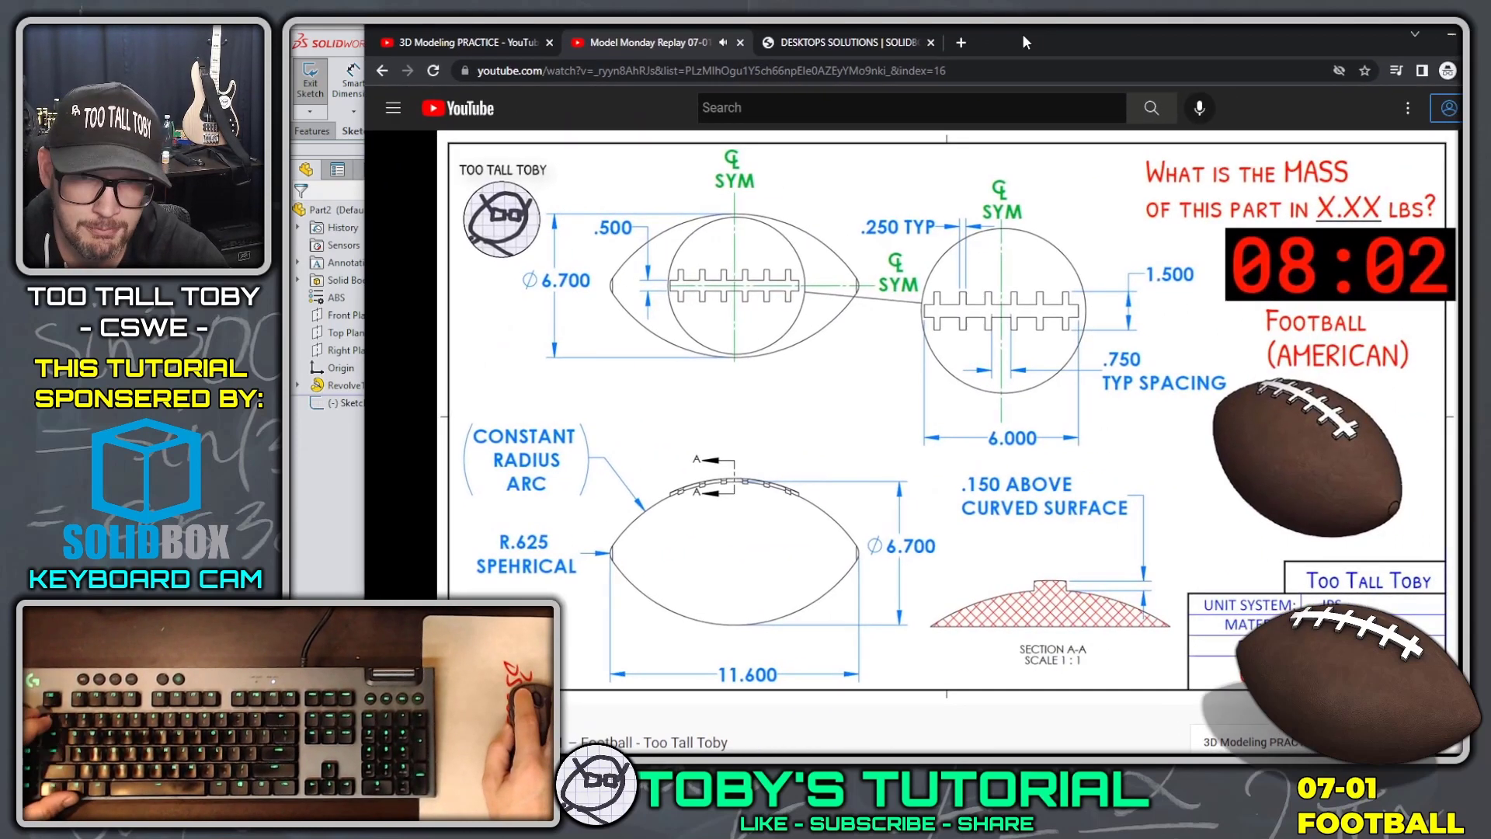
{"action": "key", "text": "ctrl+1"}
{"action": "mouse_move", "coordinate": [924, 306]}
{"action": "left_mouse_down"}
{"action": "mouse_move", "coordinate": [1081, 302]}
{"action": "mouse_move", "coordinate": [1006, 329]}
{"action": "mouse_move", "coordinate": [845, 327]}
{"action": "left_mouse_up"}
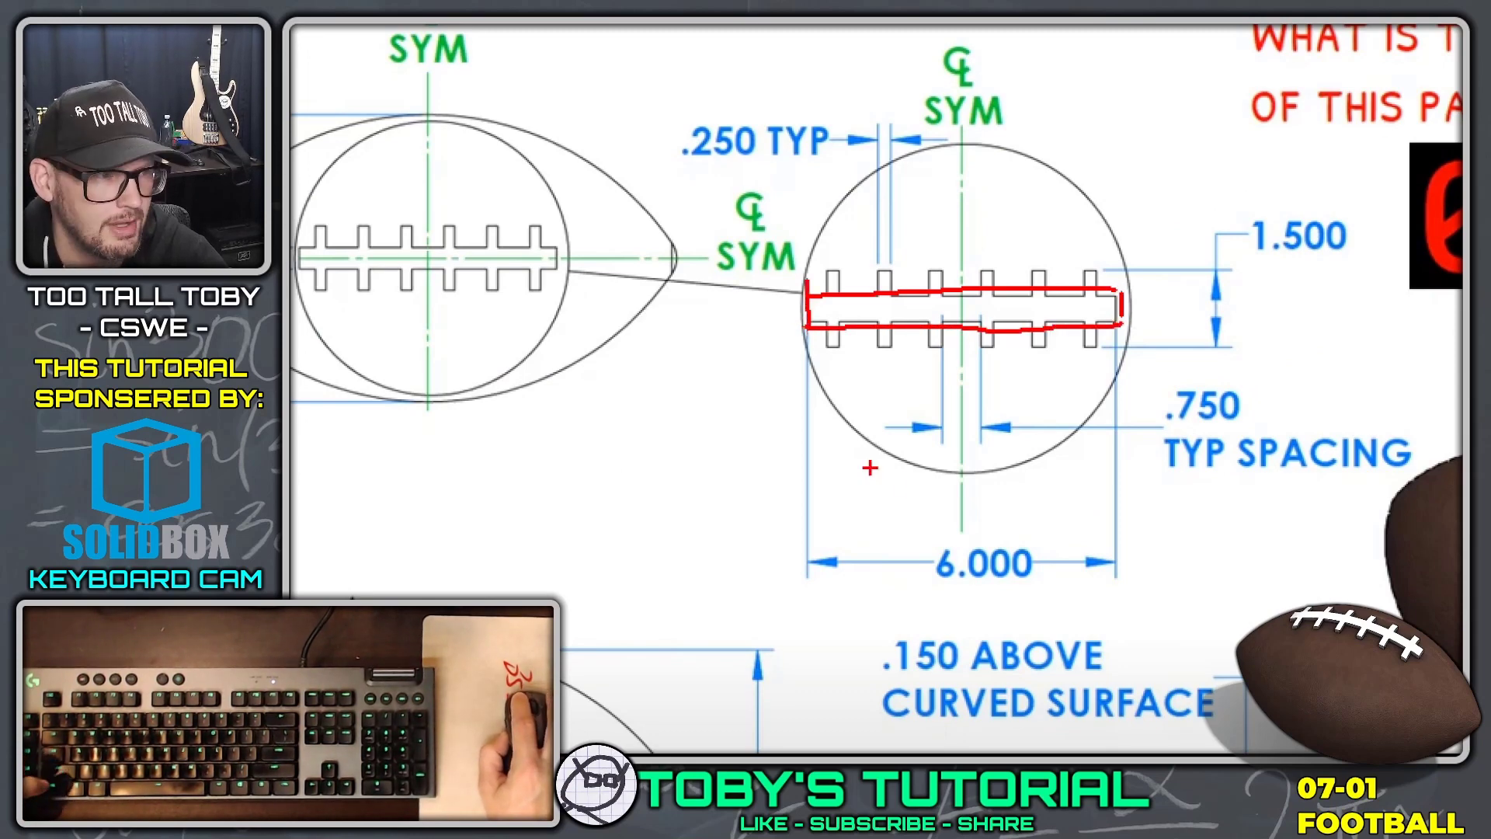
{"action": "left_click_drag", "start_coordinate": [901, 603], "coordinate": [1133, 594]}
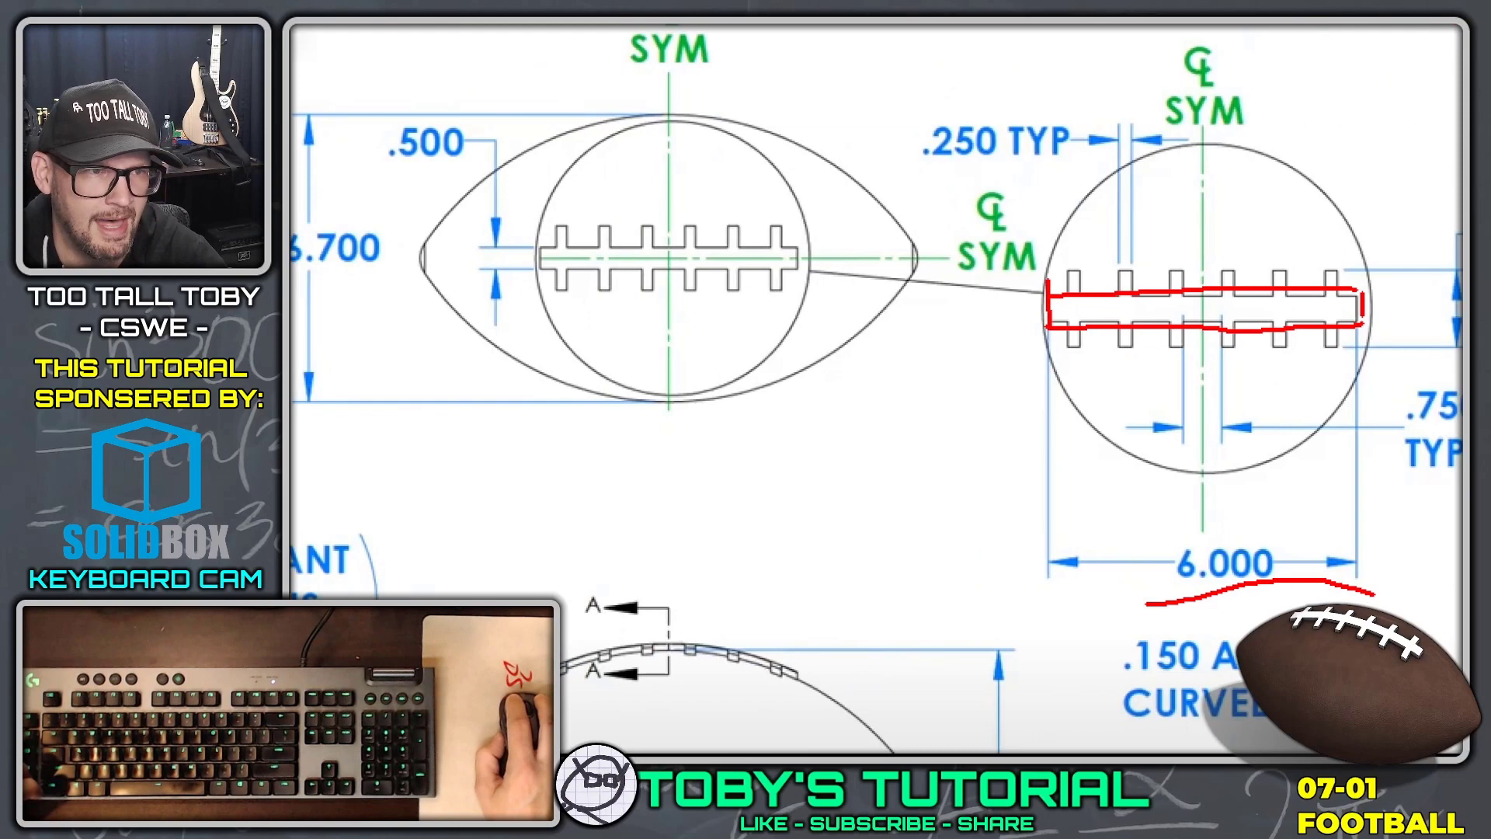
{"action": "left_click_drag", "start_coordinate": [403, 172], "coordinate": [500, 171]}
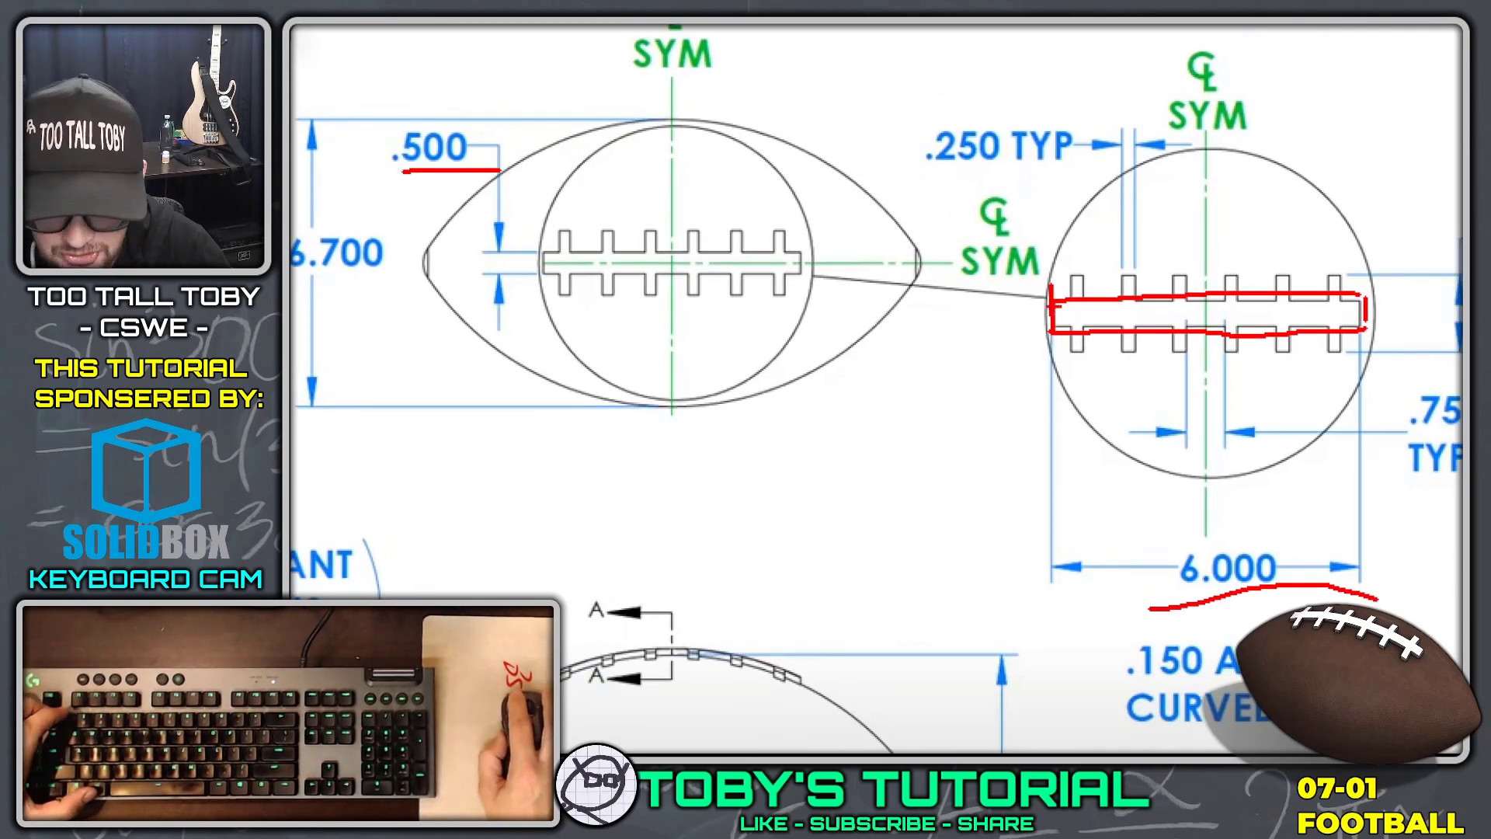
{"action": "key", "text": "Escape"}
{"action": "left_click_drag", "start_coordinate": [1050, 50], "coordinate": [1490, 50]}
Set up a boss extrusion of the lace rectangle using Offset From Surface, 0.15 in from the football's curved face.
{"action": "left_click", "coordinate": [651, 235]}
{"action": "key", "text": "s"}
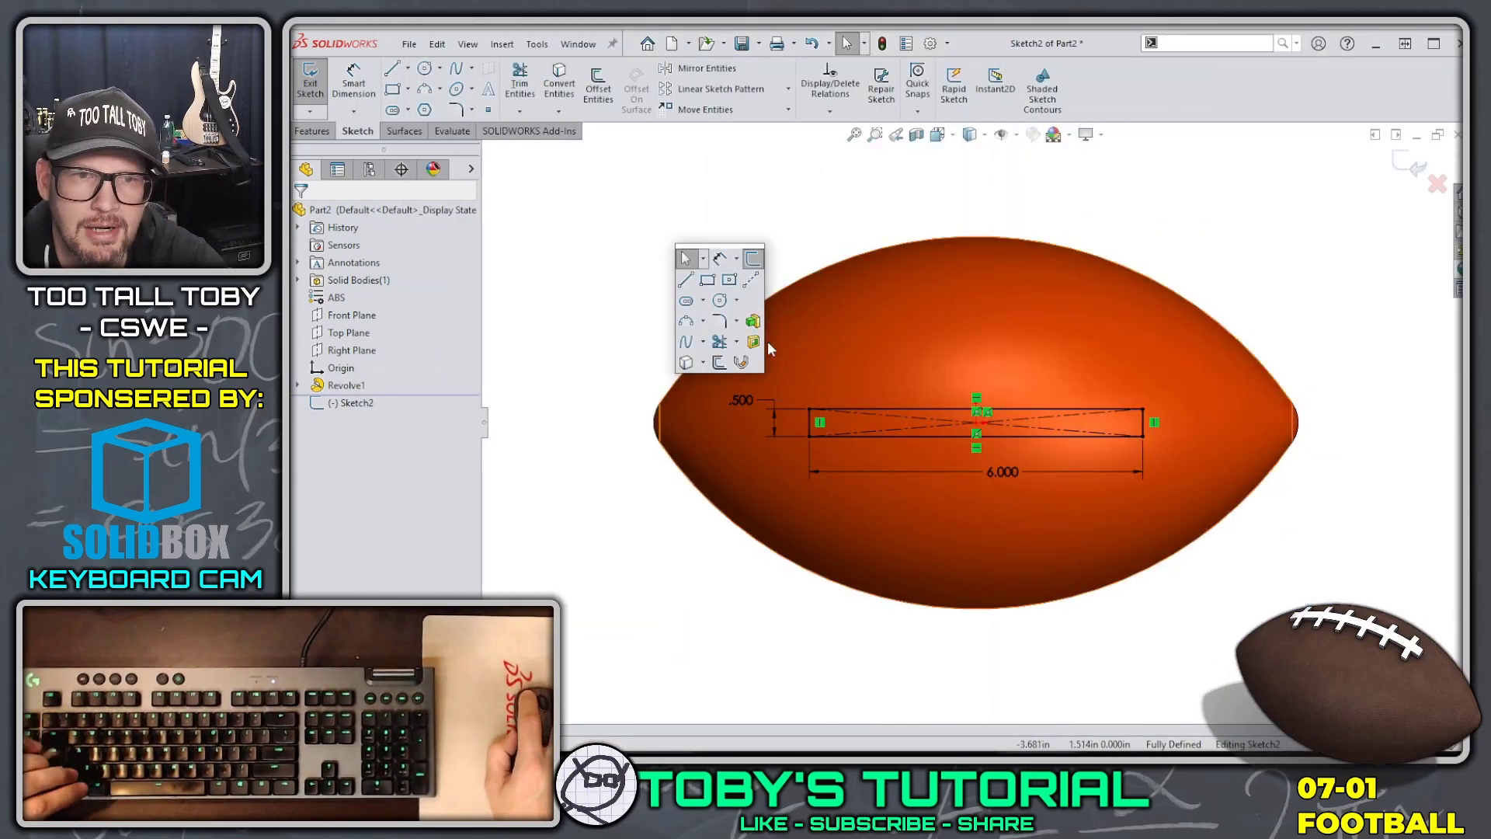
{"action": "left_click", "coordinate": [753, 321]}
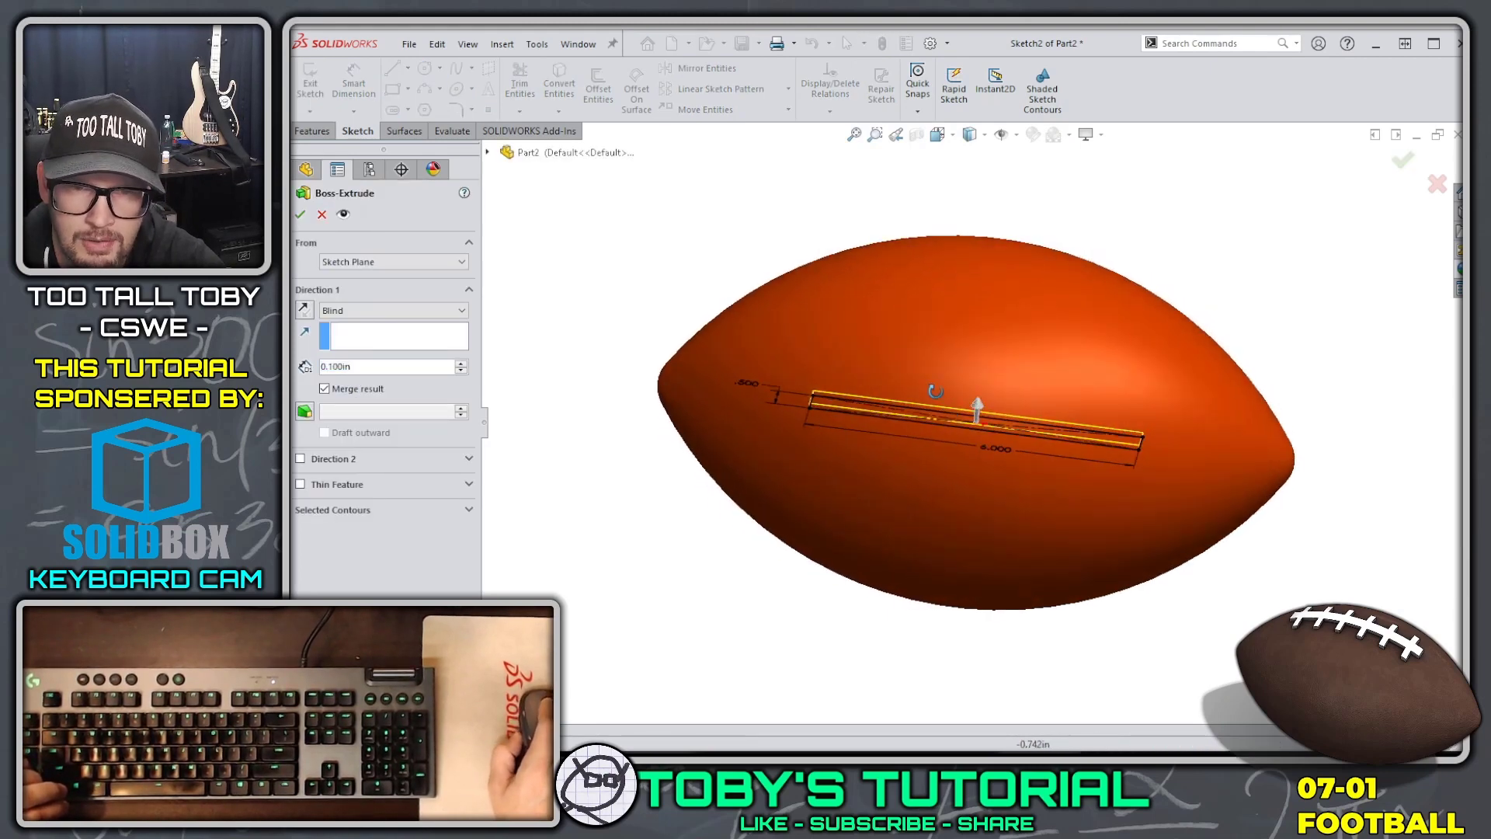
{"action": "left_click", "coordinate": [373, 311]}
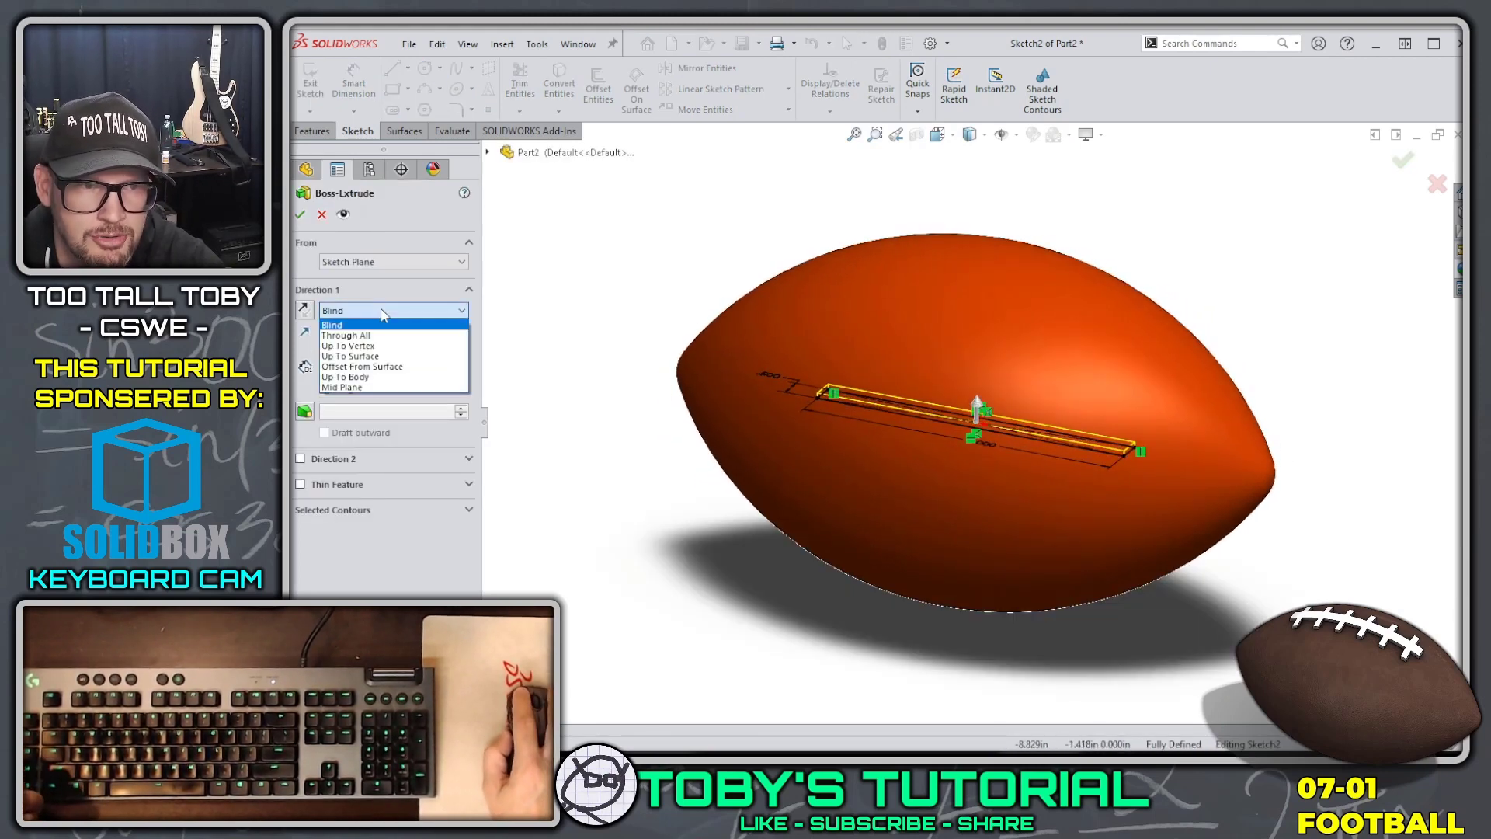
{"action": "left_click", "coordinate": [385, 358]}
{"action": "double_click", "coordinate": [365, 393]}
{"action": "type", "text": "0.15"}
{"action": "key", "text": "Return"}
{"action": "left_click", "coordinate": [933, 314]}
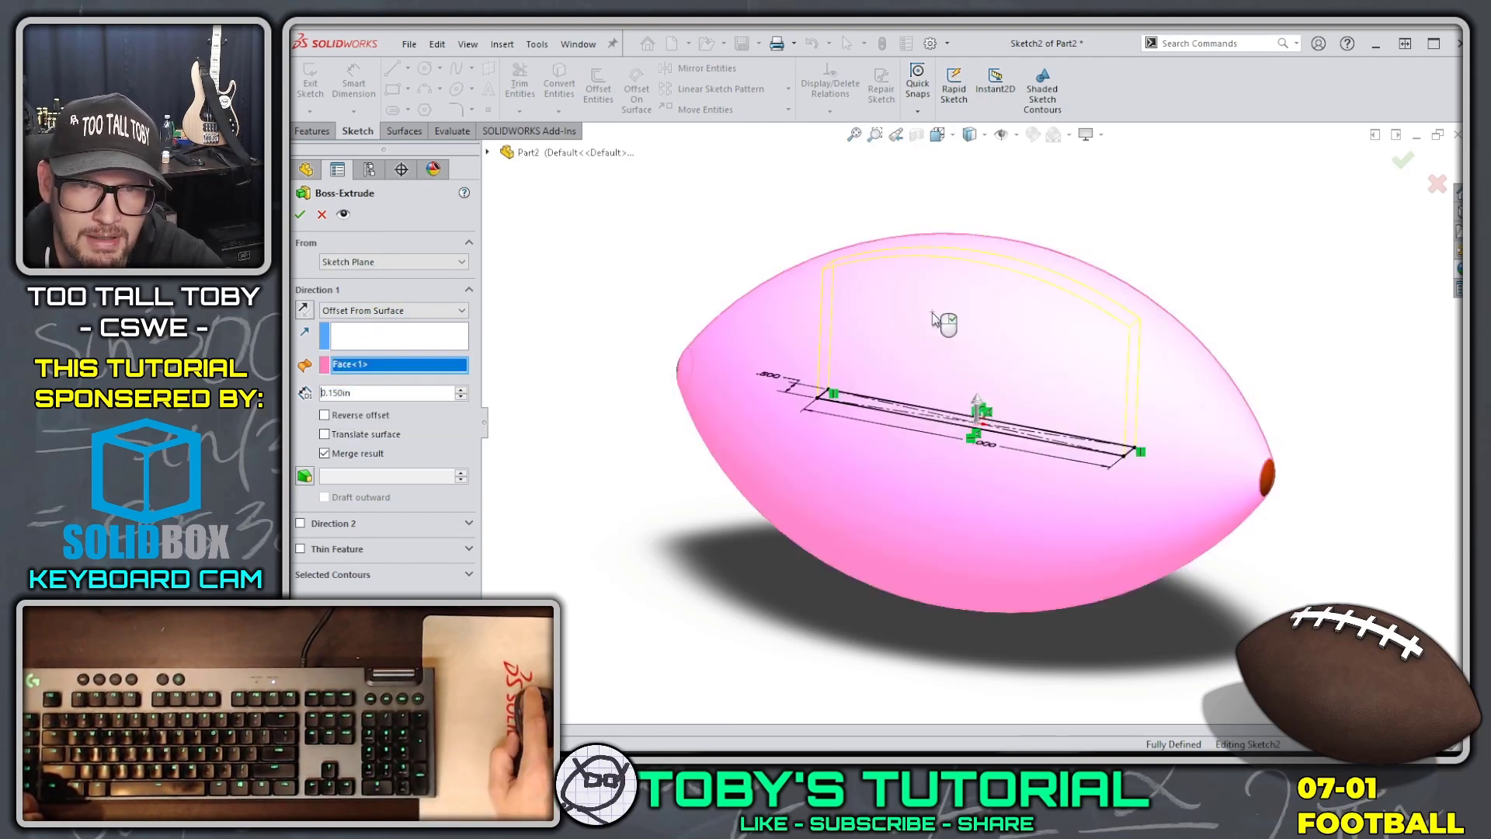
Reverse the offset so the lace strip extends outside the football's surface, and complete the extrusion.
{"action": "middle_click_drag", "start_coordinate": [961, 355], "coordinate": [995, 291]}
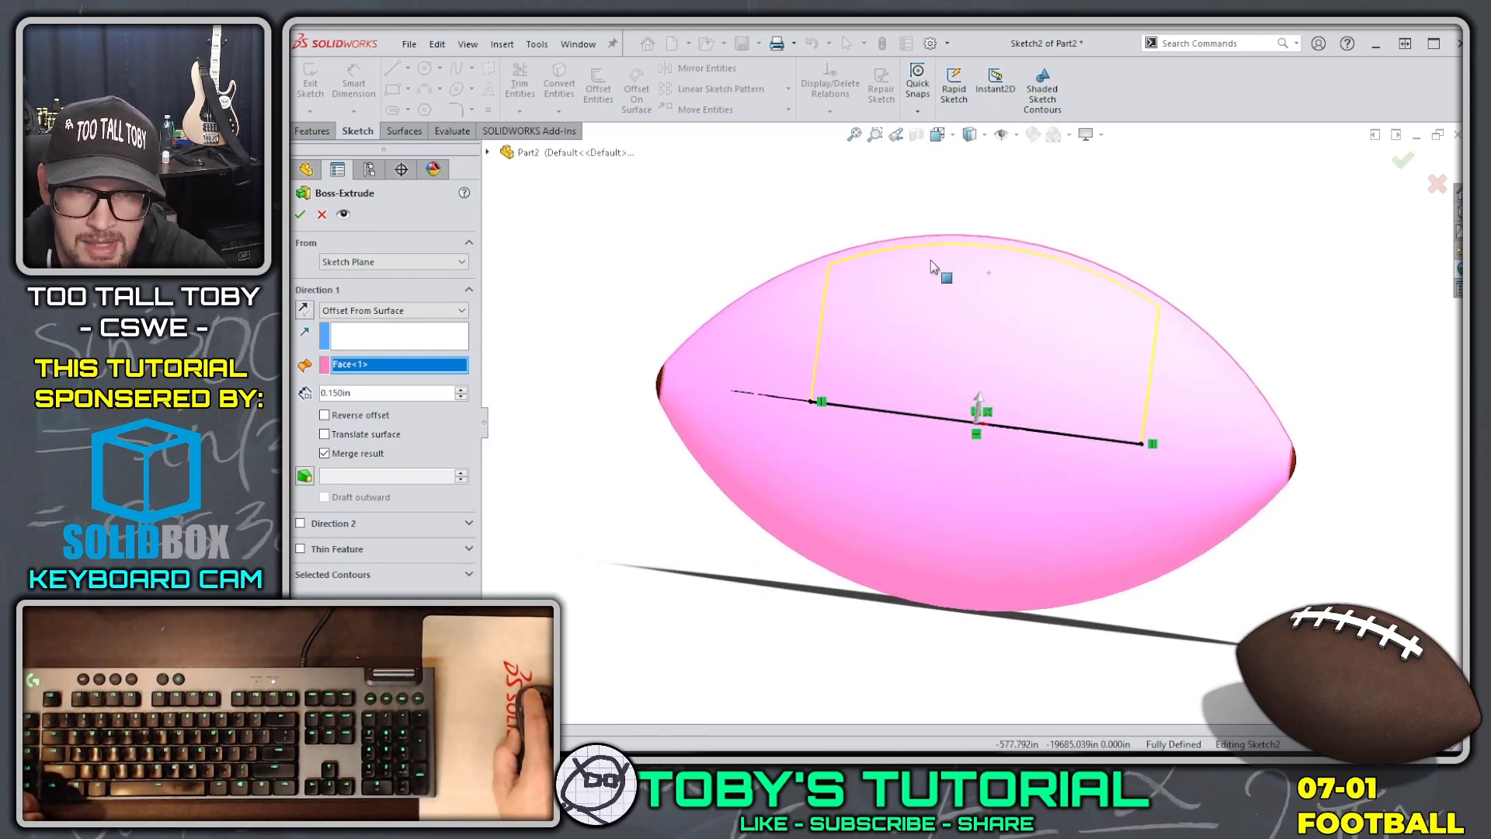
{"action": "left_click", "coordinate": [334, 417]}
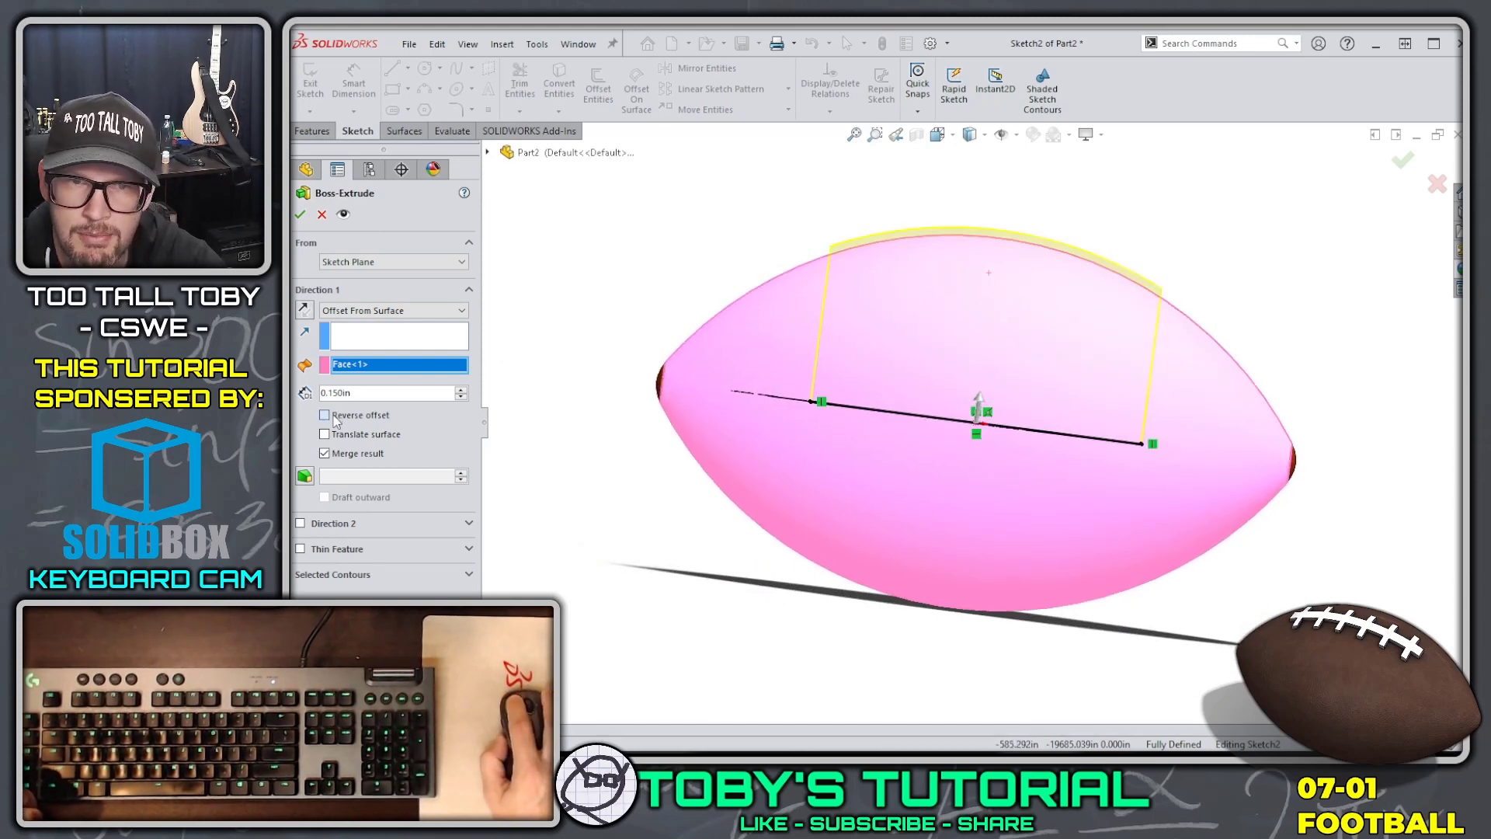
{"action": "middle_click_drag", "start_coordinate": [1079, 336], "coordinate": [1073, 327]}
{"action": "key", "text": "ctrl+8"}
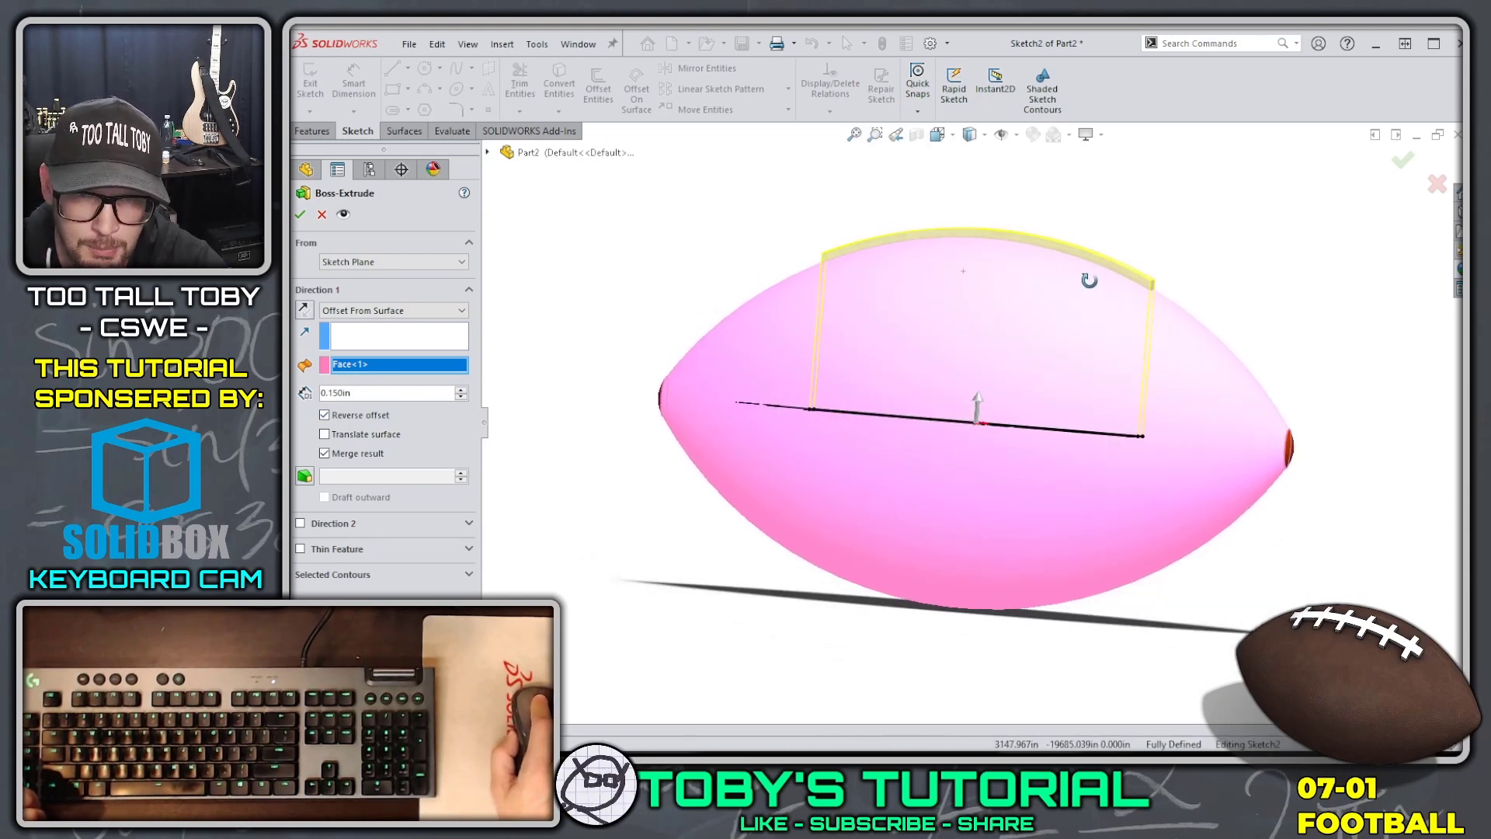
{"action": "left_click", "coordinate": [1402, 160]}
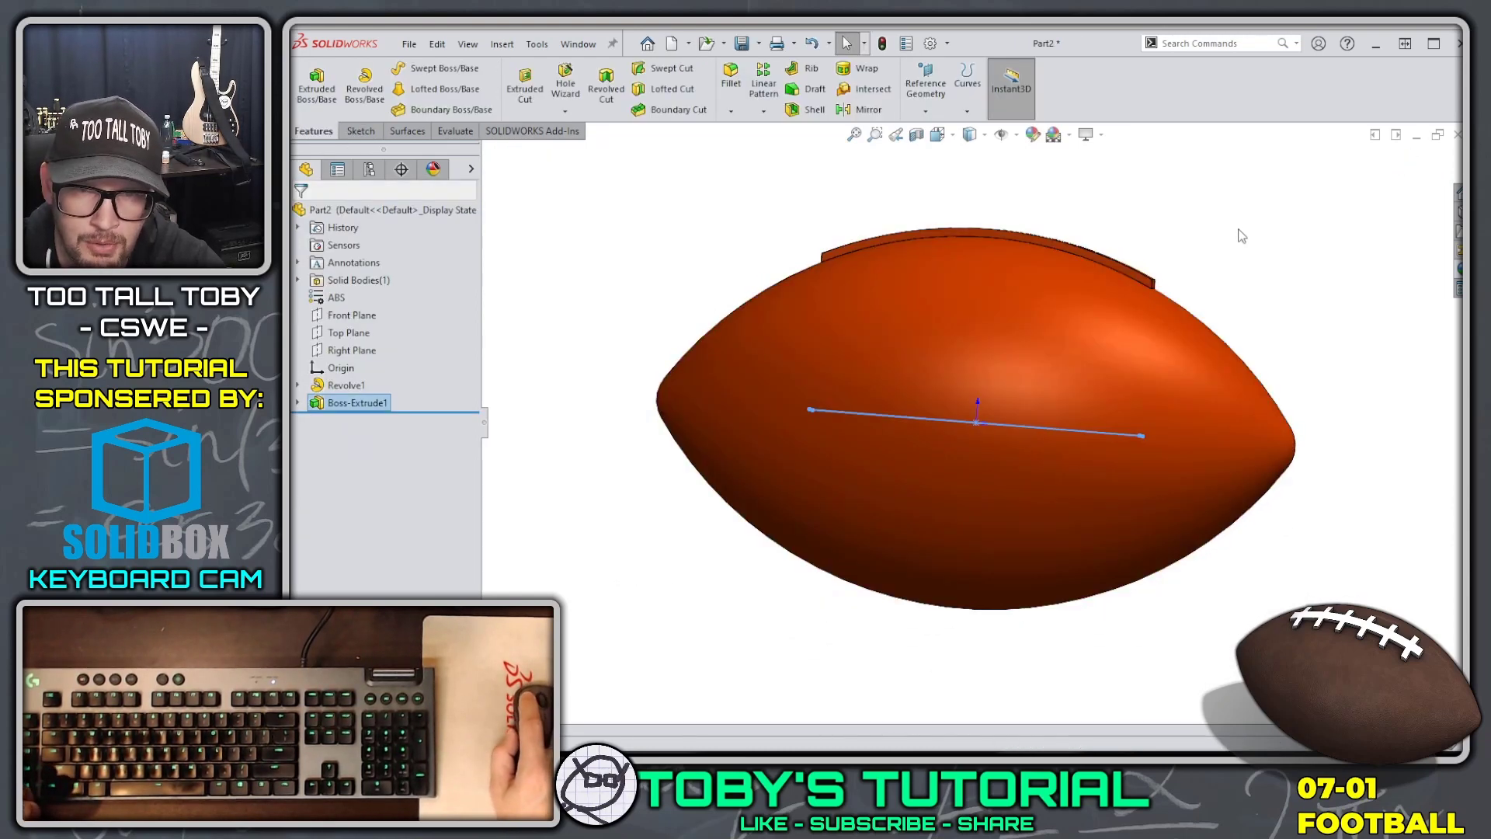
Start a new sketch on the Top Plane for the cross stitches.
{"action": "mouse_move", "coordinate": [1201, 326]}
{"action": "middle_mouse_down"}
{"action": "mouse_move", "coordinate": [1172, 300]}
{"action": "mouse_move", "coordinate": [1069, 336]}
{"action": "mouse_move", "coordinate": [1187, 310]}
{"action": "mouse_move", "coordinate": [1204, 323]}
{"action": "mouse_move", "coordinate": [1095, 382]}
{"action": "mouse_move", "coordinate": [1114, 448]}
{"action": "mouse_move", "coordinate": [1185, 339]}
{"action": "middle_mouse_up"}
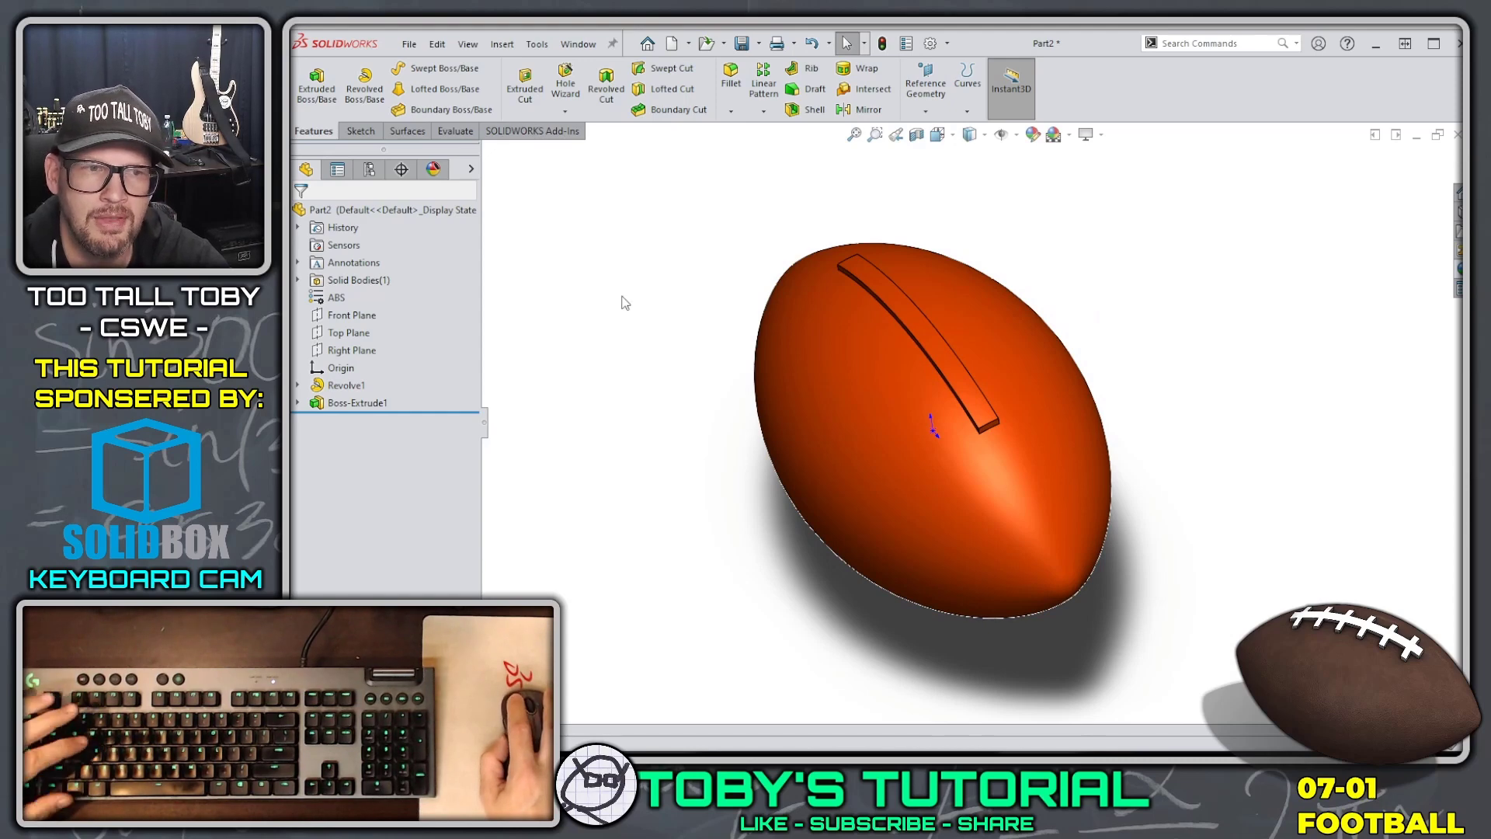
{"action": "left_click", "coordinate": [341, 332]}
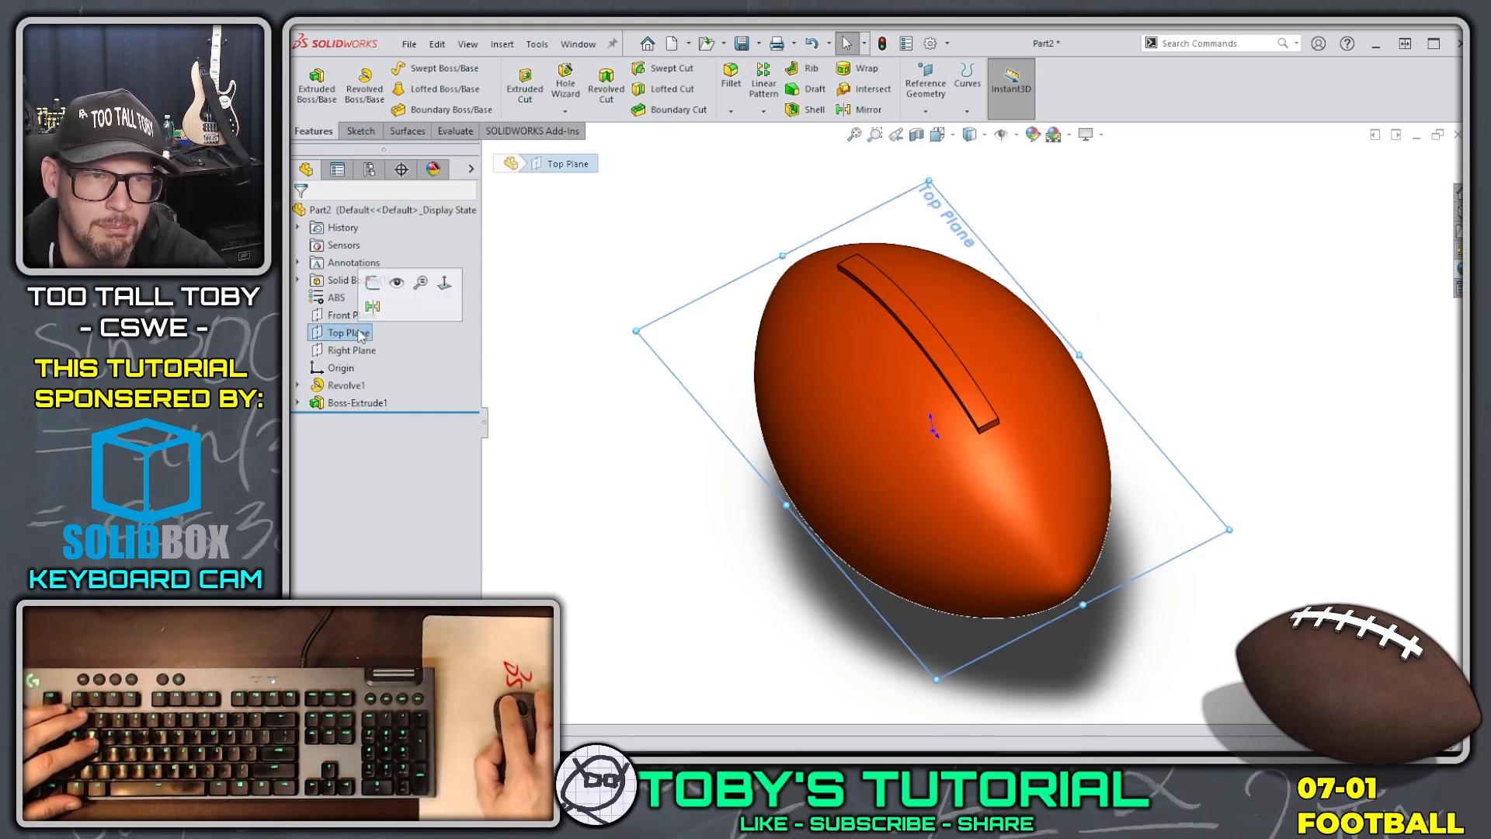
{"action": "left_click", "coordinate": [372, 284]}
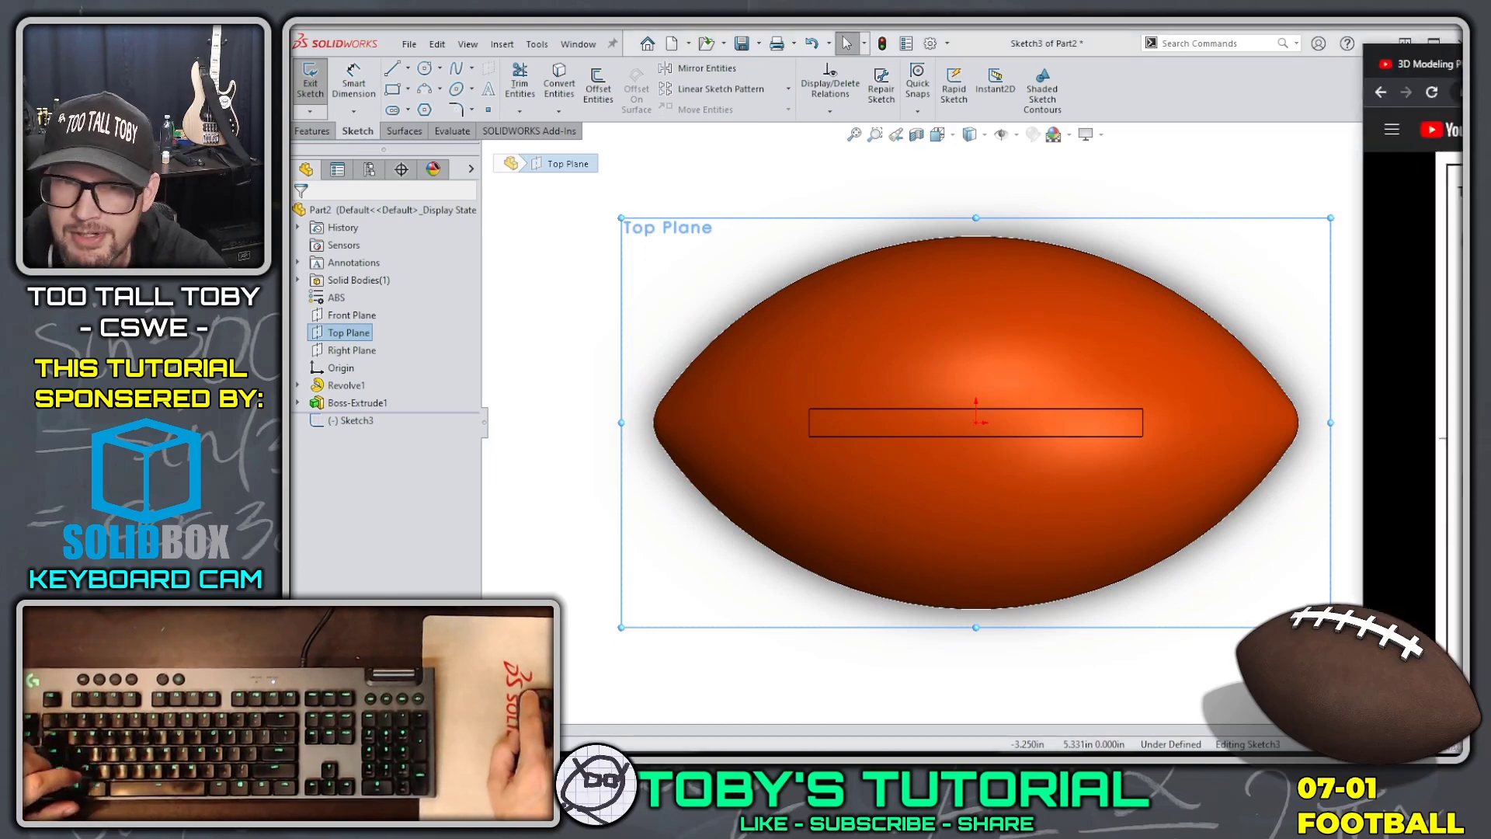
Switch to the browser drawing and examine the cross stitches' width, height, spacing, offset from the centerline and height above the curved surface.
{"action": "key", "text": "alt+Tab"}
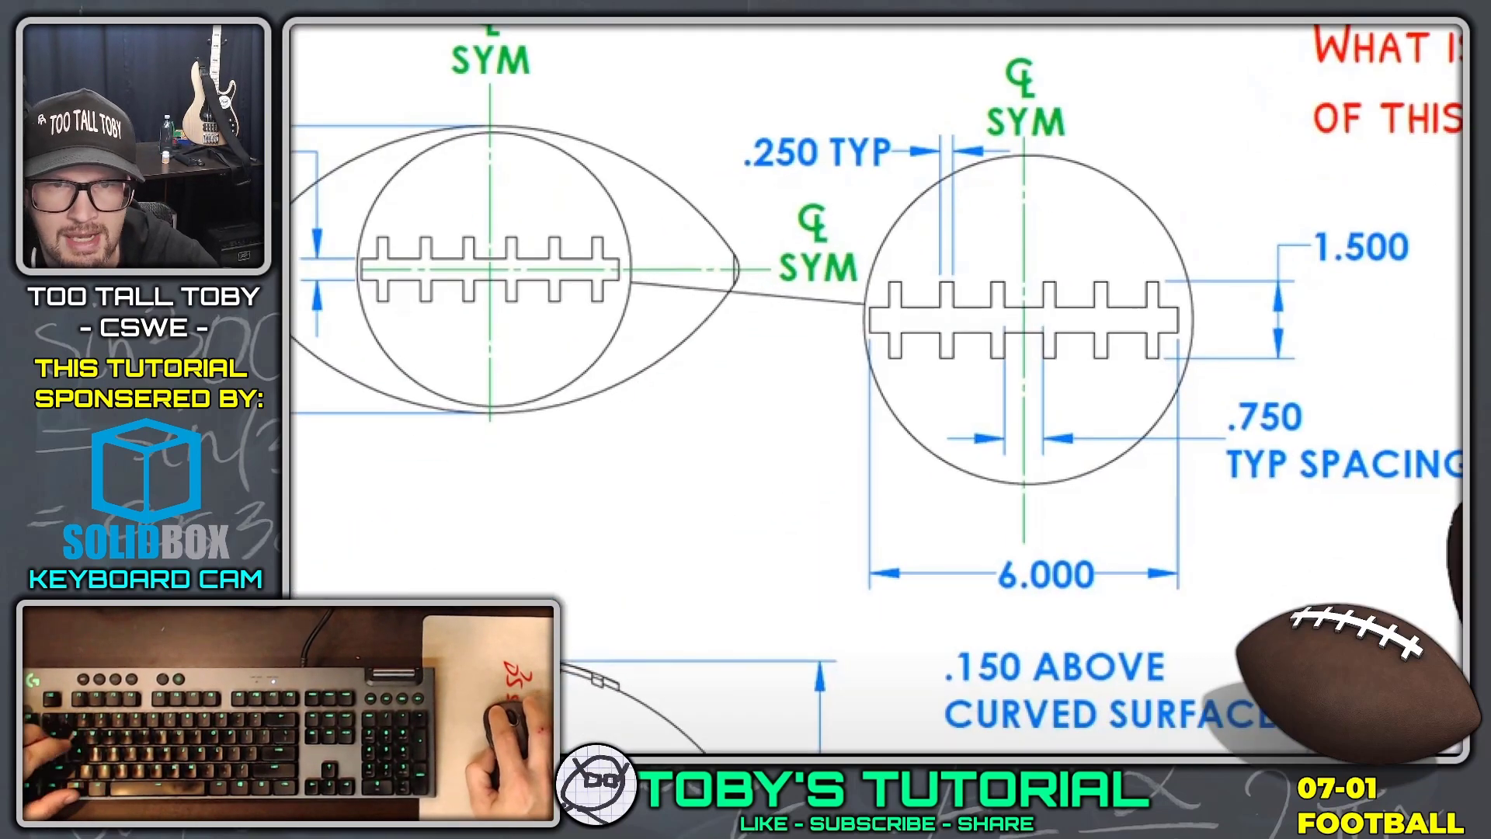
{"action": "mouse_move", "coordinate": [992, 324]}
{"action": "left_mouse_down"}
{"action": "mouse_move", "coordinate": [992, 357]}
{"action": "mouse_move", "coordinate": [1018, 307]}
{"action": "left_mouse_up"}
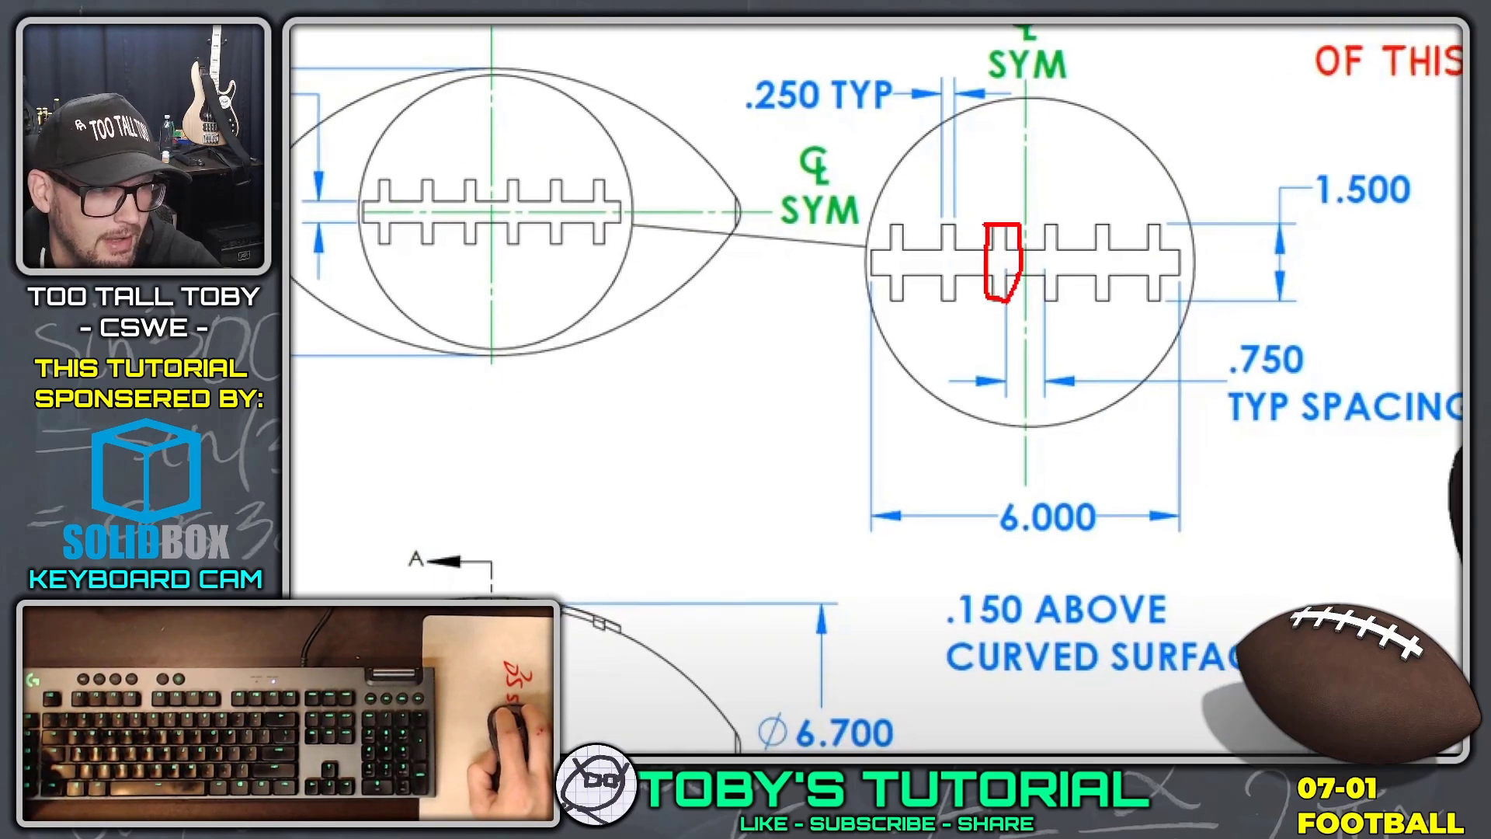
{"action": "left_click_drag", "start_coordinate": [786, 638], "coordinate": [1116, 655]}
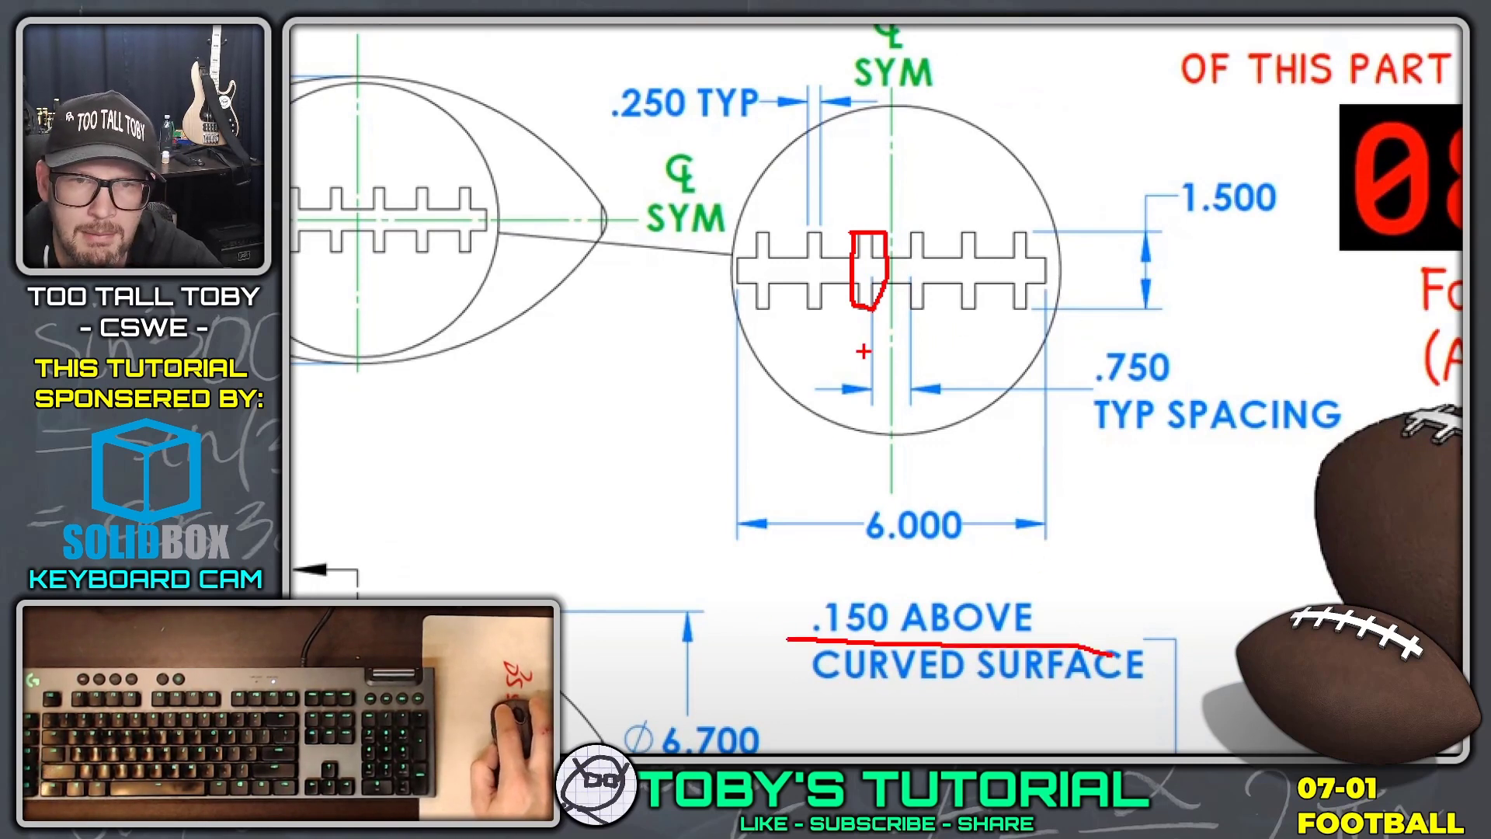
{"action": "left_click_drag", "start_coordinate": [827, 357], "coordinate": [766, 344]}
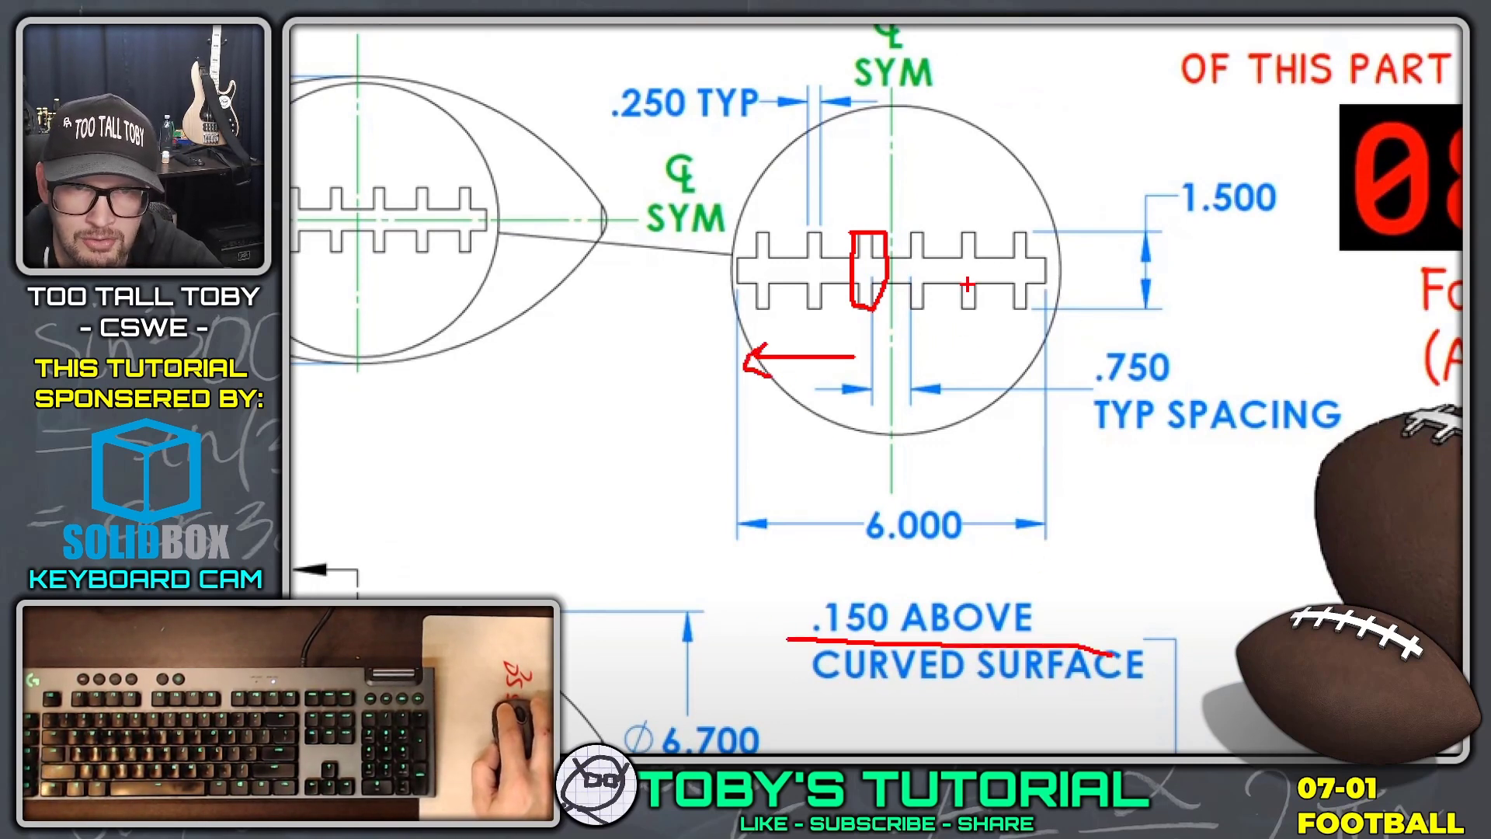
{"action": "left_click_drag", "start_coordinate": [879, 200], "coordinate": [1001, 200]}
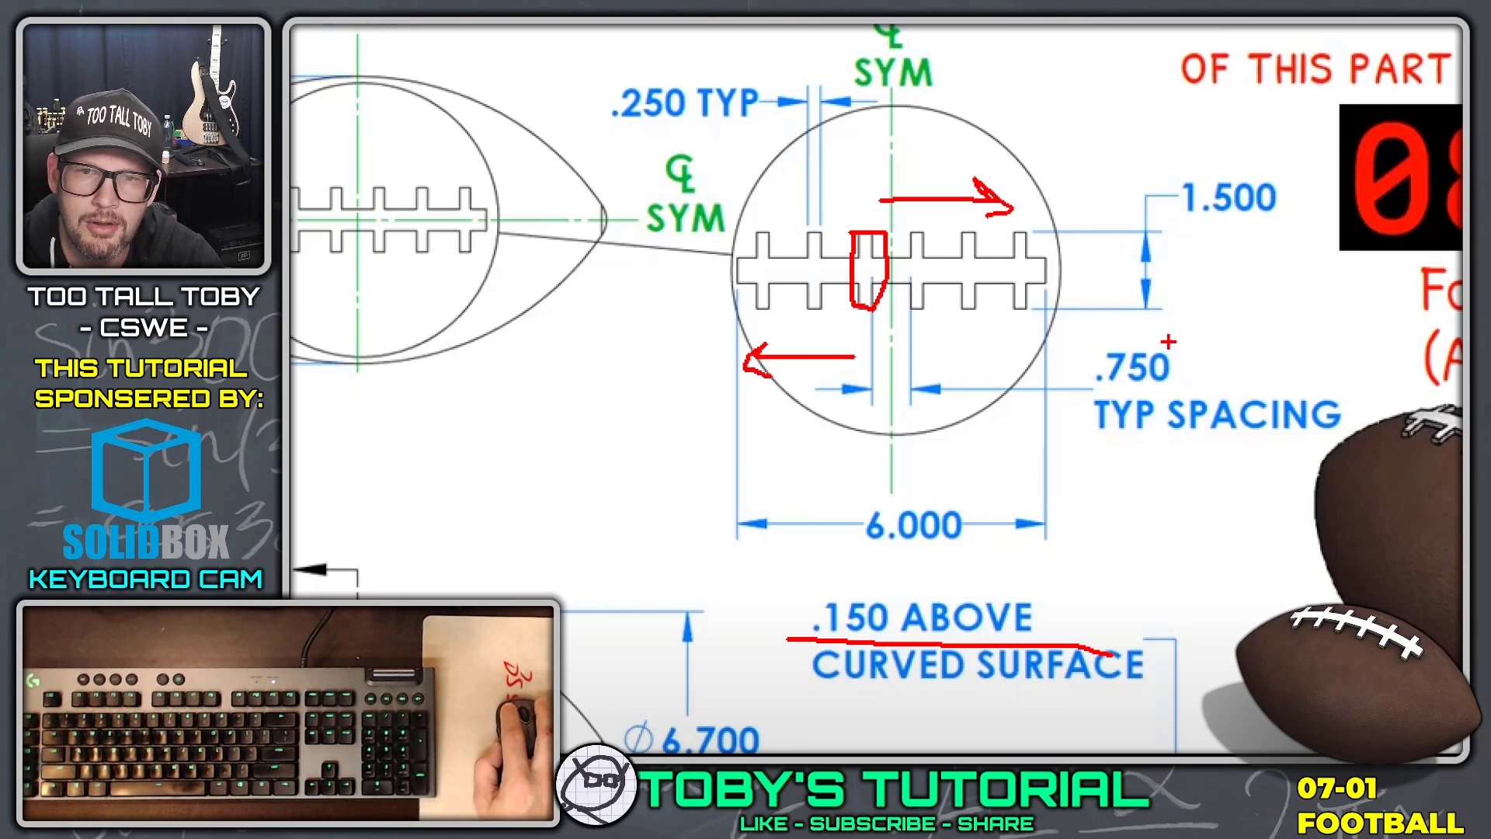
{"action": "mouse_move", "coordinate": [1174, 339]}
{"action": "left_mouse_down"}
{"action": "mouse_move", "coordinate": [1083, 354]}
{"action": "mouse_move", "coordinate": [1073, 407]}
{"action": "mouse_move", "coordinate": [1092, 455]}
{"action": "mouse_move", "coordinate": [1268, 456]}
{"action": "mouse_move", "coordinate": [1294, 419]}
{"action": "mouse_move", "coordinate": [1268, 366]}
{"action": "mouse_move", "coordinate": [1158, 348]}
{"action": "left_mouse_up"}
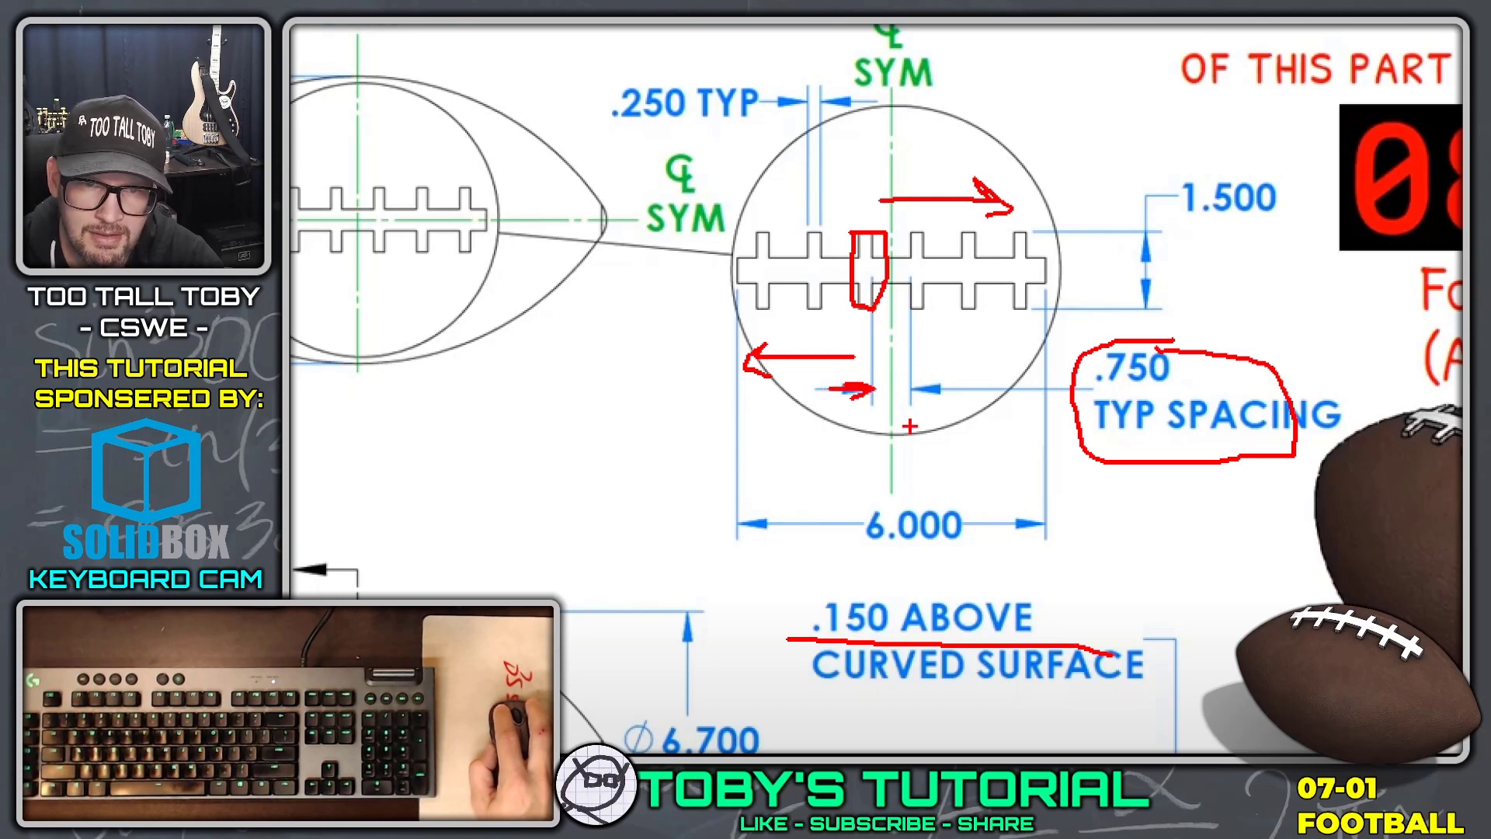
{"action": "mouse_move", "coordinate": [940, 470]}
{"action": "left_mouse_down"}
{"action": "mouse_move", "coordinate": [979, 473]}
{"action": "mouse_move", "coordinate": [974, 492]}
{"action": "mouse_move", "coordinate": [1065, 462]}
{"action": "mouse_move", "coordinate": [1035, 514]}
{"action": "left_mouse_up"}
{"action": "mouse_move", "coordinate": [1075, 480]}
{"action": "left_mouse_down"}
{"action": "mouse_move", "coordinate": [1094, 532]}
{"action": "mouse_move", "coordinate": [1142, 482]}
{"action": "left_mouse_up"}
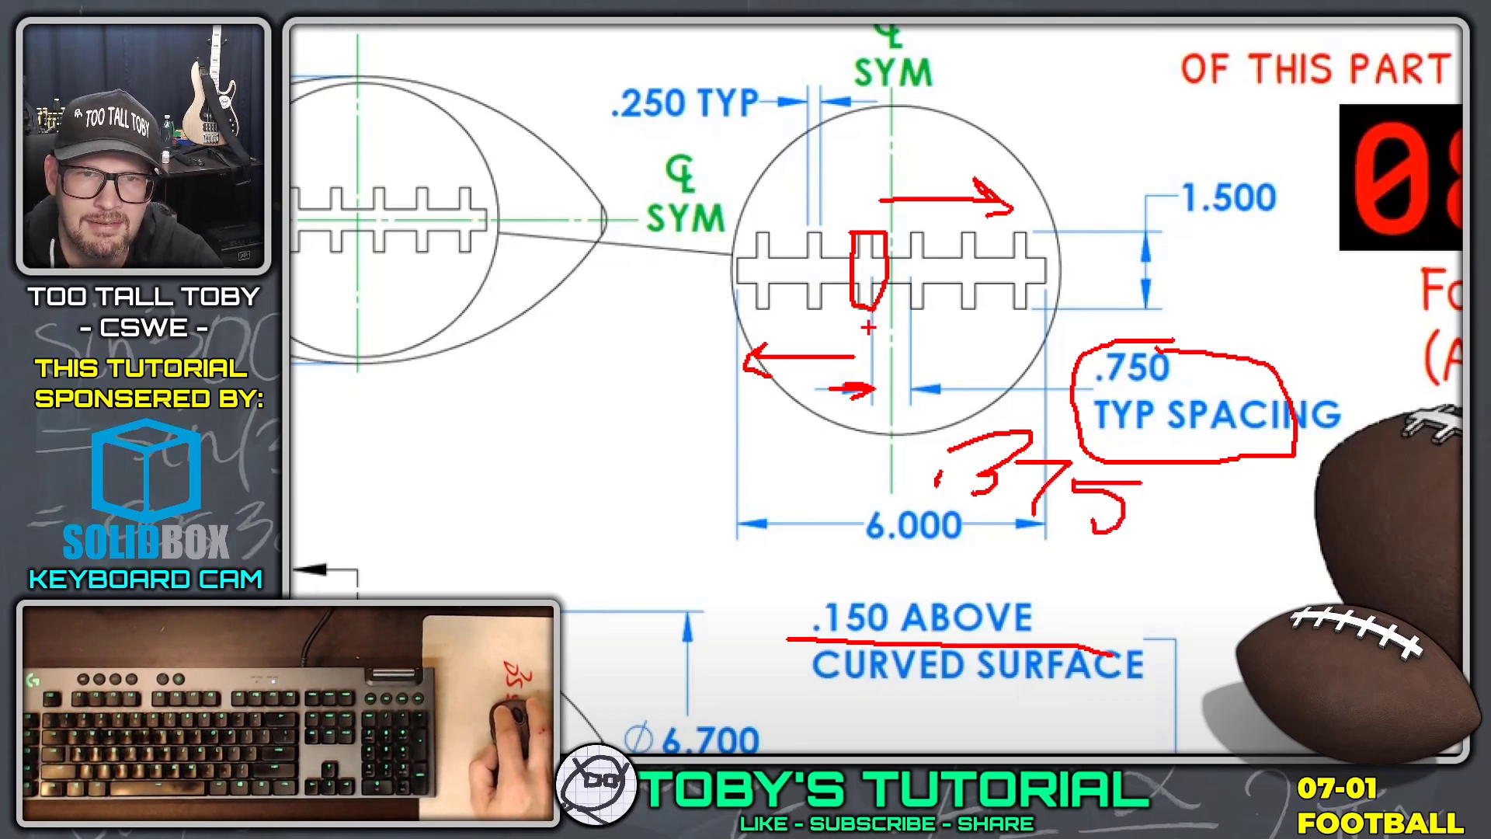
{"action": "left_click_drag", "start_coordinate": [1097, 386], "coordinate": [1144, 382]}
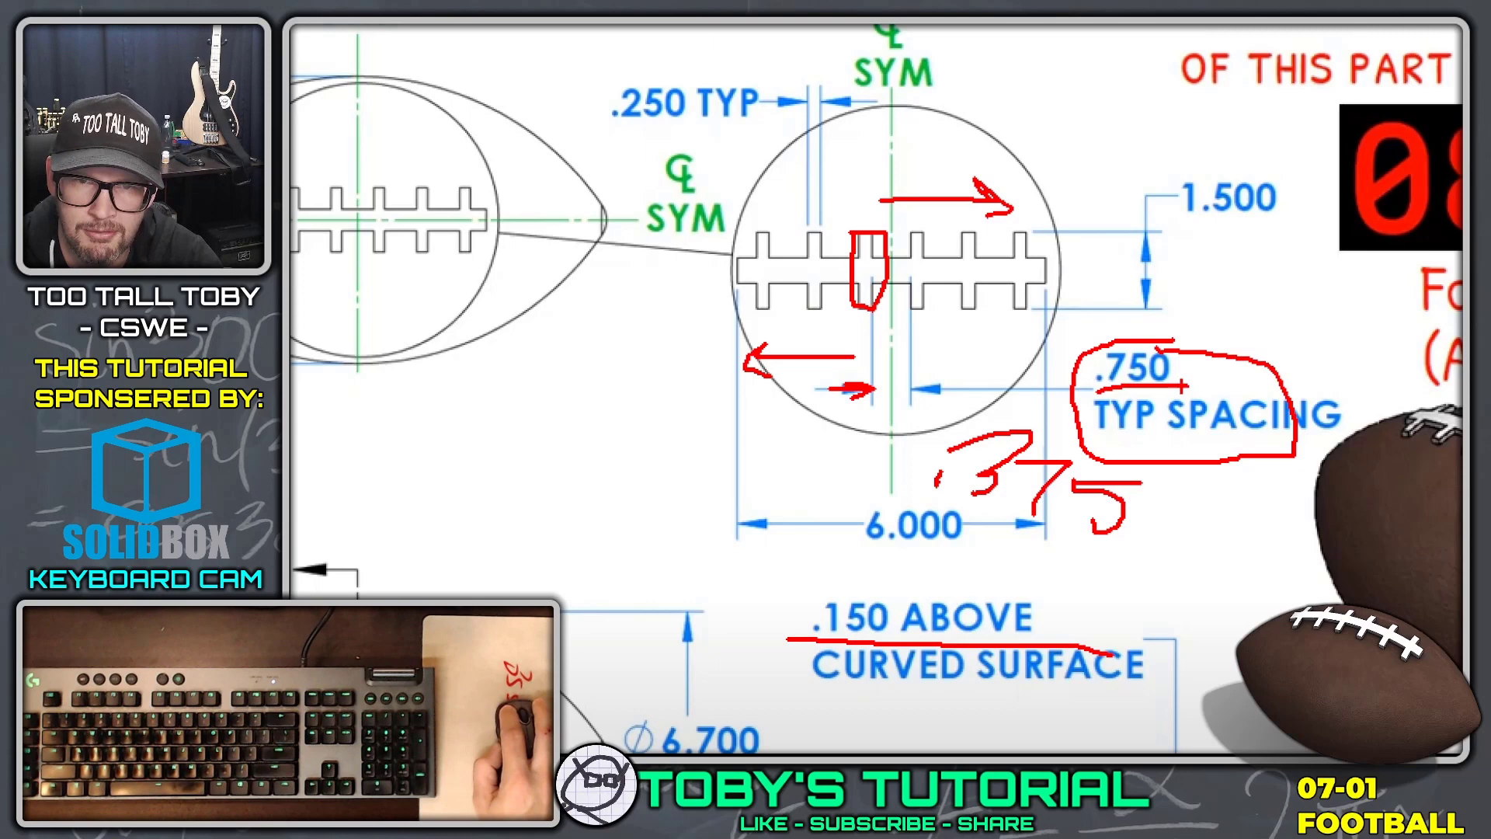
{"action": "left_click_drag", "start_coordinate": [615, 131], "coordinate": [705, 144]}
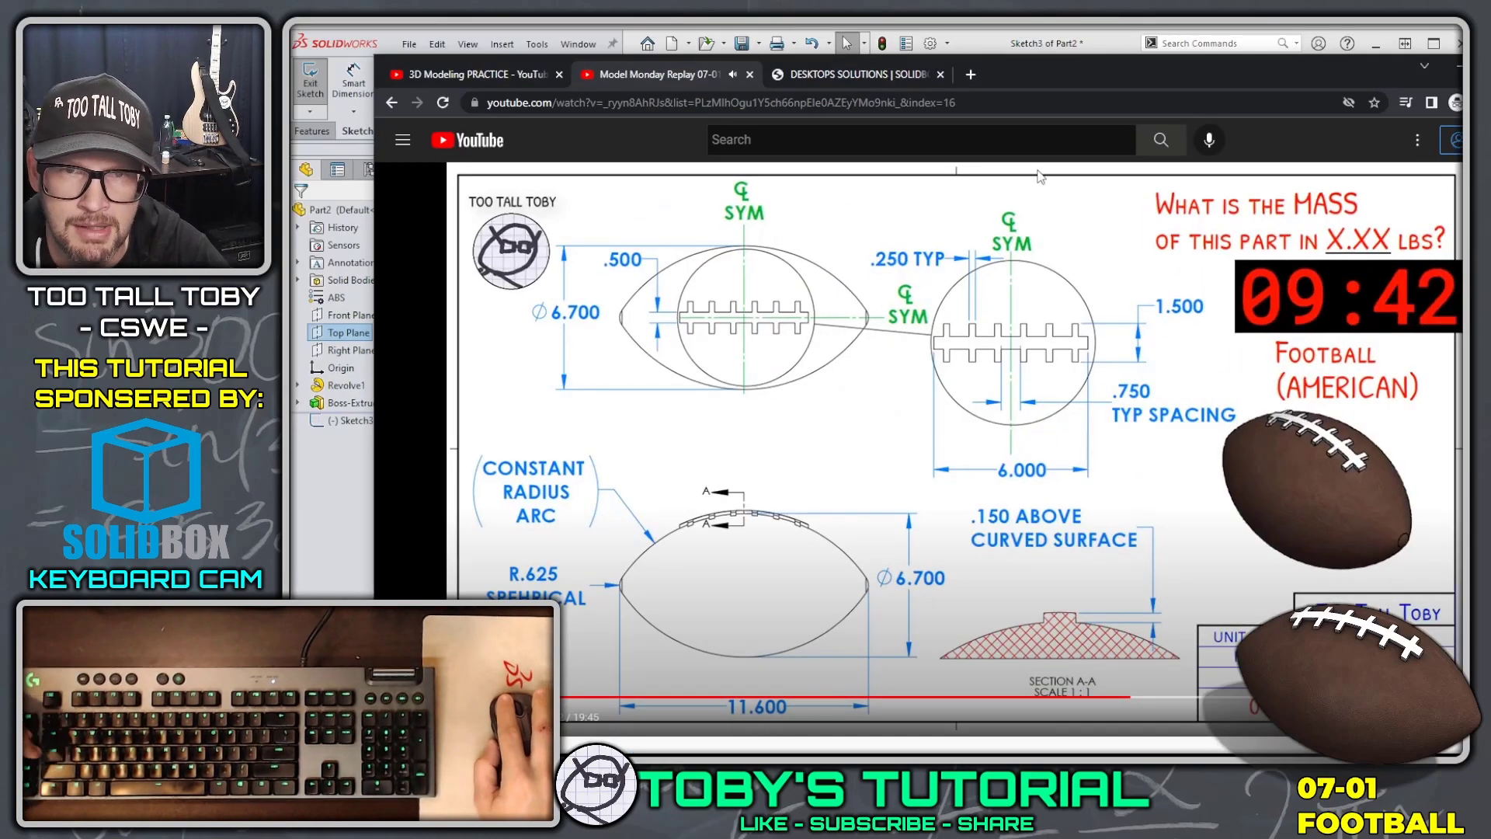
{"action": "left_click", "coordinate": [1451, 67]}
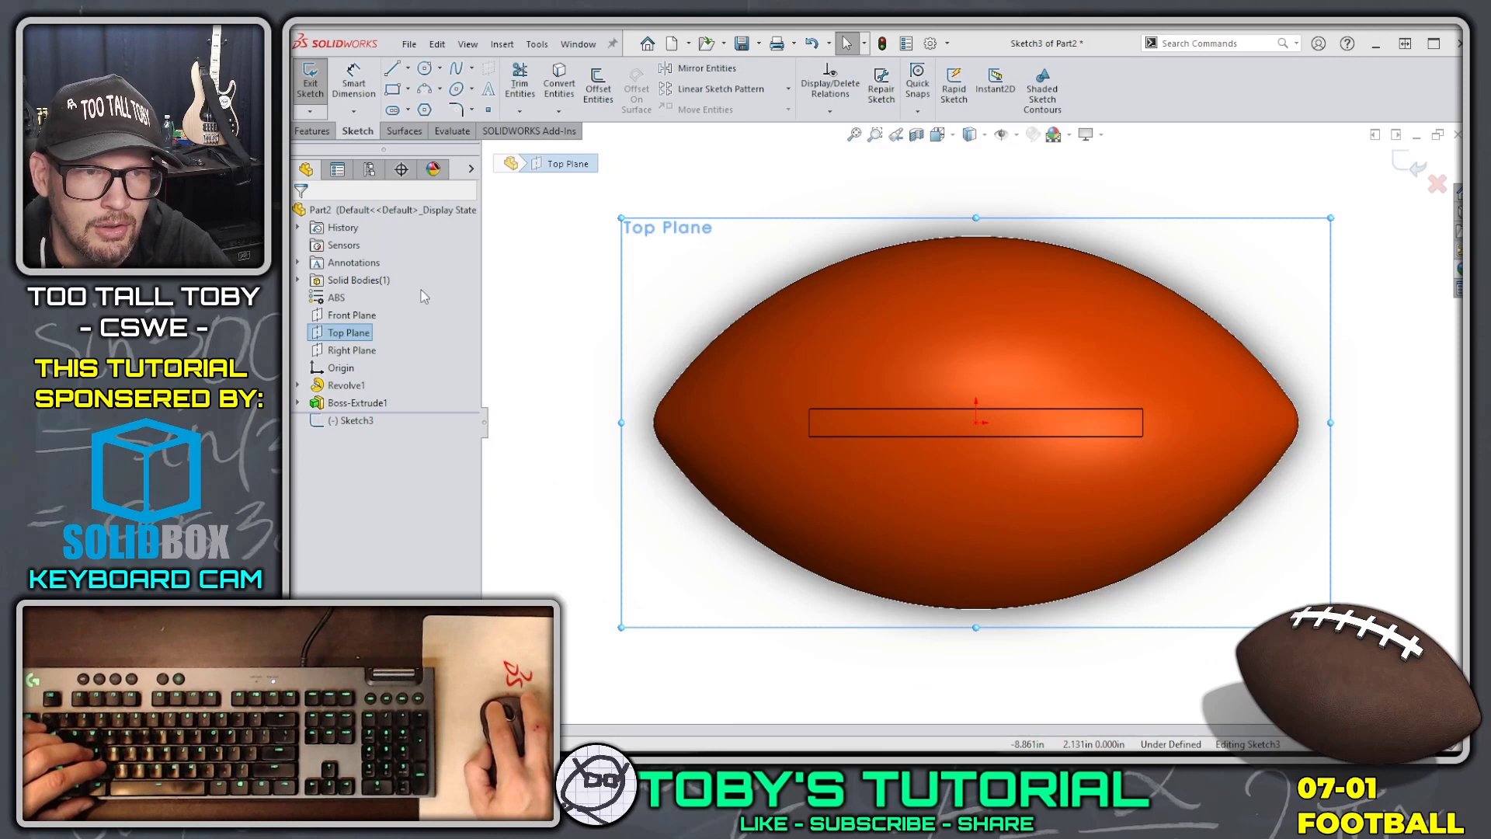
Sketch a narrow vertical corner rectangle across the lace strip near the origin, 1.5 in tall and 0.25 in wide.
{"action": "left_click", "coordinate": [829, 247]}
{"action": "key", "text": "s"}
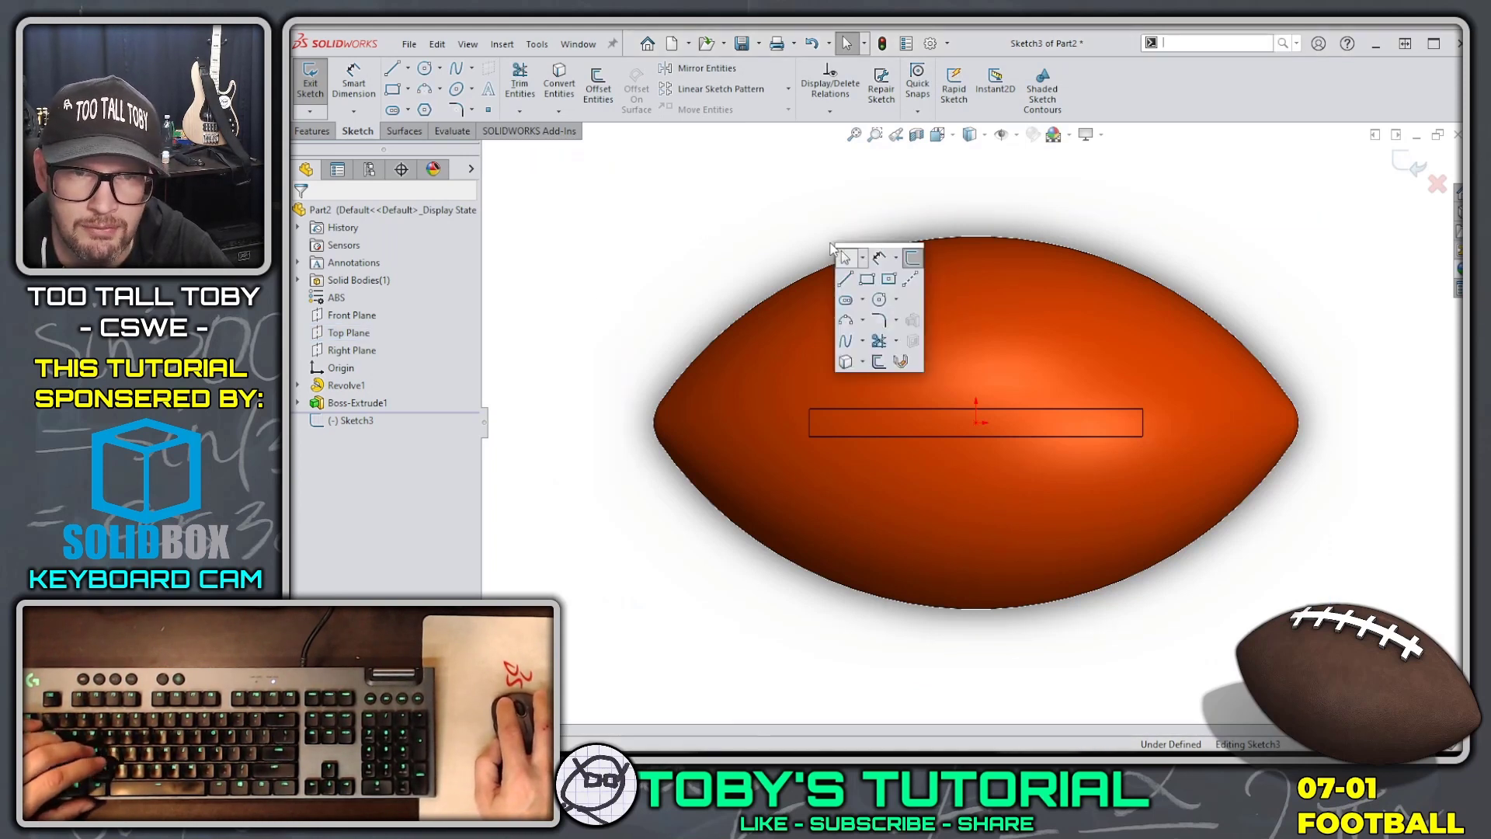
{"action": "left_click", "coordinate": [867, 278]}
{"action": "left_click", "coordinate": [930, 378]}
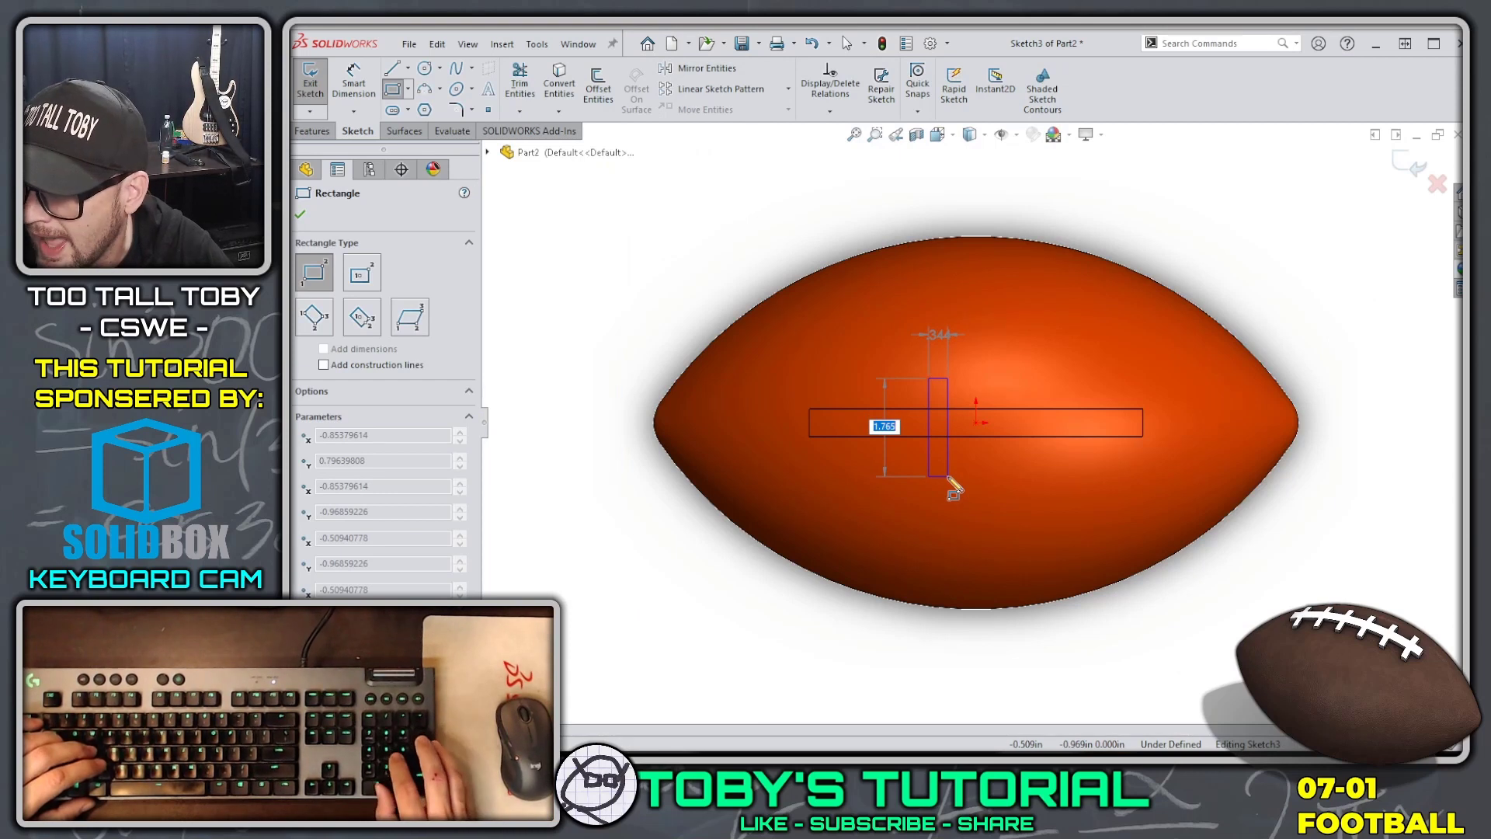
{"action": "type", "text": "1.5"}
{"action": "key", "text": "Tab"}
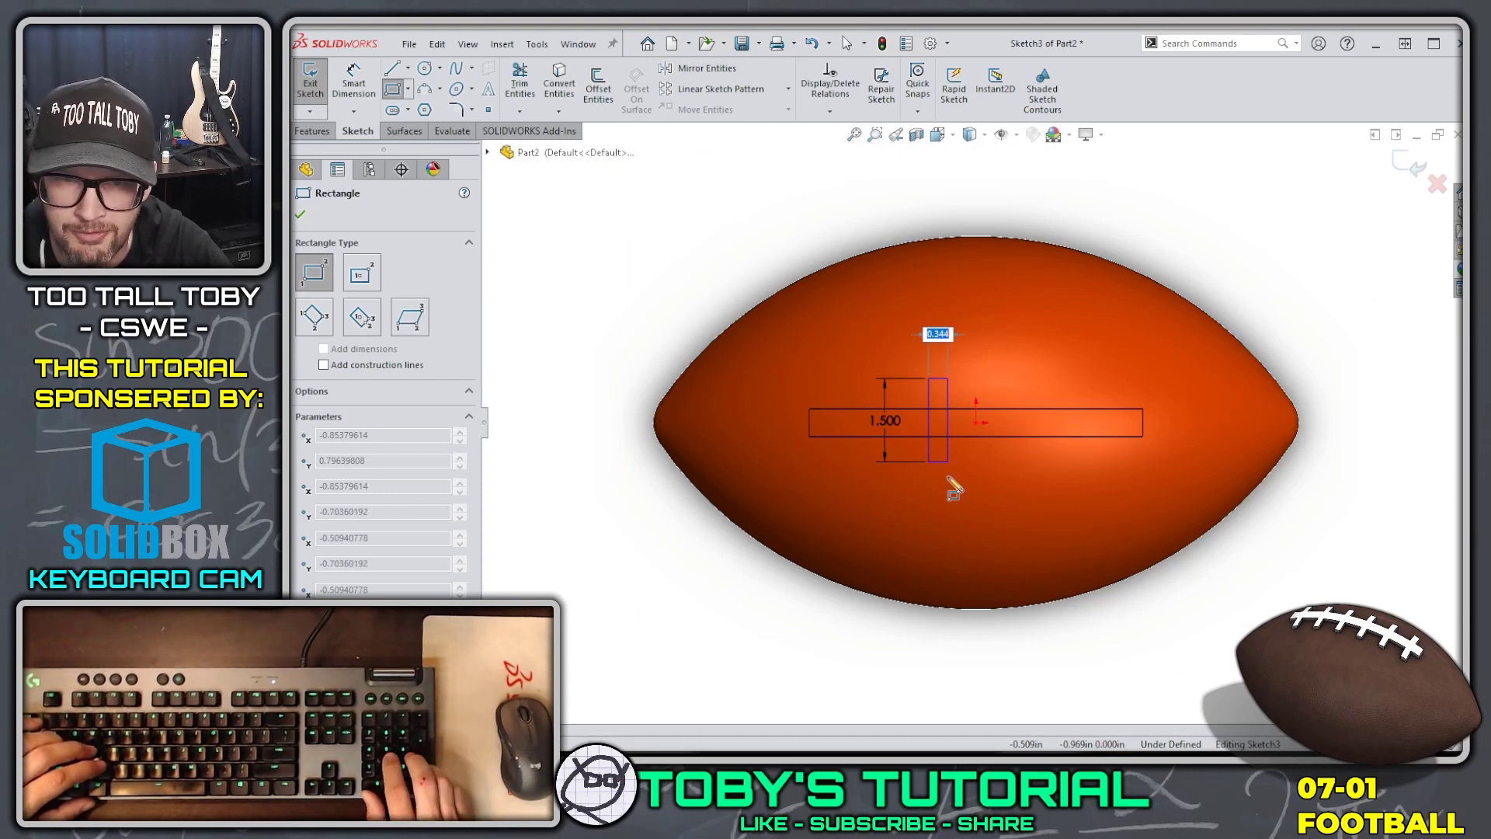
{"action": "type", "text": ".25"}
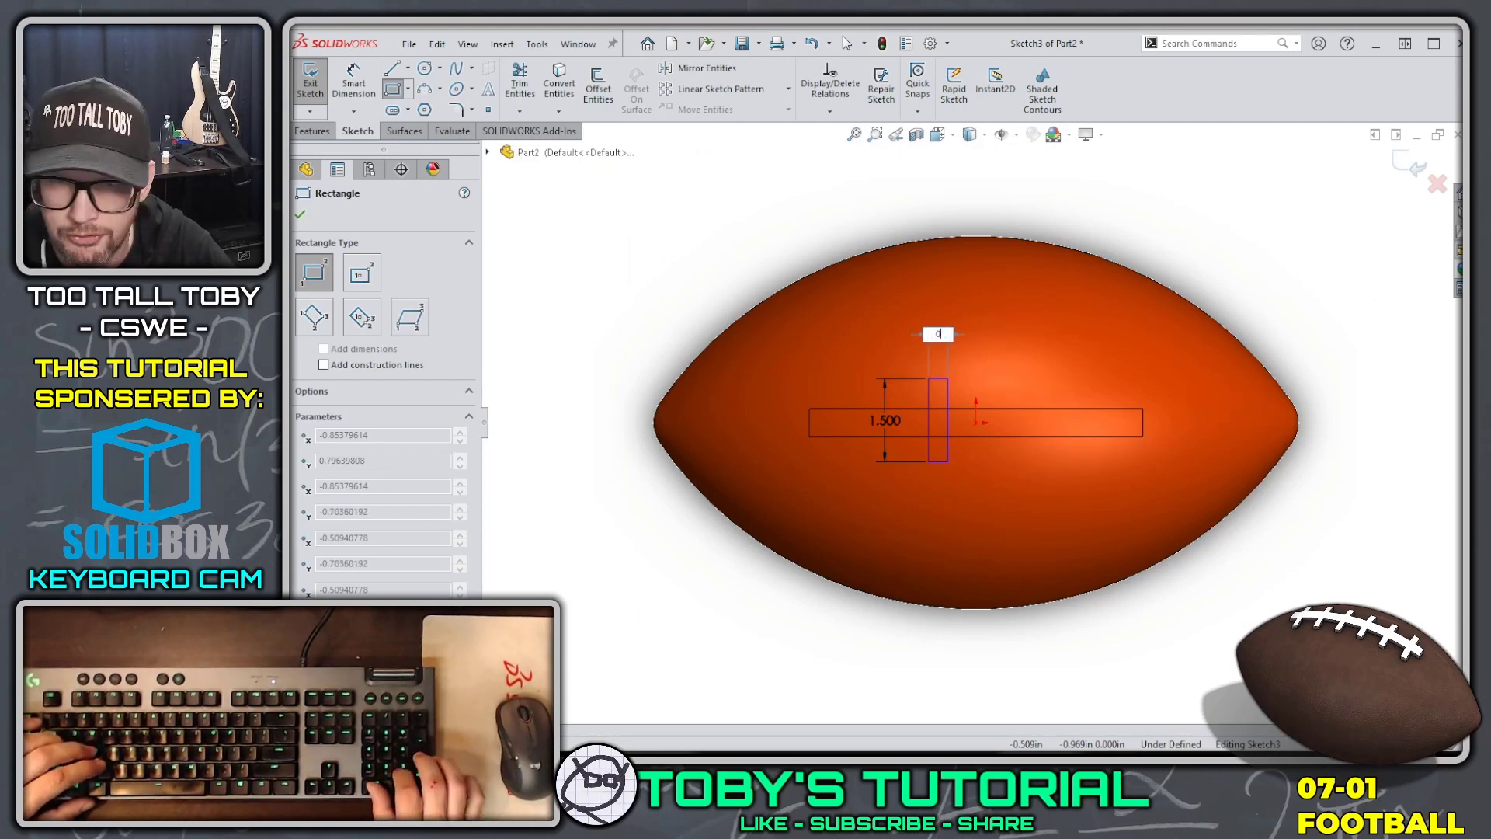
{"action": "key", "text": "Return"}
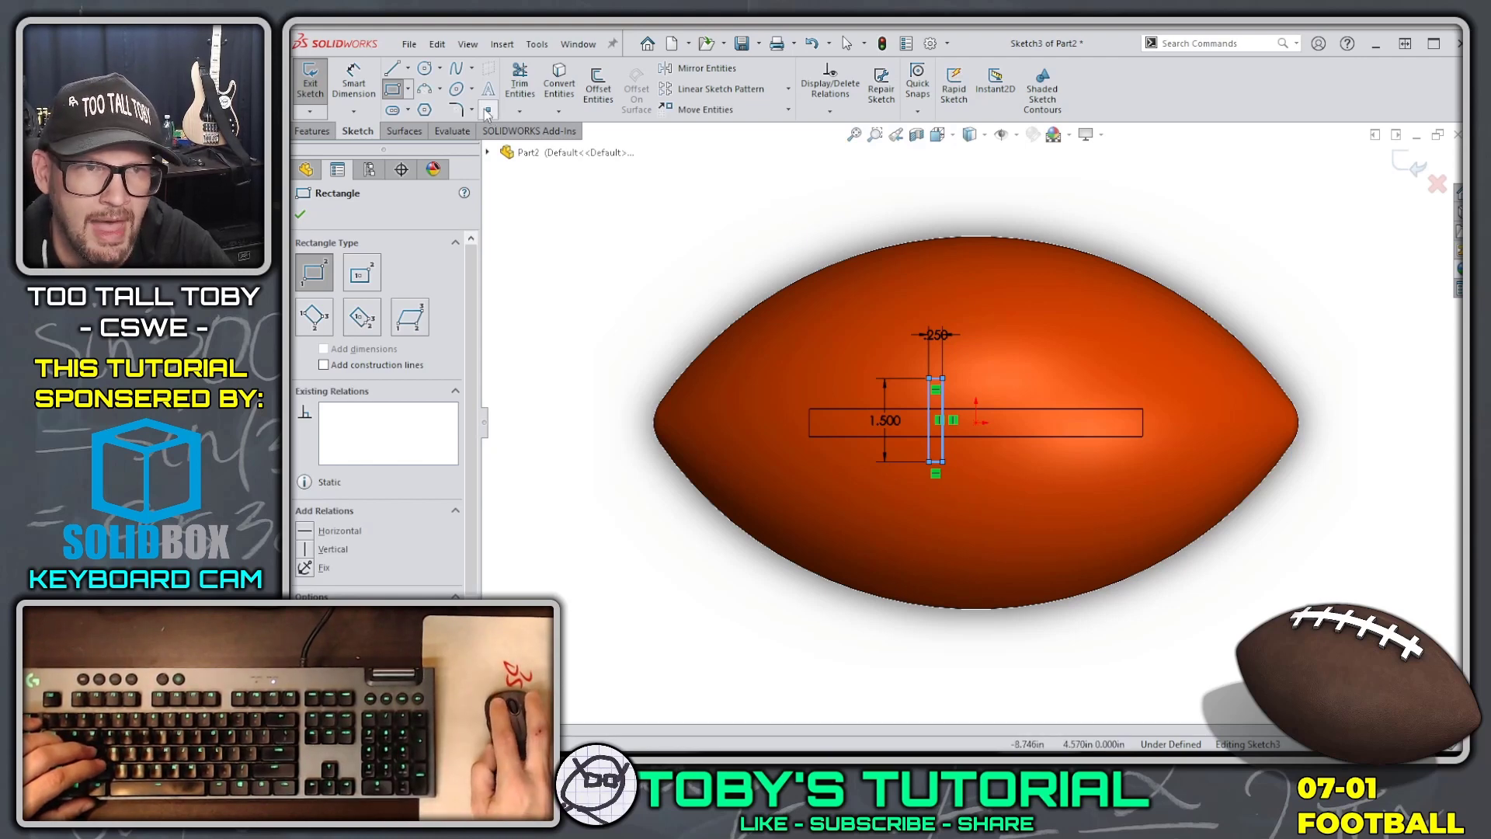
Add a Horizontal relation between the midpoint of the stitch rectangle's edge nearest the center and the origin.
{"action": "scroll", "coordinate": [952, 394], "scroll_direction": "up", "scroll_amount": 5}
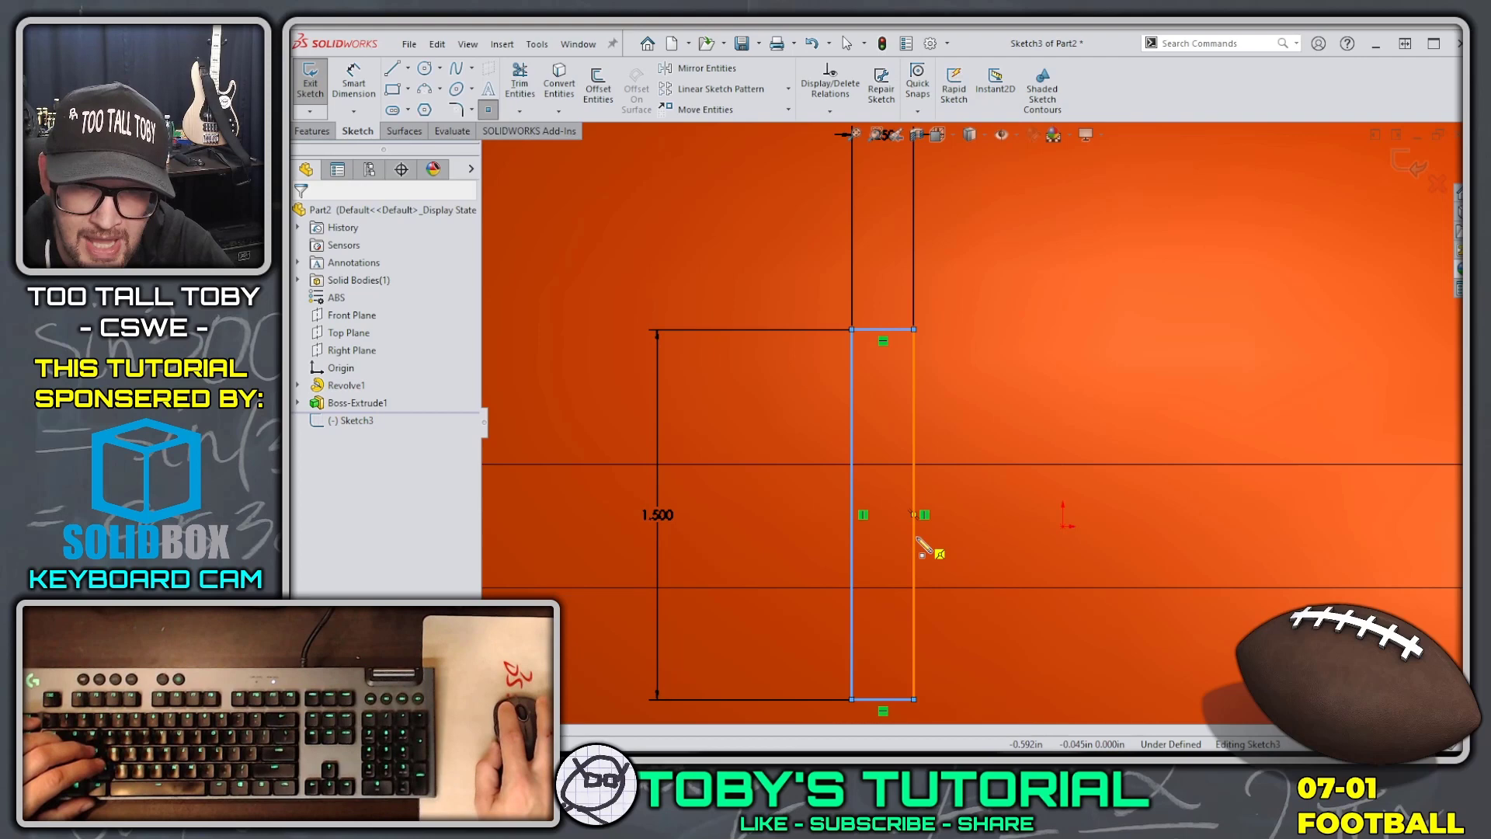
{"action": "key", "text": "Escape"}
{"action": "key", "text": "Escape"}
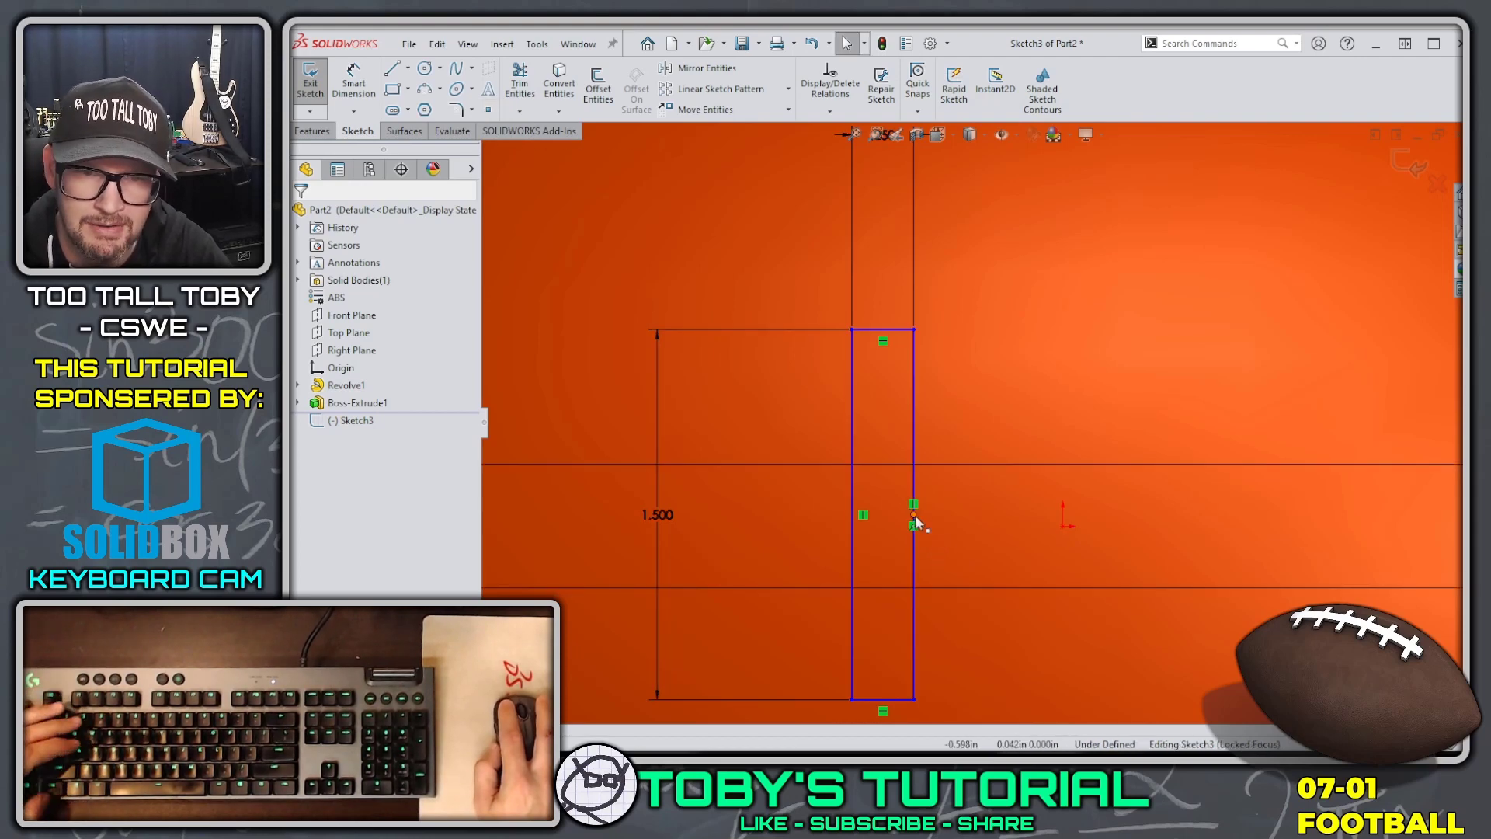
{"action": "left_click", "coordinate": [915, 514]}
{"action": "left_click", "coordinate": [1063, 526], "text": "ctrl"}
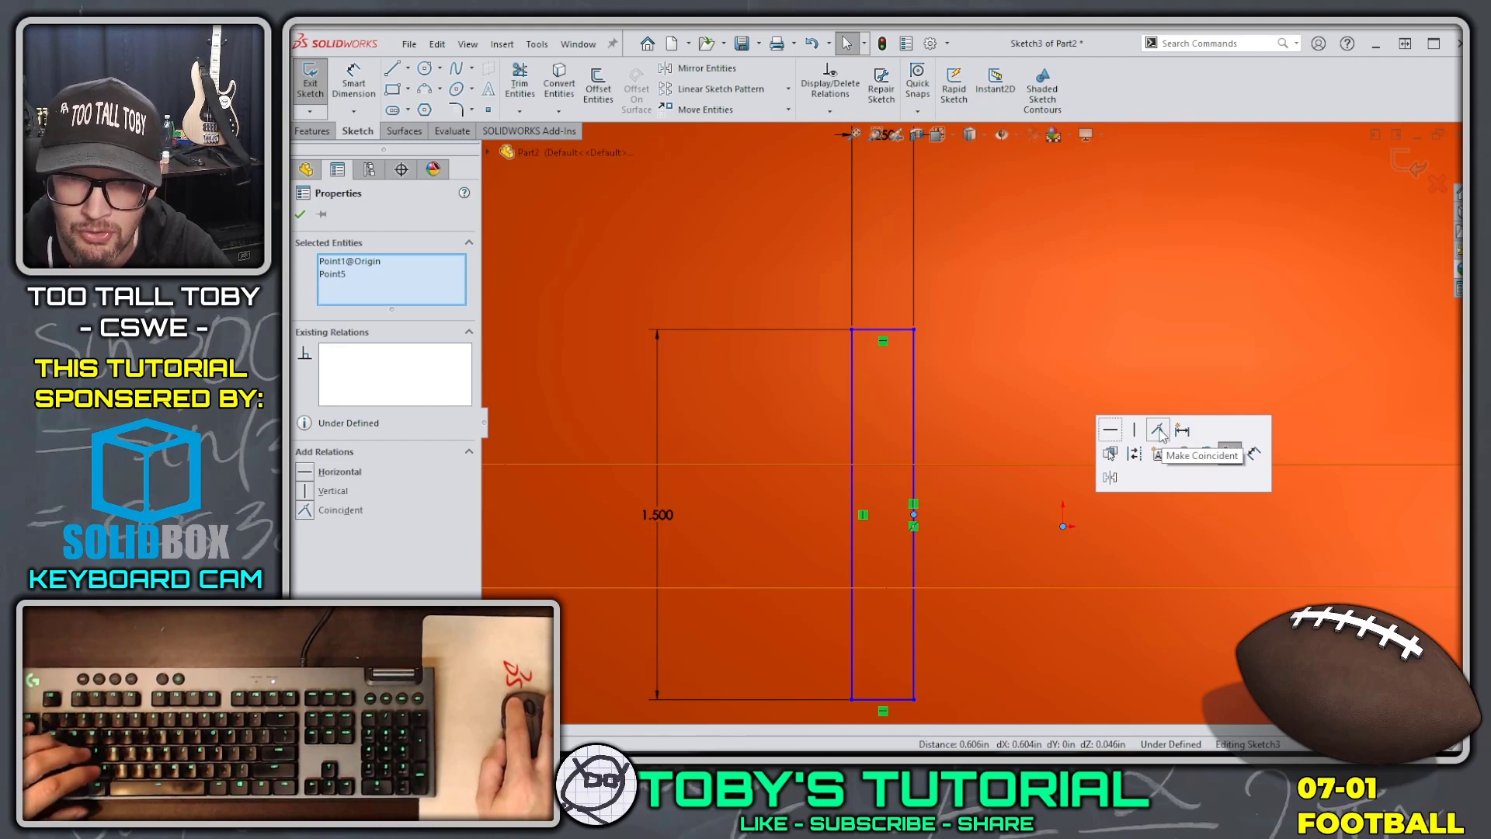
{"action": "left_click", "coordinate": [1110, 429]}
{"action": "key", "text": "f"}
{"action": "scroll", "coordinate": [1026, 501], "scroll_direction": "up", "scroll_amount": 3}
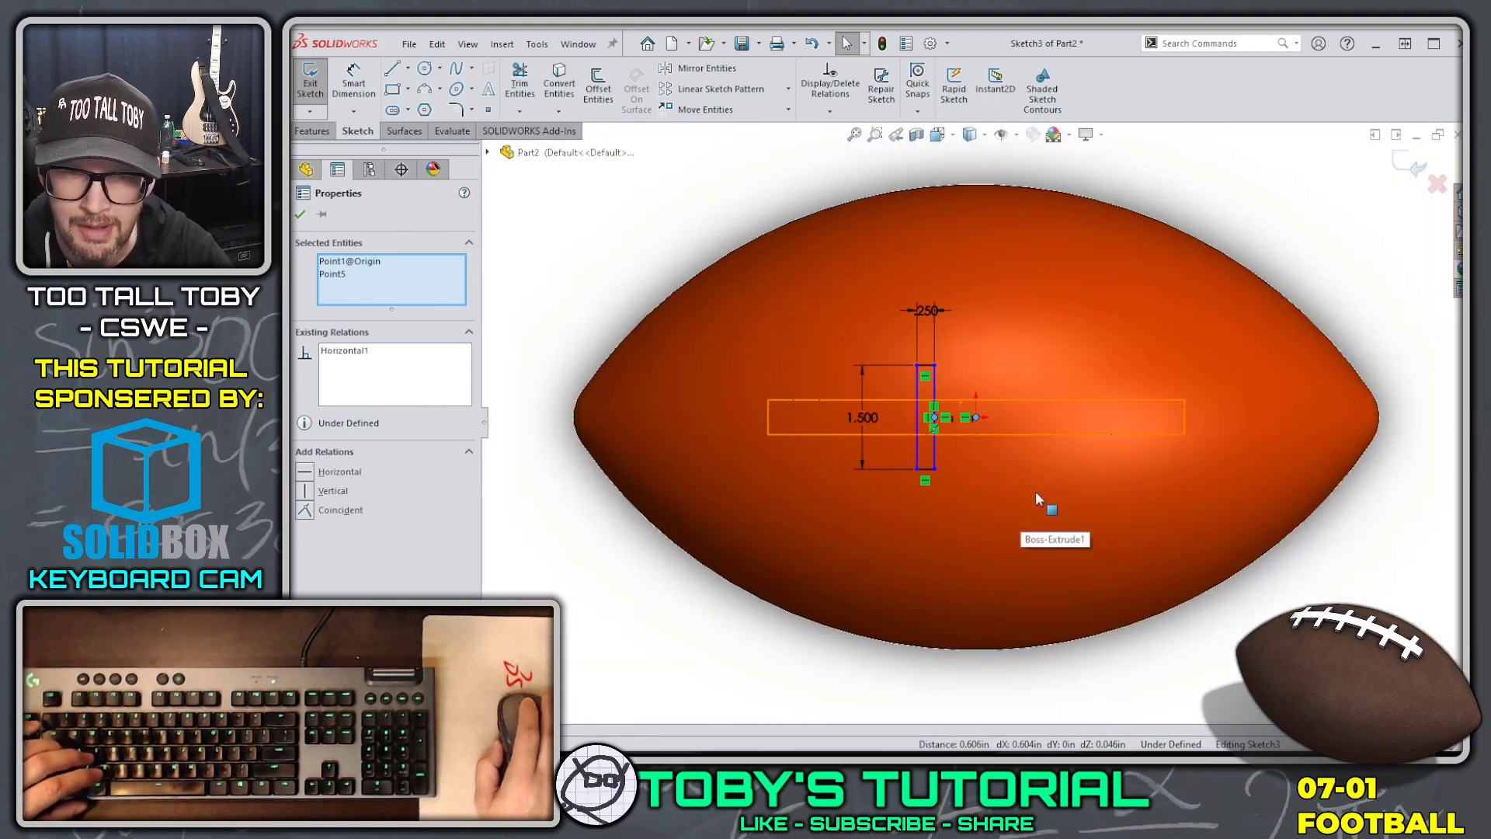
{"action": "key", "text": "Escape"}
Dimension the stitch rectangle's edge nearest the center at 0.375 in from the origin.
{"action": "key", "text": "s"}
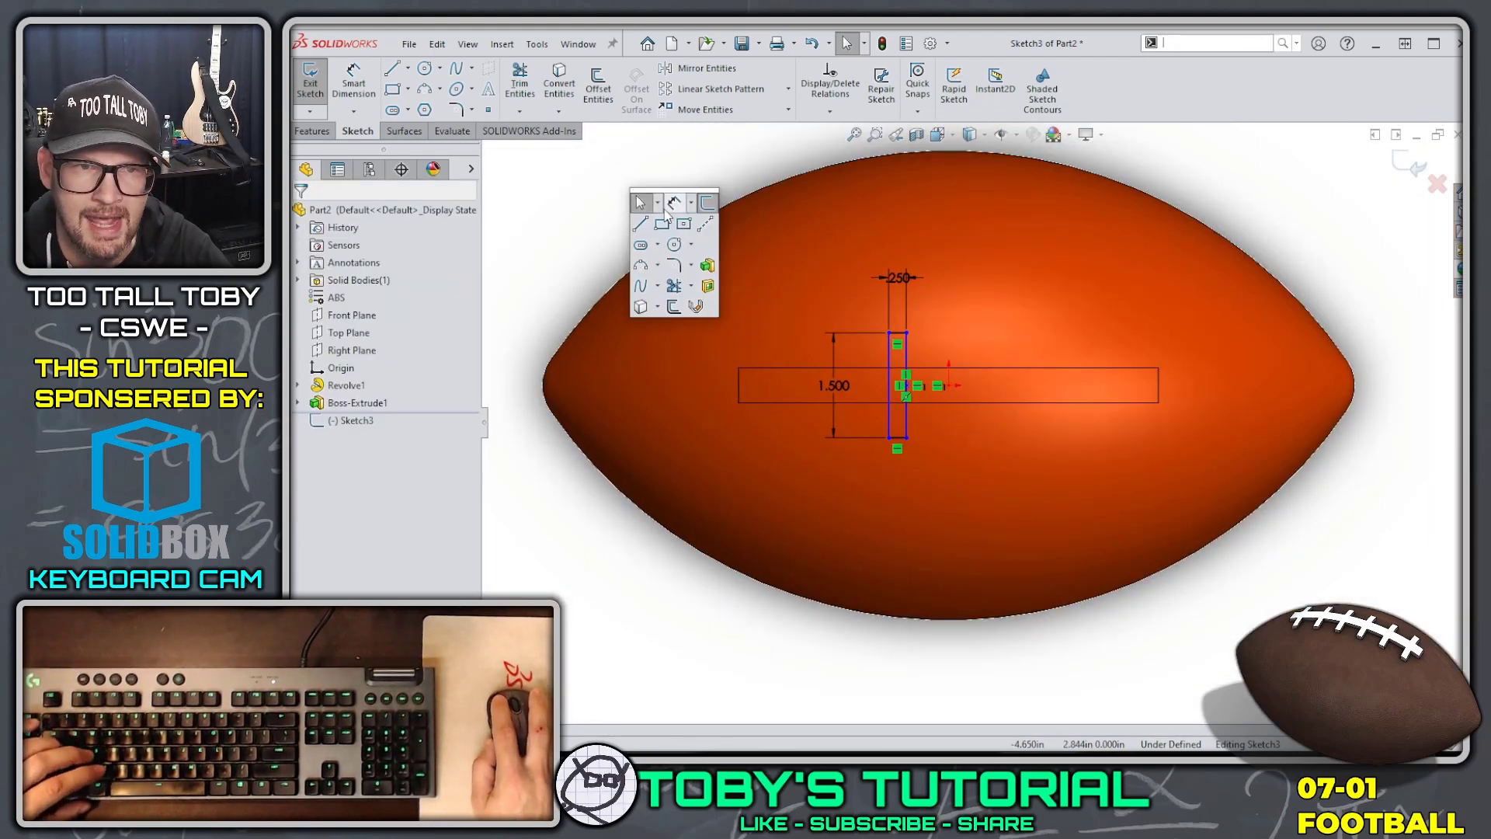
{"action": "left_click", "coordinate": [671, 214]}
{"action": "left_click", "coordinate": [949, 385]}
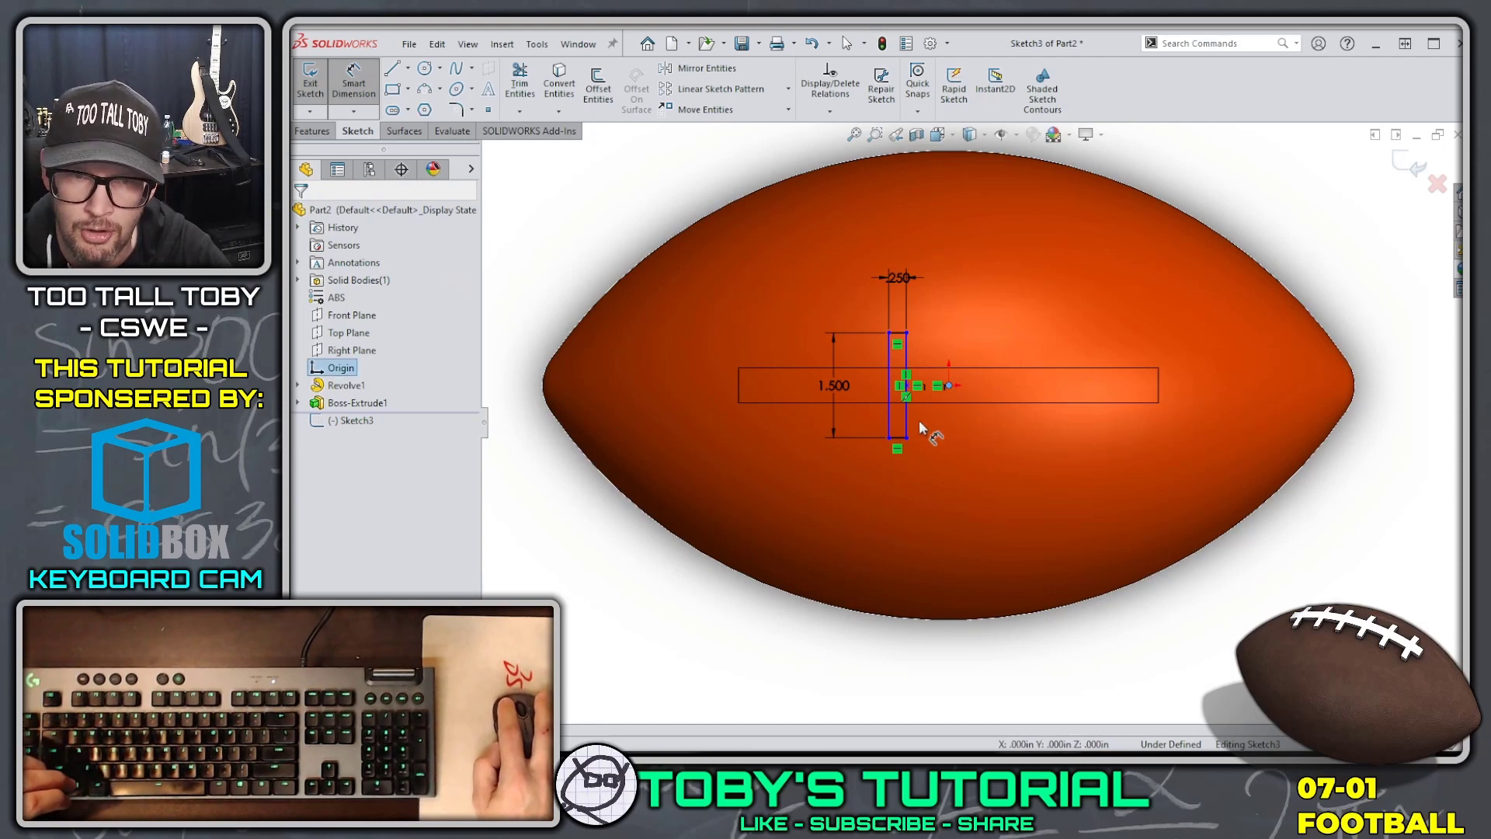
{"action": "left_click", "coordinate": [907, 429]}
{"action": "left_click", "coordinate": [1032, 516]}
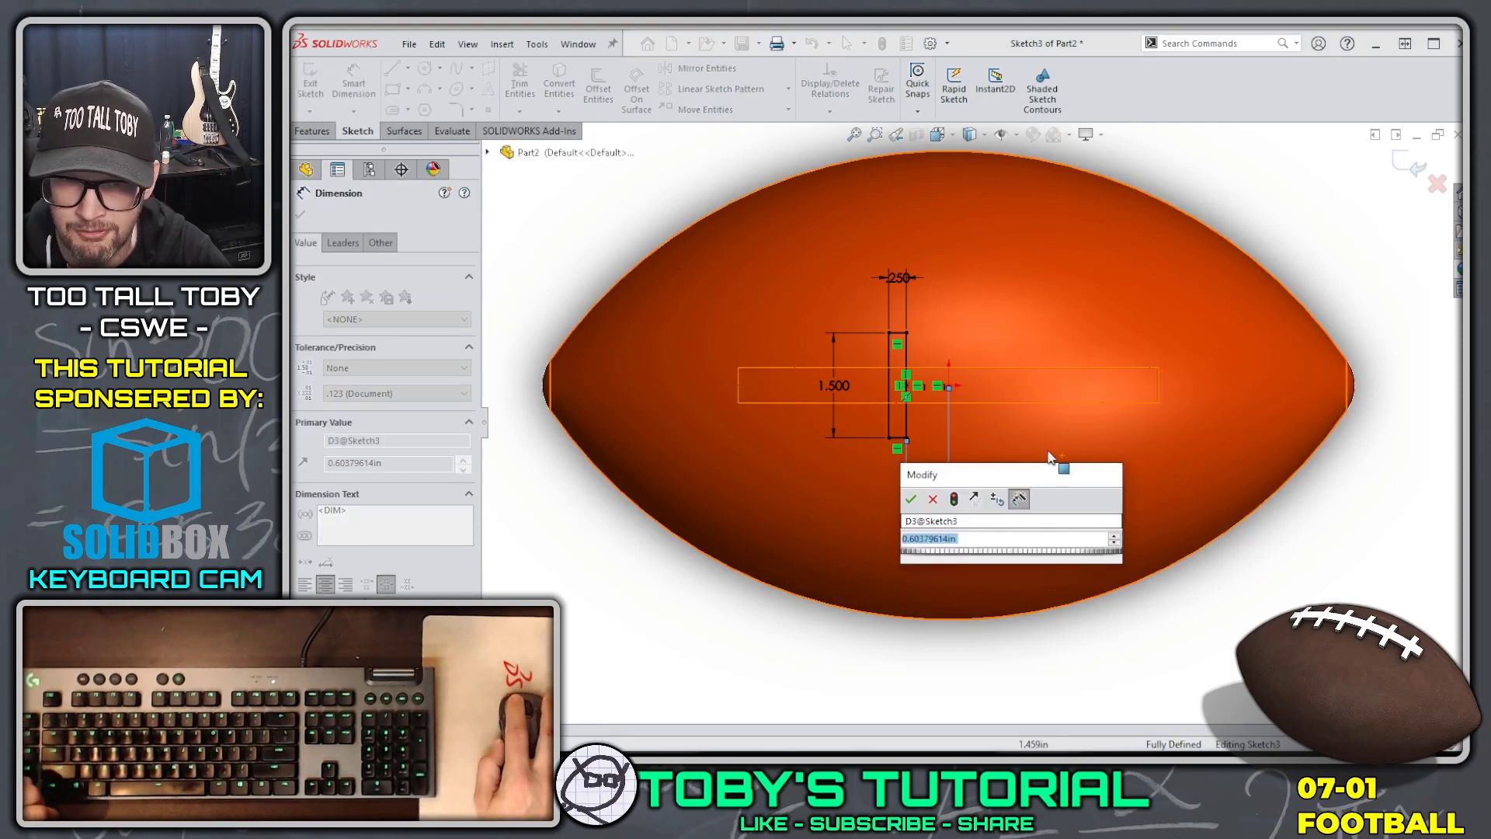
{"action": "type", "text": "0.375"}
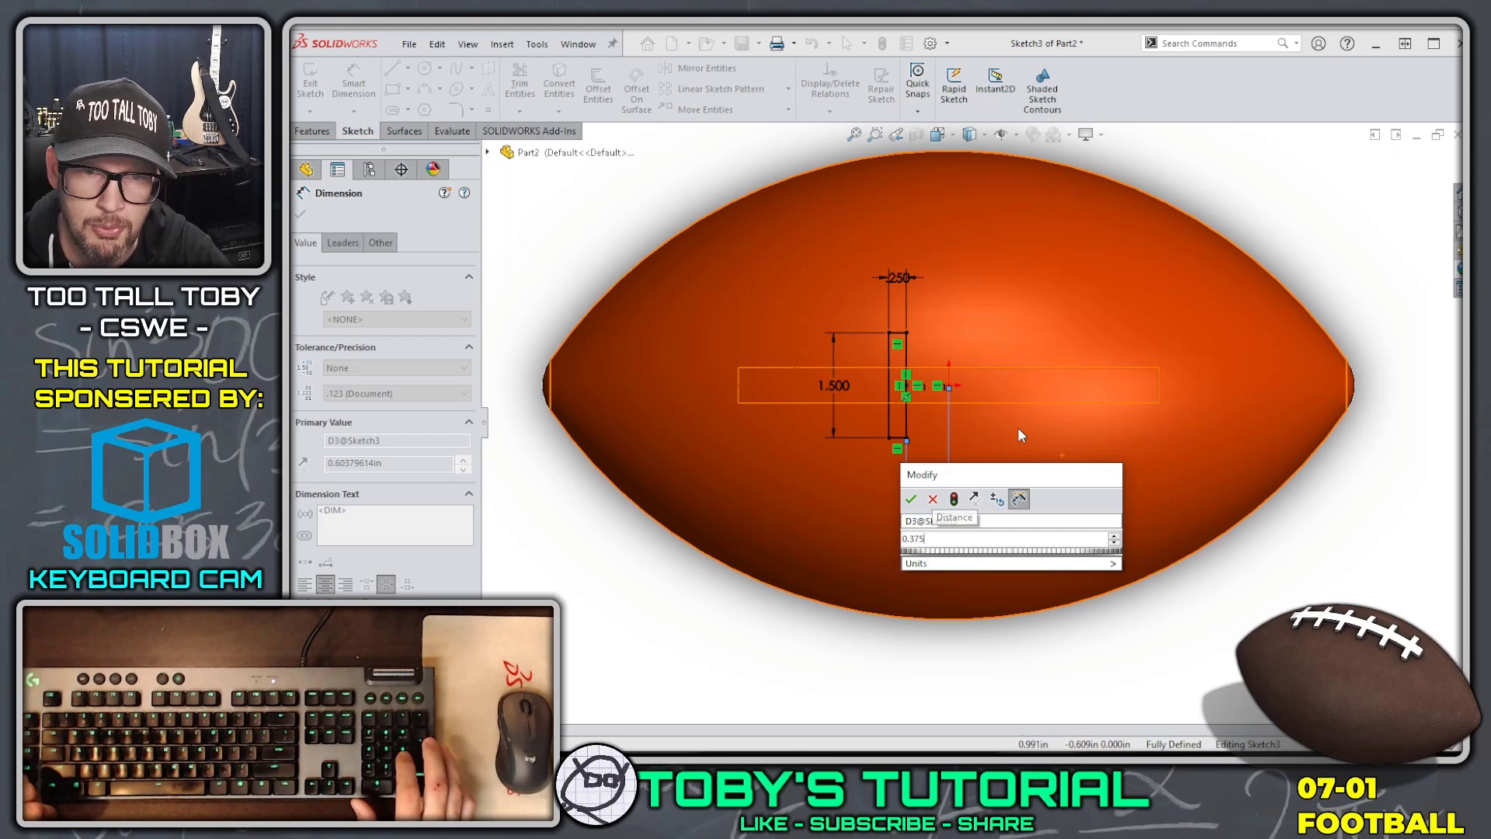
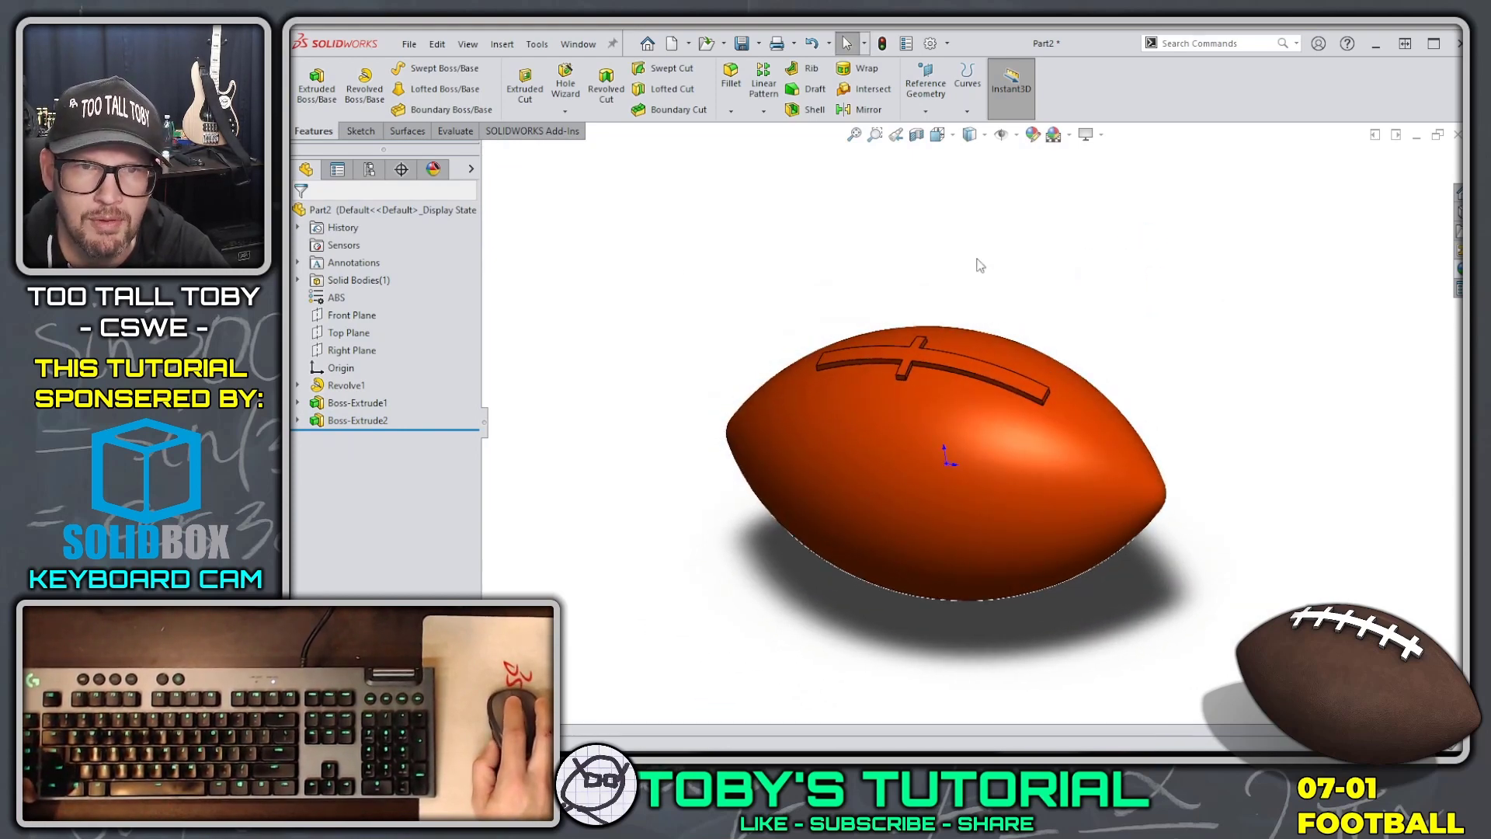
Start a linear pattern and choose the cross stitch extrusion as the feature to pattern.
{"action": "left_click", "coordinate": [755, 99]}
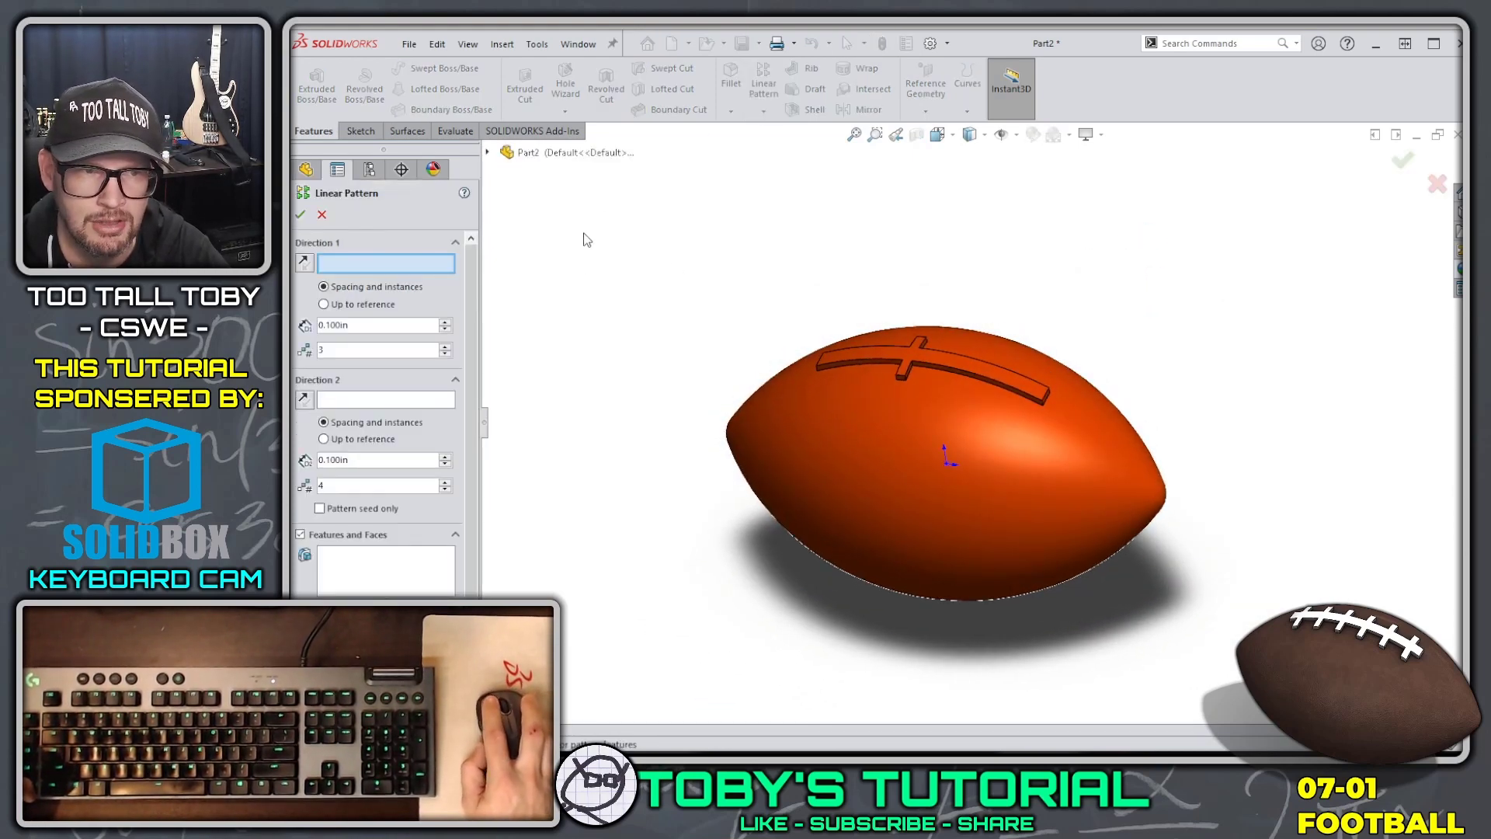
{"action": "left_click", "coordinate": [371, 564]}
{"action": "scroll", "coordinate": [955, 388], "scroll_direction": "down", "scroll_amount": 10}
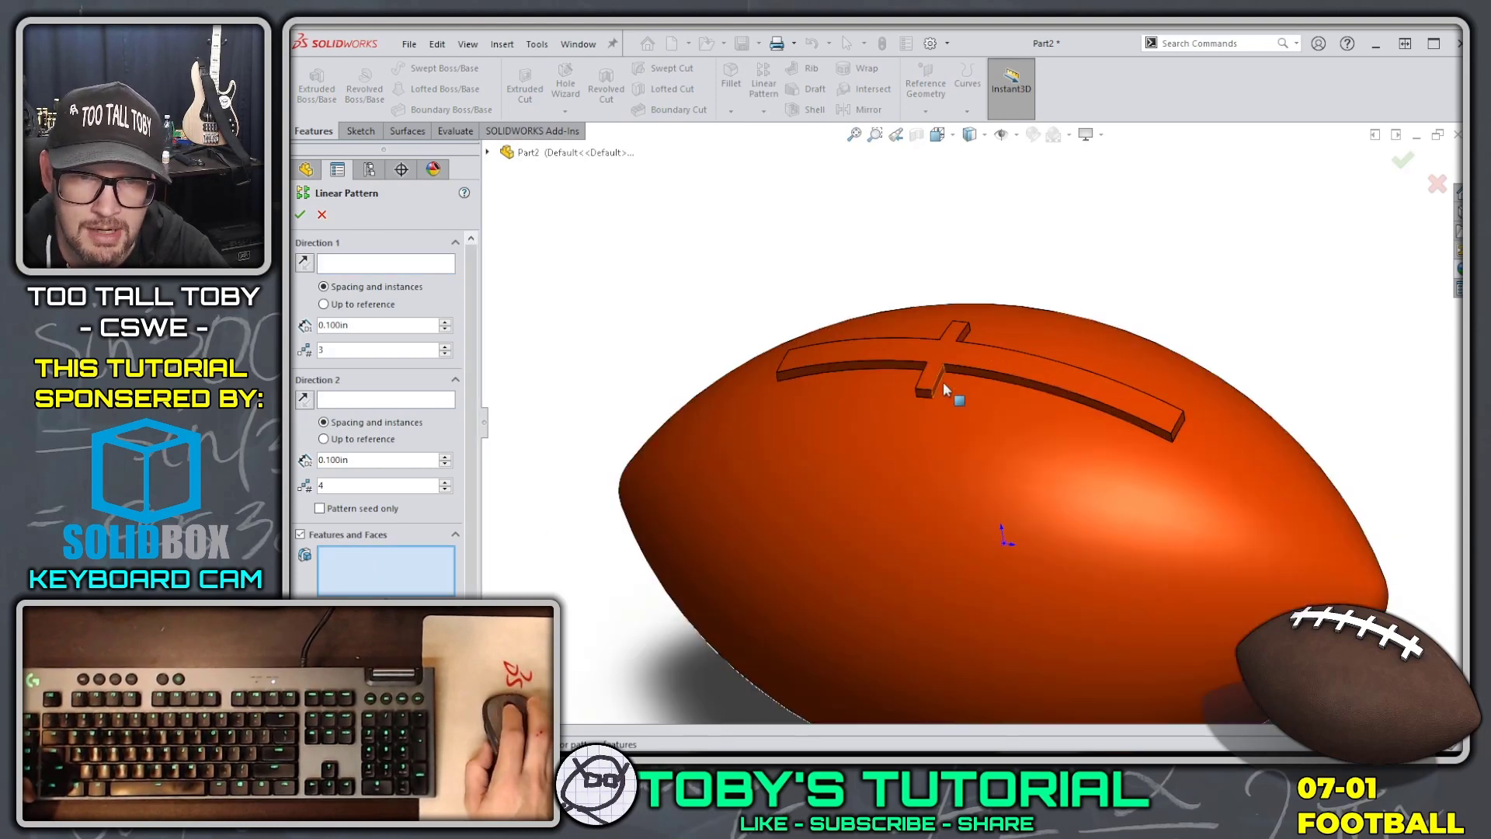
{"action": "left_click", "coordinate": [882, 399]}
{"action": "scroll", "coordinate": [885, 407], "scroll_direction": "up", "scroll_amount": 10}
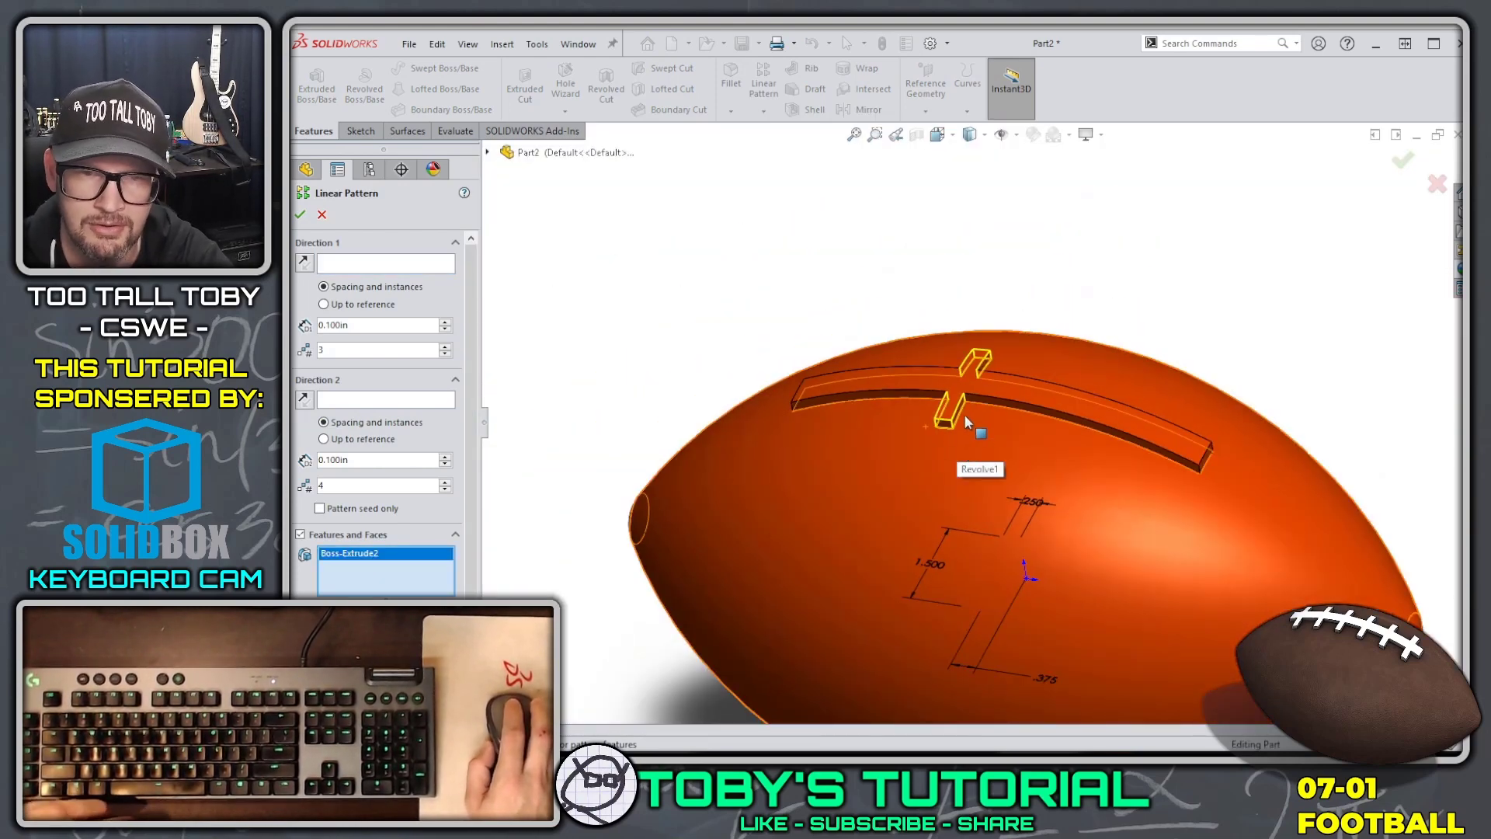
{"action": "middle_click_drag", "start_coordinate": [951, 424], "coordinate": [1252, 564]}
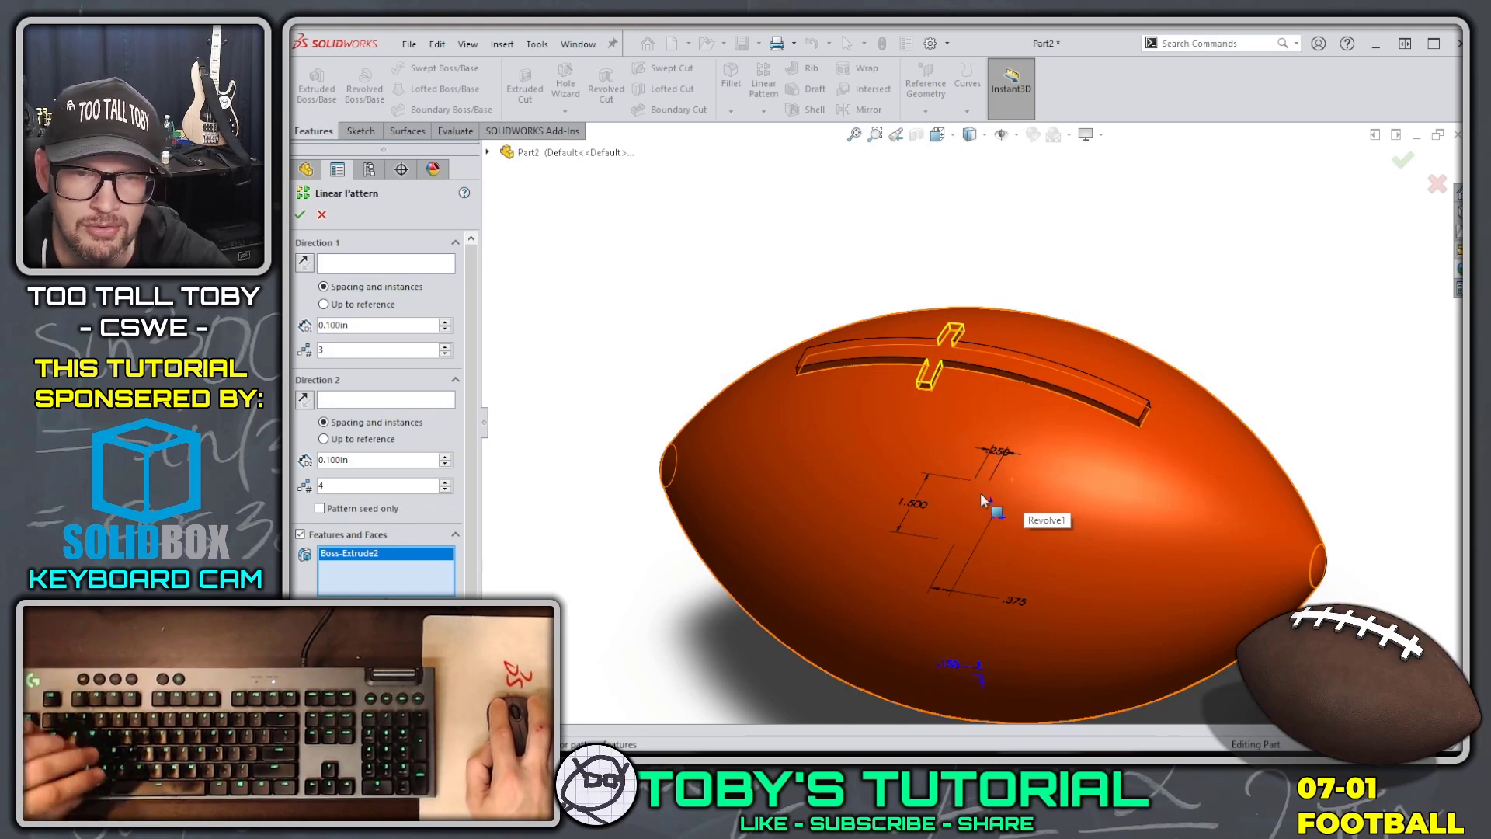
Show the football's revolve sketch and use its straight lengthwise line as the first pattern direction.
{"action": "left_click", "coordinate": [488, 152]}
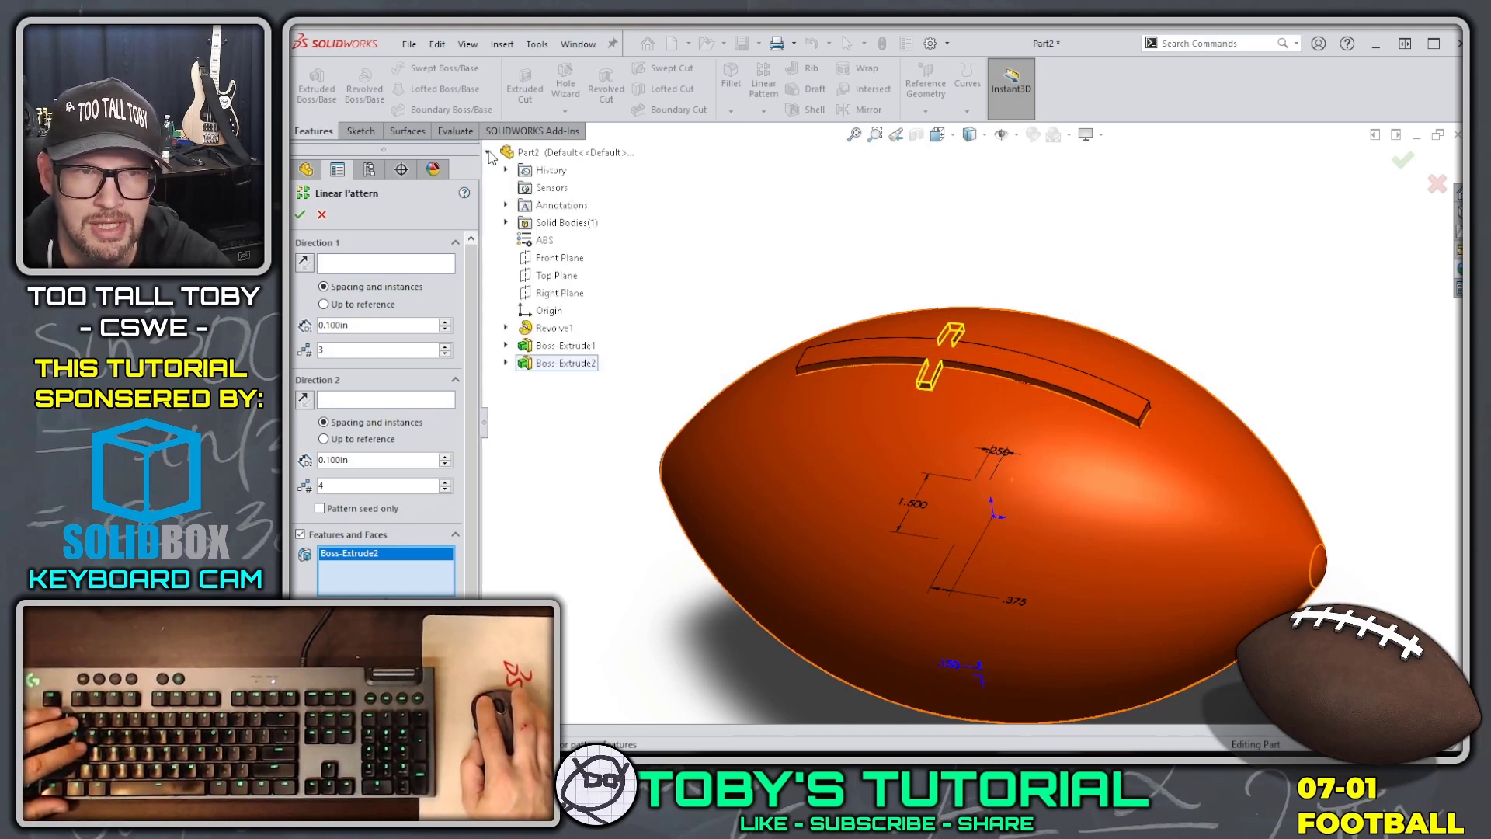
{"action": "left_click", "coordinate": [505, 327]}
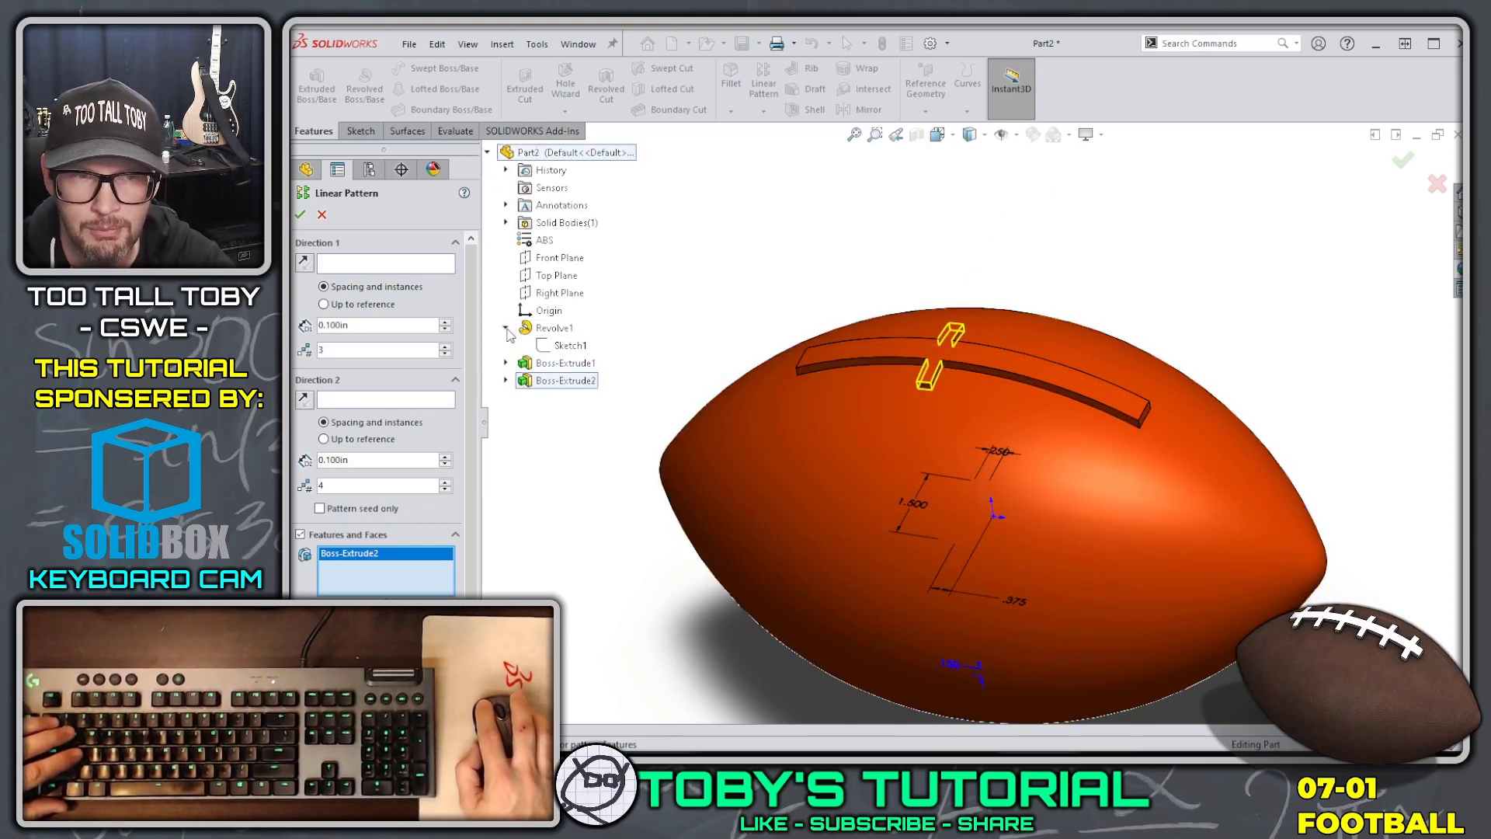
{"action": "right_click", "coordinate": [577, 349]}
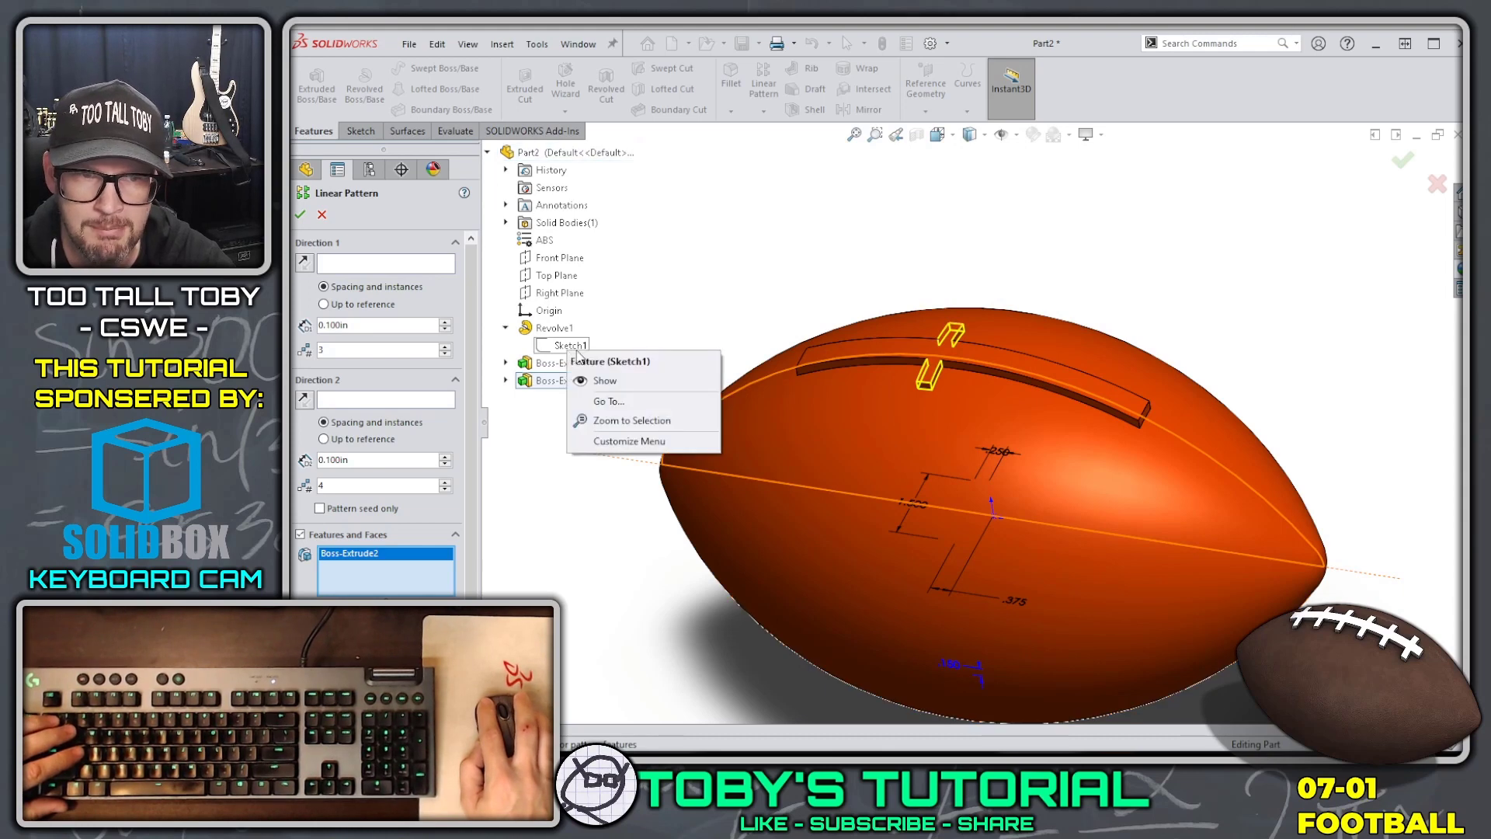
{"action": "left_click", "coordinate": [604, 381]}
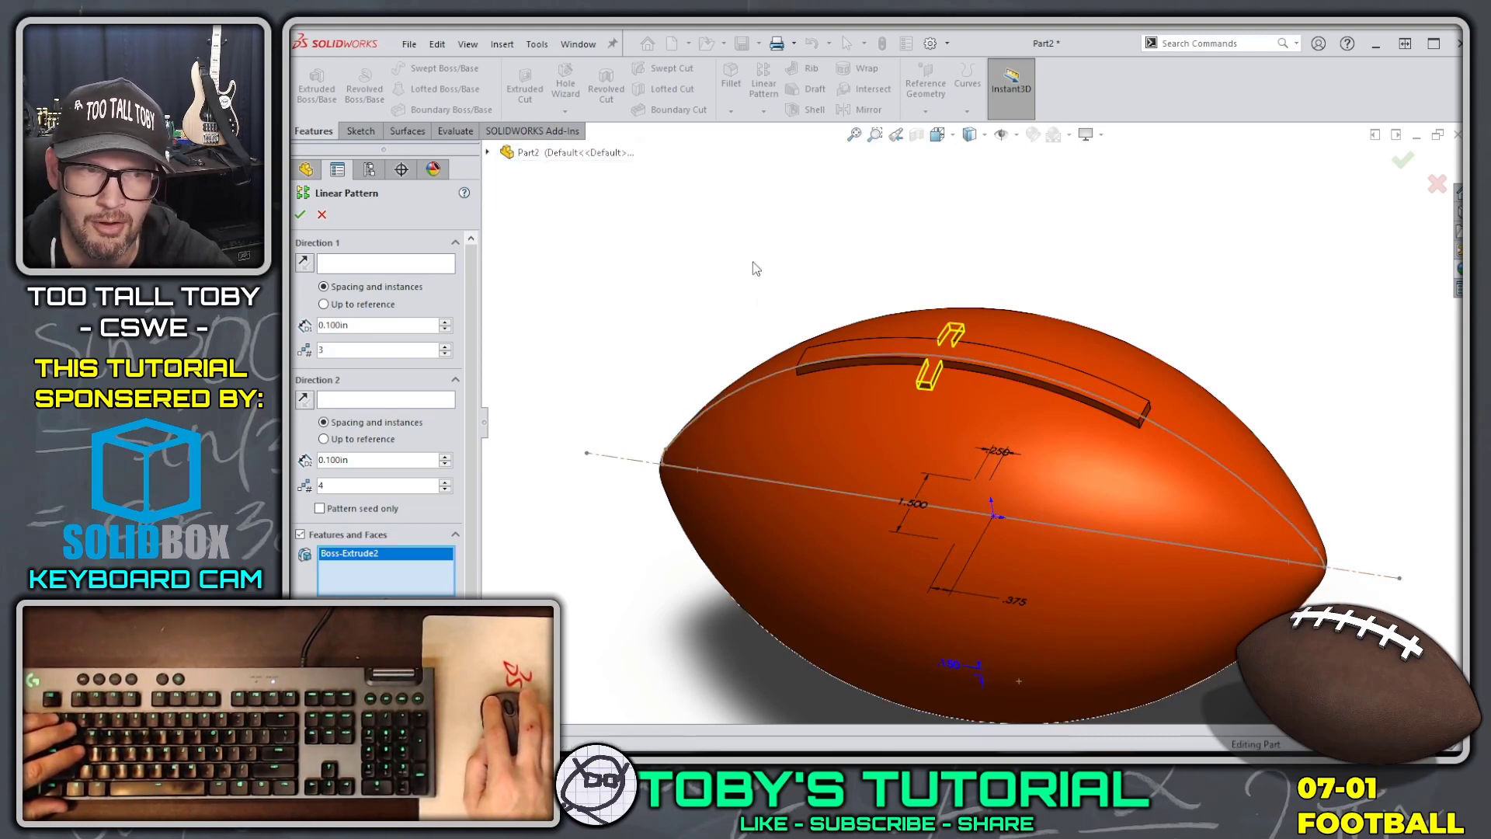
{"action": "left_click", "coordinate": [341, 266]}
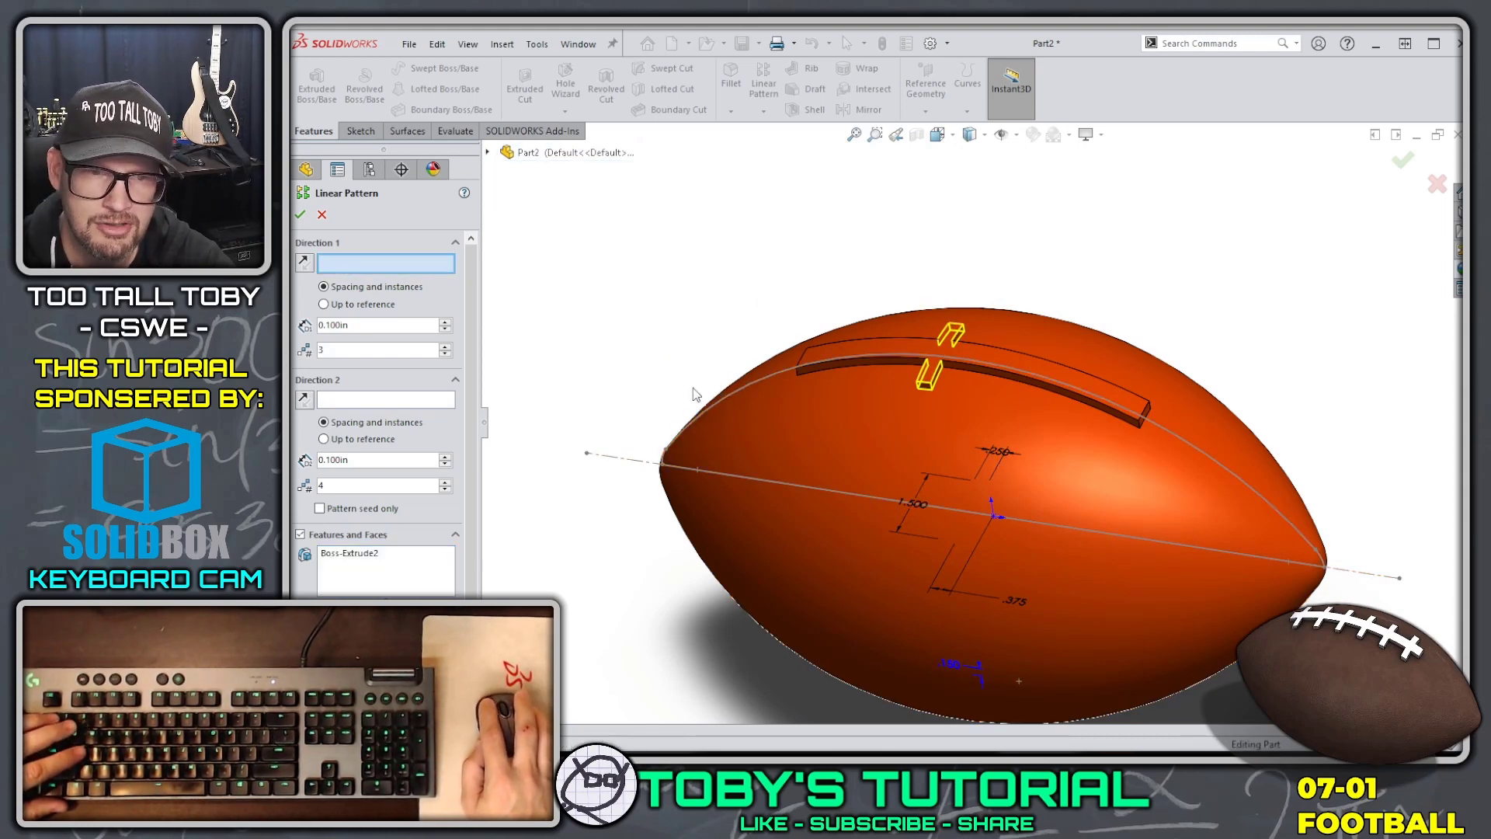
{"action": "left_click", "coordinate": [814, 494]}
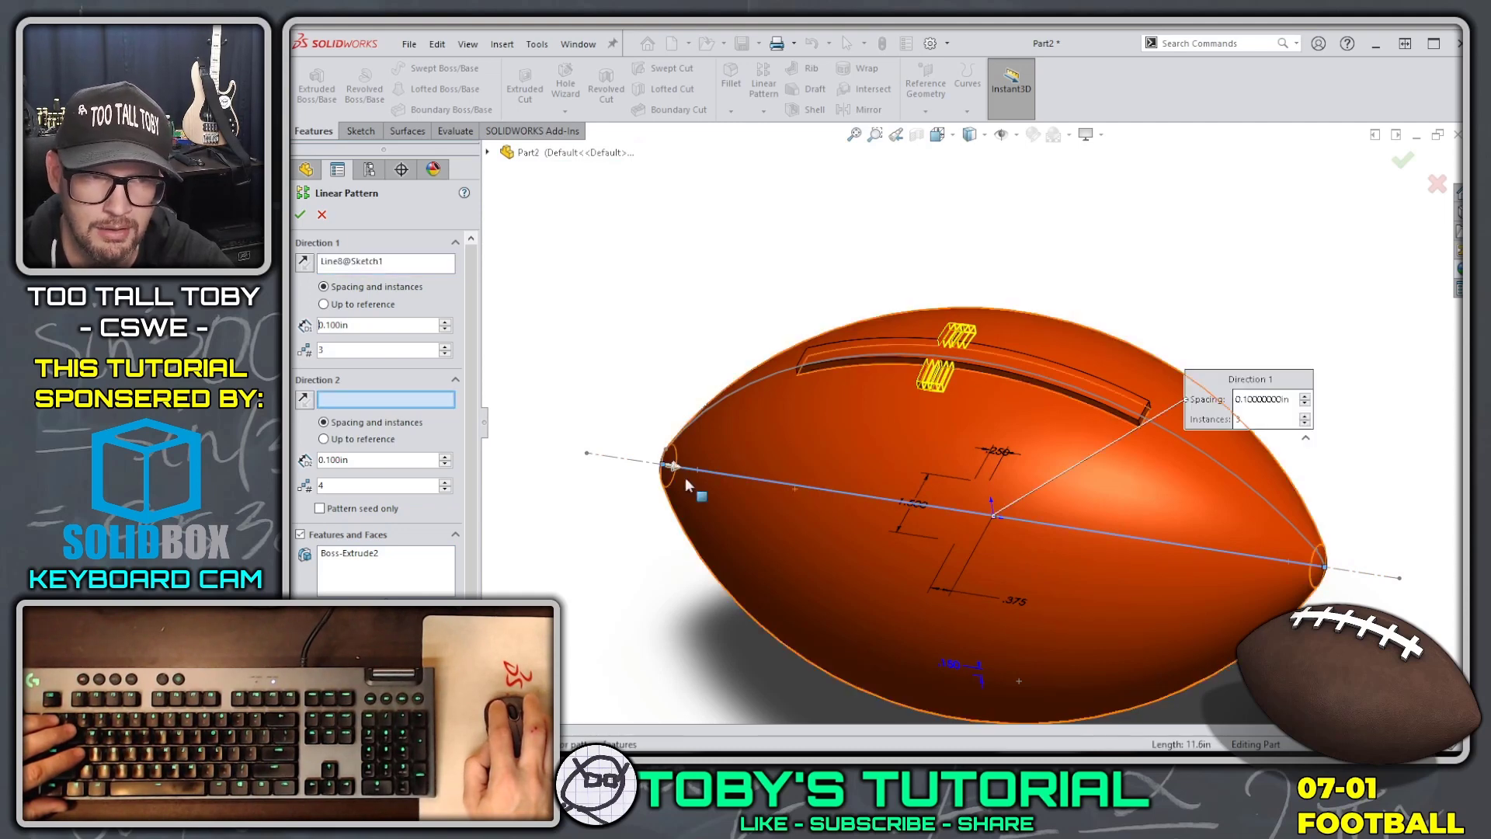
Set the pattern spacing to 1 in with 3 instances, reverse its direction, and complete the linear pattern.
{"action": "left_click", "coordinate": [384, 325]}
{"action": "type", "text": "1"}
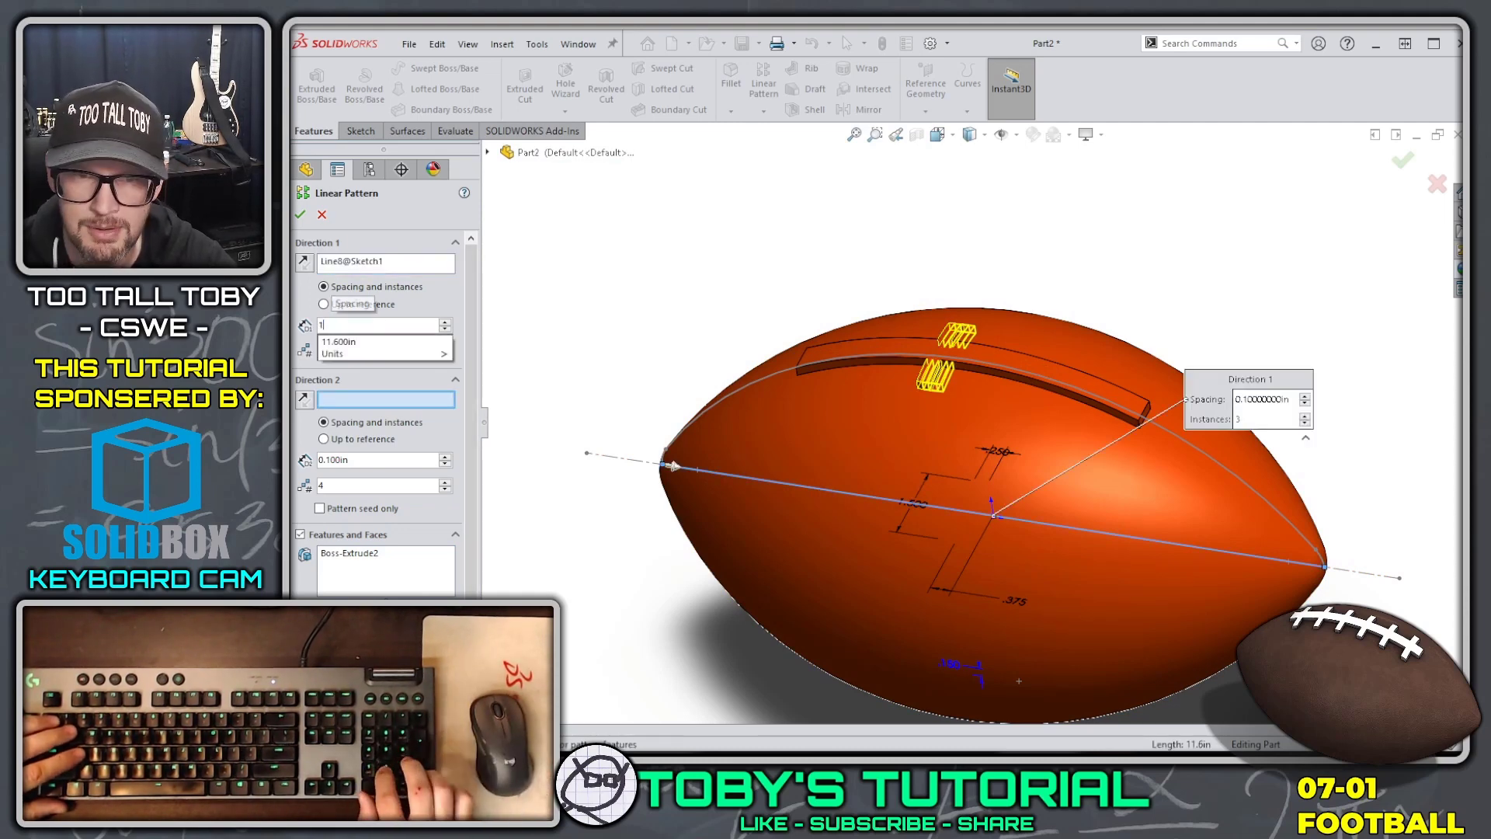
{"action": "key", "text": "Return"}
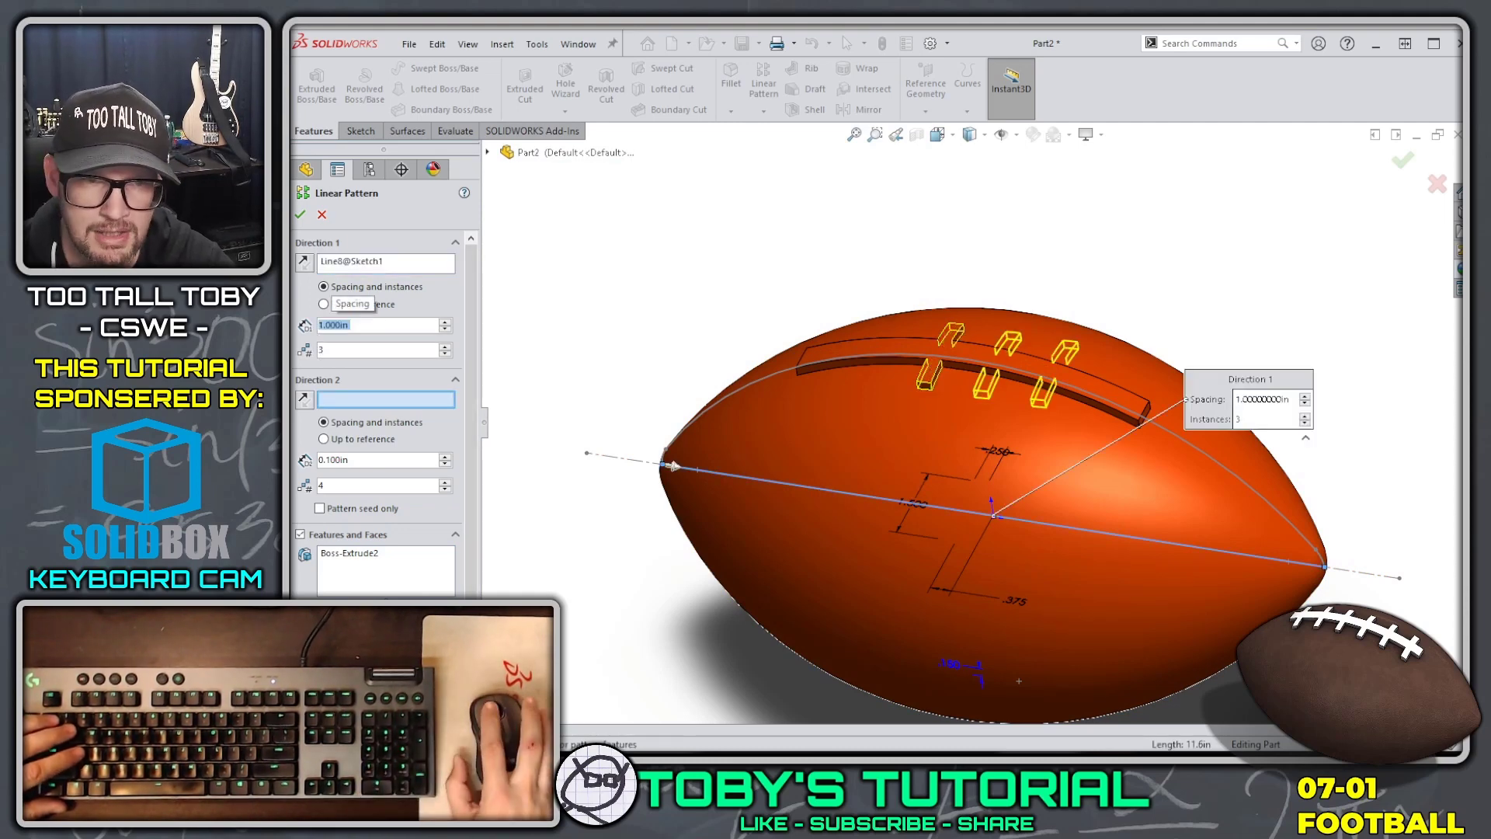
{"action": "left_click", "coordinate": [306, 267]}
{"action": "middle_click_drag", "start_coordinate": [934, 439], "coordinate": [862, 333]}
{"action": "scroll", "coordinate": [924, 429], "scroll_direction": "up", "scroll_amount": 3}
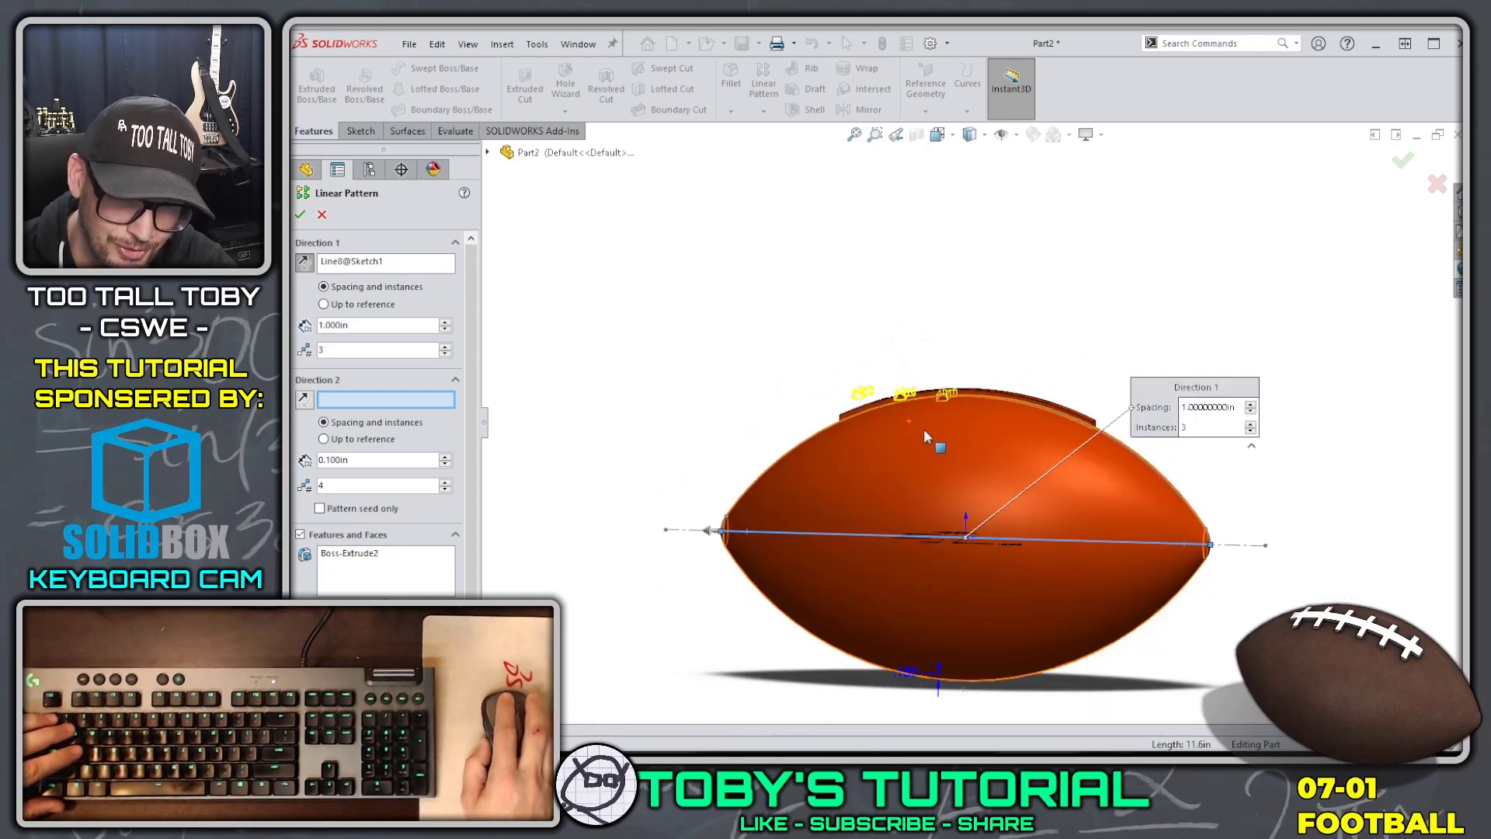
{"action": "middle_click_drag", "start_coordinate": [924, 429], "coordinate": [914, 517]}
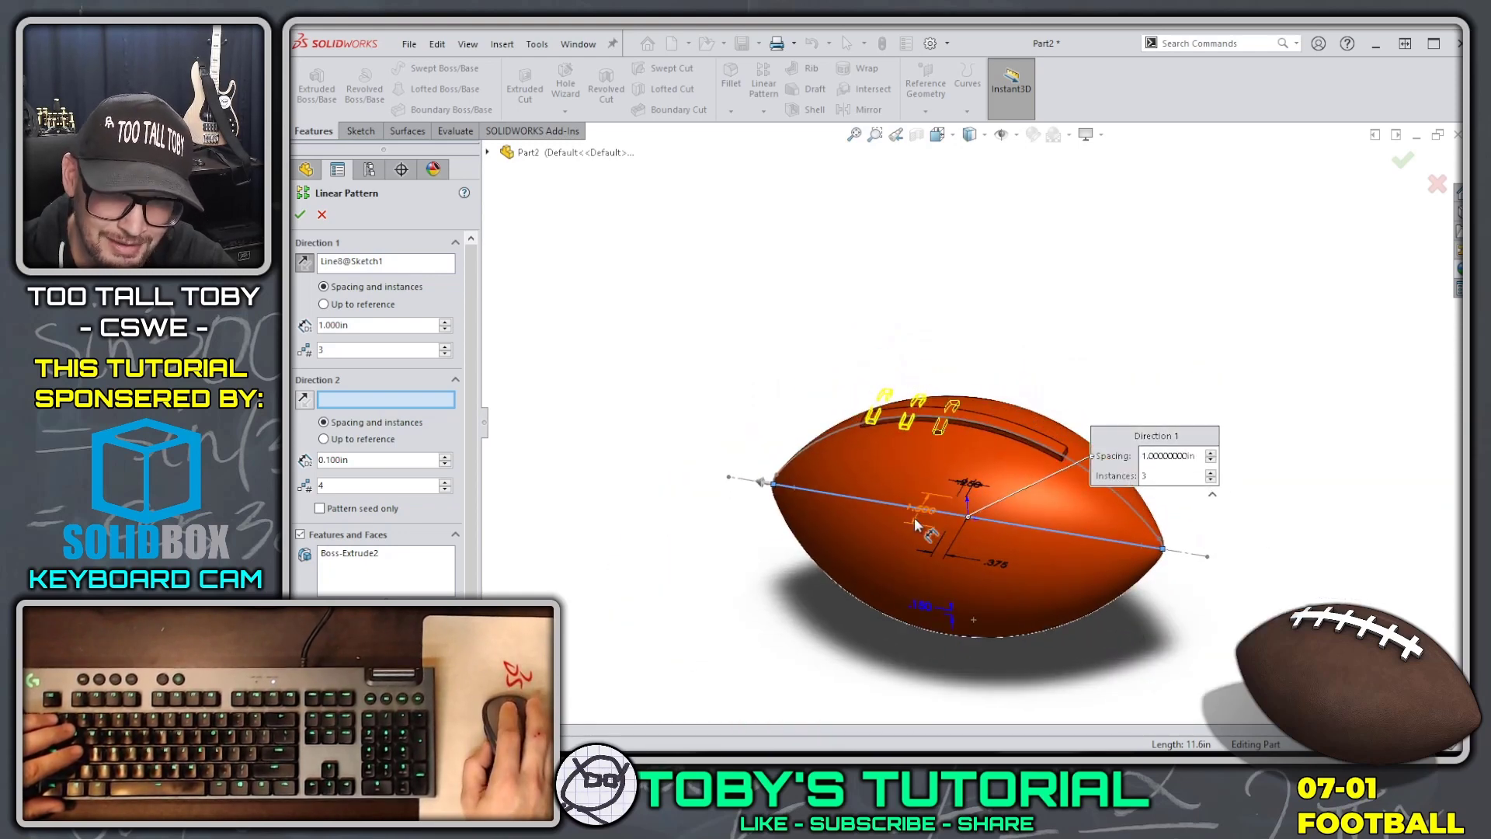
{"action": "left_click", "coordinate": [1402, 160]}
{"action": "left_click", "coordinate": [1157, 267]}
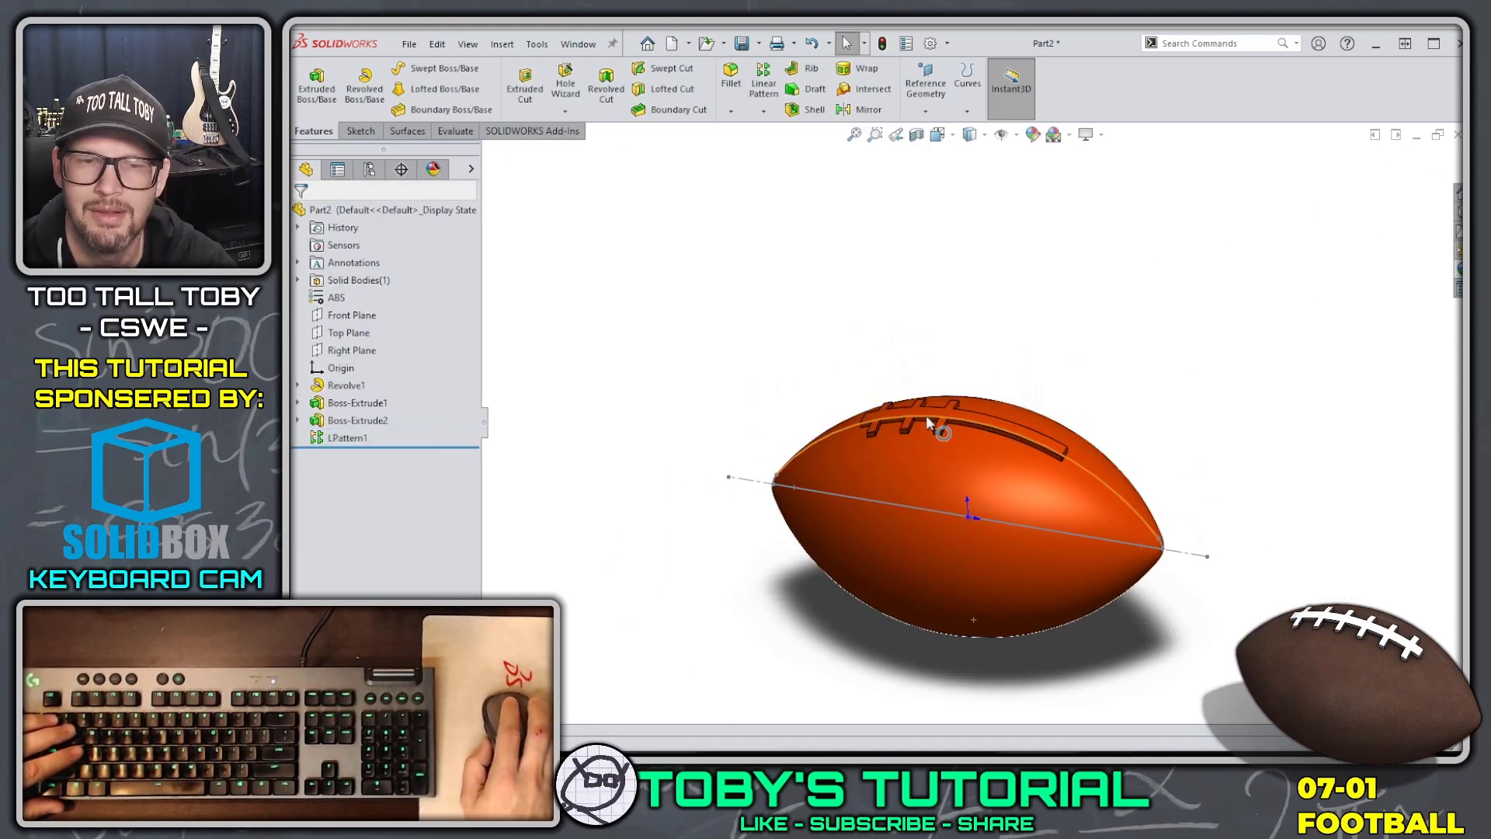
Examine the patterned stitches up close on the curved surface and reopen the linear pattern for editing.
{"action": "scroll", "coordinate": [918, 452], "scroll_direction": "down", "scroll_amount": 5}
{"action": "middle_click_drag", "start_coordinate": [865, 497], "coordinate": [978, 435]}
{"action": "scroll", "coordinate": [973, 499], "scroll_direction": "up", "scroll_amount": 3}
{"action": "right_click", "coordinate": [335, 441]}
{"action": "left_click", "coordinate": [371, 392]}
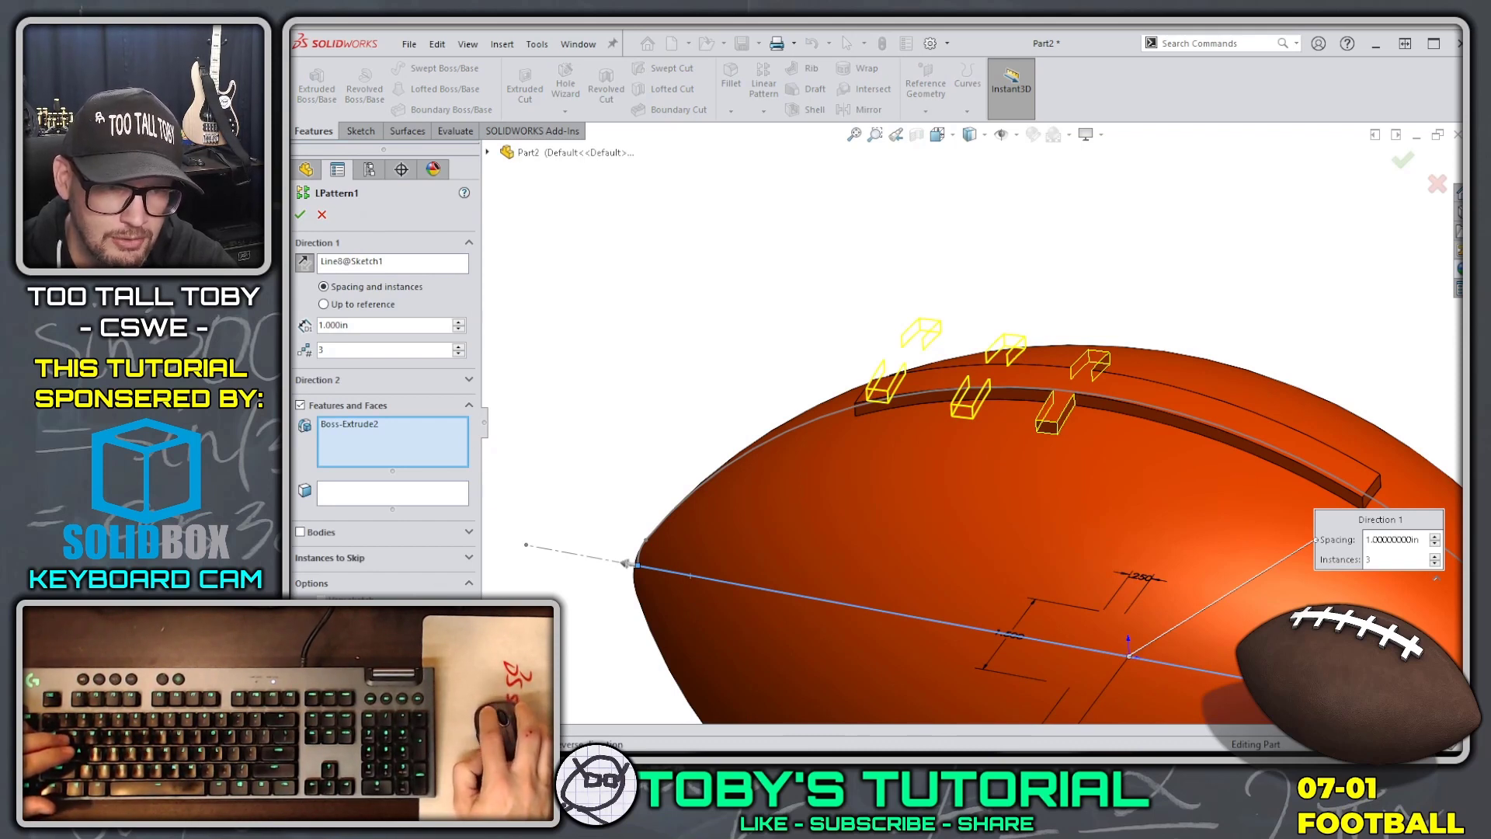
Compare the Partial preview and Full preview options, examining how the patterned stitches sit relative to the football's curved surface.
{"action": "left_click_drag", "start_coordinate": [490, 437], "coordinate": [493, 432]}
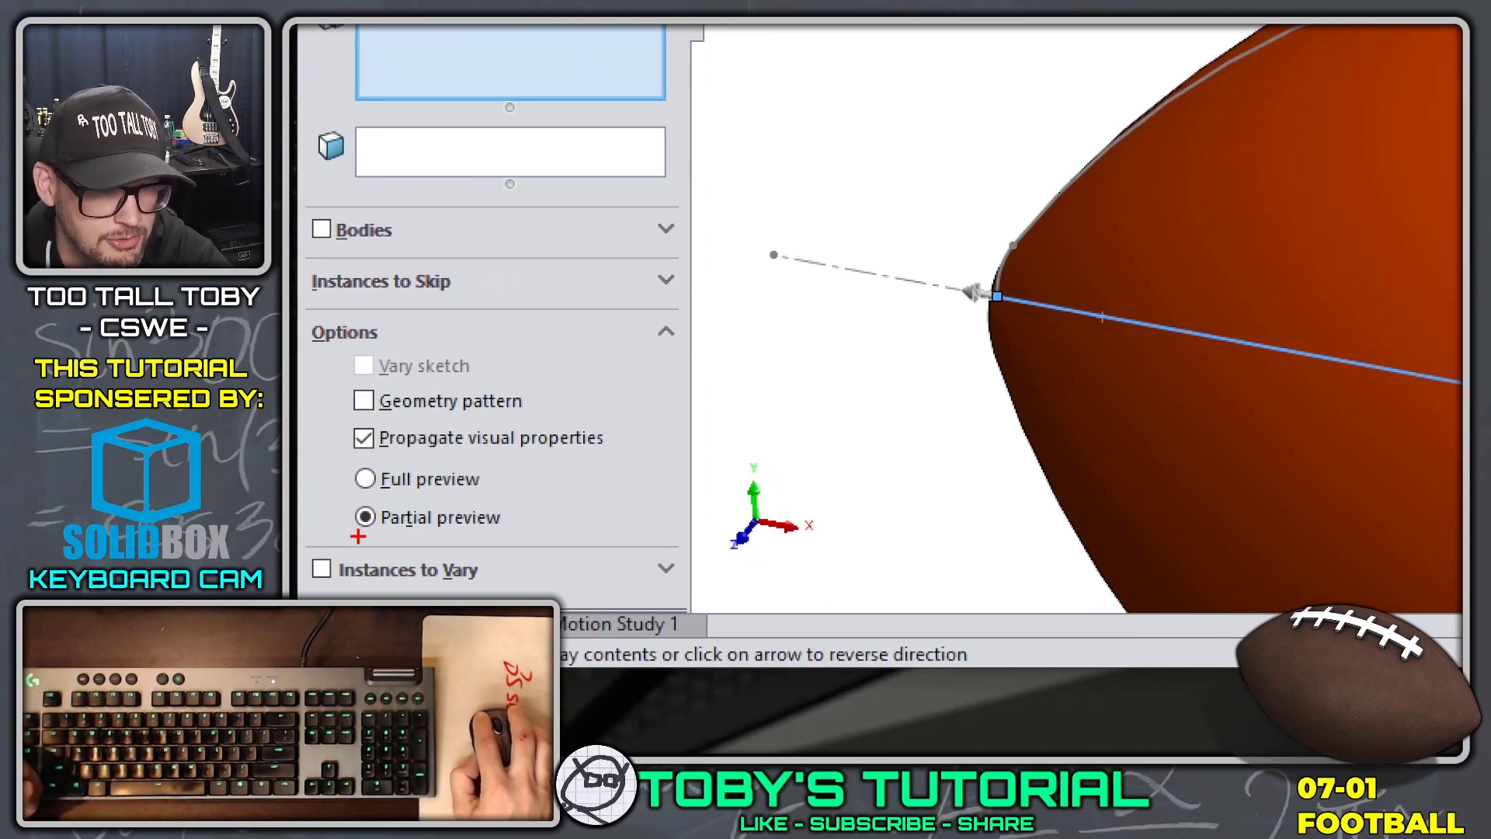
{"action": "left_click_drag", "start_coordinate": [357, 537], "coordinate": [525, 546]}
{"action": "left_click_drag", "start_coordinate": [354, 494], "coordinate": [561, 493]}
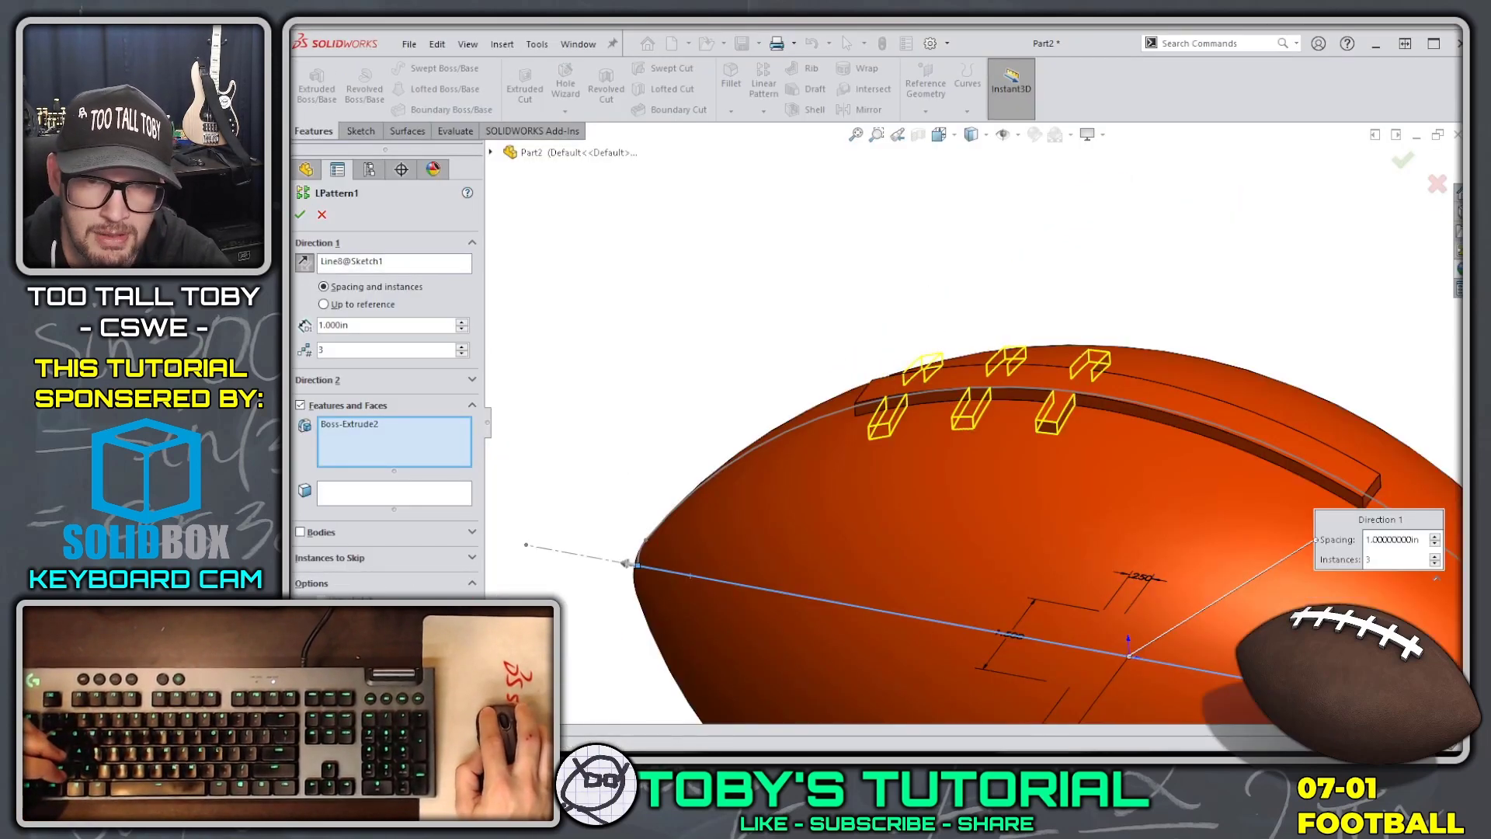
{"action": "middle_click_drag", "start_coordinate": [882, 485], "coordinate": [1097, 581]}
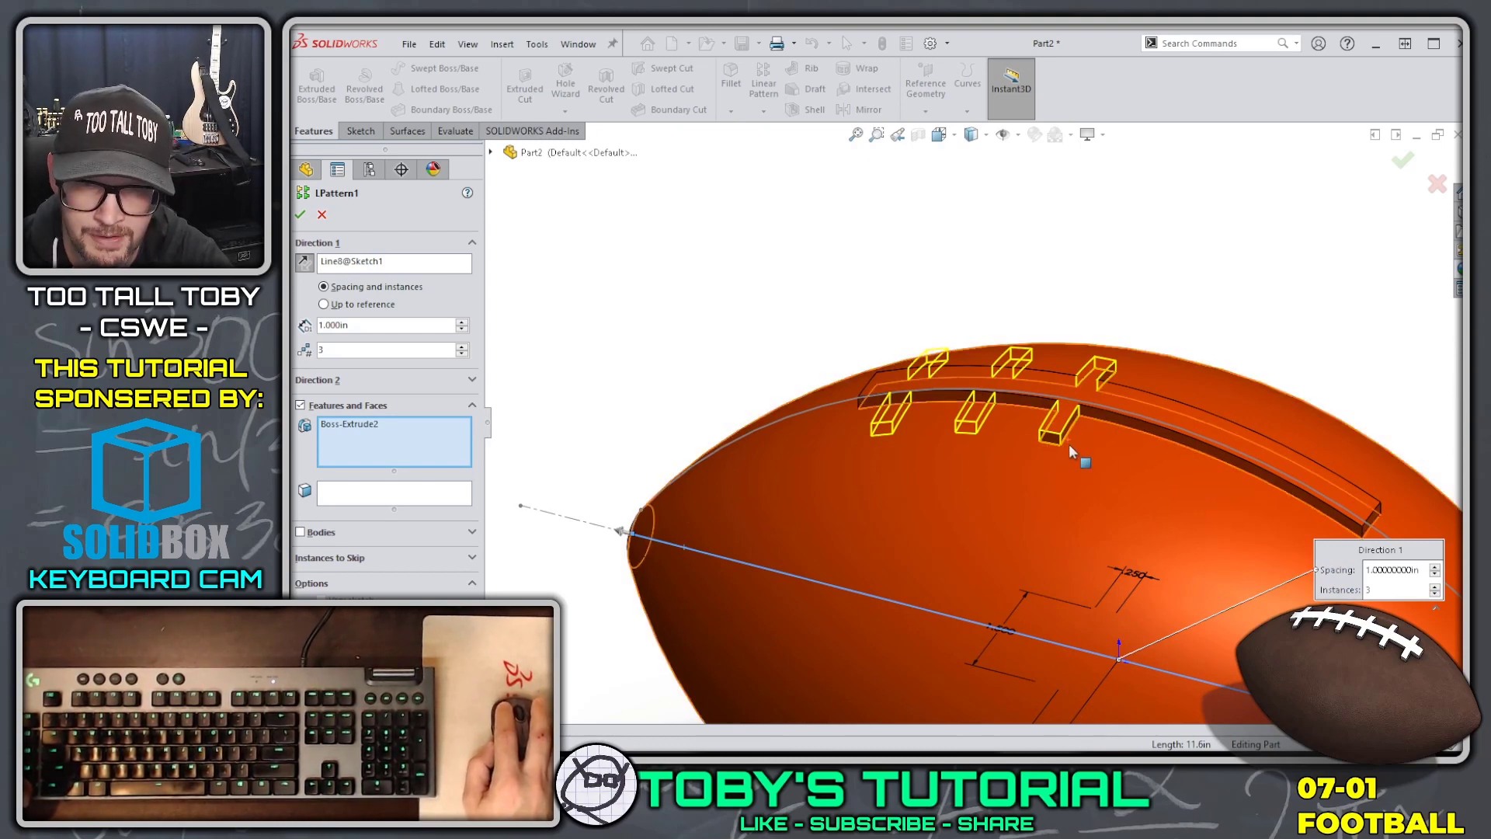
{"action": "scroll", "coordinate": [1115, 467], "scroll_direction": "up", "scroll_amount": 2}
{"action": "scroll", "coordinate": [1115, 467], "scroll_direction": "up", "scroll_amount": 1}
{"action": "middle_click_drag", "start_coordinate": [1115, 467], "coordinate": [991, 409], "text": "ctrl"}
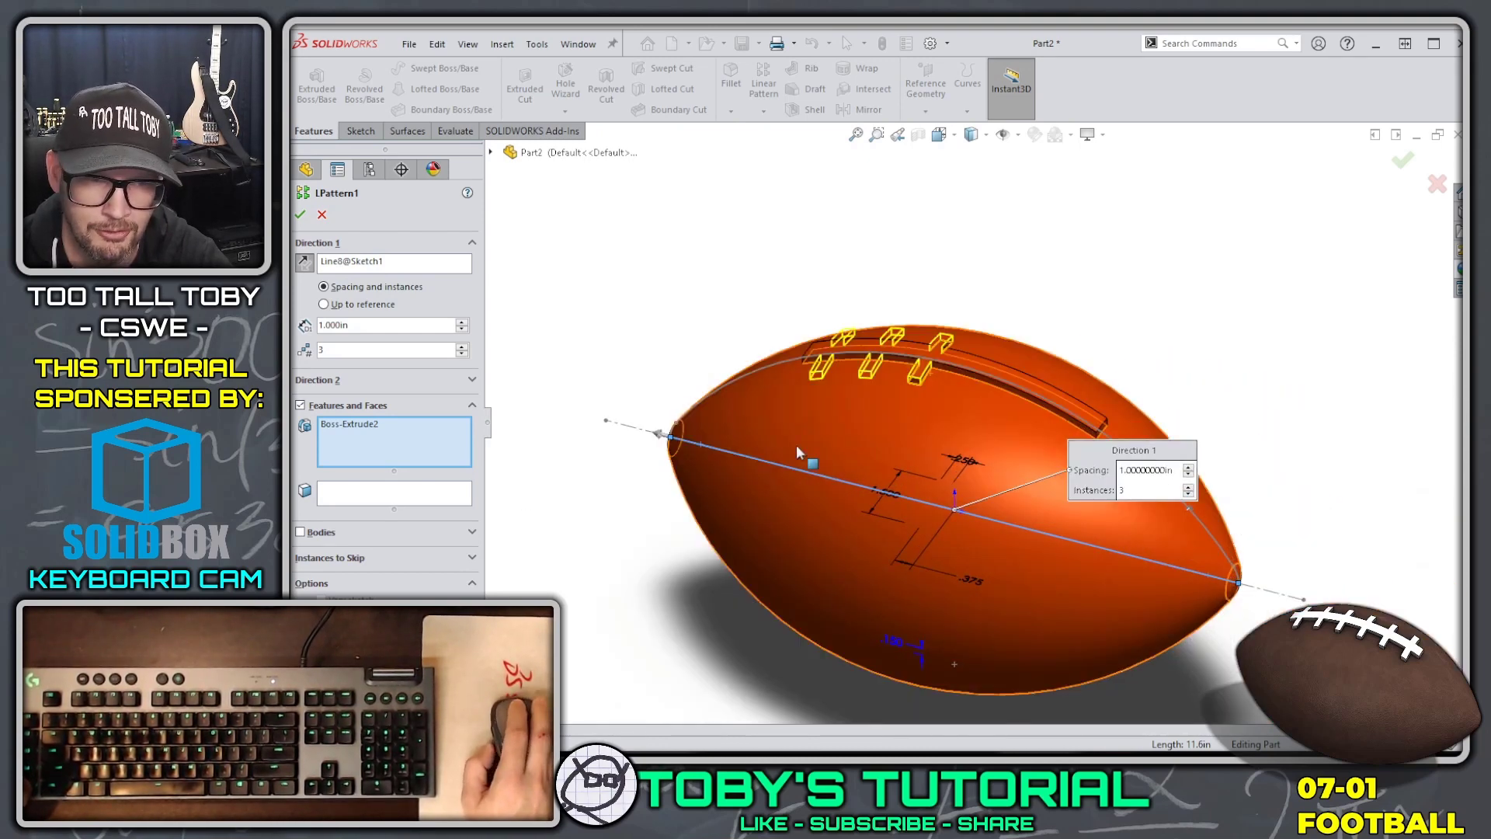
{"action": "middle_click_drag", "start_coordinate": [920, 326], "coordinate": [897, 434]}
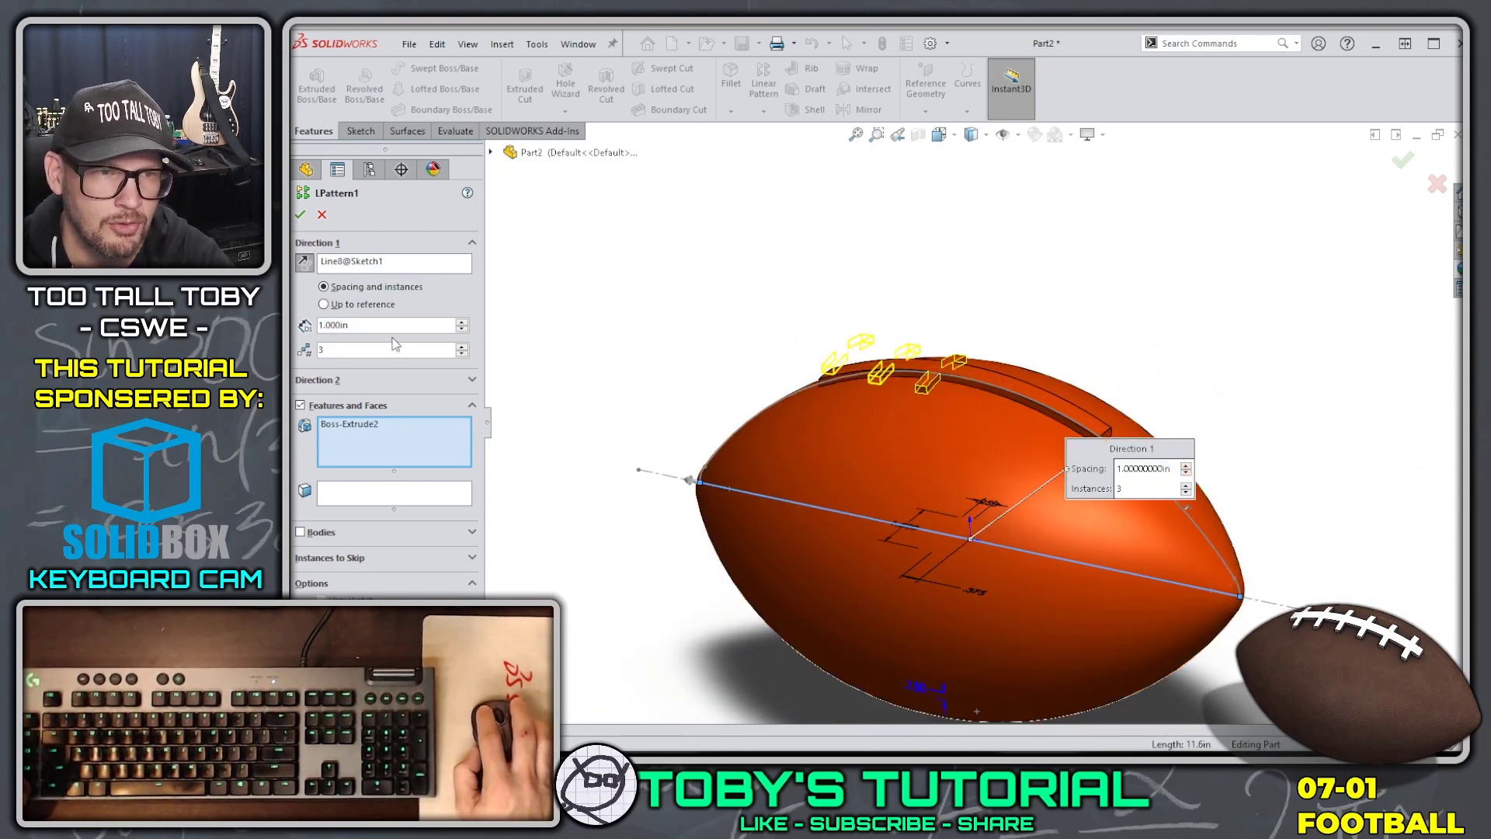
Add a second pattern direction along the same lengthwise sketch line, with 1 in spacing and 4 instances.
{"action": "left_click", "coordinate": [375, 379]}
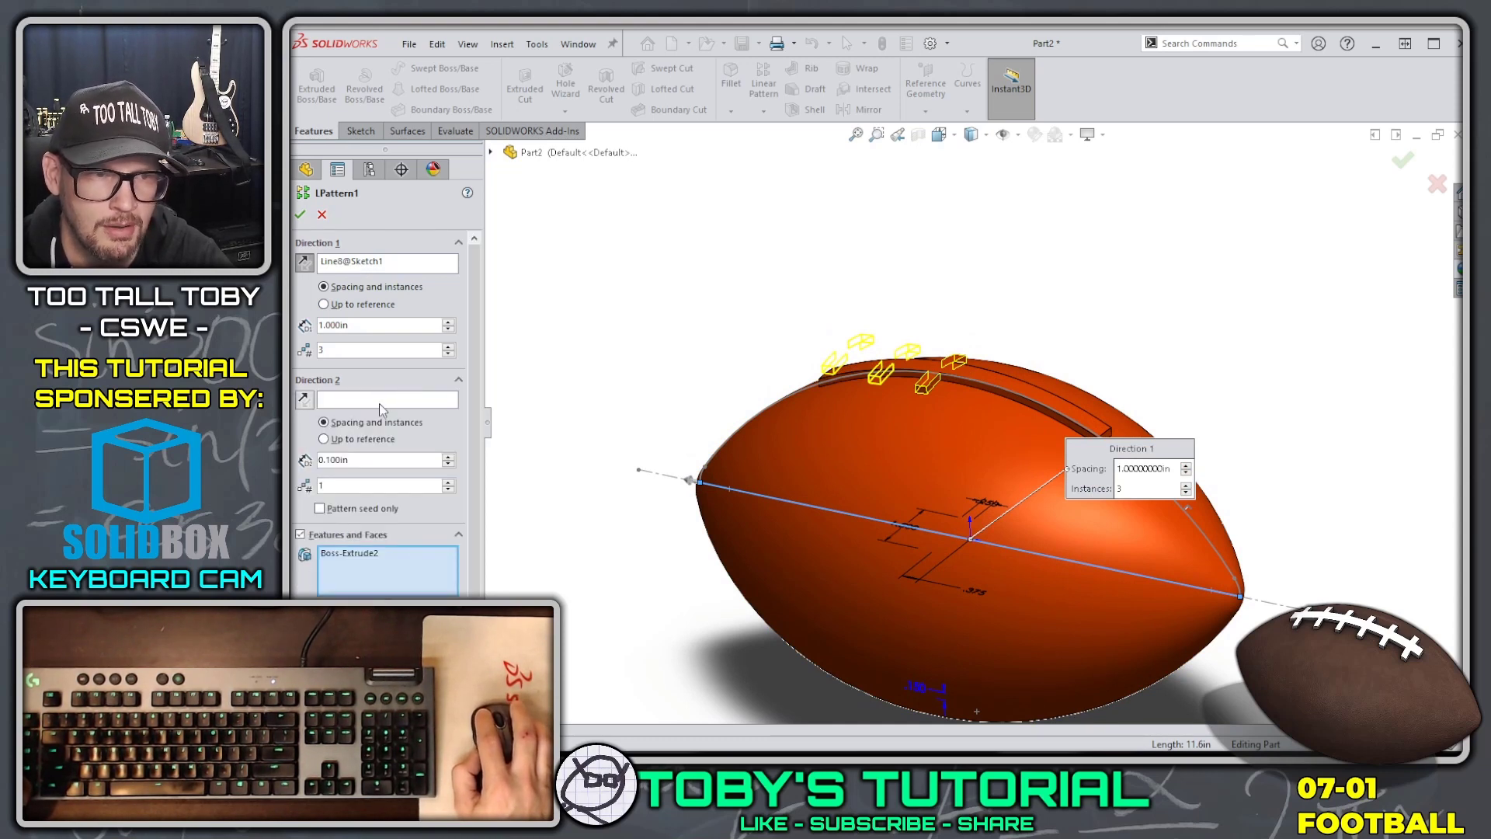
{"action": "left_click", "coordinate": [378, 401]}
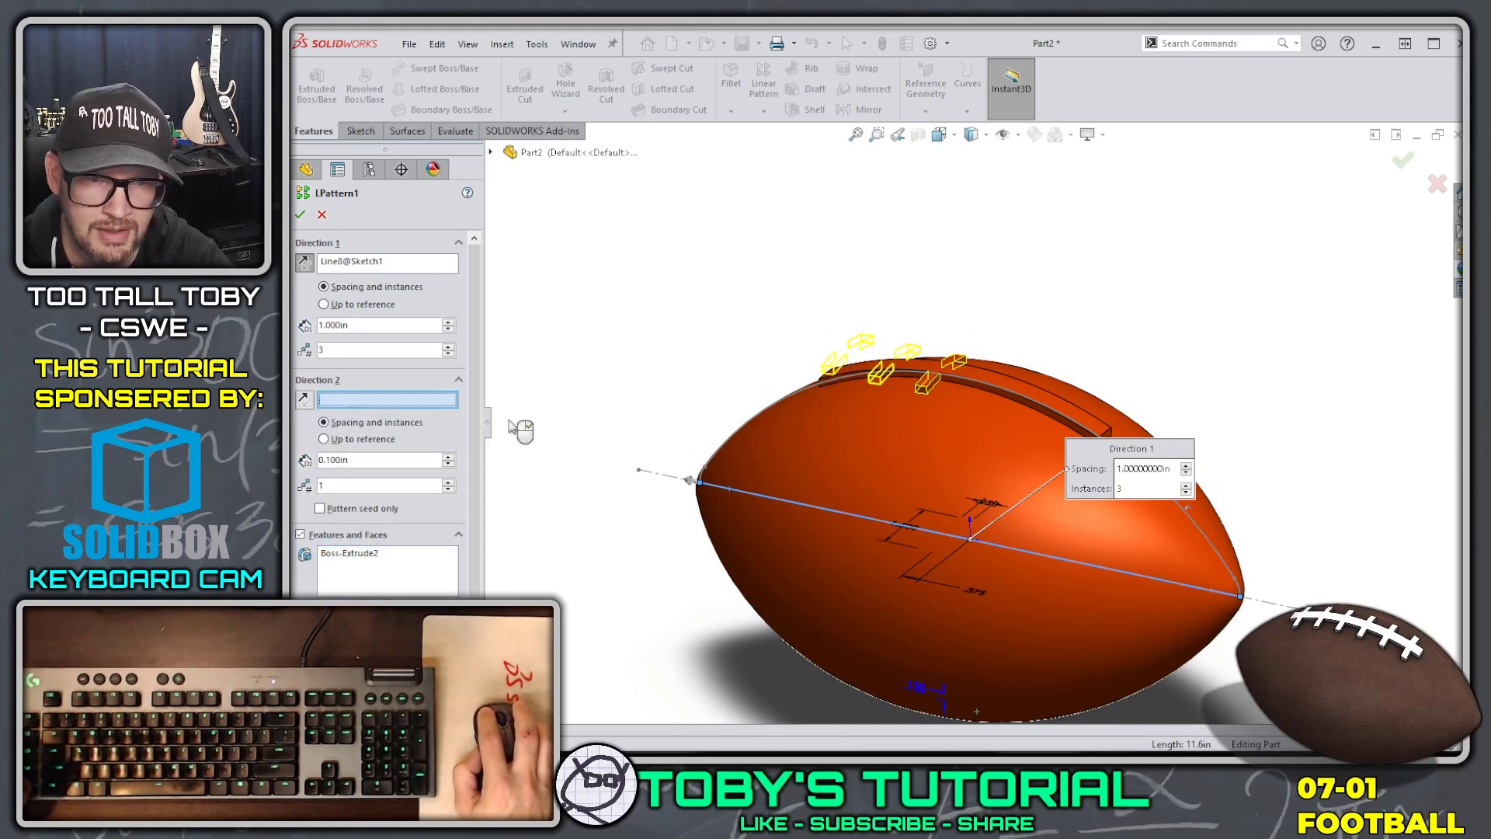
{"action": "left_click", "coordinate": [1152, 577]}
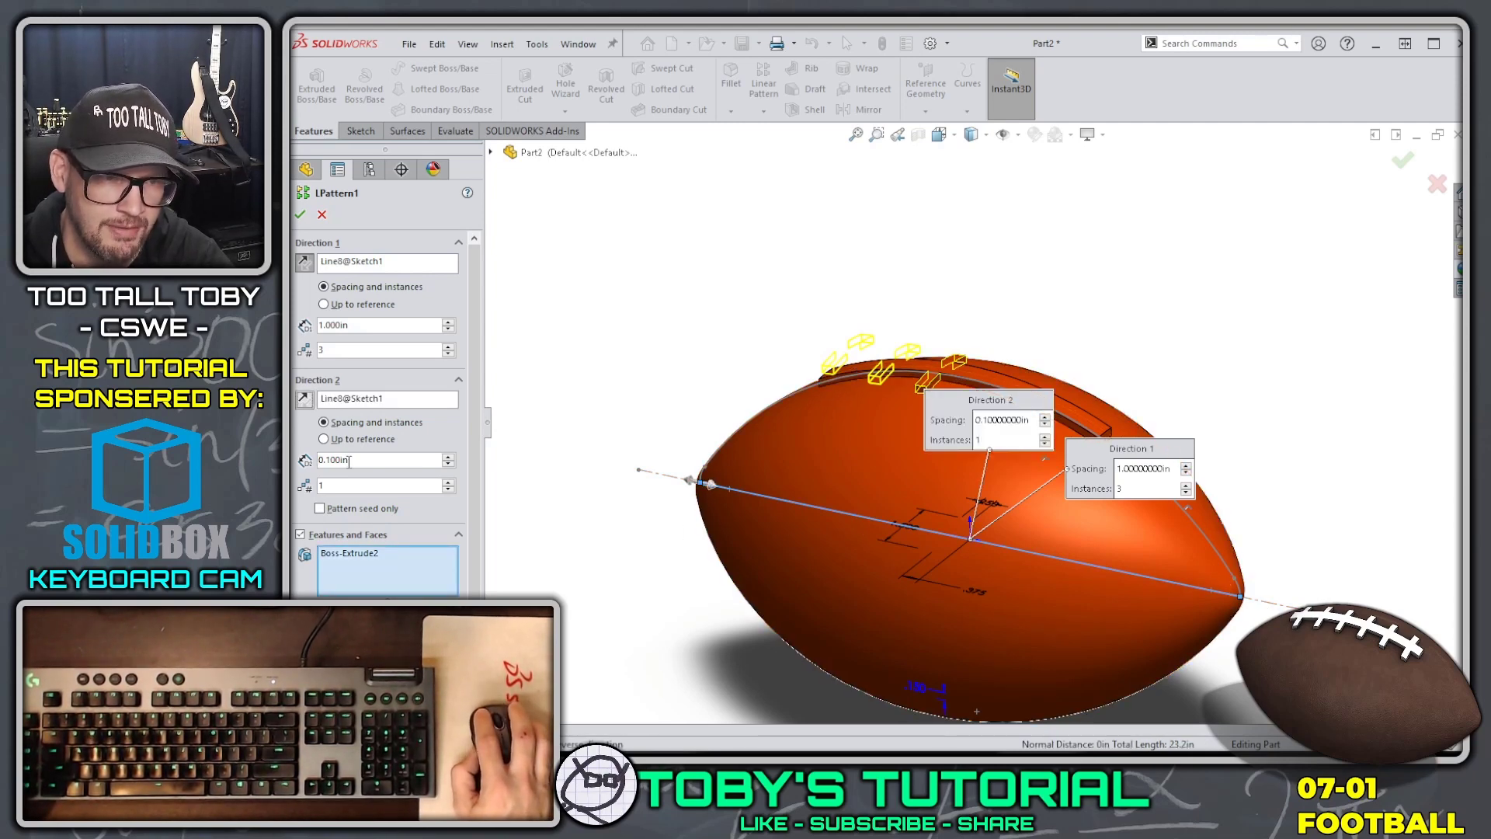
{"action": "left_click", "coordinate": [348, 462]}
{"action": "type", "text": "1"}
{"action": "key", "text": "Return"}
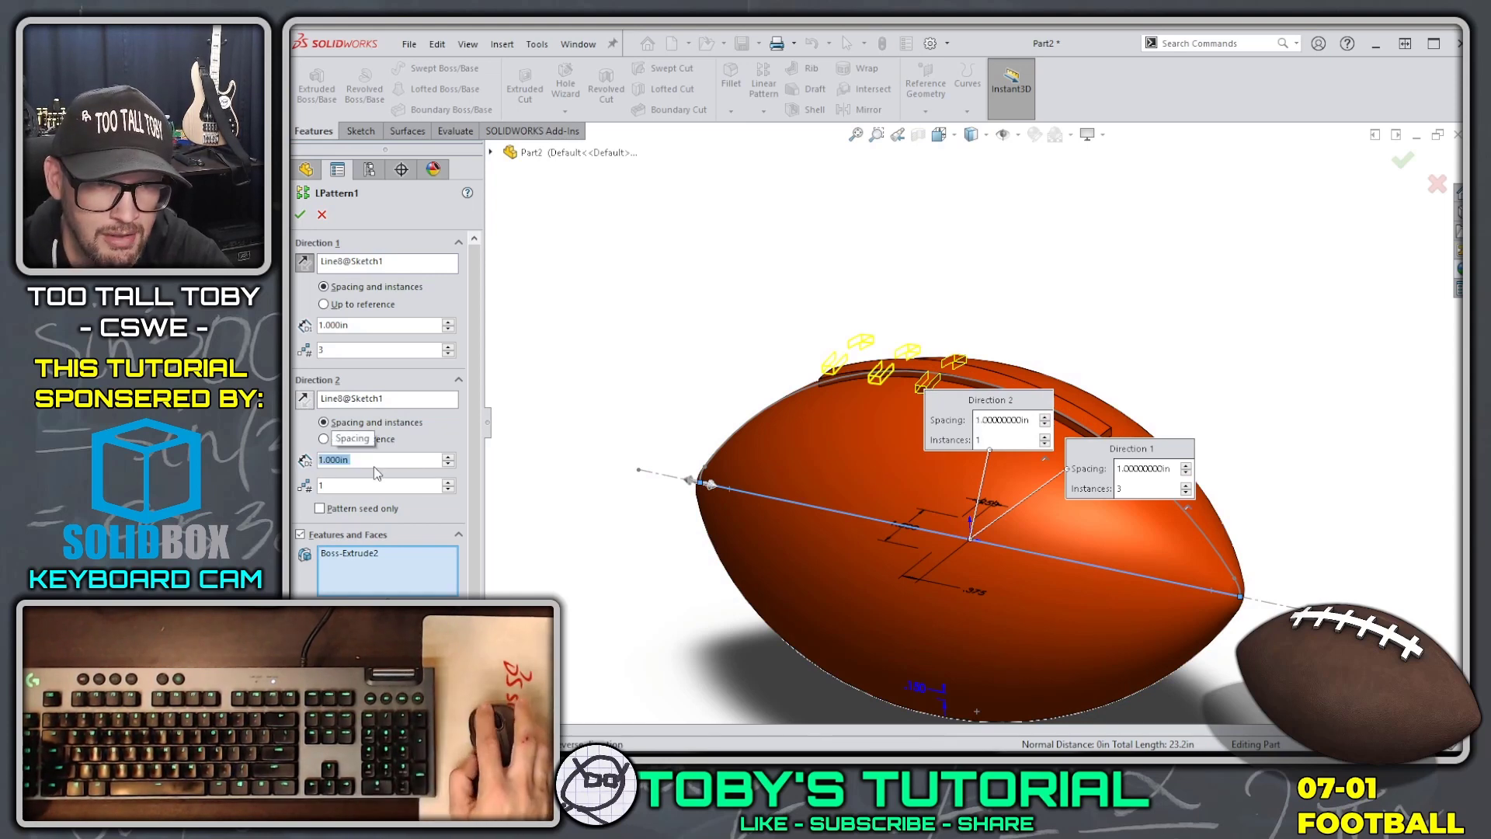
{"action": "left_click", "coordinate": [449, 481]}
{"action": "left_click", "coordinate": [449, 481]}
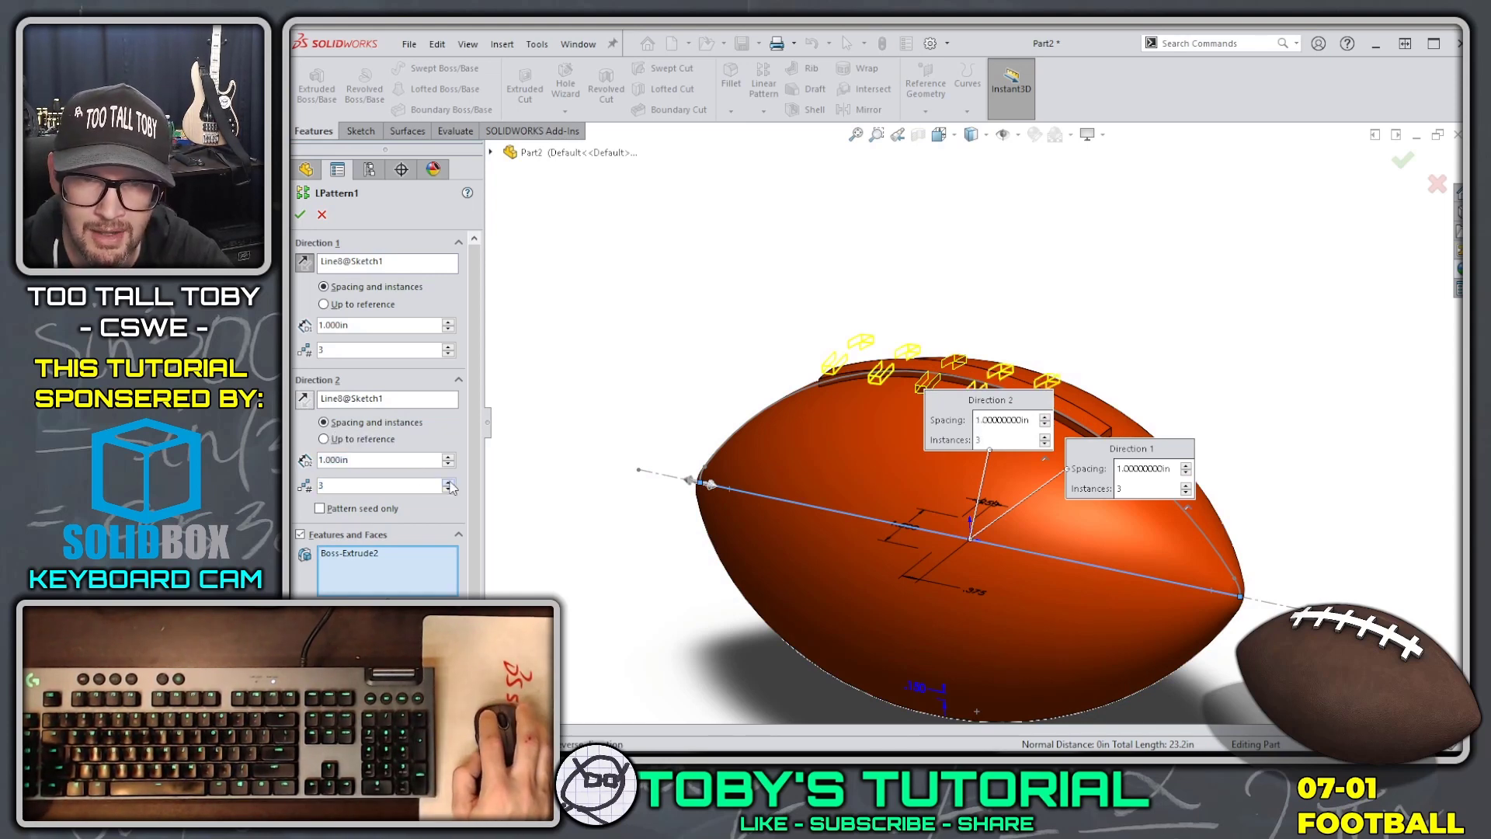
{"action": "left_click", "coordinate": [448, 481]}
{"action": "scroll", "coordinate": [971, 466], "scroll_direction": "down", "scroll_amount": 5}
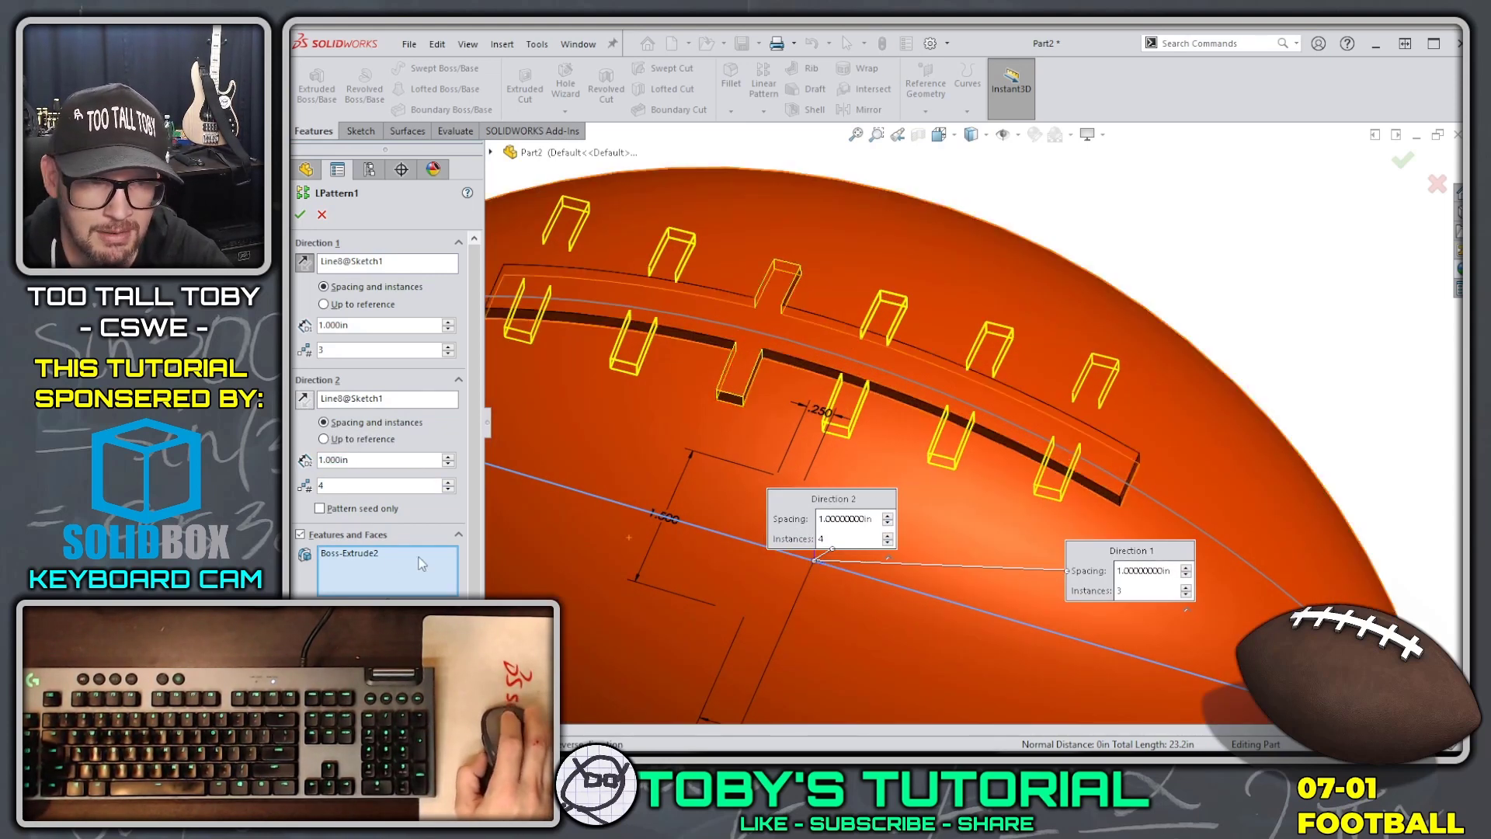
{"action": "left_click", "coordinate": [452, 489]}
{"action": "left_click", "coordinate": [451, 482]}
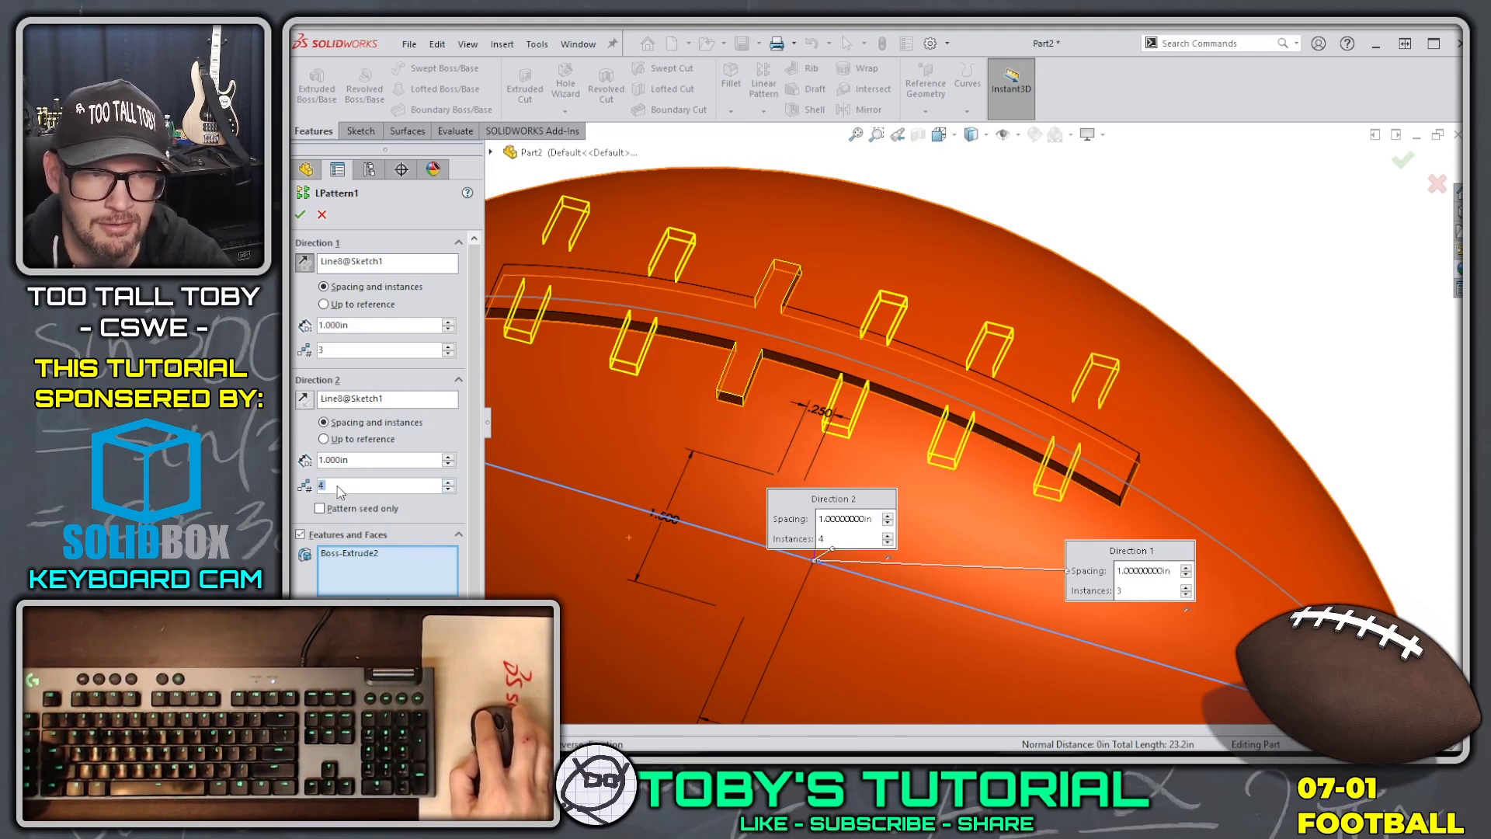
Try a spacing of 1.1 in for the second pattern direction and examine the preview of the stitches.
{"action": "left_click", "coordinate": [346, 459]}
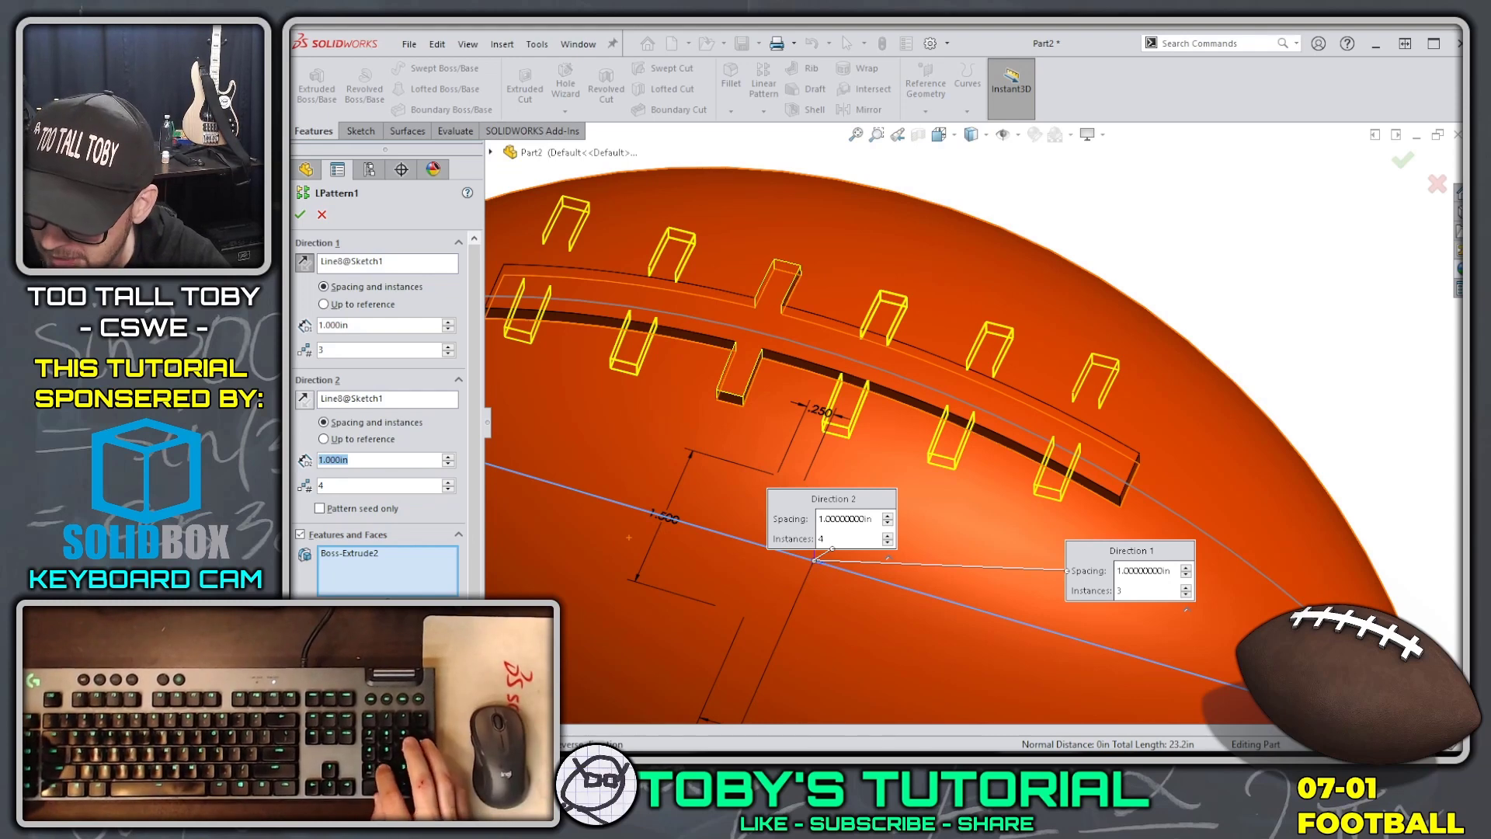
{"action": "type", "text": "1.1"}
{"action": "key", "text": "Return"}
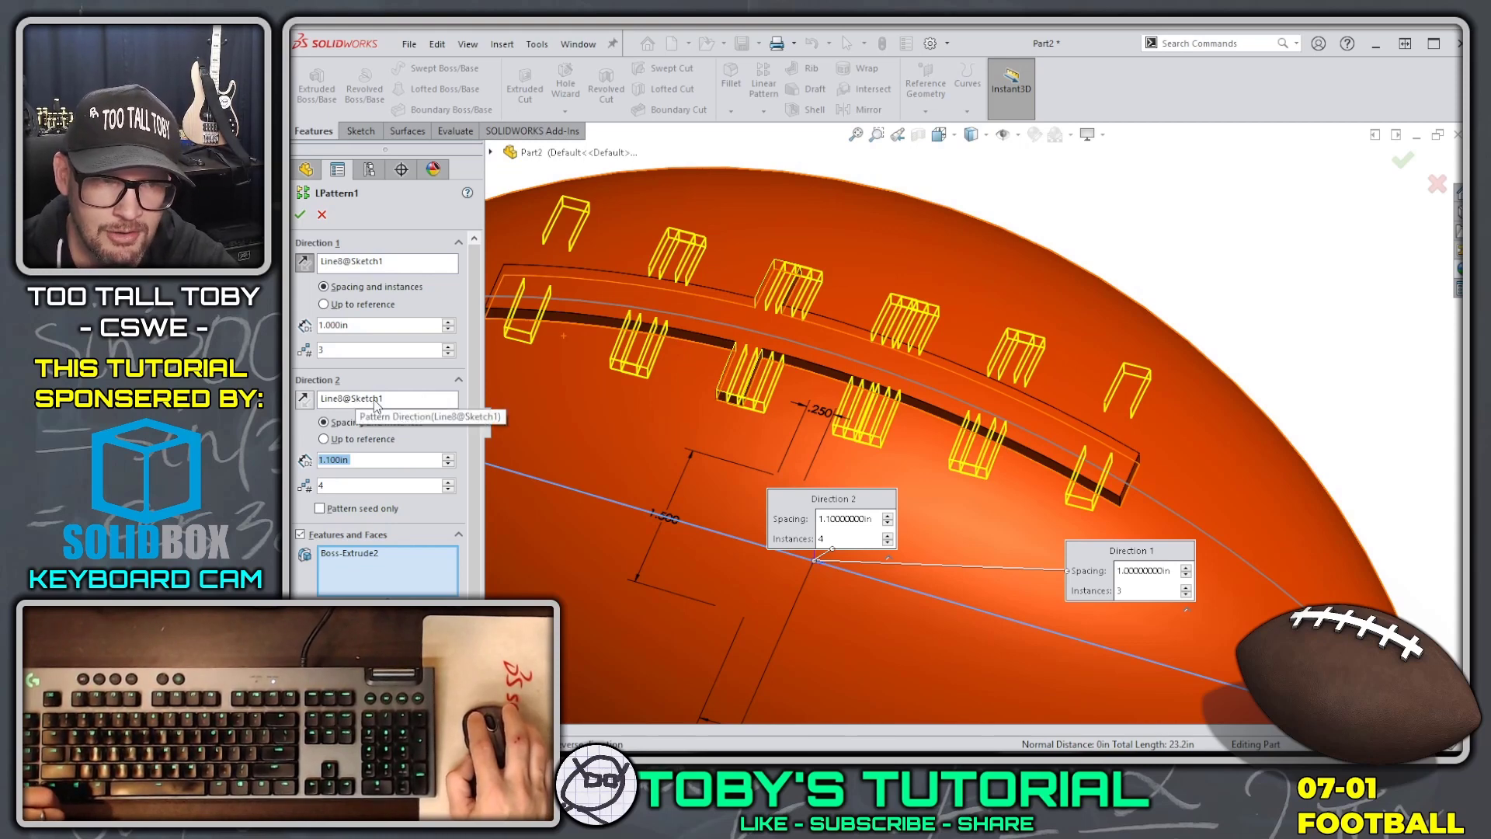
{"action": "scroll", "coordinate": [703, 367], "scroll_direction": "up", "scroll_amount": 3}
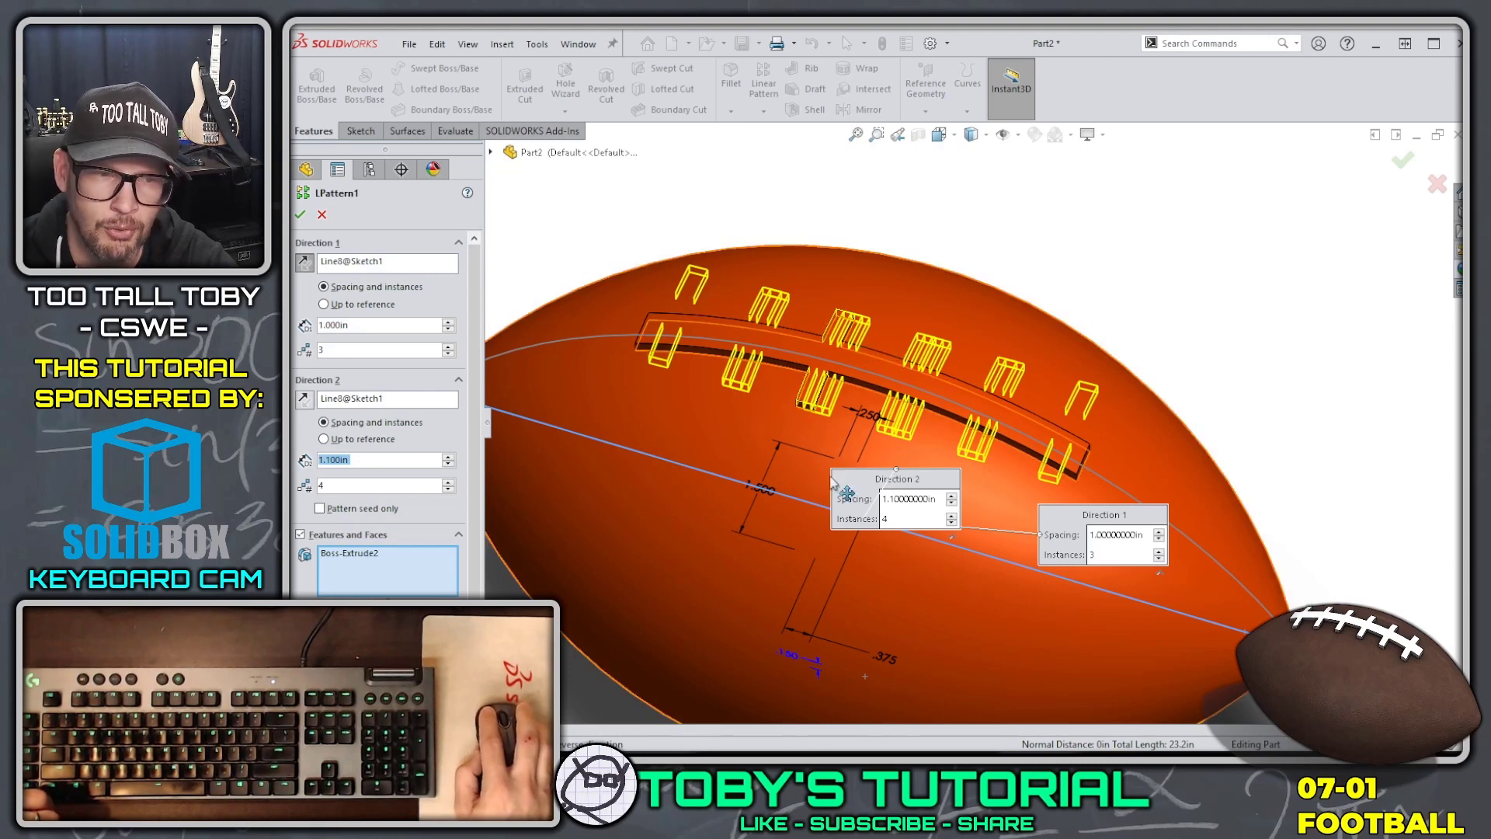
Restrict the second direction to Pattern seed only, set its spacing to 1 in, and complete the linear pattern.
{"action": "left_click", "coordinate": [364, 509]}
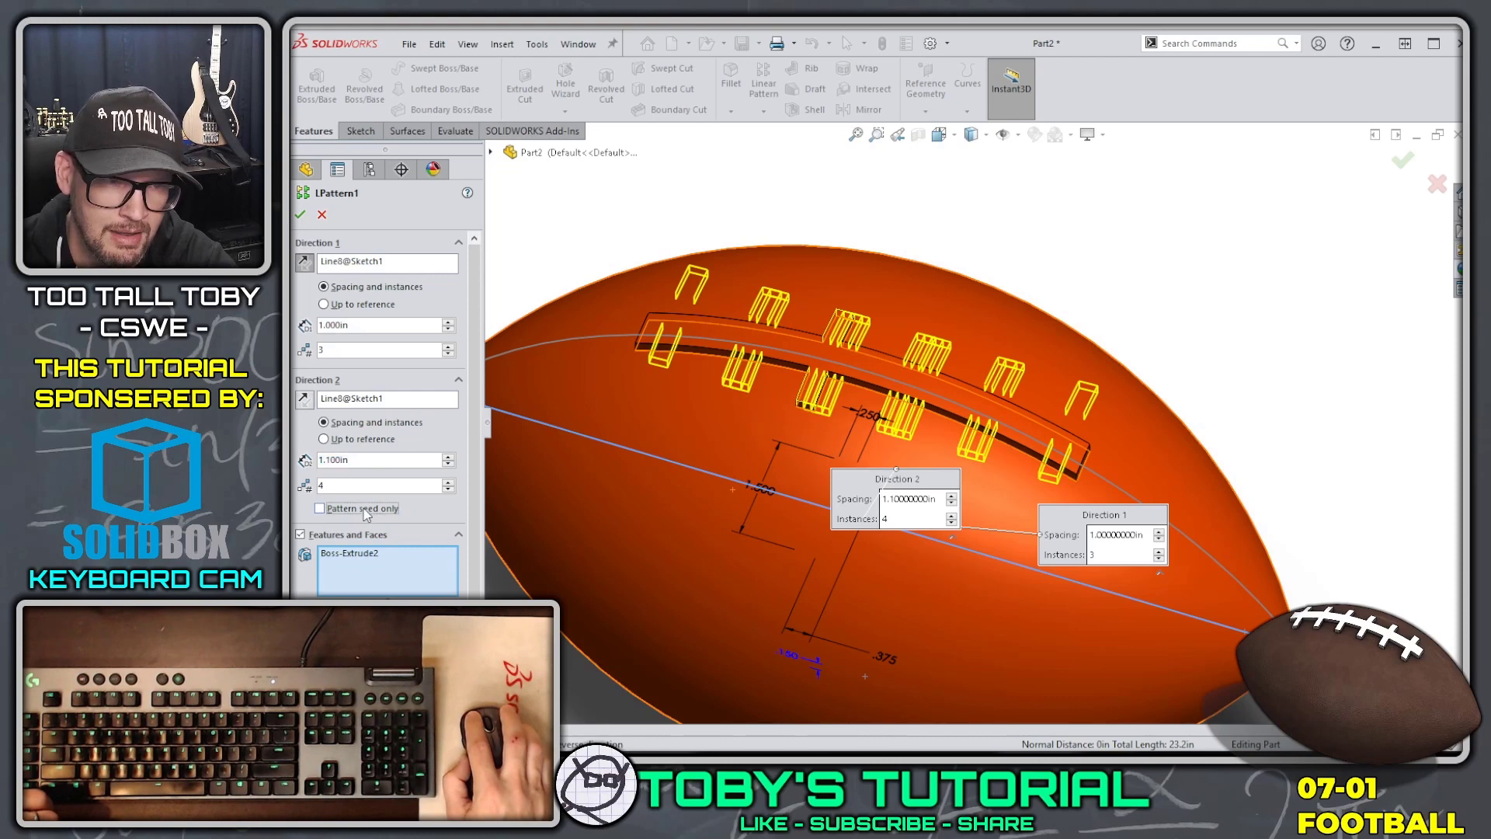
{"action": "left_click", "coordinate": [378, 556]}
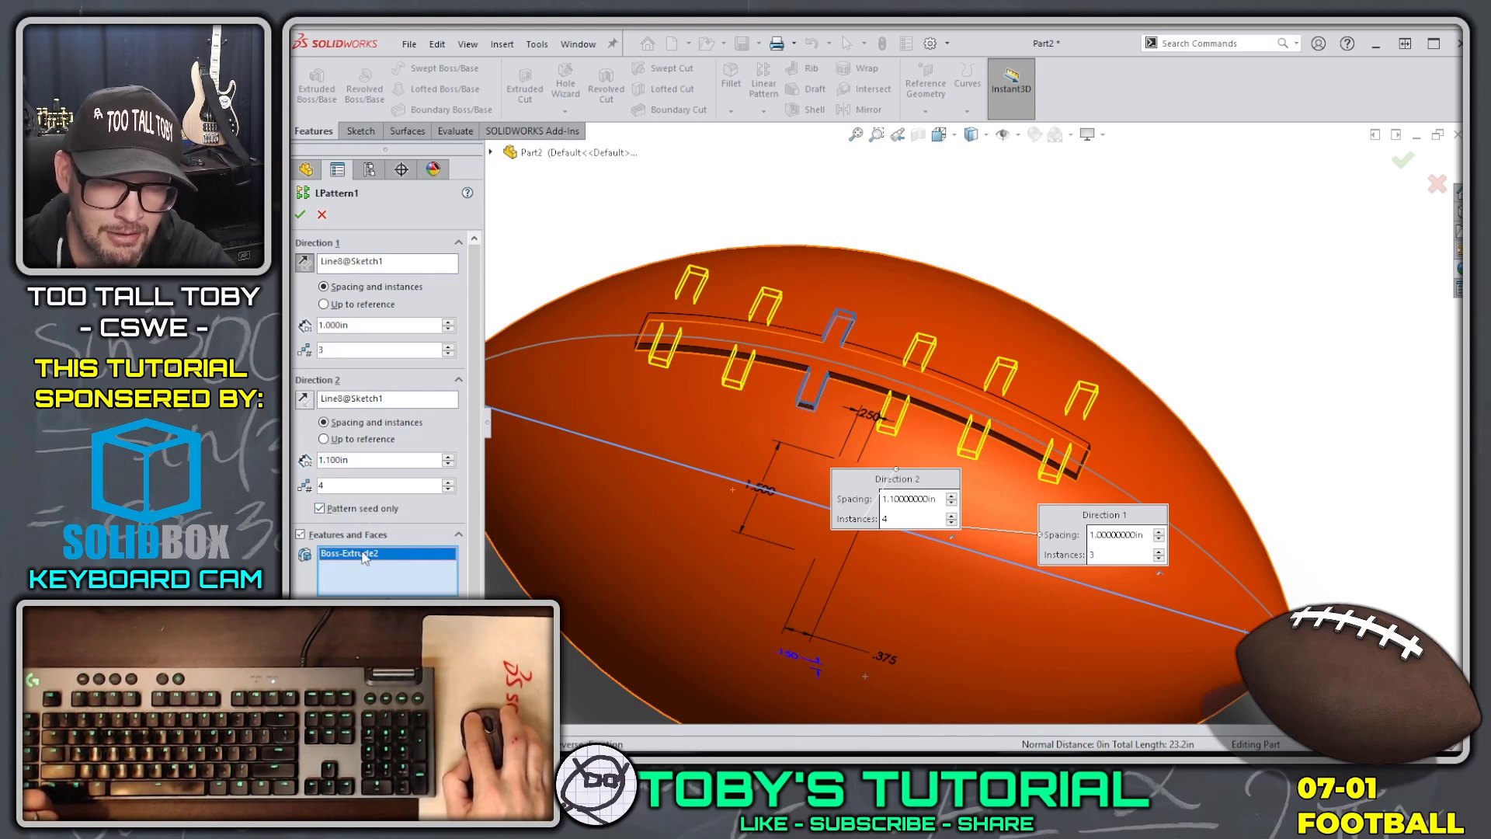
{"action": "left_click", "coordinate": [347, 264]}
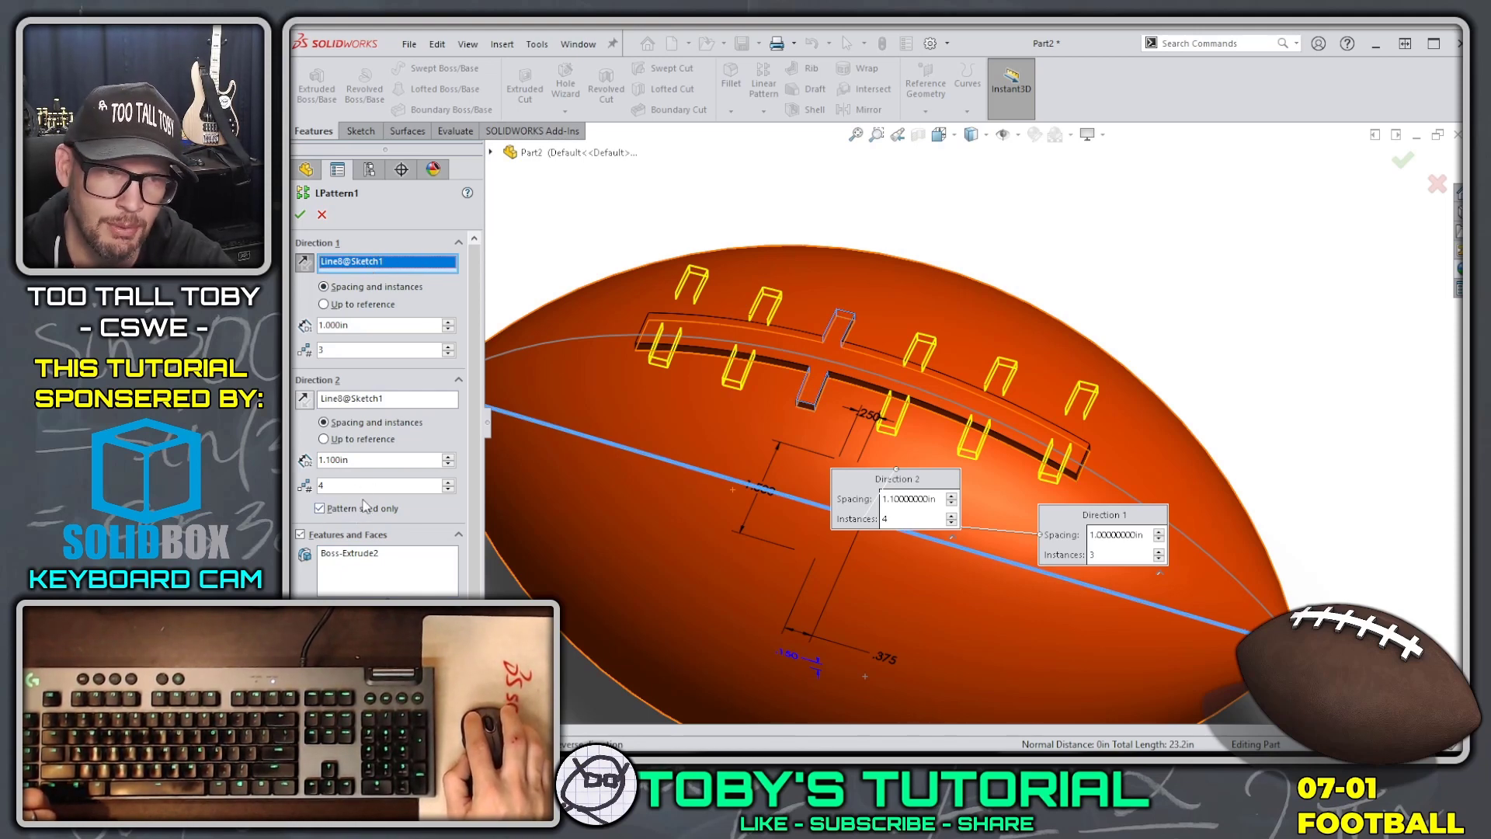
{"action": "double_click", "coordinate": [363, 463]}
{"action": "type", "text": "1"}
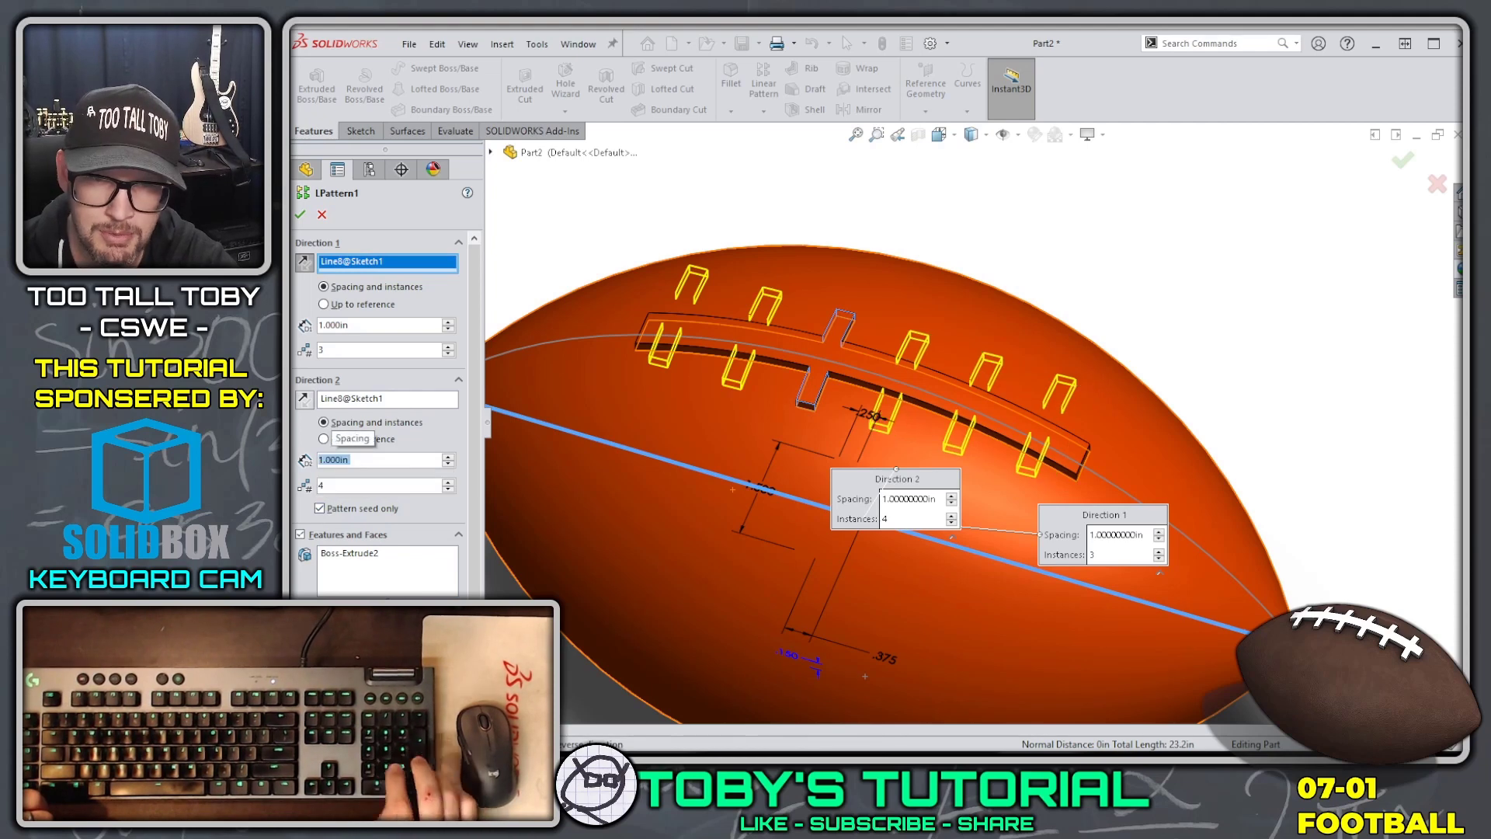
{"action": "key", "text": "Return"}
{"action": "left_click", "coordinate": [1402, 163]}
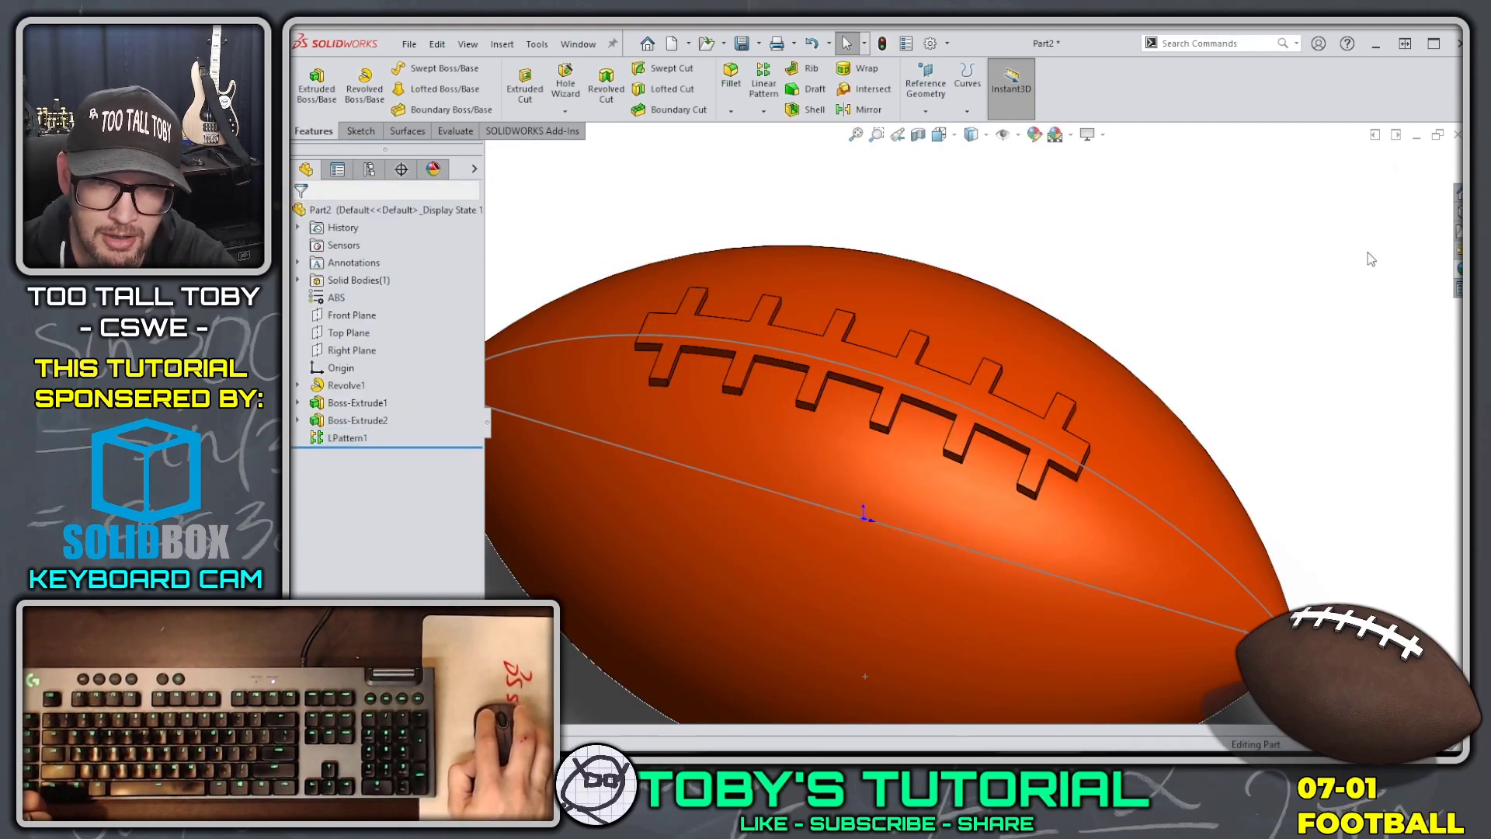
Hide the football's revolve sketch.
{"action": "middle_click_drag", "start_coordinate": [1366, 256], "coordinate": [999, 487]}
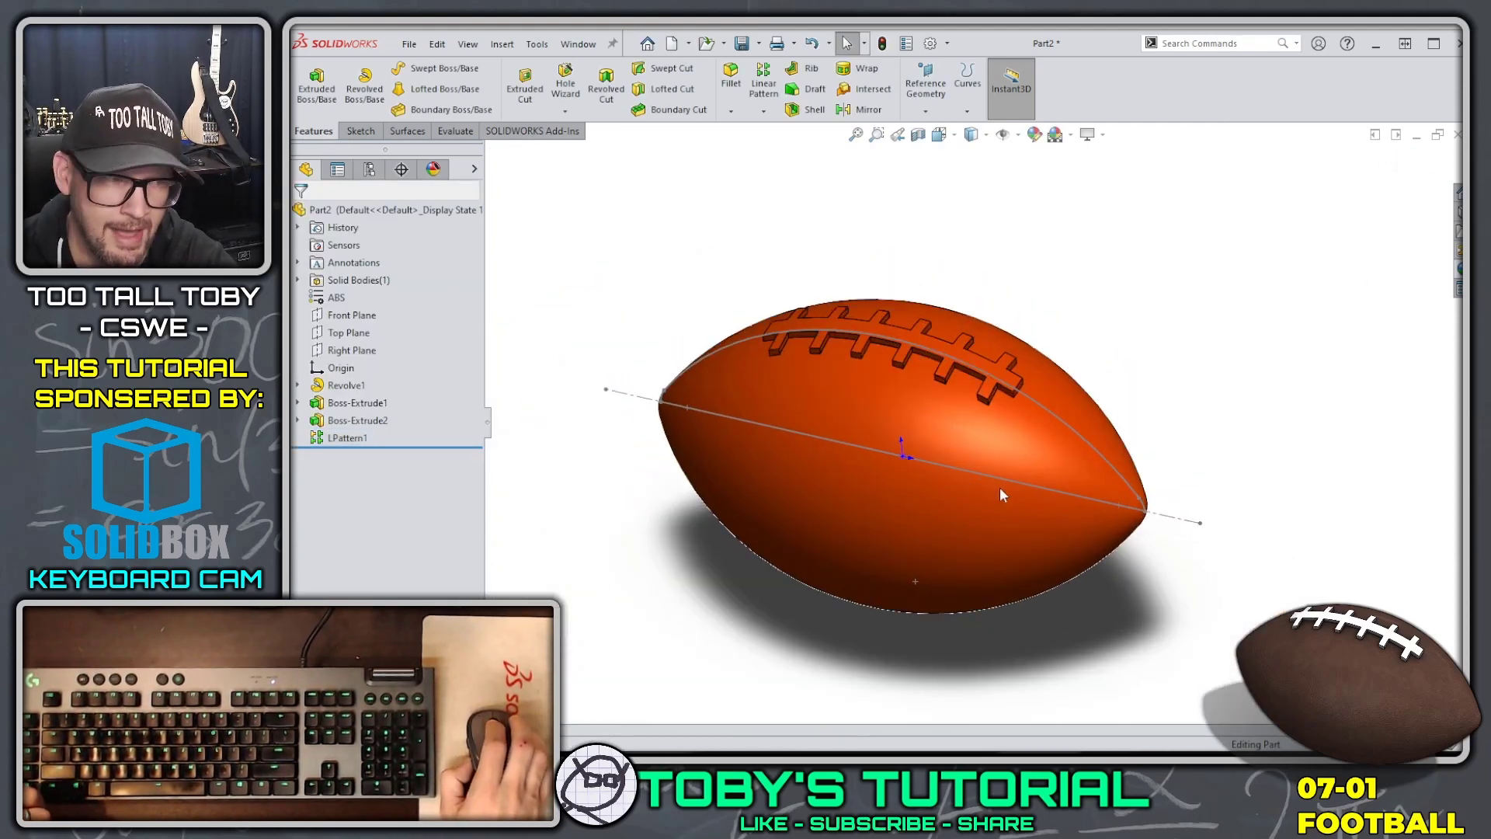
{"action": "right_click", "coordinate": [1045, 413]}
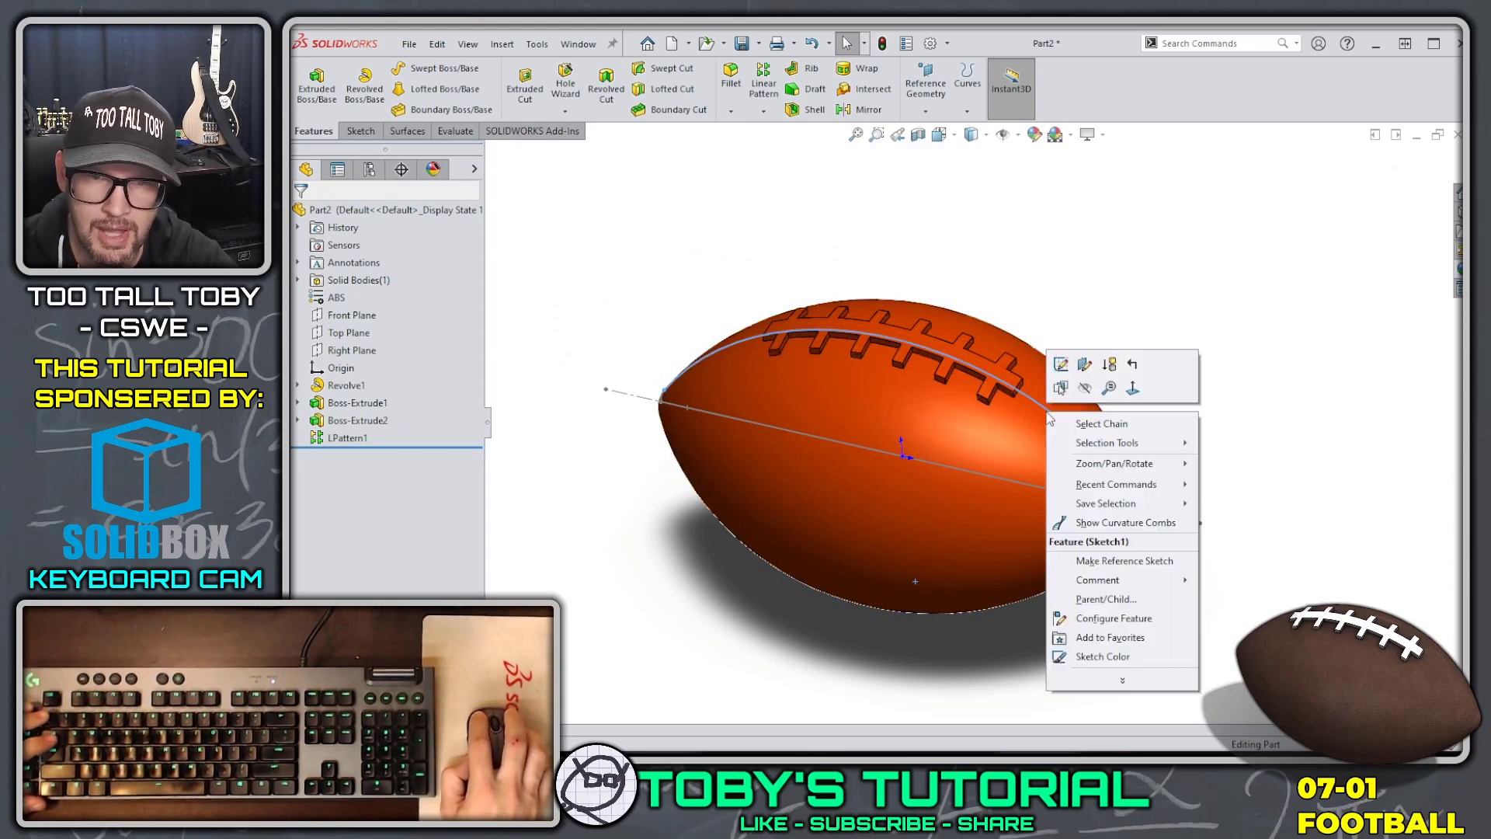
{"action": "left_click", "coordinate": [1085, 388]}
{"action": "mouse_move", "coordinate": [1002, 443]}
{"action": "middle_mouse_down"}
{"action": "mouse_move", "coordinate": [1081, 482]}
{"action": "mouse_move", "coordinate": [1106, 325]}
{"action": "mouse_move", "coordinate": [1082, 416]}
{"action": "middle_mouse_up"}
Apply a white color appearance to the lace strip, the seed stitch, and the patterned stitches.
{"action": "left_click", "coordinate": [361, 403]}
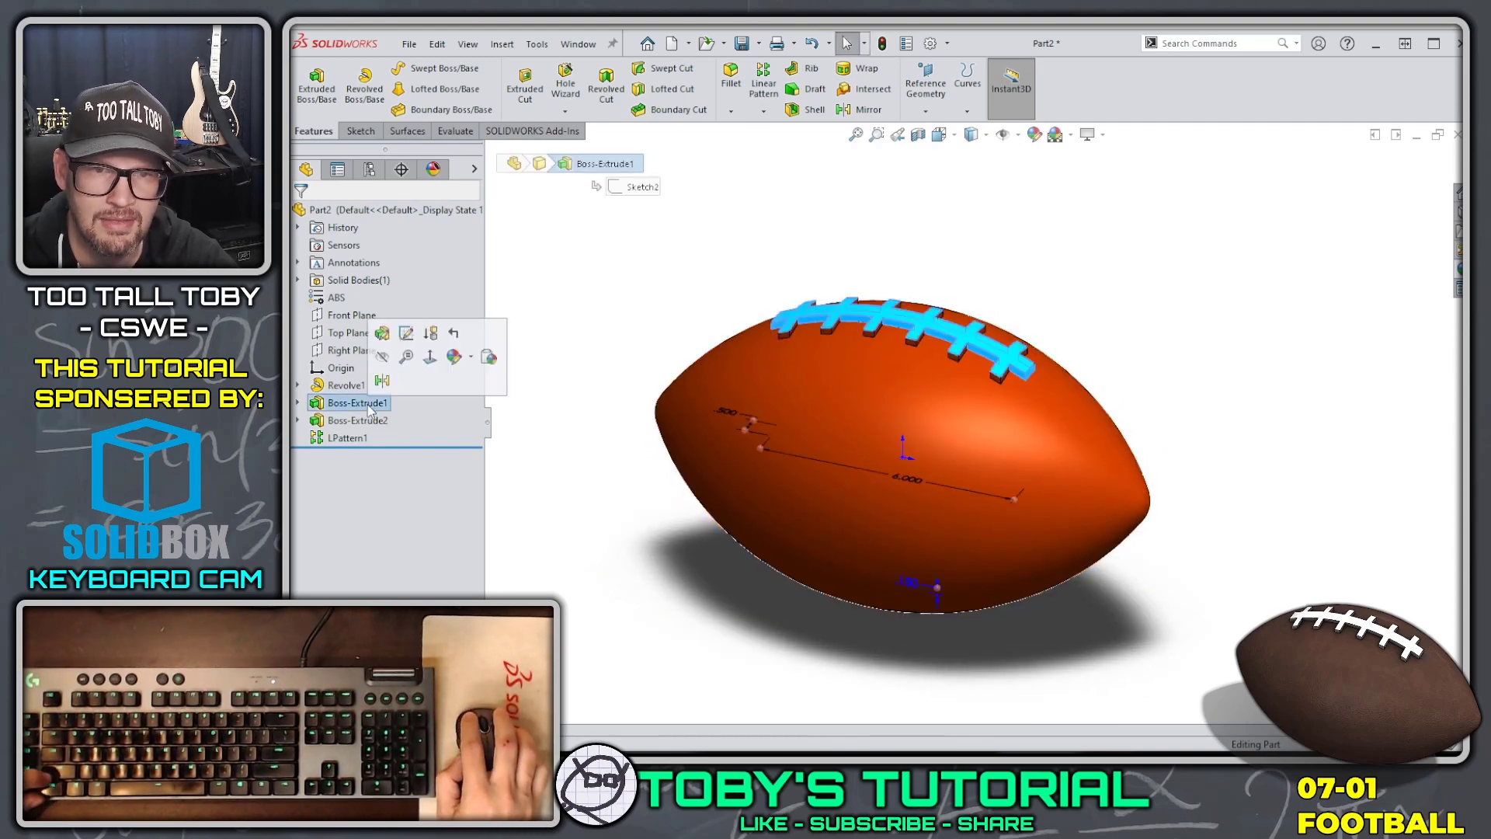
{"action": "middle_click_drag", "start_coordinate": [489, 436], "coordinate": [500, 443]}
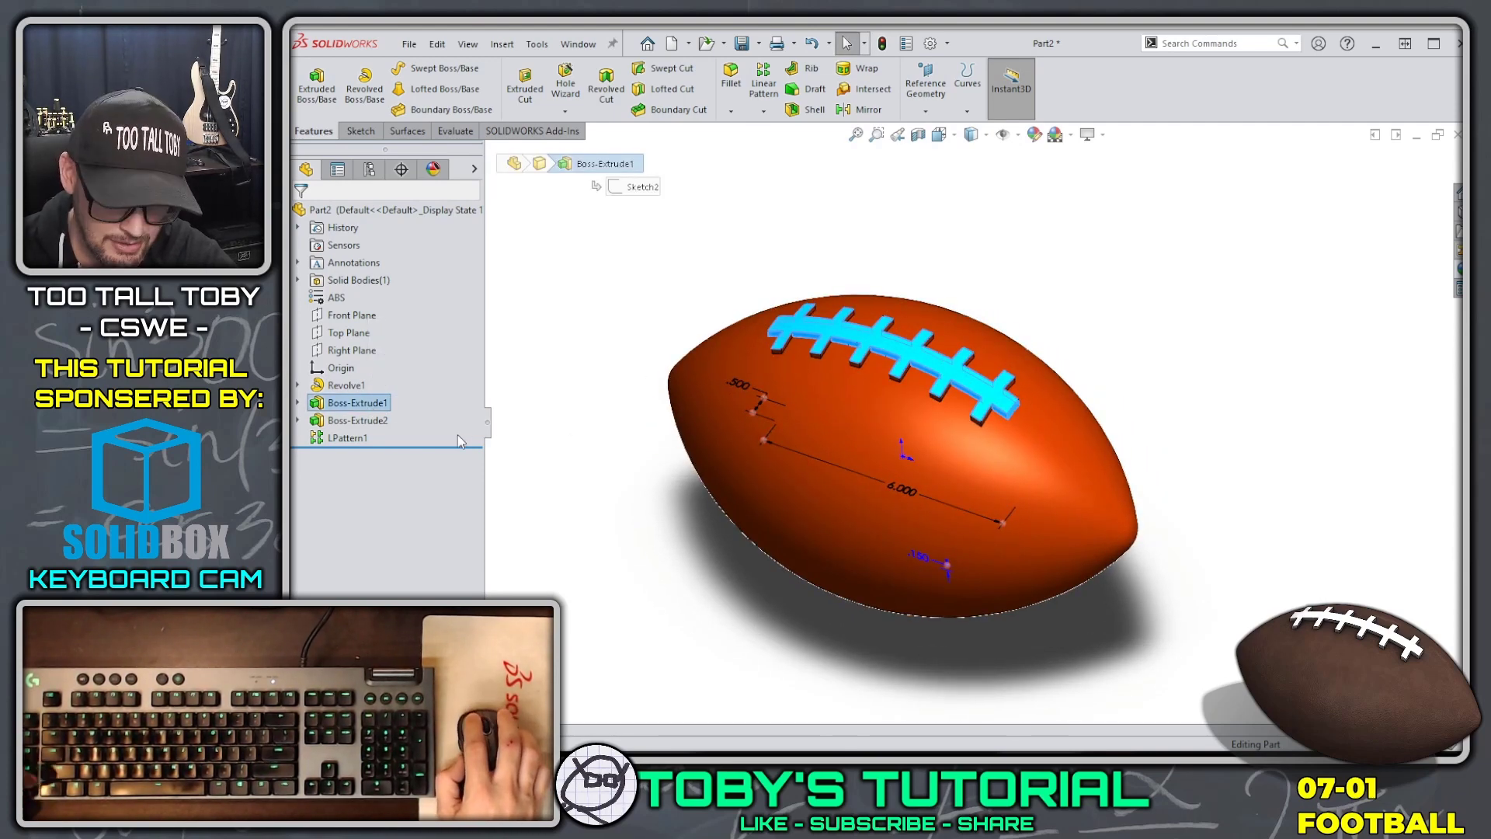
{"action": "left_click", "coordinate": [360, 422], "text": "ctrl"}
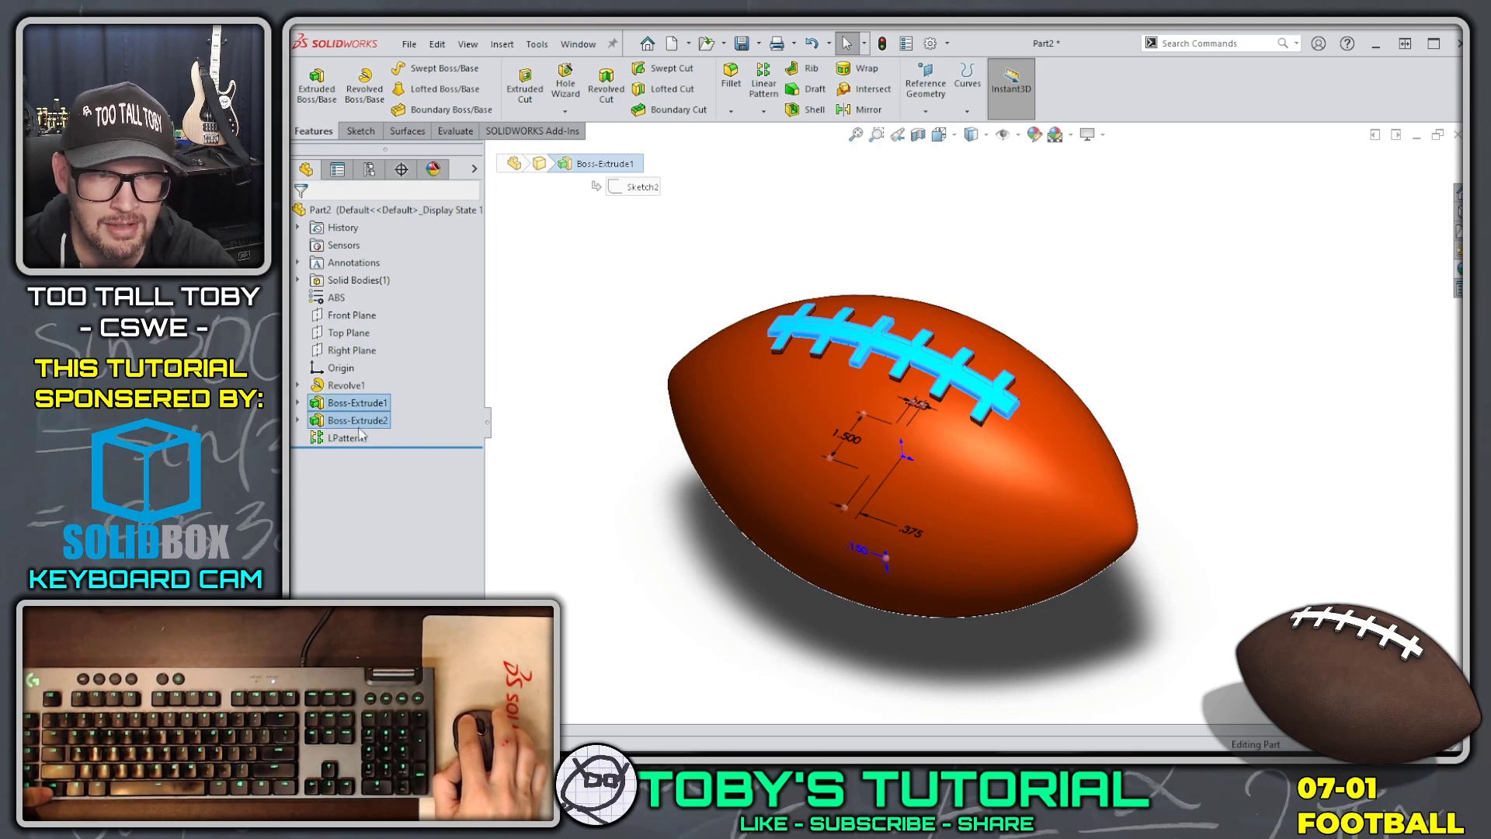
{"action": "left_click", "coordinate": [347, 437], "text": "ctrl"}
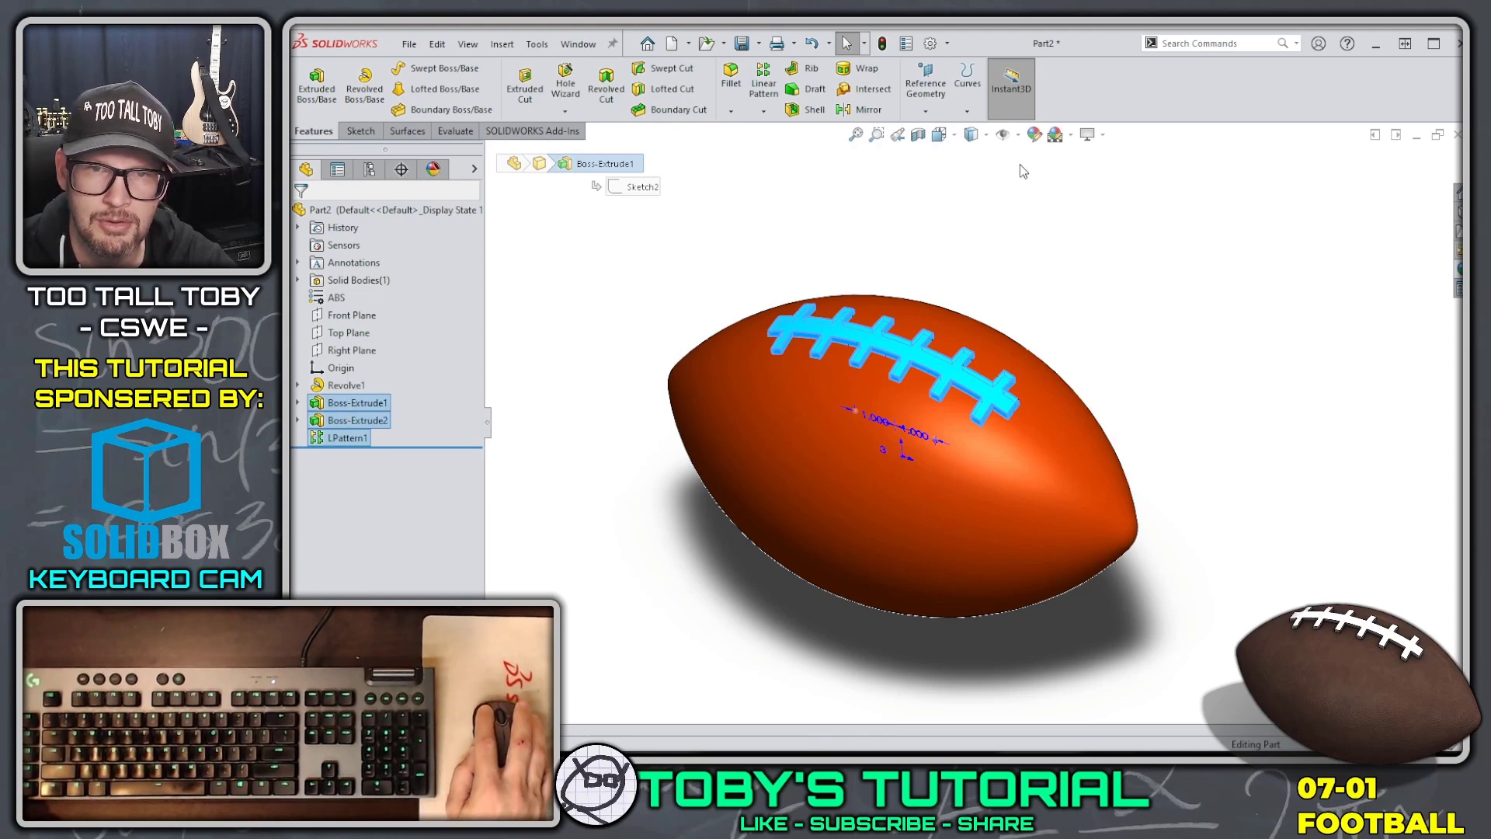
{"action": "left_click", "coordinate": [1035, 138]}
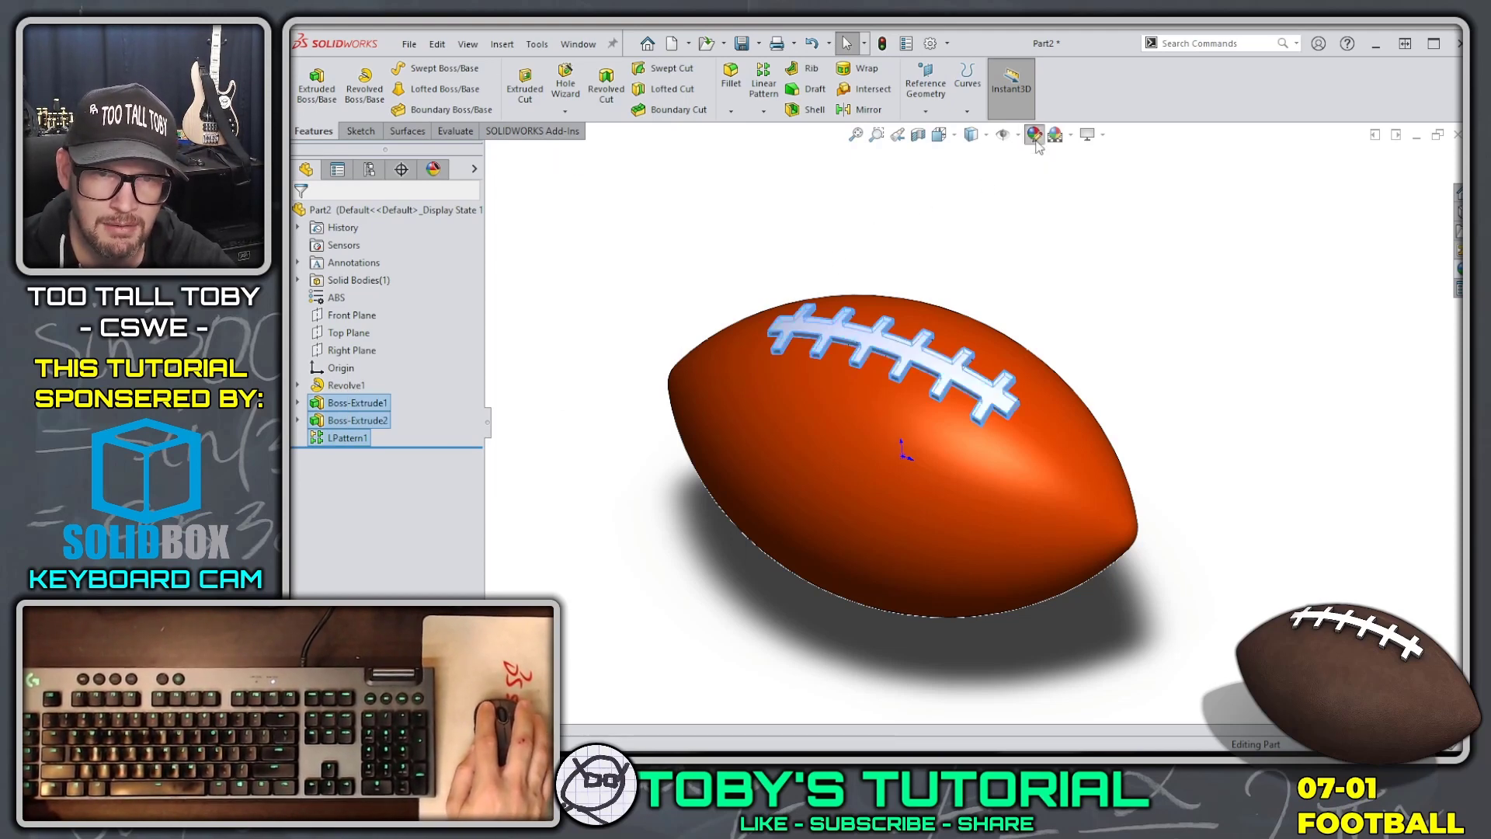
{"action": "left_click", "coordinate": [419, 521]}
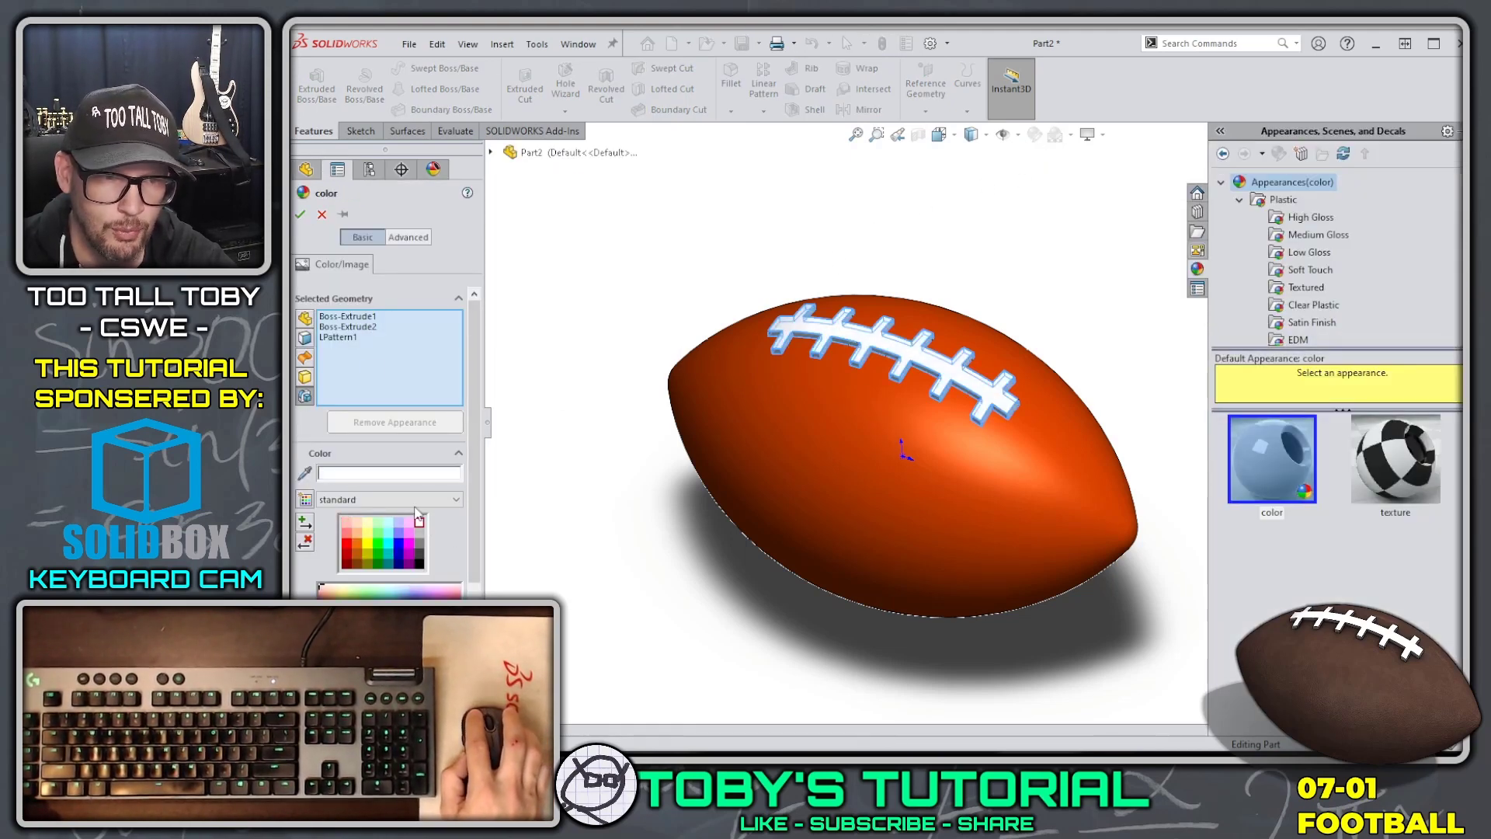
{"action": "left_click", "coordinate": [300, 214]}
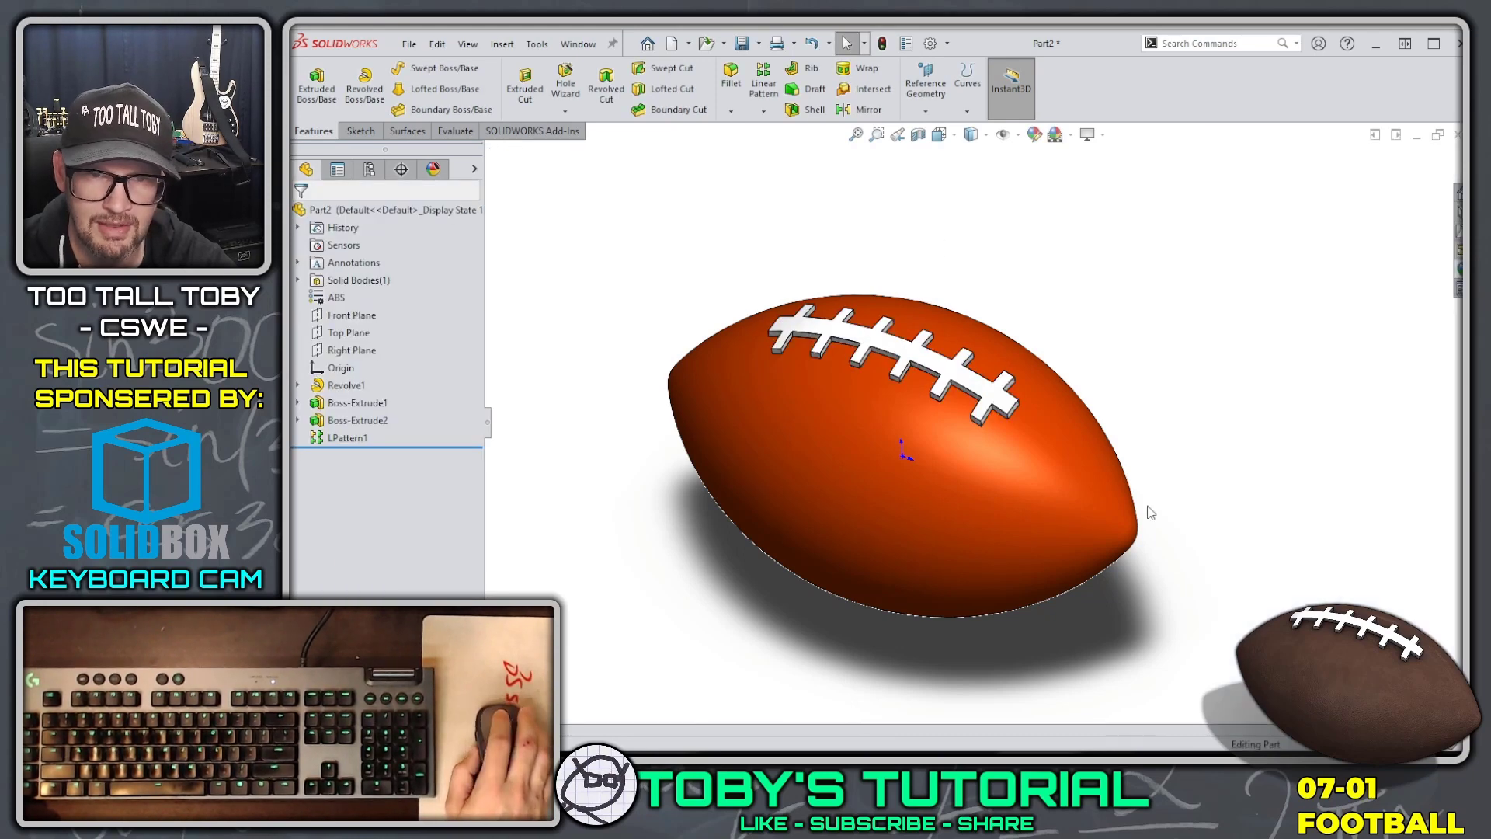
{"action": "middle_click_drag", "start_coordinate": [818, 492], "coordinate": [846, 511]}
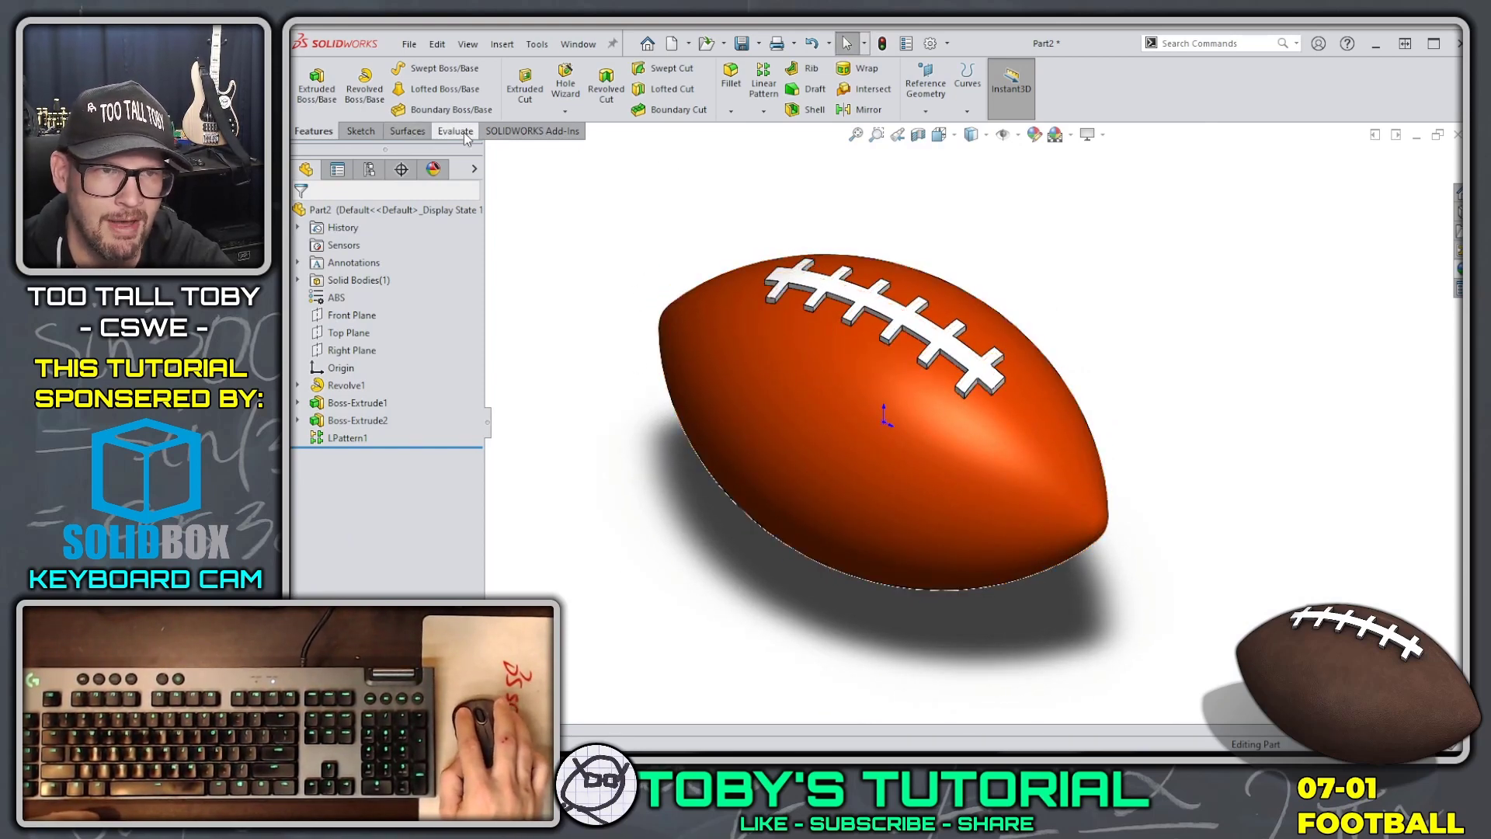
Evaluate the football's mass properties and read its mass in pounds.
{"action": "left_click", "coordinate": [455, 131]}
{"action": "left_click", "coordinate": [496, 101]}
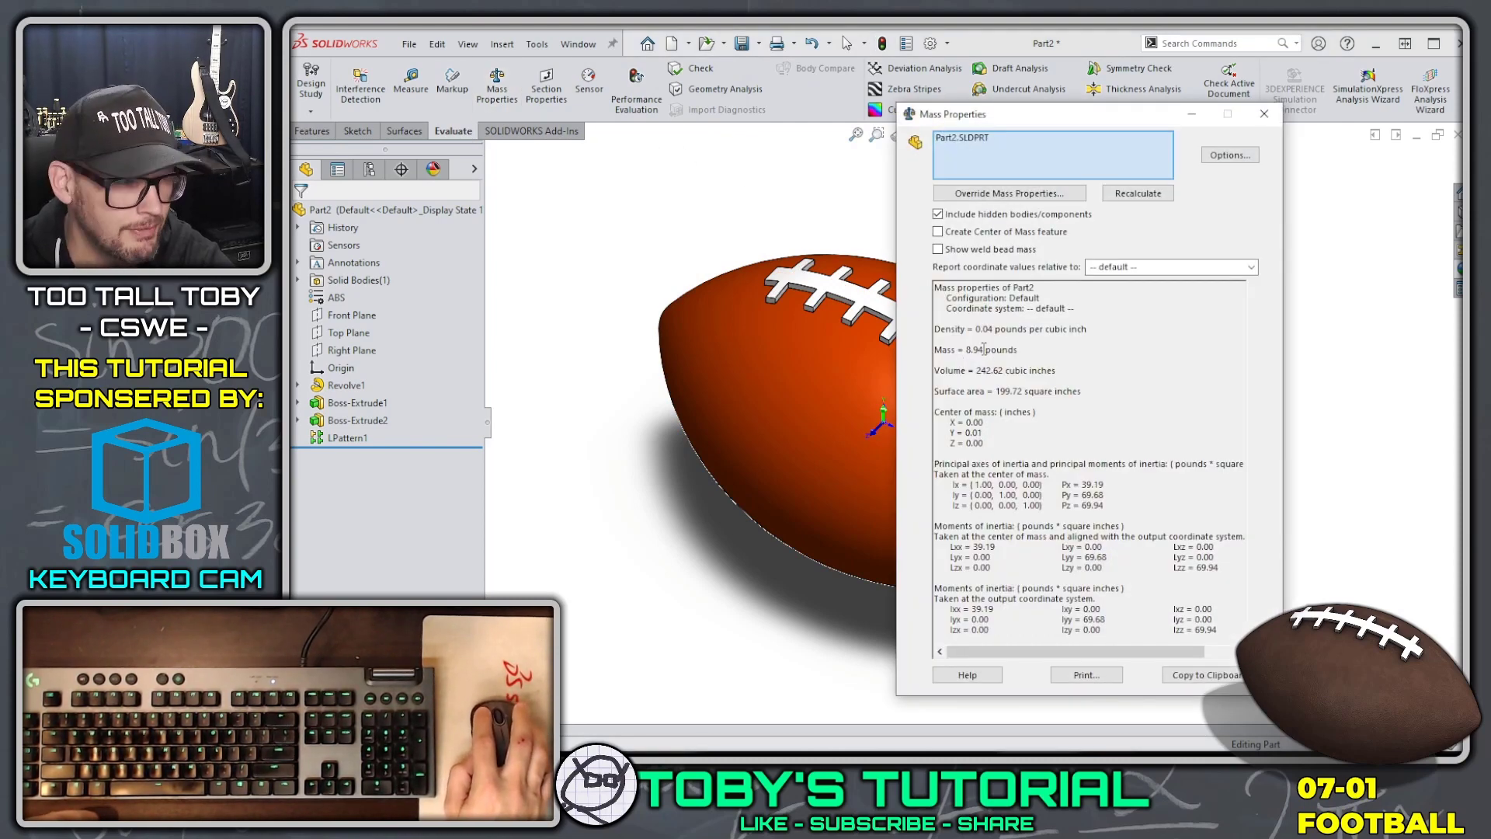
{"action": "left_click_drag", "start_coordinate": [1020, 349], "coordinate": [951, 349]}
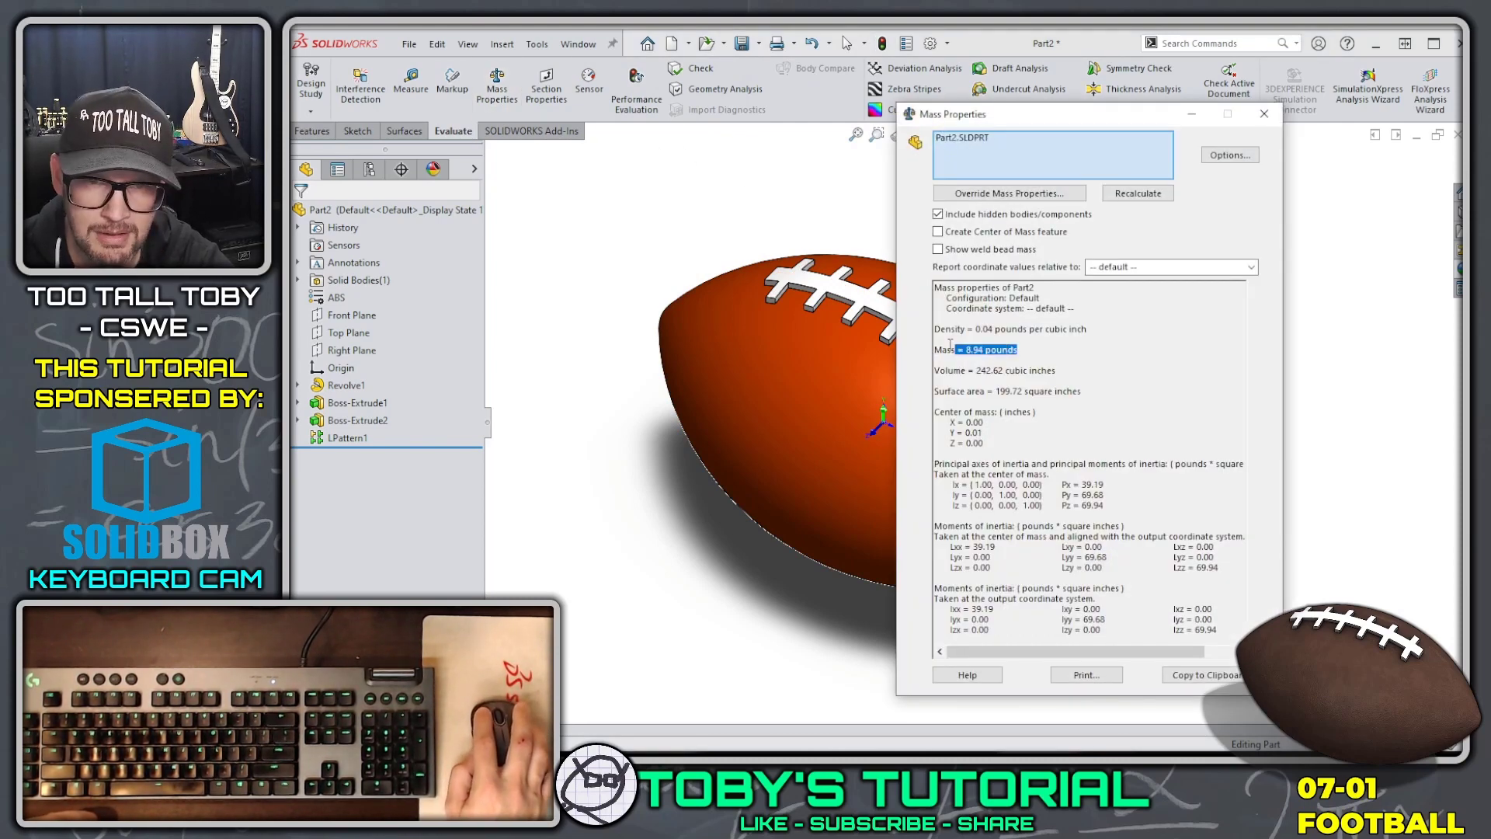
{"action": "left_click", "coordinate": [1022, 353]}
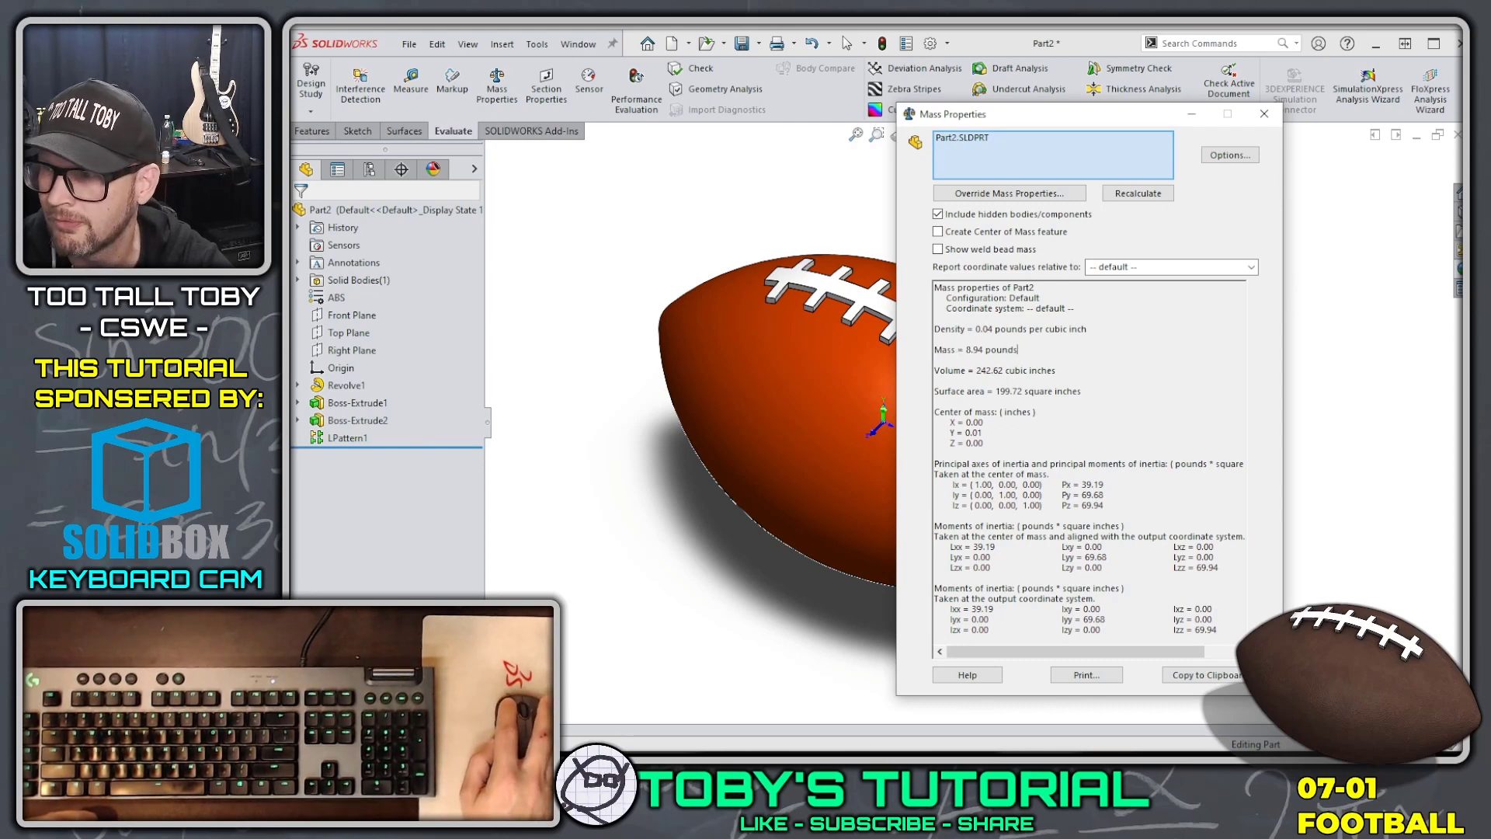
Switch to the YouTube challenge video, skip ahead to the correct answer to compare the mass, and look over the comments.
{"action": "key", "text": "alt+Tab"}
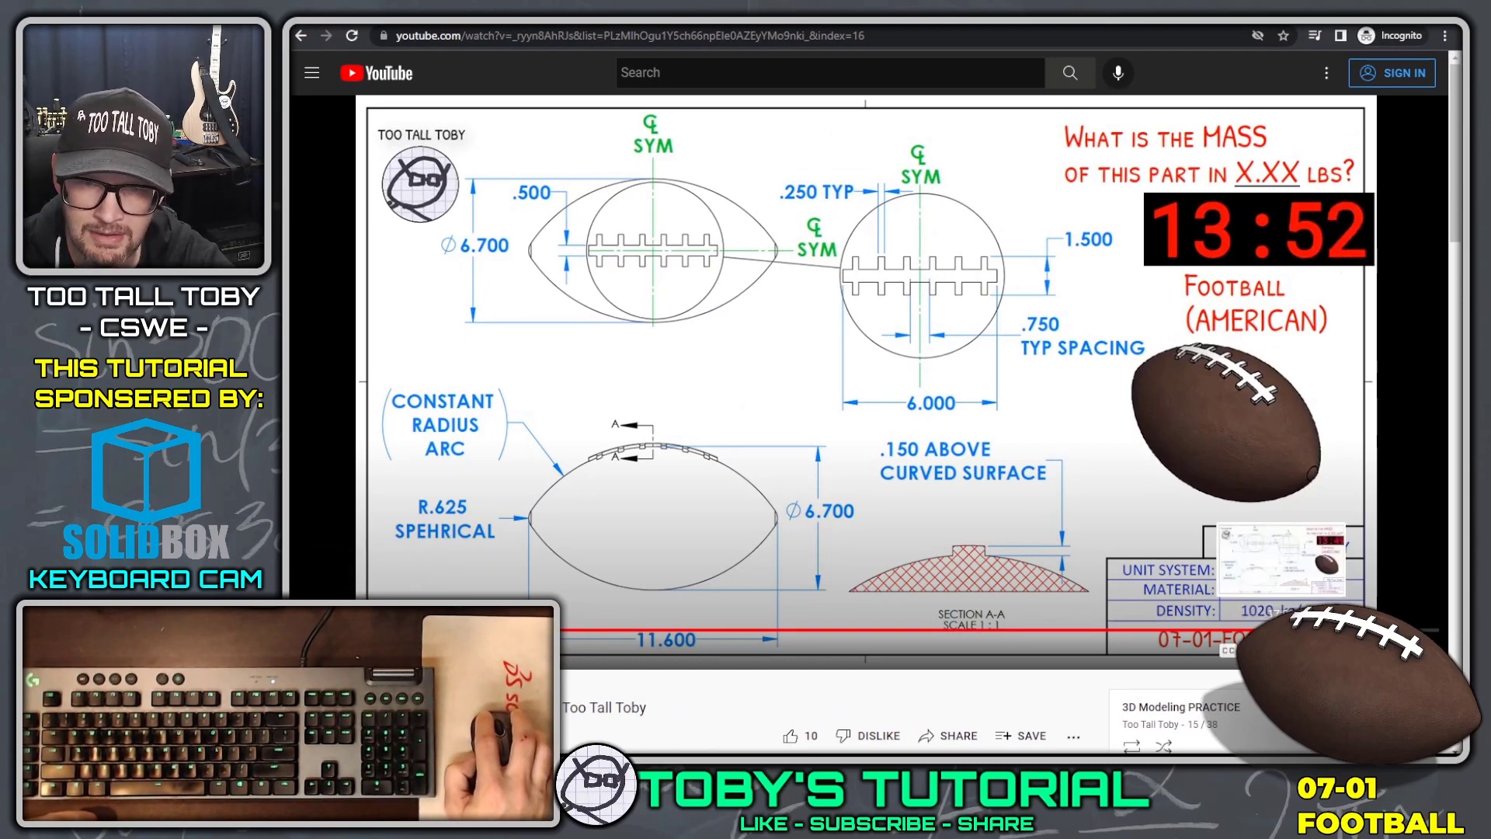
{"action": "left_click_drag", "start_coordinate": [1305, 629], "coordinate": [1374, 629]}
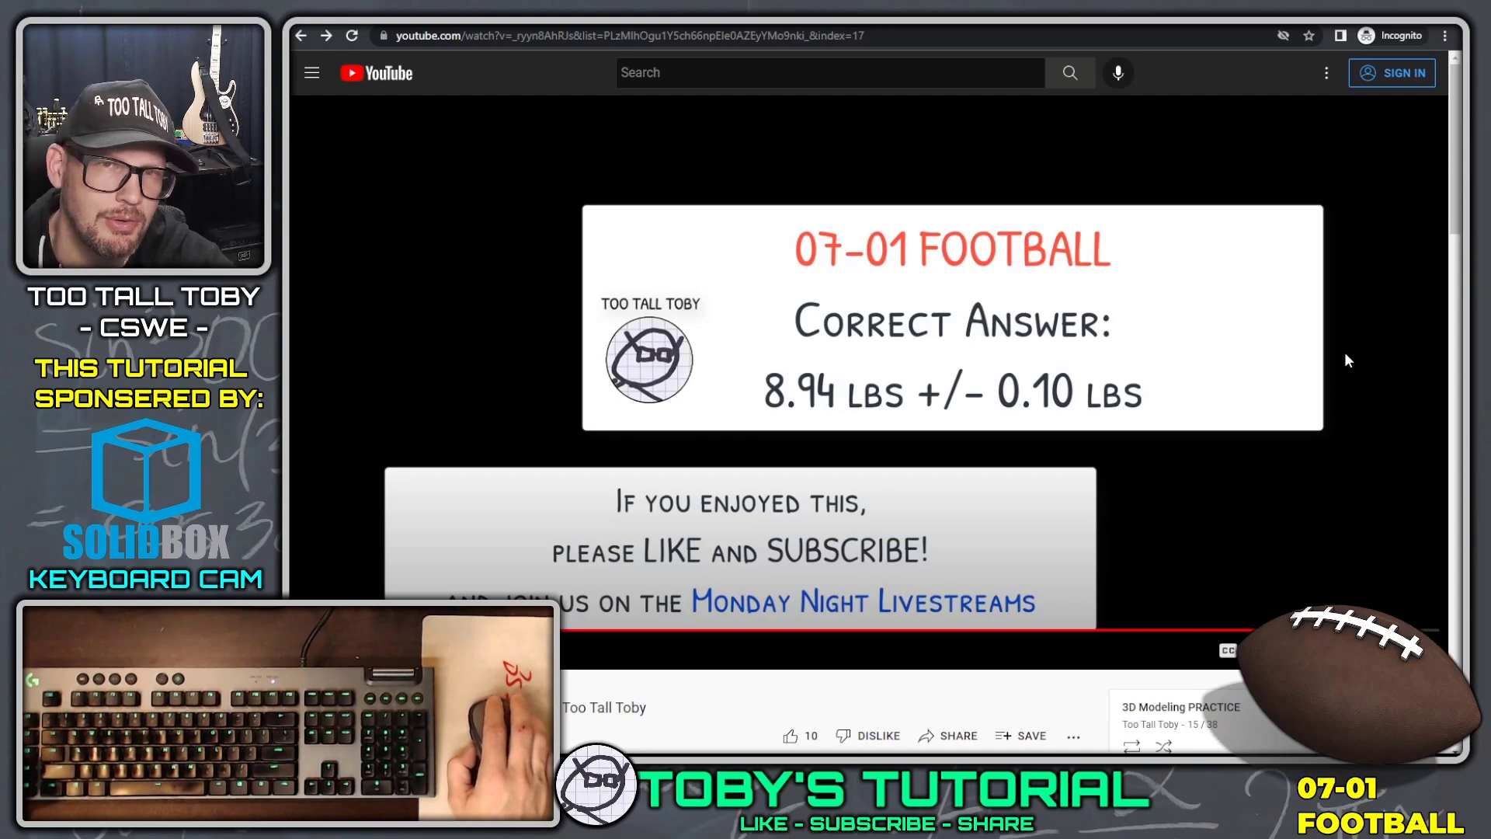
{"action": "scroll", "coordinate": [1344, 357], "scroll_direction": "down", "scroll_amount": 8}
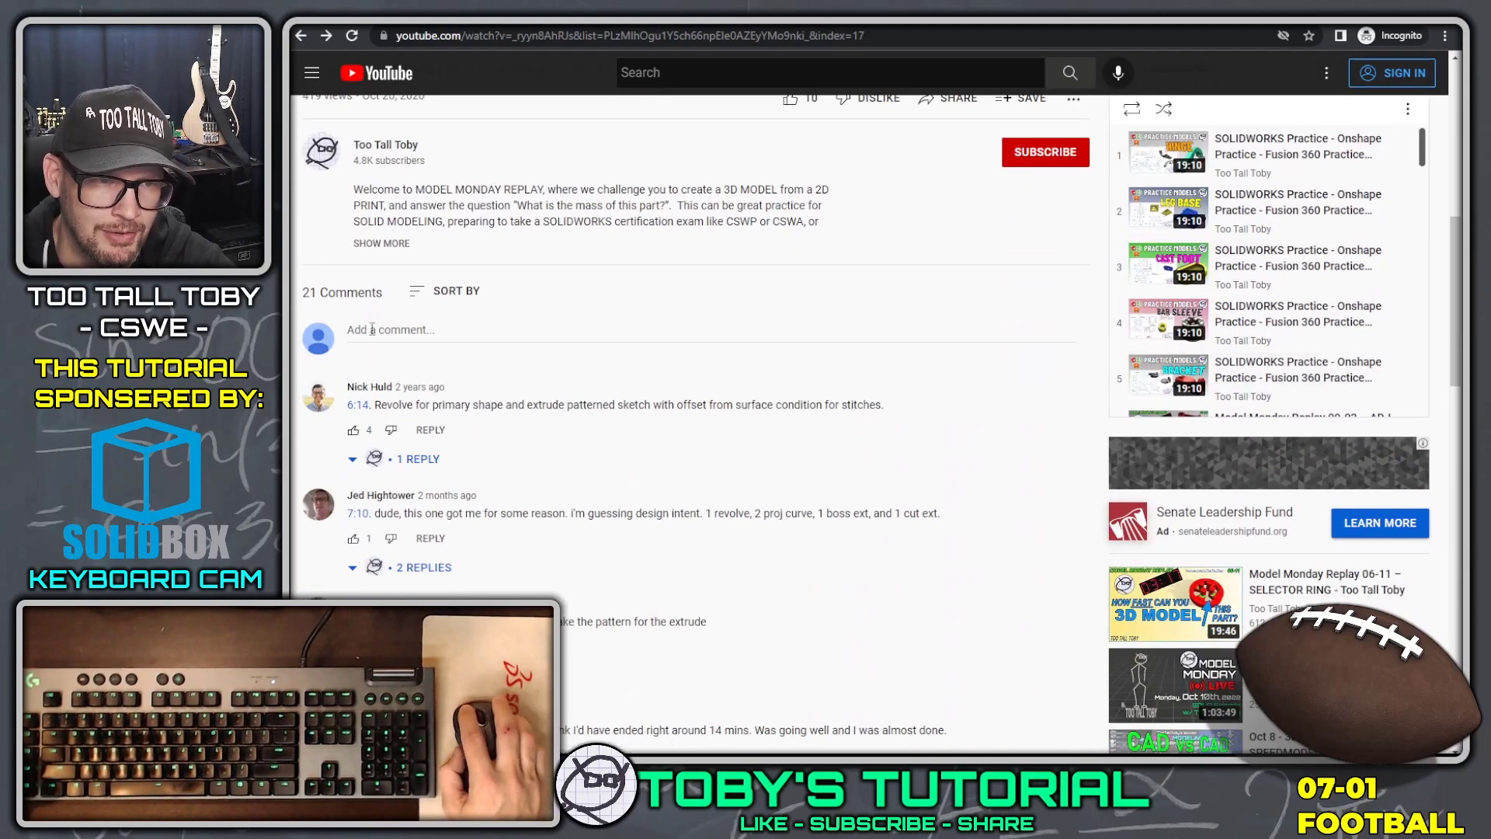